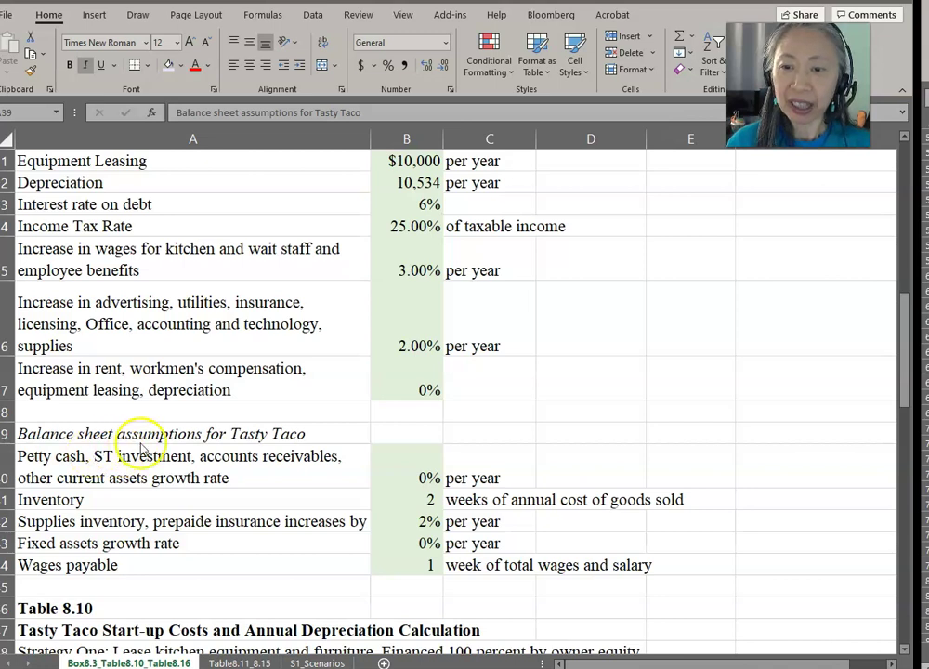
Step: Examine the balance sheet assumptions for Tasty Taco, from the petty cash growth rate through the wages payable weeks
click(186, 443)
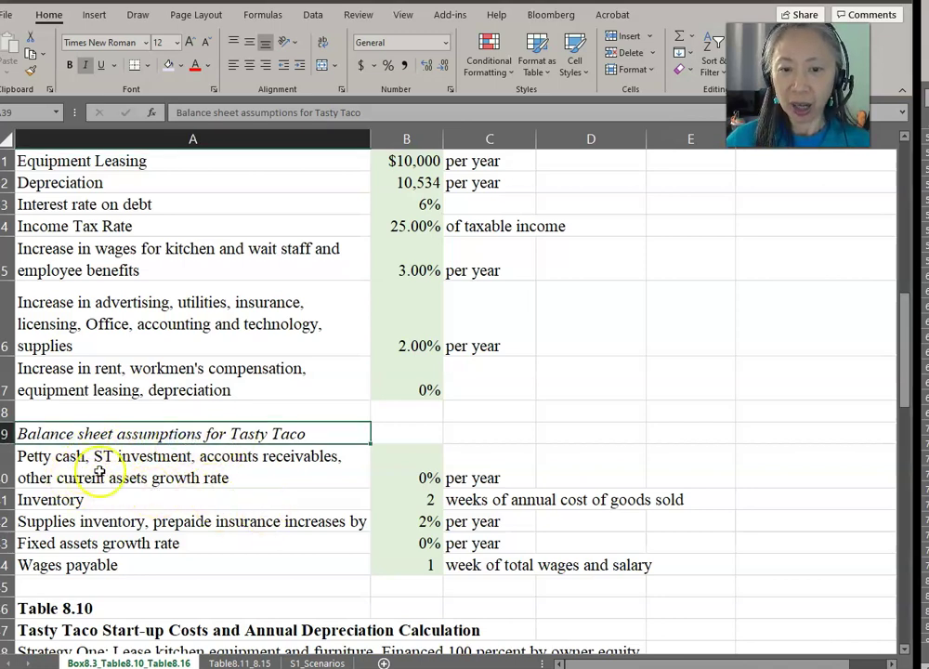
click(142, 472)
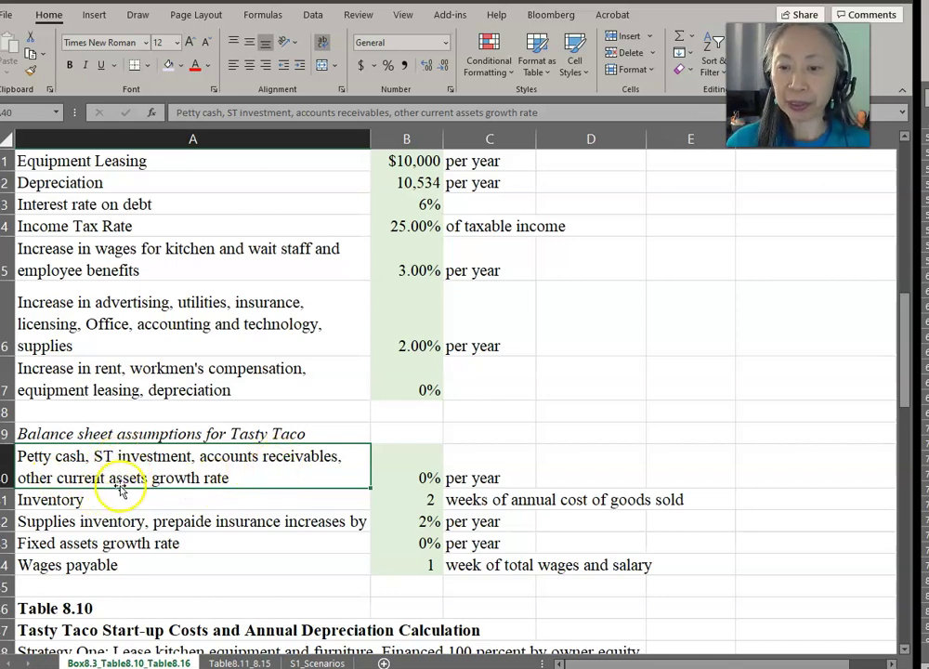
click(420, 469)
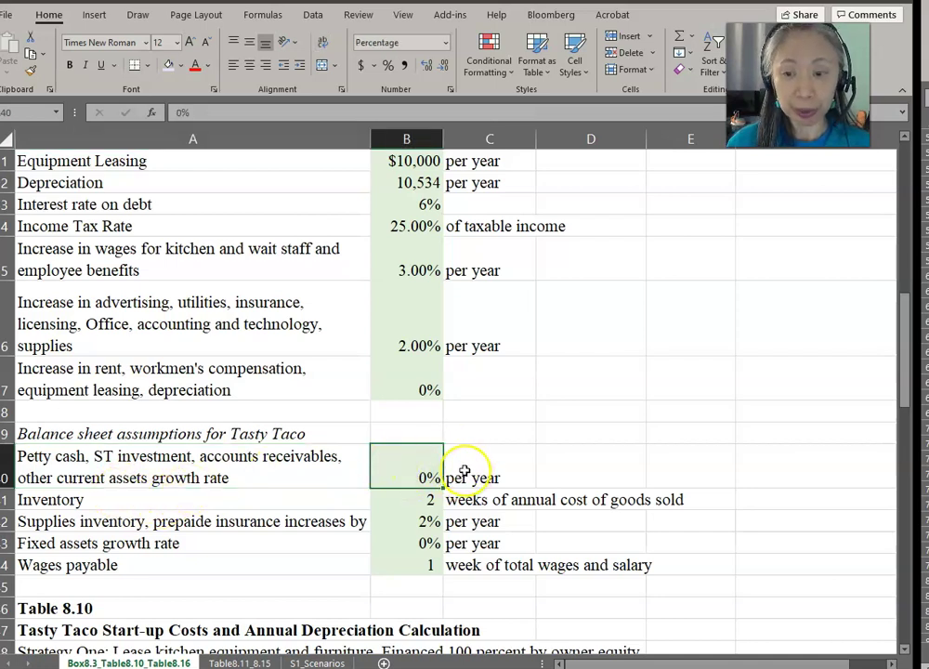
click(177, 502)
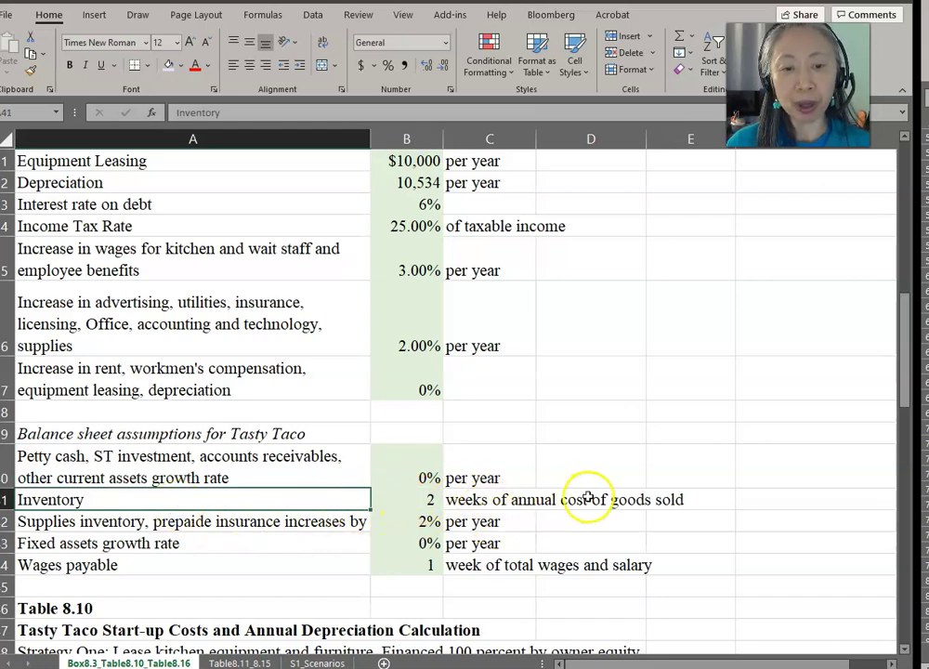
click(207, 524)
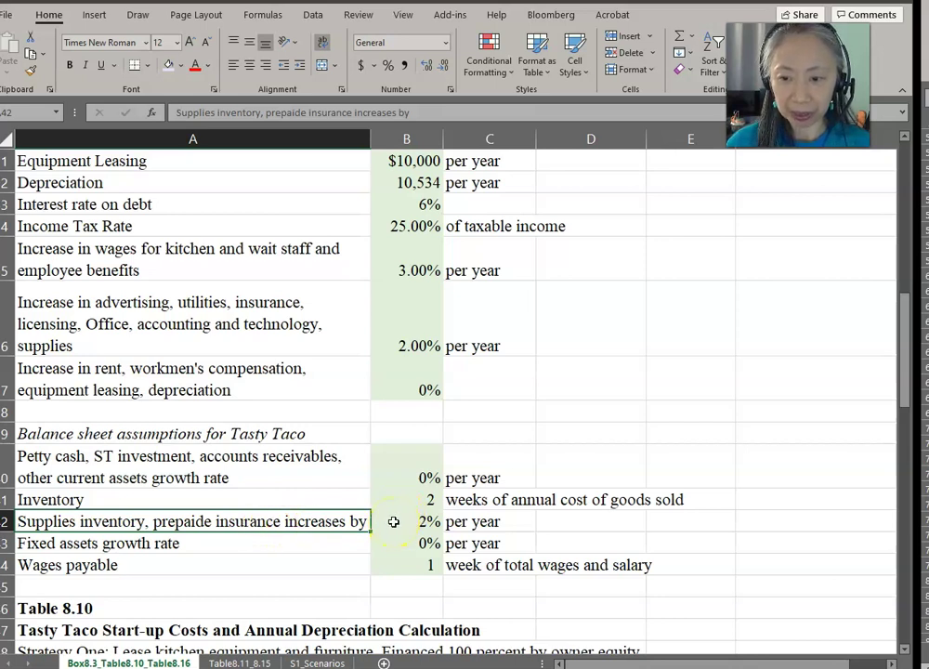
click(191, 545)
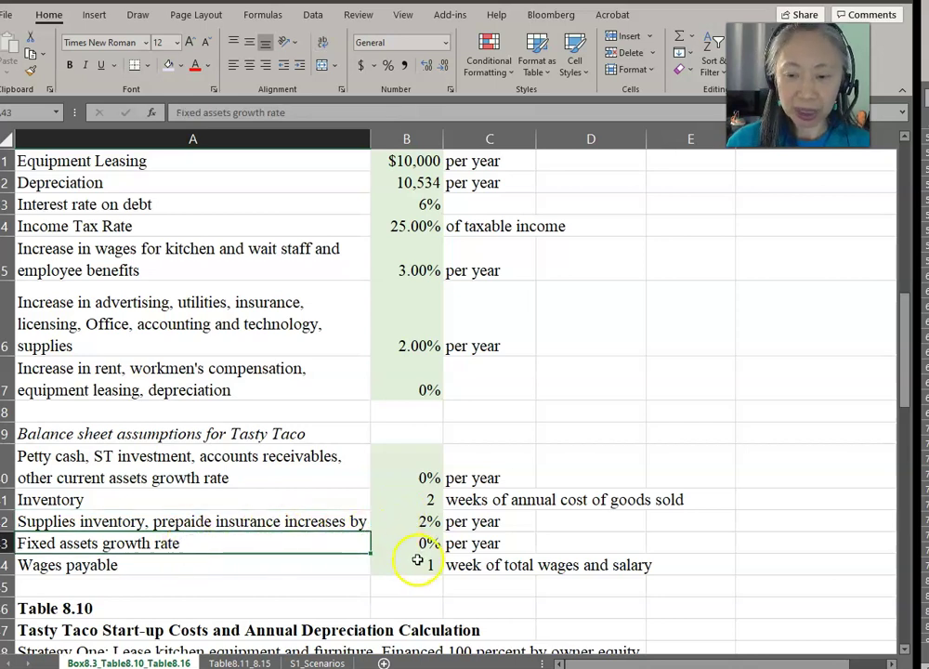
click(162, 565)
click(217, 578)
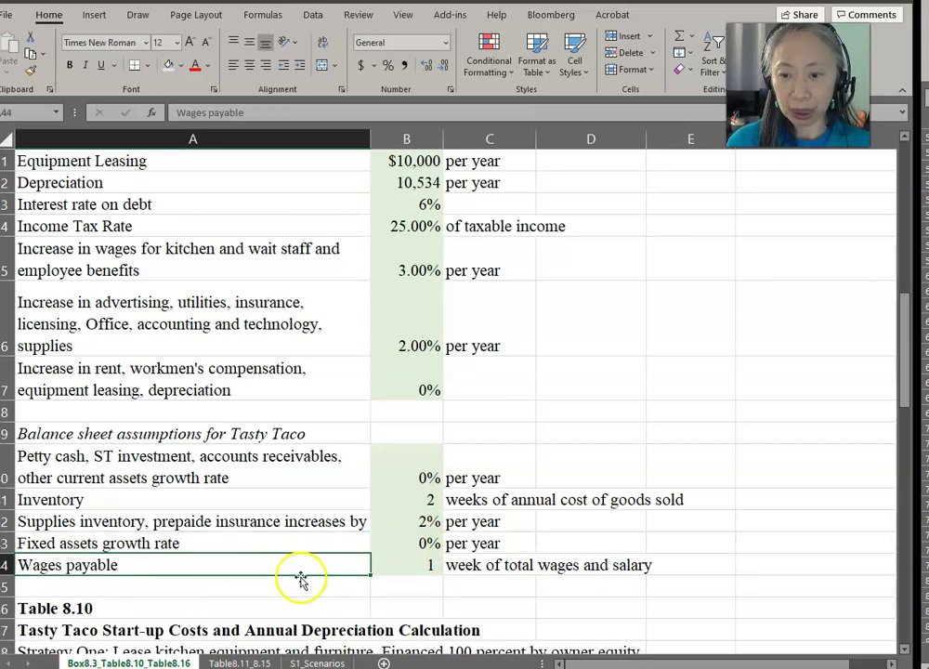
click(420, 565)
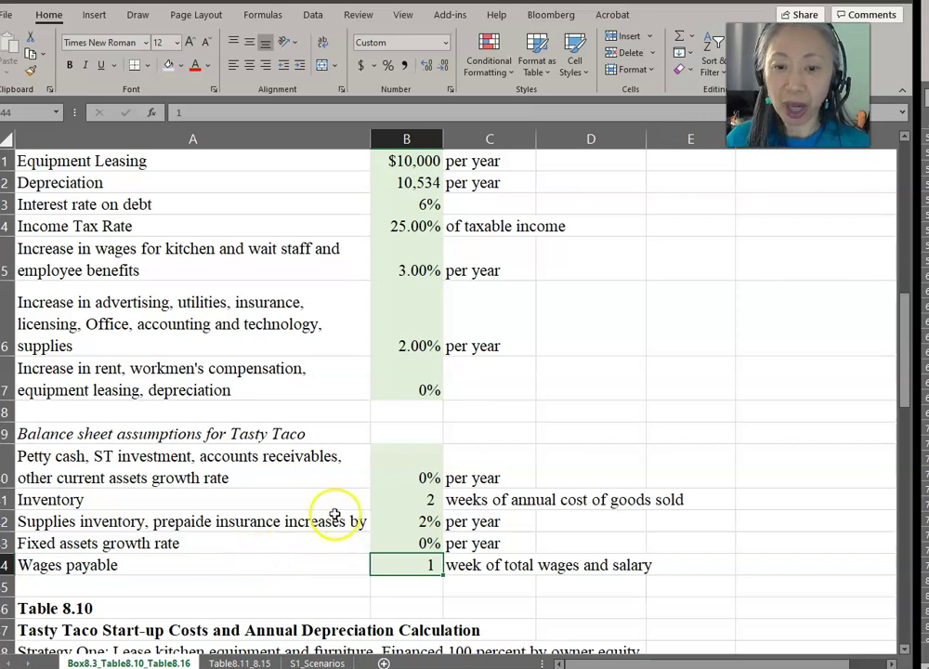
Step: On the Table8.11_8.15 sheet, calculate Year 1 petty cash in Table 8.13 as B59*(1+growth rate), with an absolute reference to assumption B40
click(241, 661)
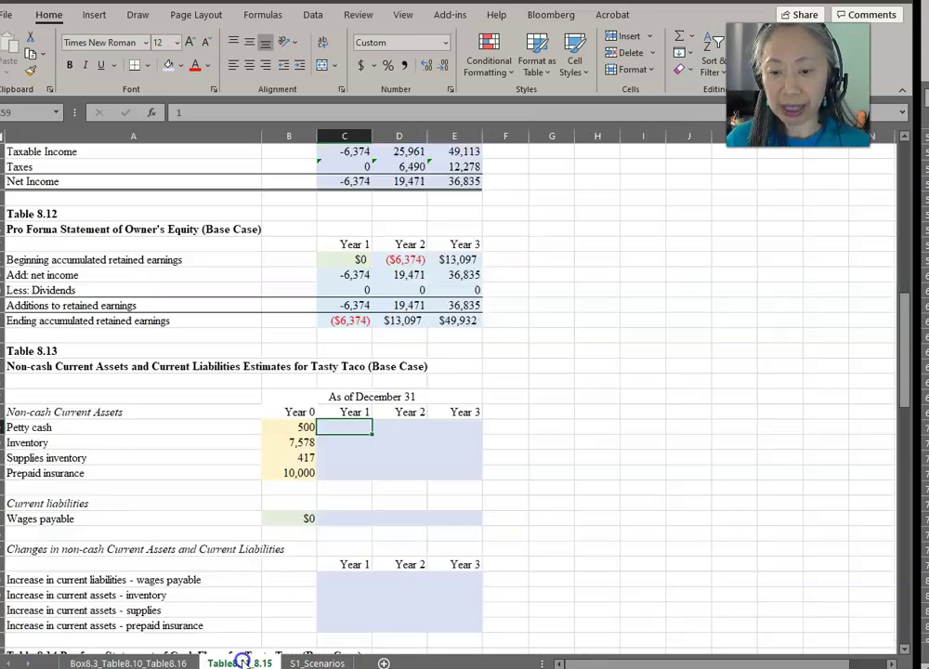
scroll(272, 455, down, 2)
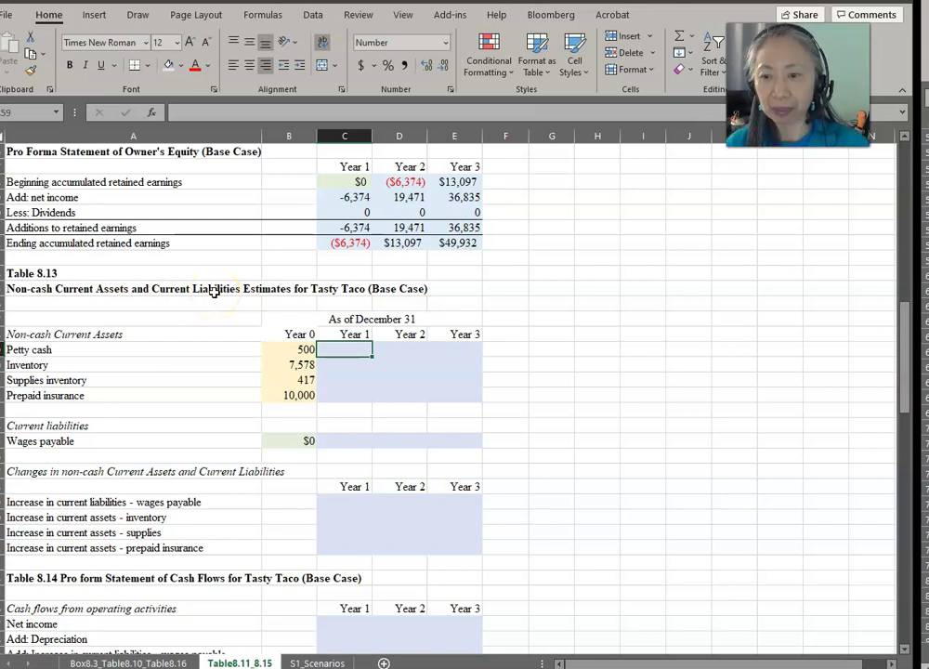
click(291, 349)
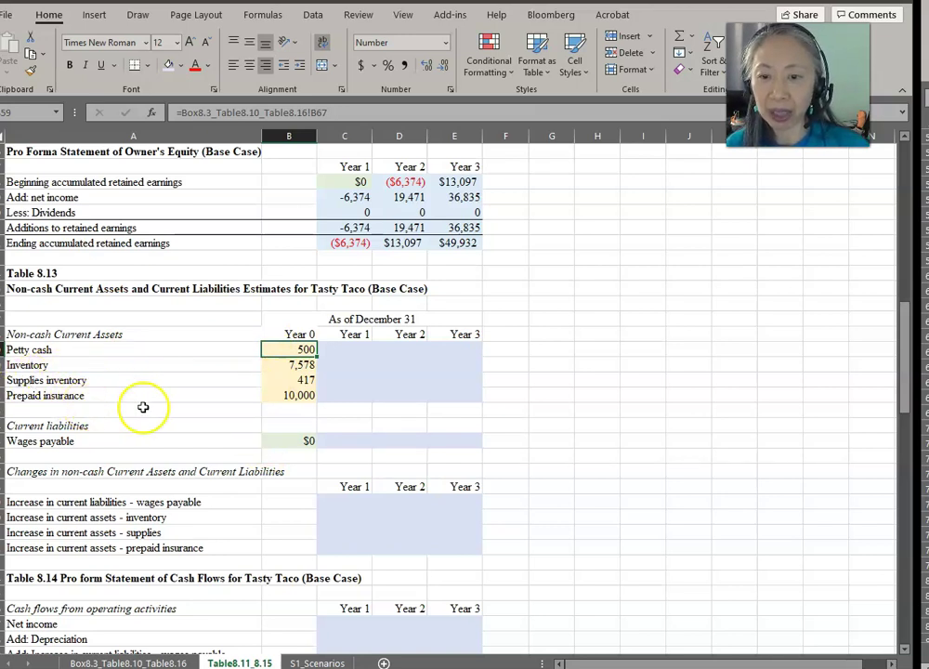
click(344, 348)
text(=)
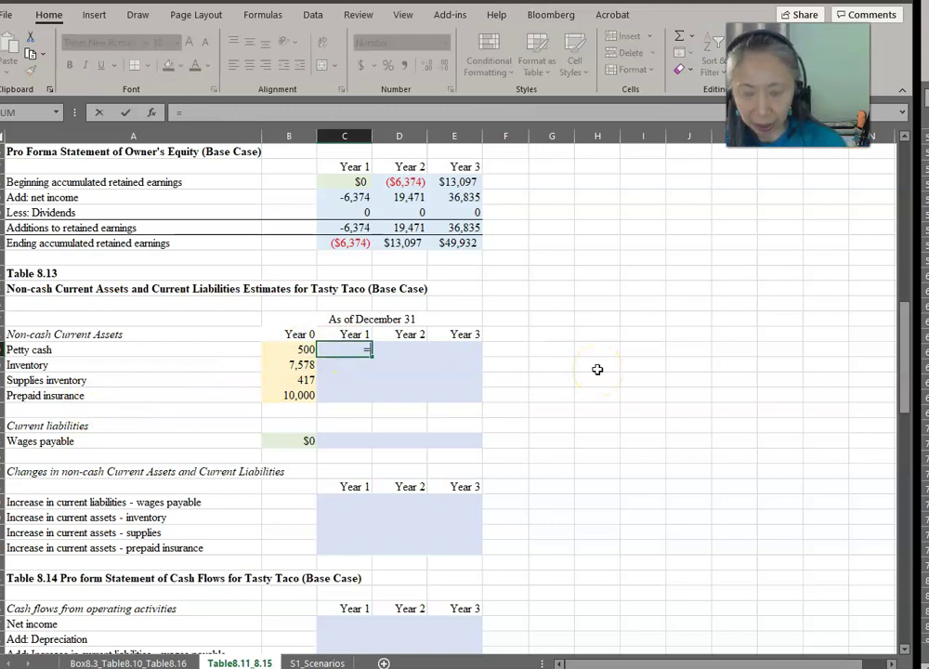
key(Left)
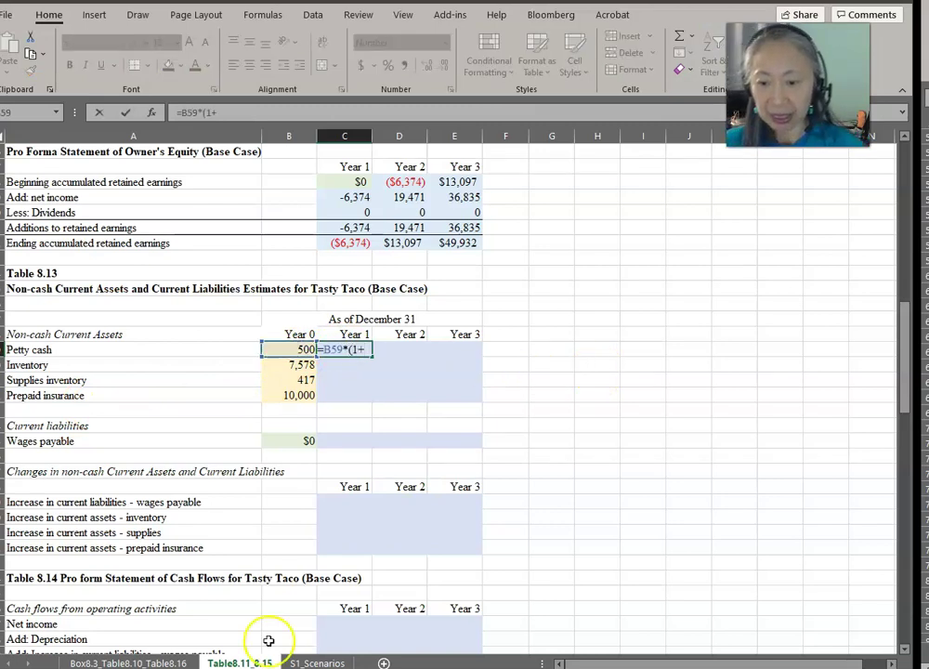
click(107, 663)
click(419, 459)
key(F4)
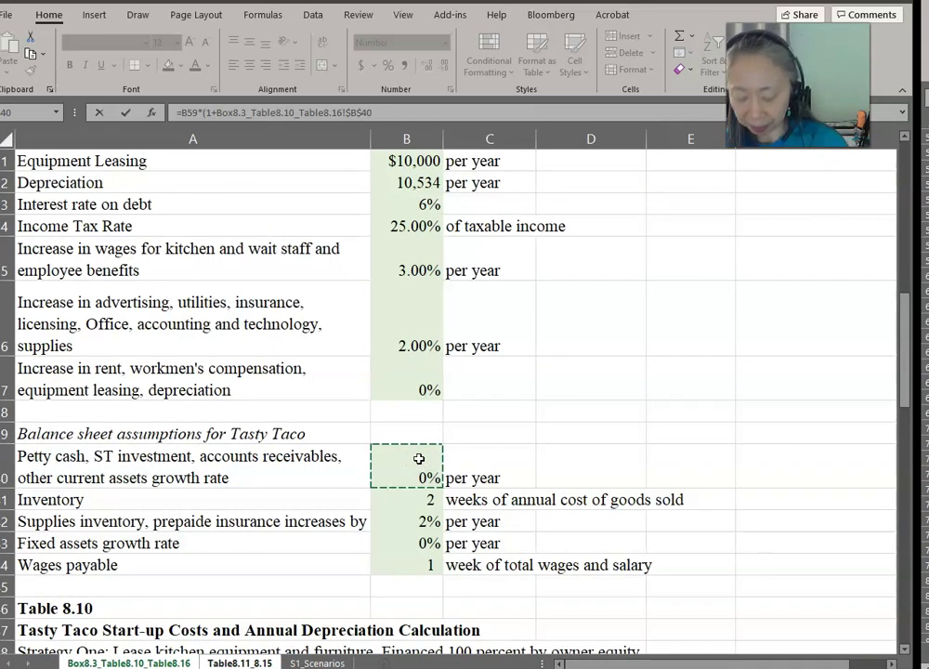
key(Return)
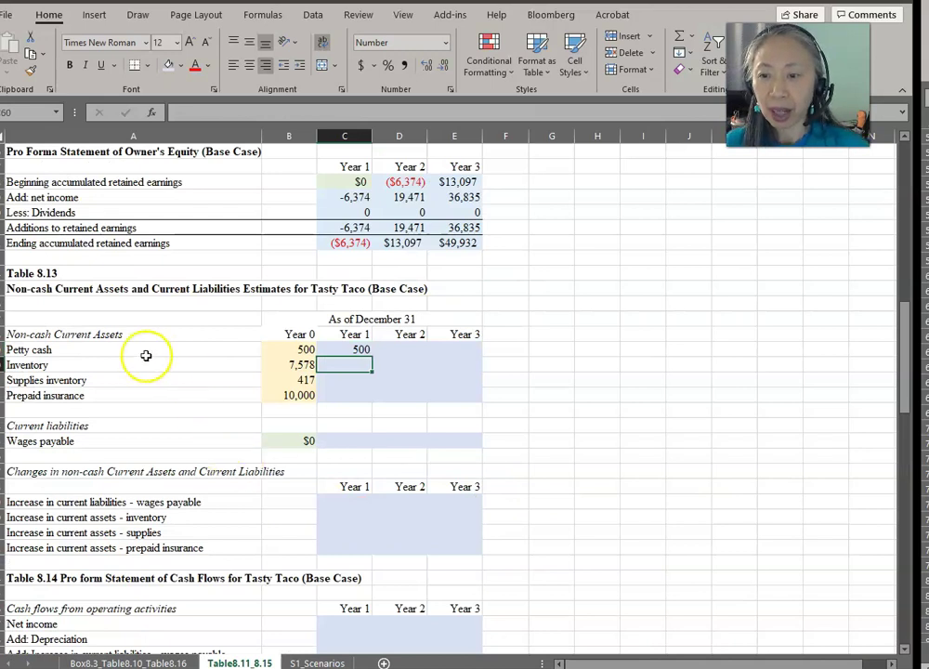
Step: Calculate Year 1 inventory as Year 2 total cost of goods sold (D16) divided by 52, times the absolute inventory weeks assumption B41
click(152, 663)
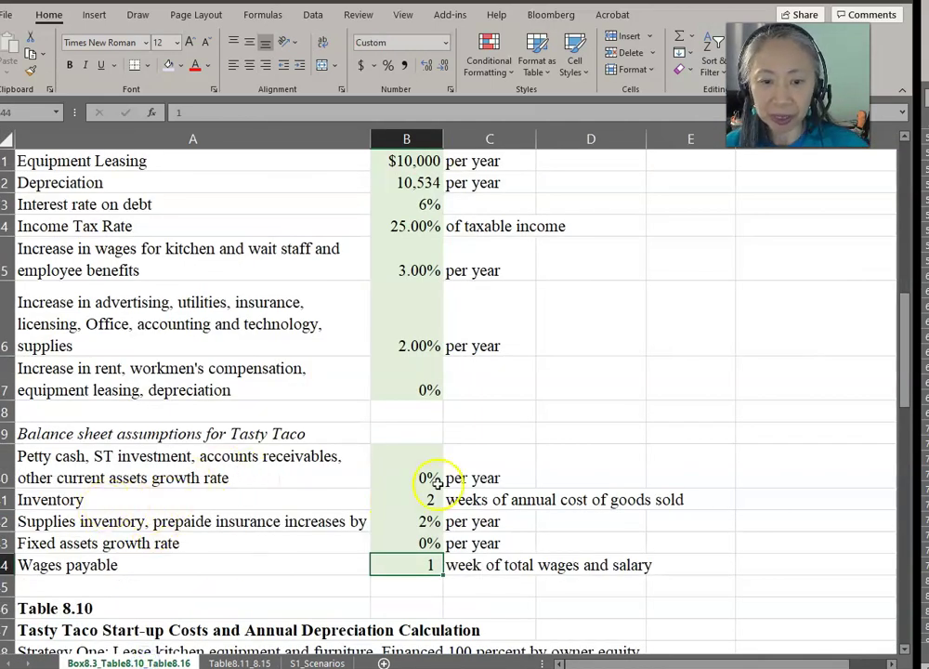
click(240, 663)
scroll(465, 371, up, 6)
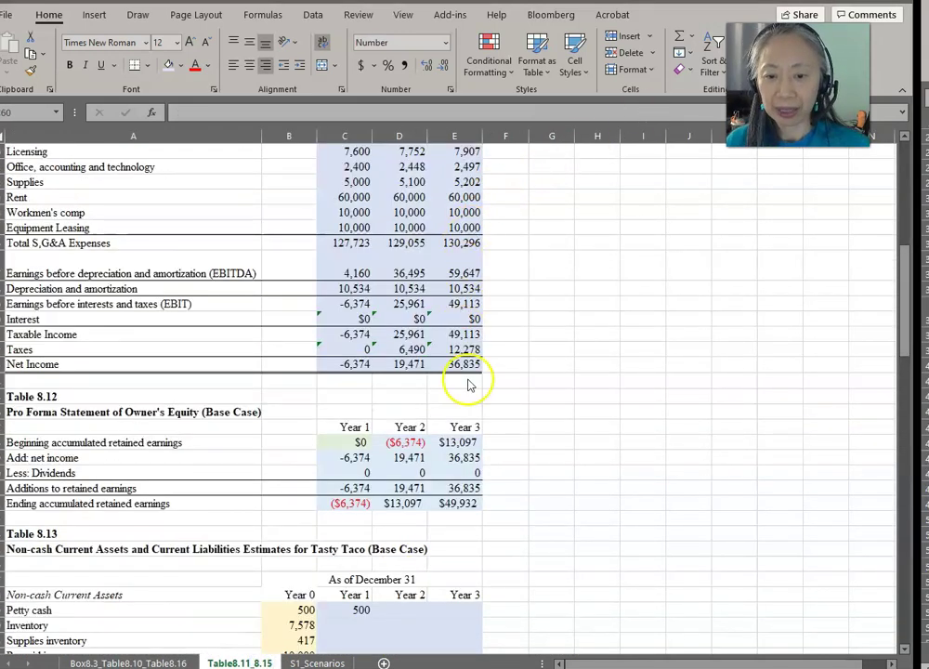
scroll(464, 484, down, 2)
scroll(462, 485, down, 2)
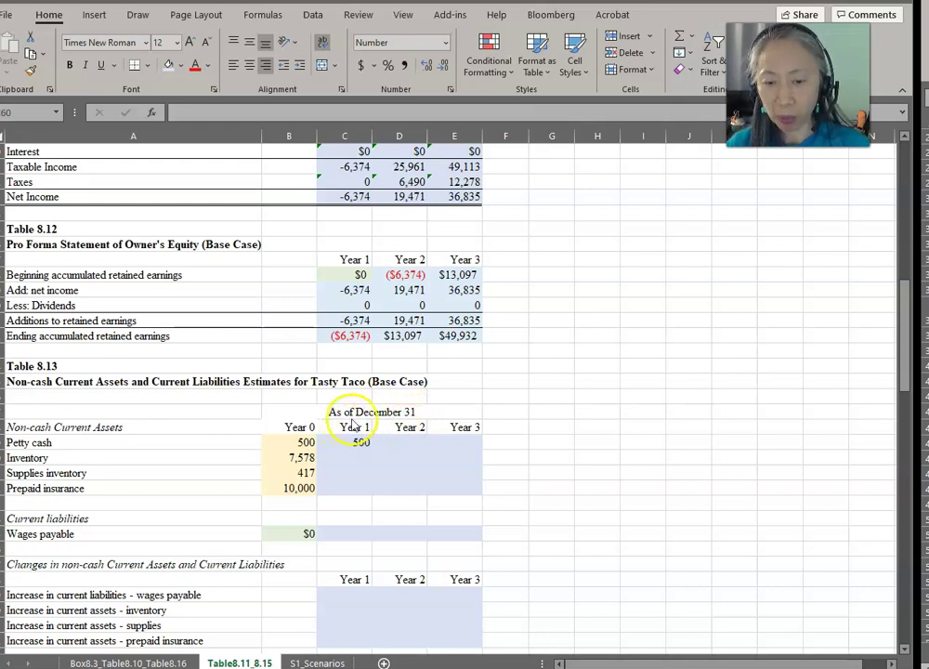
click(341, 454)
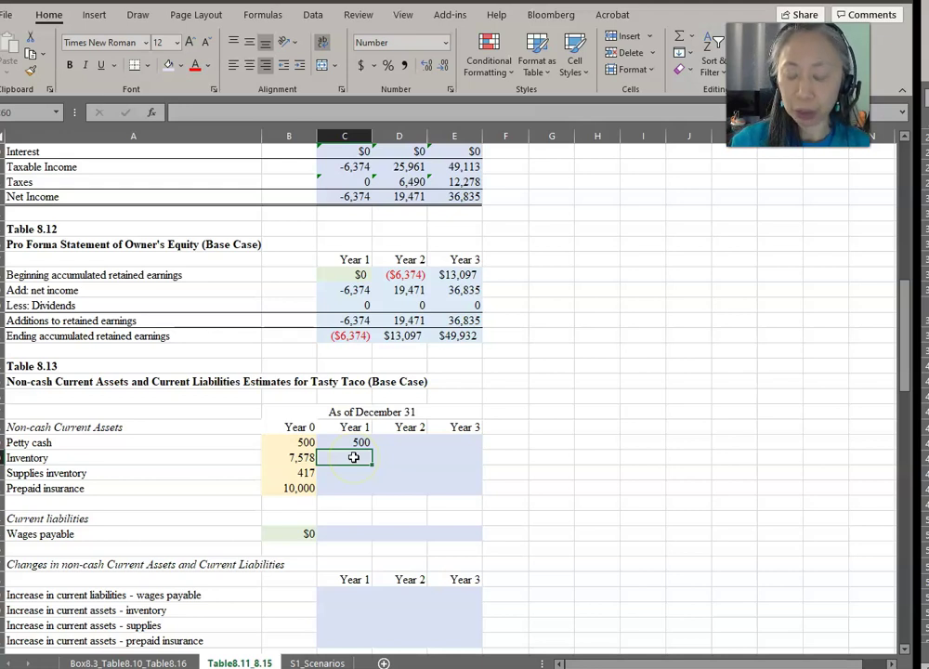
text(=)
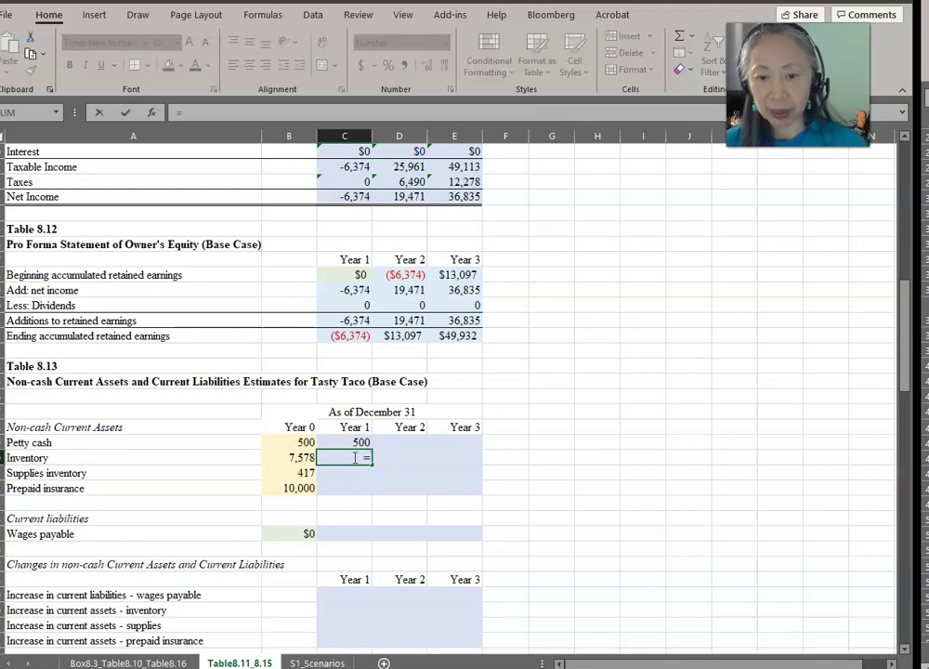
scroll(373, 468, up, 15)
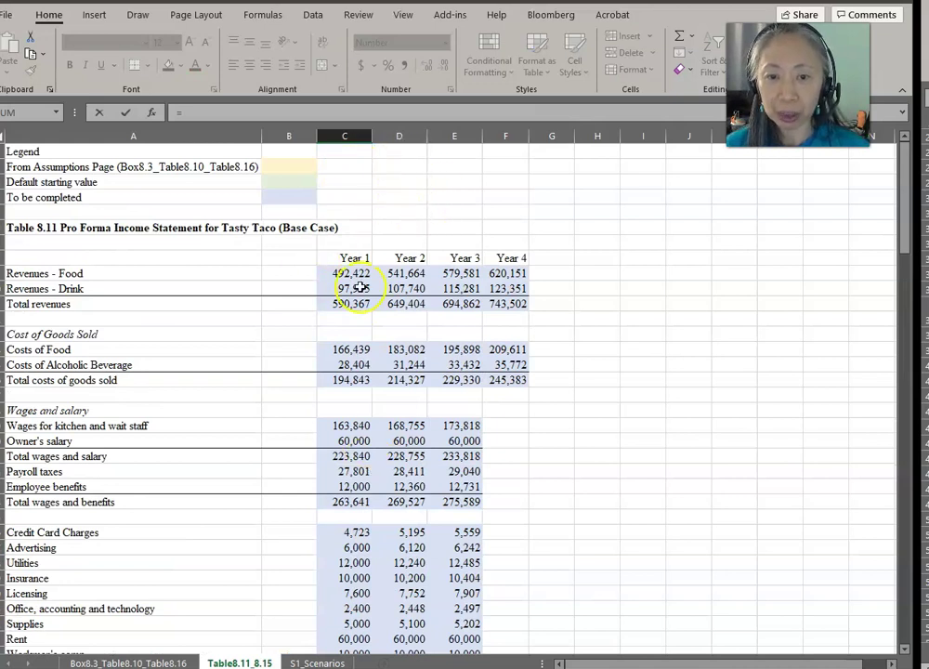
click(407, 380)
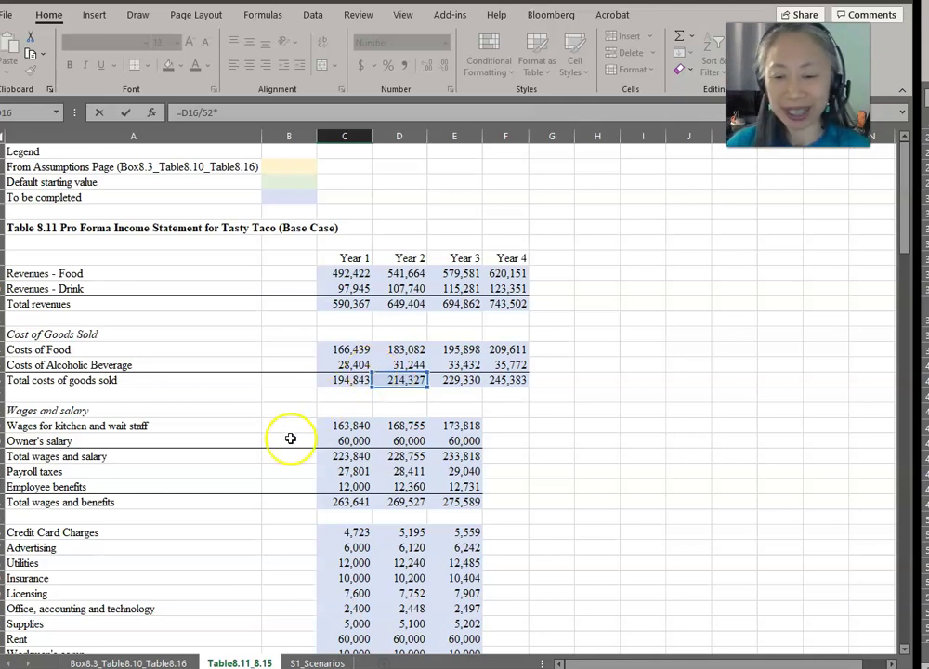
click(126, 663)
click(421, 508)
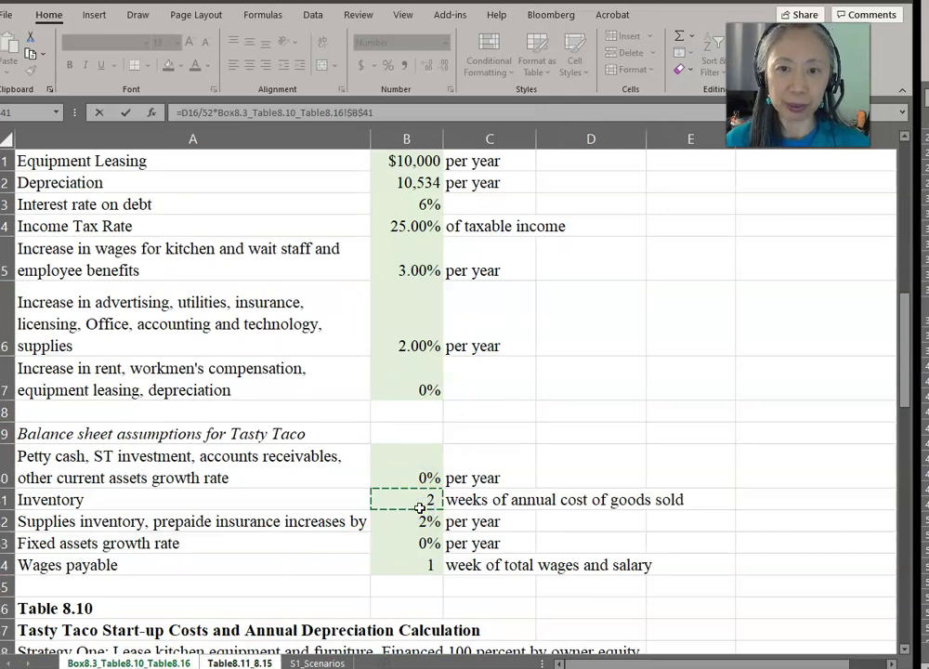
key(Return)
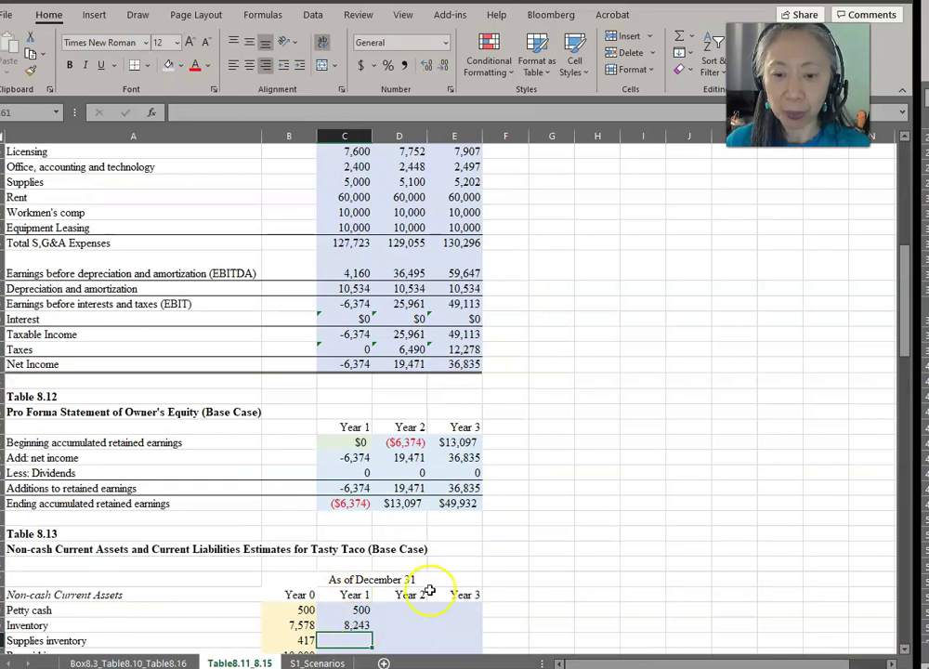
Step: Calculate Year 1 supplies inventory as B61*(1+increase rate), with an absolute reference to assumption B42
scroll(429, 590, down, 2)
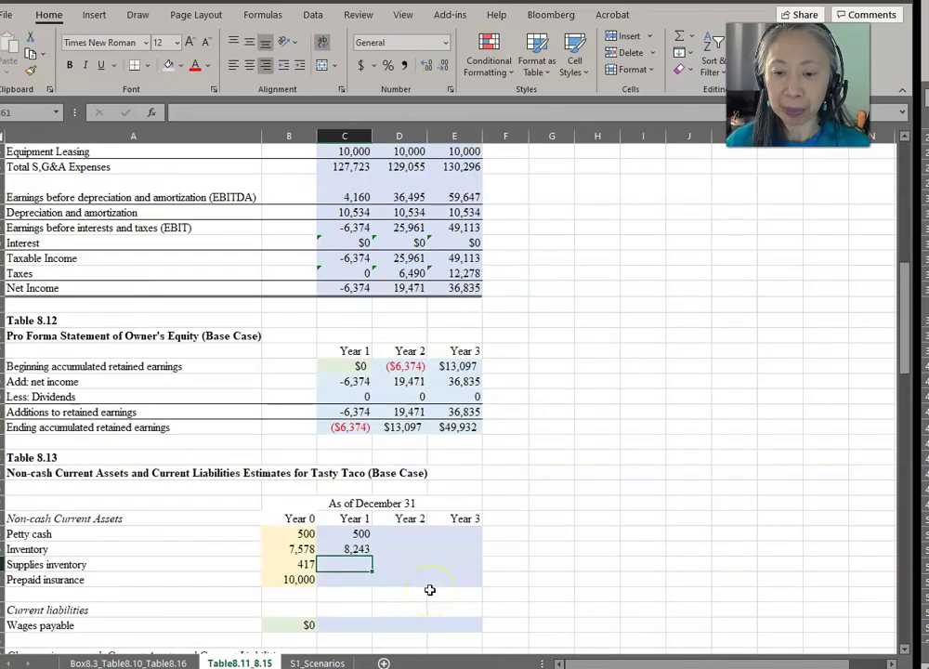
click(154, 663)
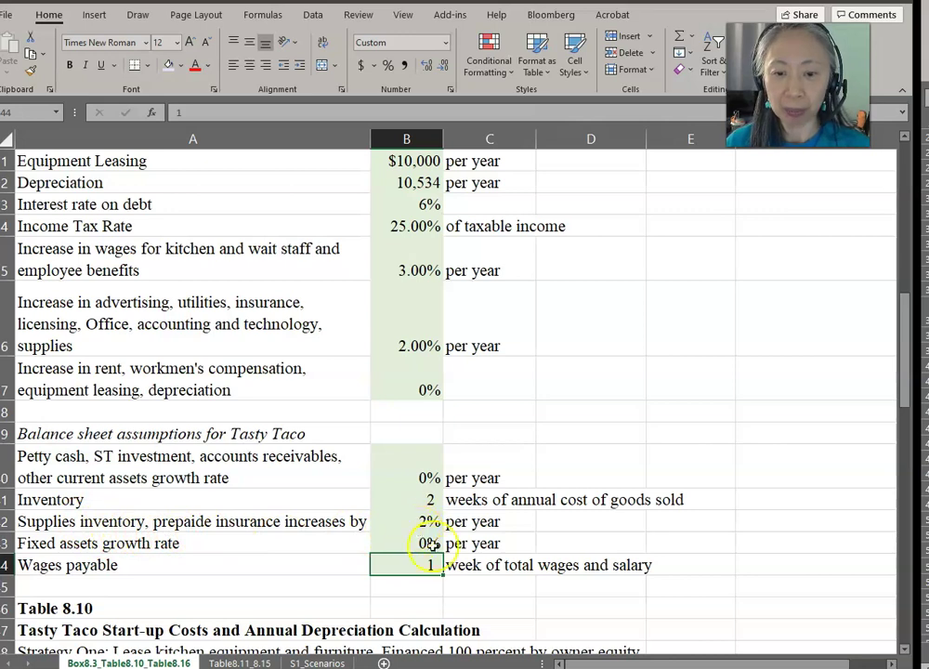
click(239, 663)
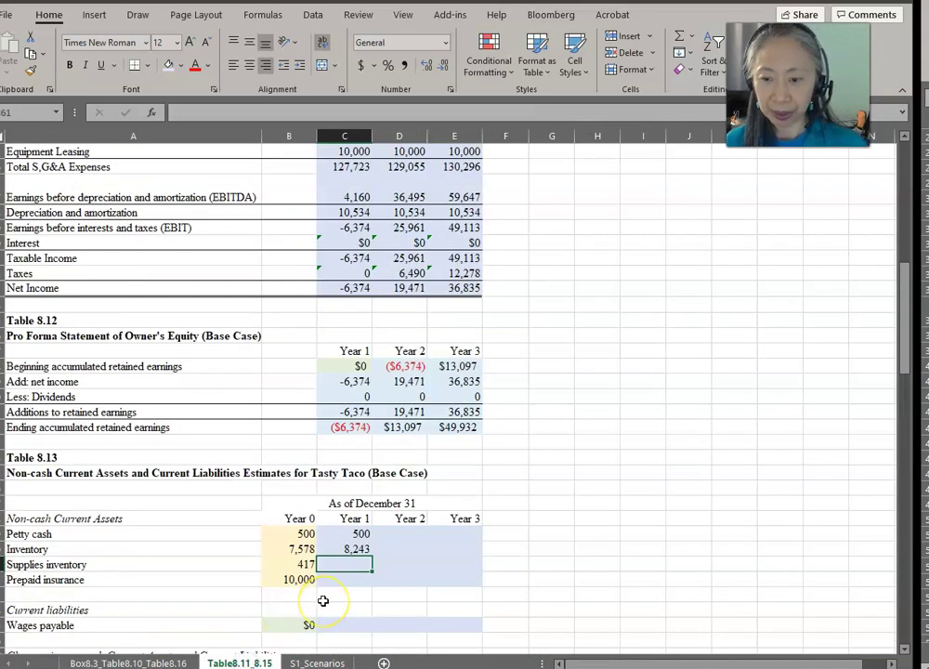
text(=)
key(Left)
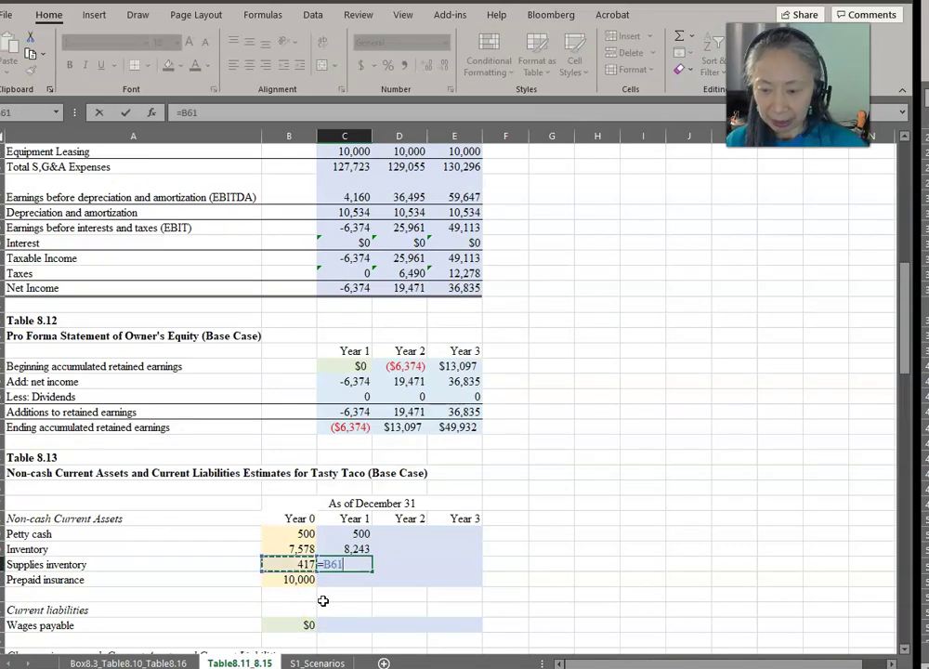
text(*(1+)
click(140, 664)
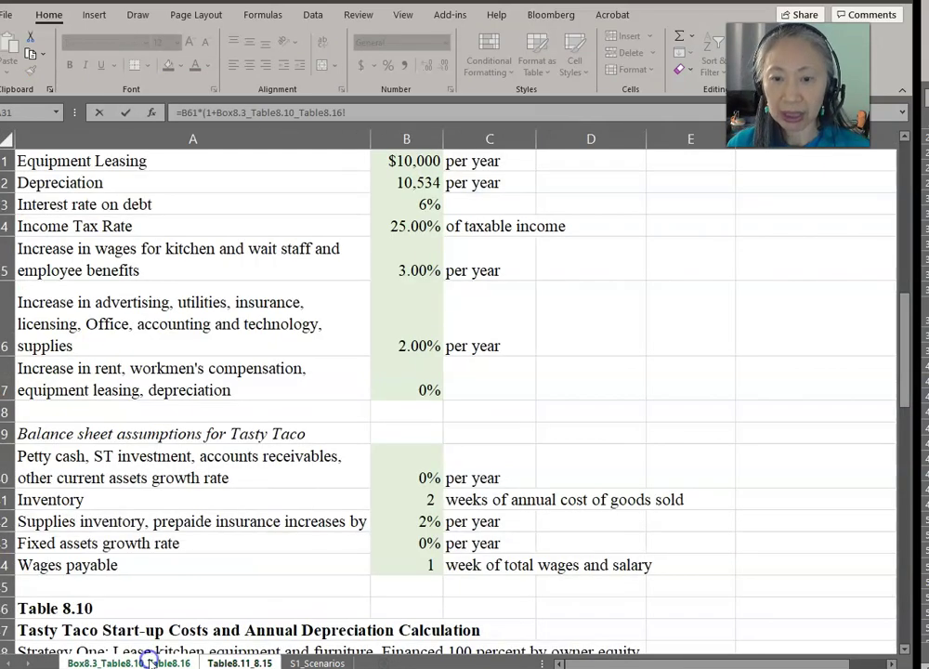
click(403, 522)
key(F4)
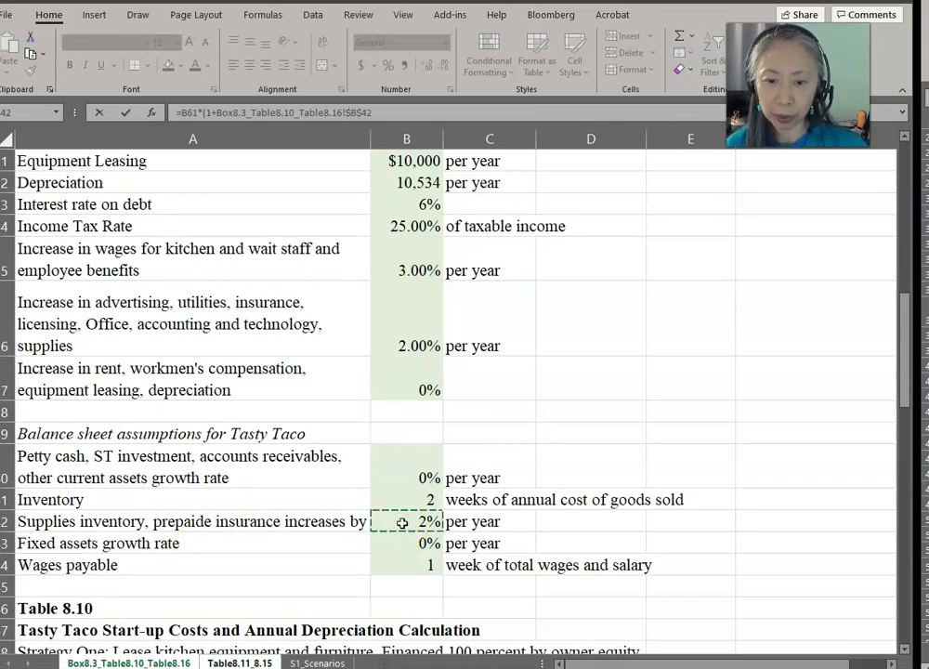
key(Return)
Step: Copy the Year 1 supplies inventory formula to the Year 1 prepaid insurance cell
key(Up)
key(ctrl+c)
key(Down)
key(Return)
Step: Format the Year 1 supplies inventory and prepaid insurance values with comma separators and no decimals
key(Up)
key(Down)
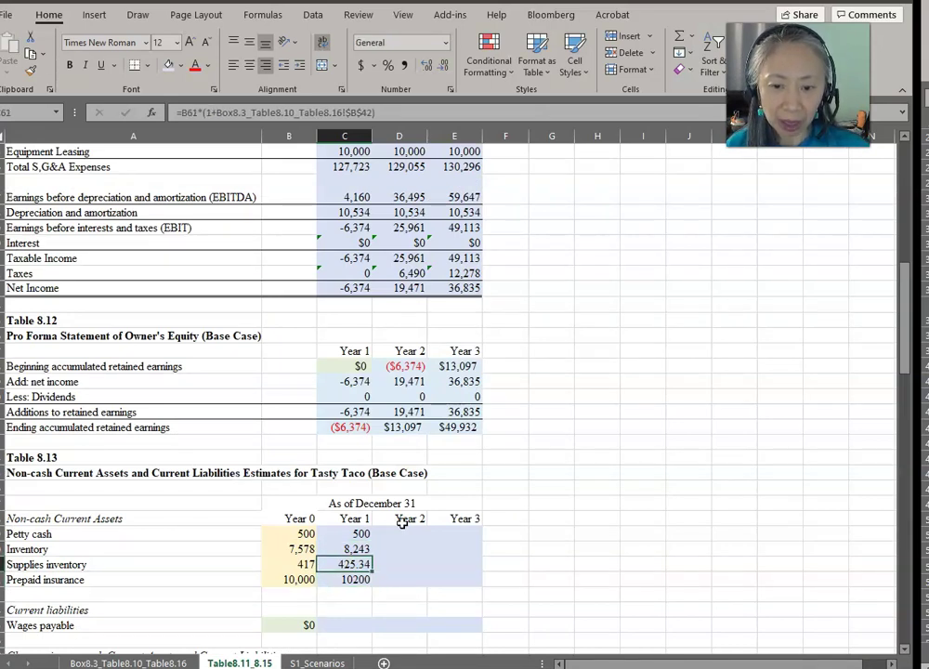
key(shift+Down)
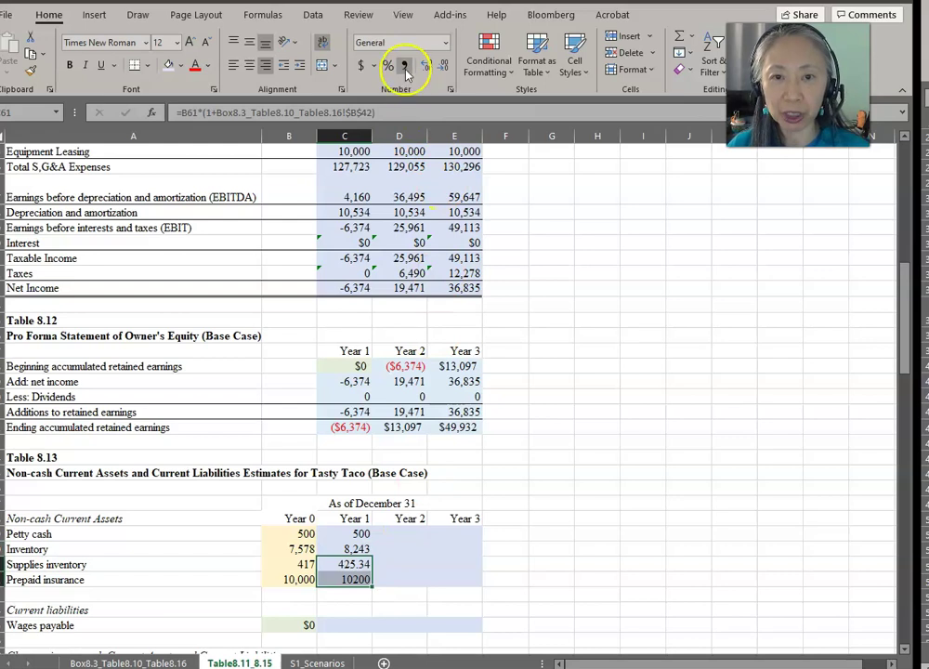
click(404, 66)
click(444, 67)
click(445, 67)
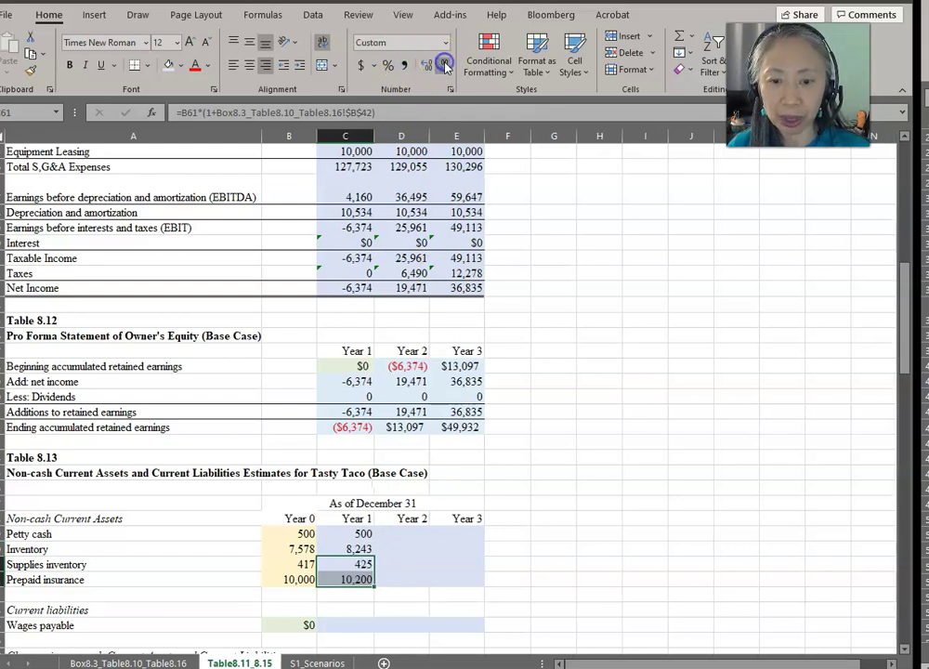
click(364, 565)
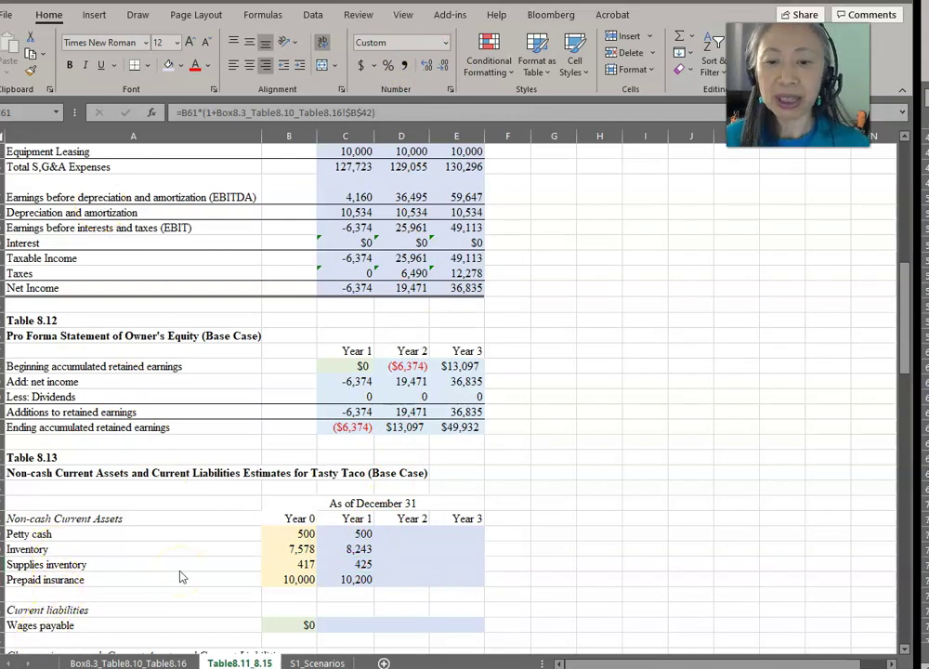
scroll(180, 571, down, 2)
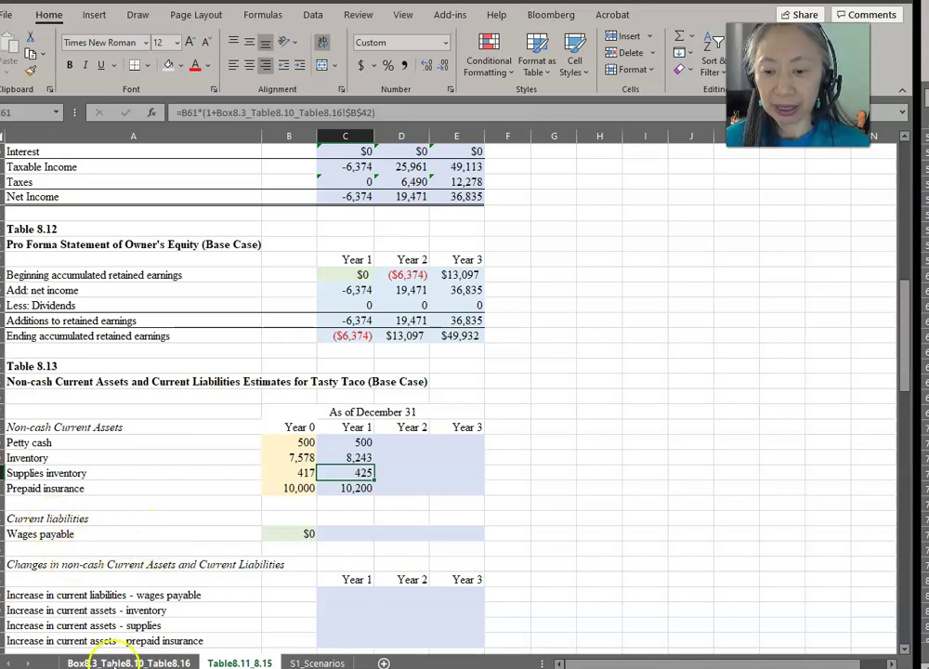
Step: Check the wages payable assumption among the balance sheet assumptions and return to the Year 1 wages payable cell in Table 8.13
click(110, 663)
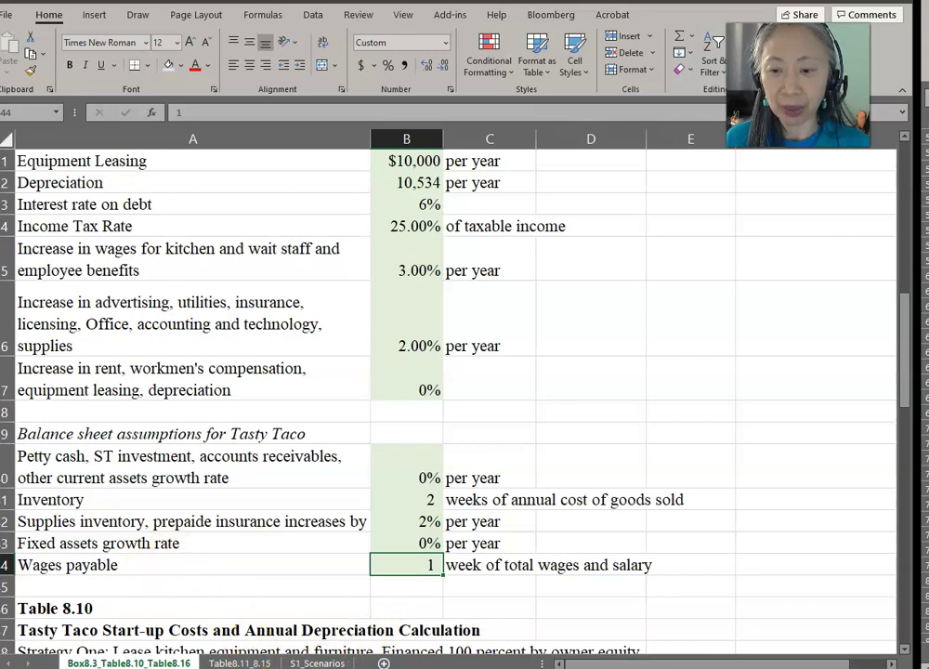
click(237, 663)
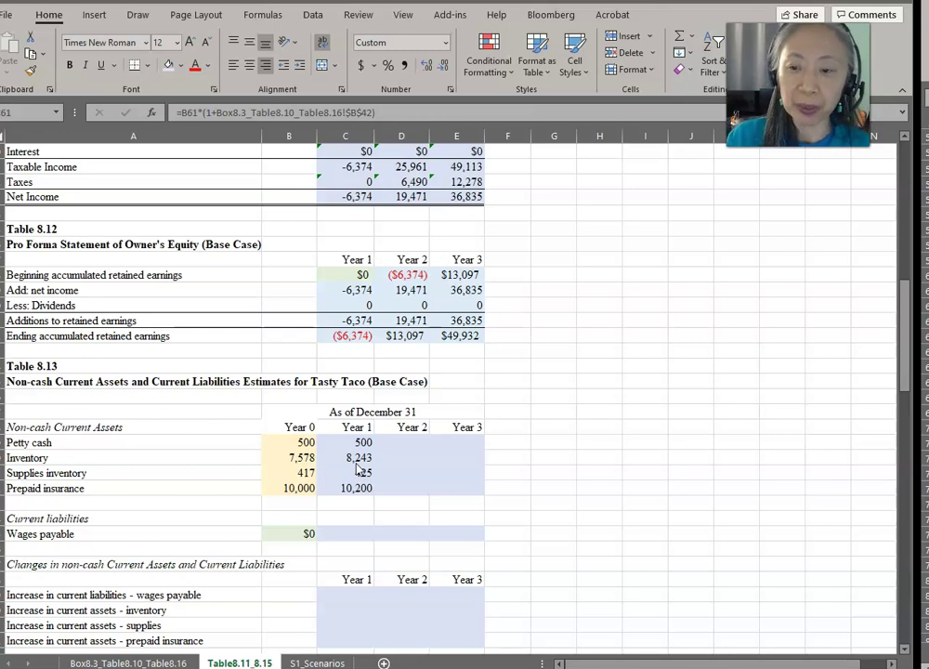
click(363, 534)
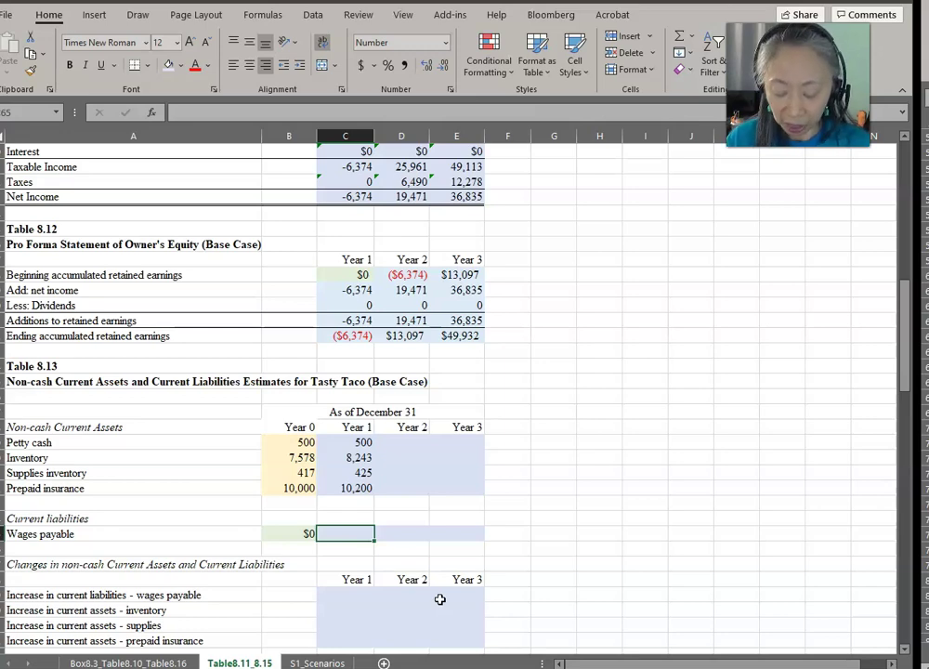
text(=)
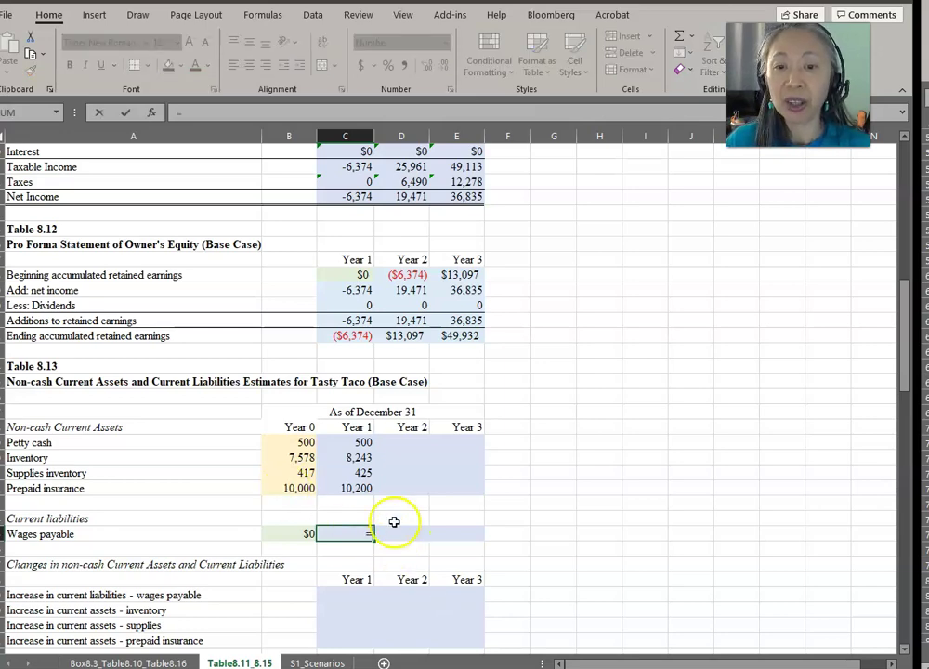
scroll(394, 525, up, 7)
scroll(394, 517, up, 6)
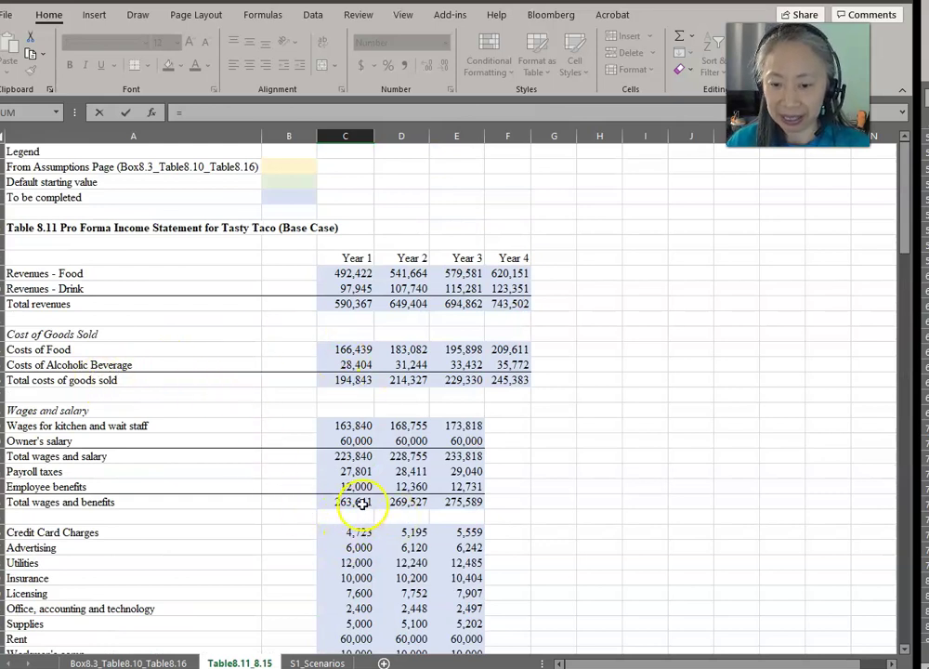
key(Escape)
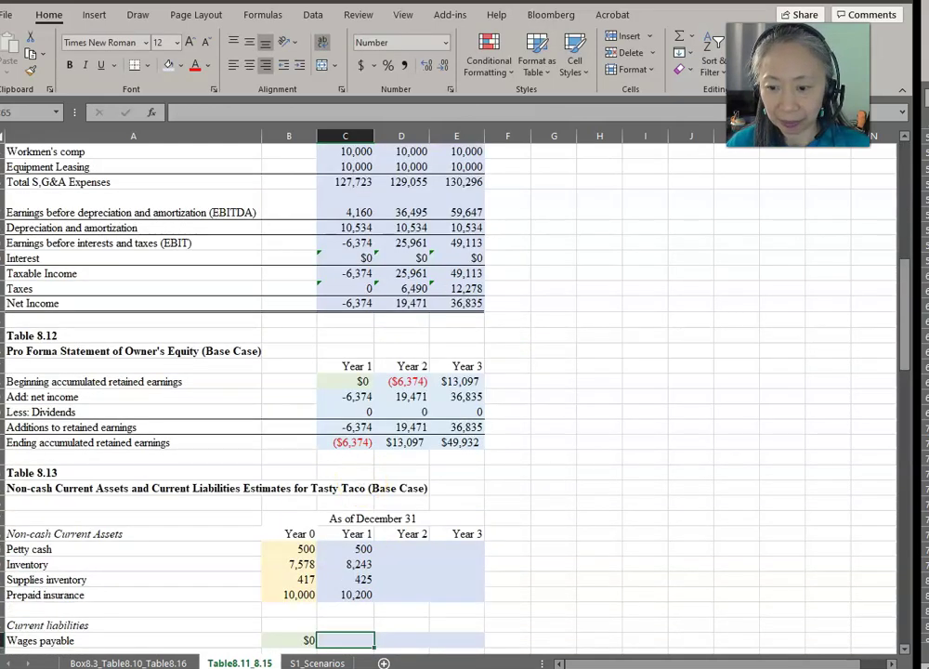
Step: Calculate Year 1 wages payable as total wages and salary (C21) divided by 52, times the absolute wages payable assumption B44
text(=)
click(344, 437)
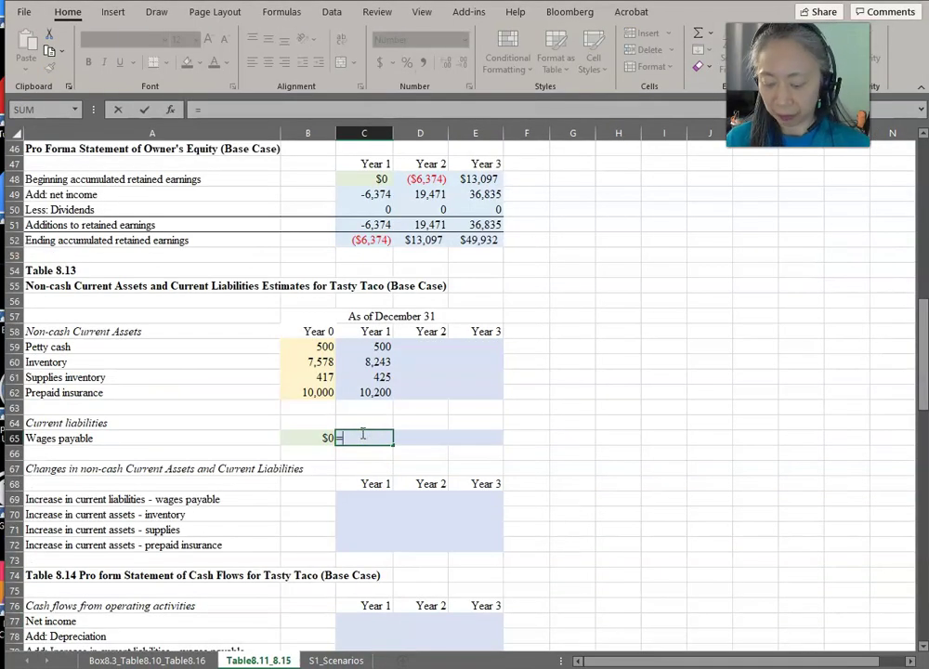
scroll(363, 433, up, 15)
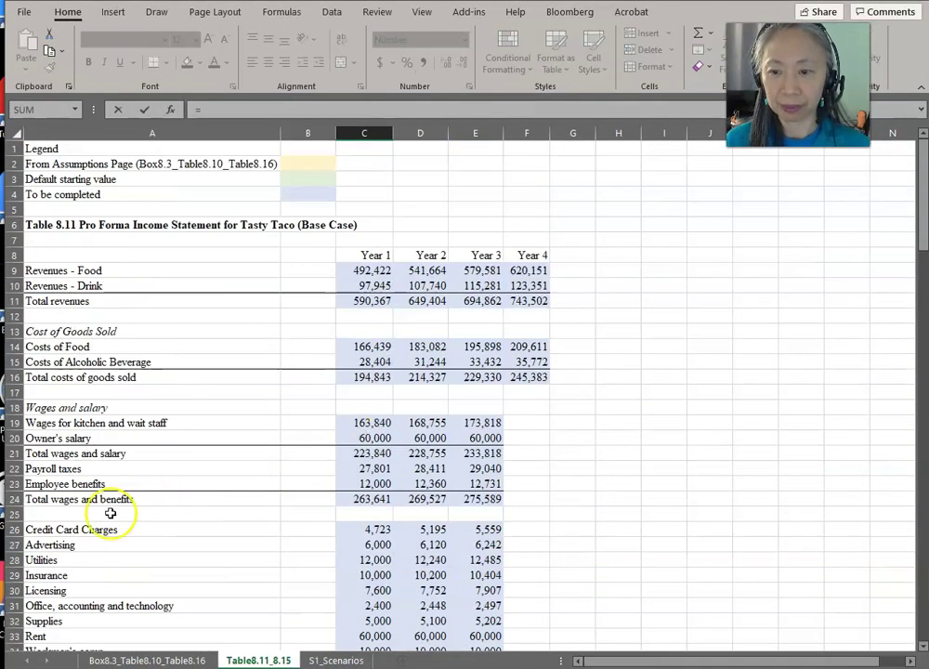
click(356, 455)
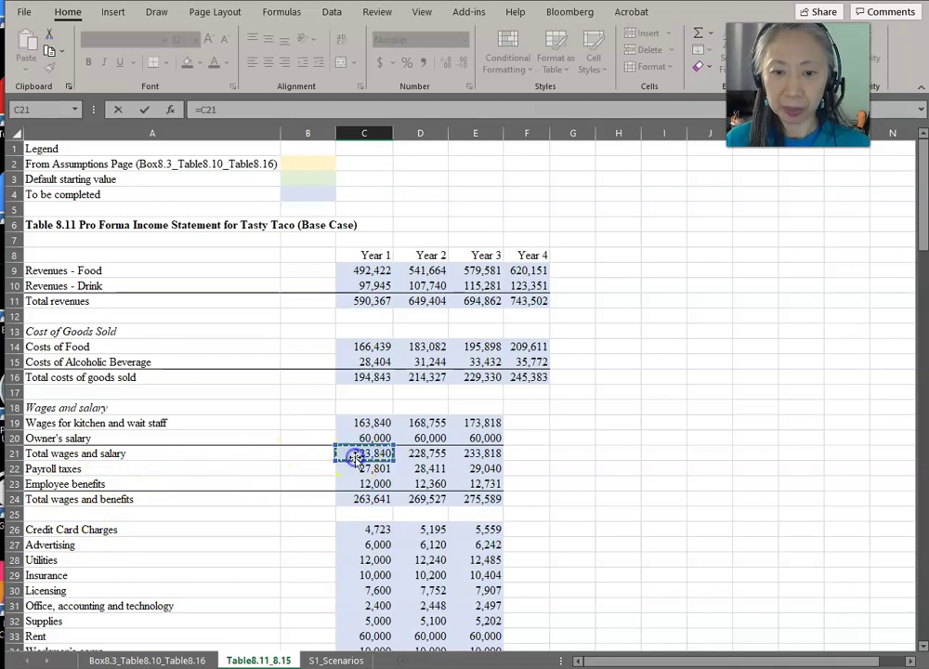
text(/52*)
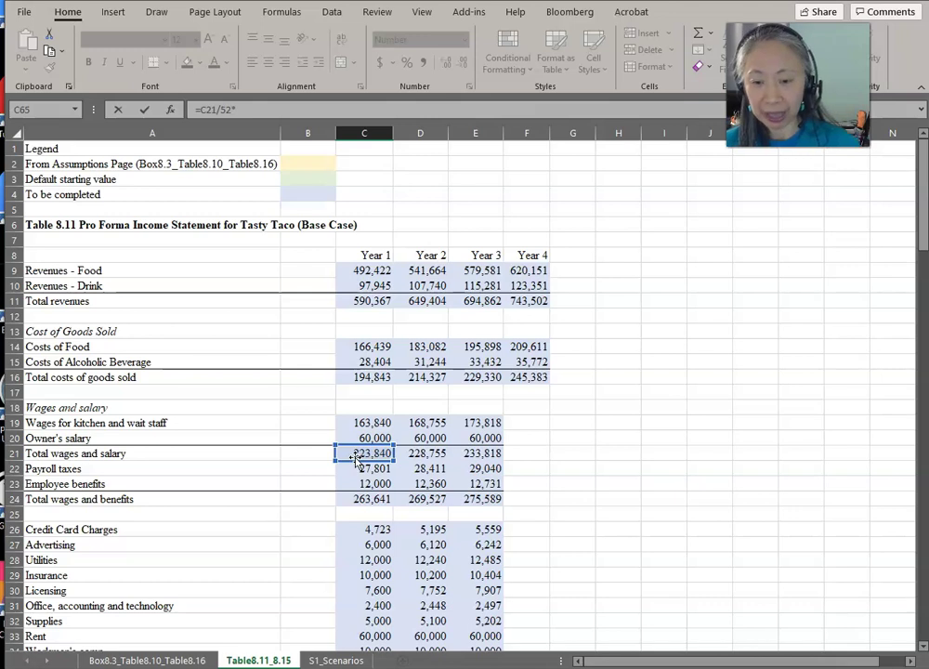
click(174, 660)
click(427, 562)
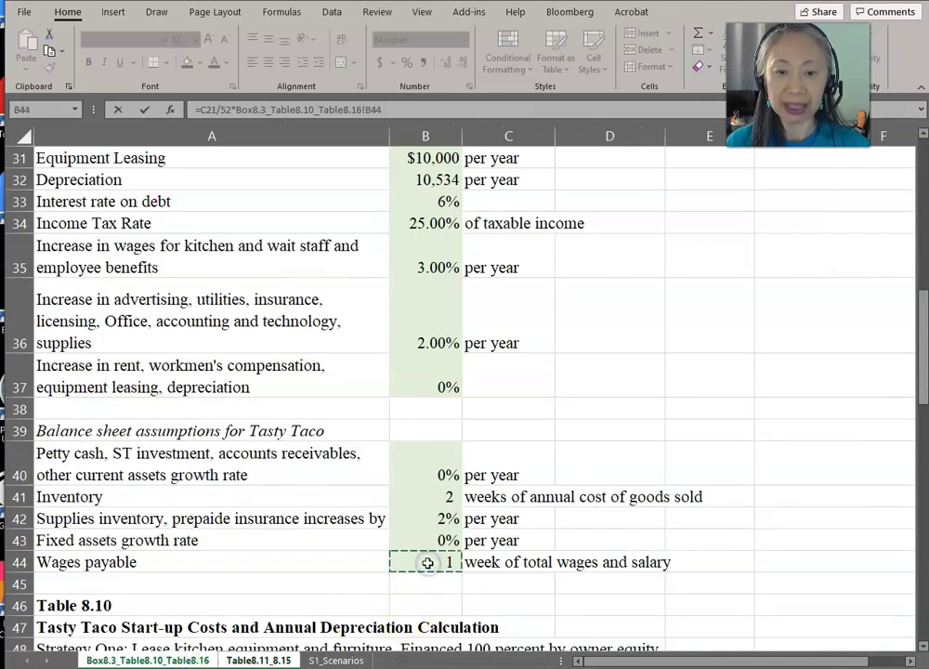
key(Return)
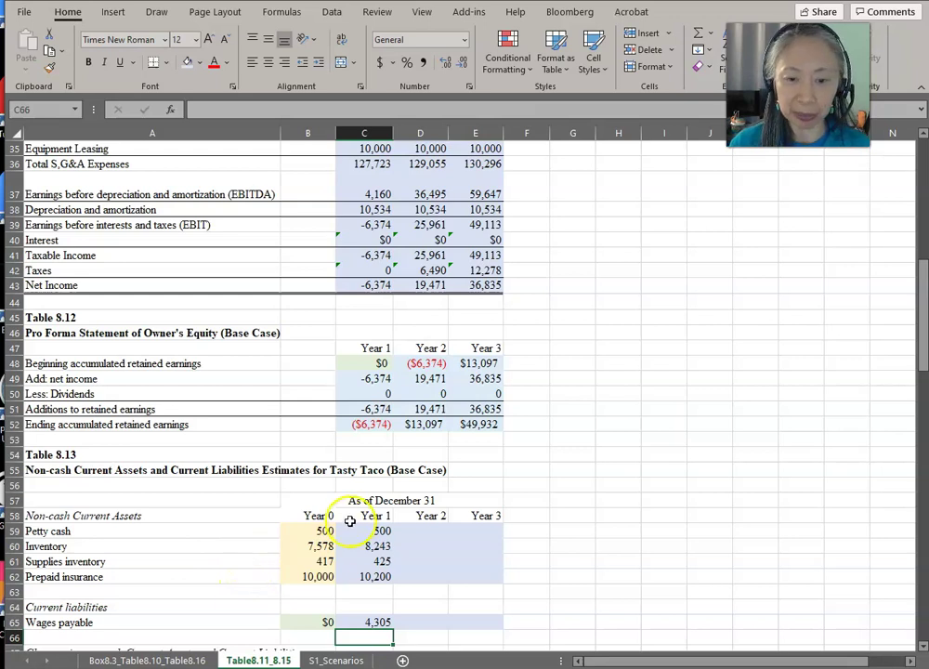
Step: Copy the Year 1 non-cash current assets and wages payable formulas in C59:C65 across to Years 2 and 3
drag(375, 534, 368, 621)
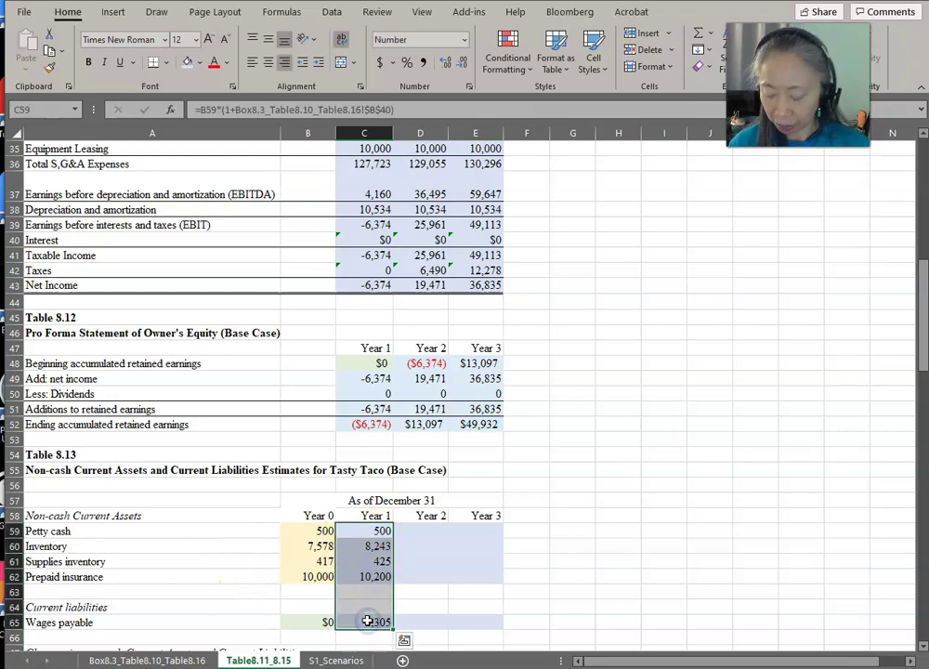
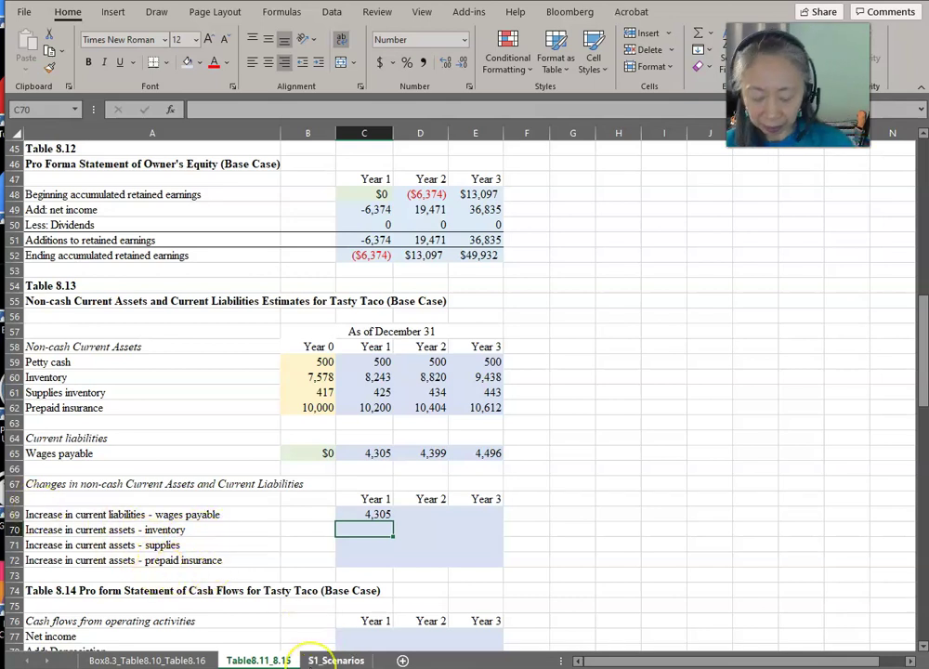
Step: Calculate the Year 1 increase in inventory as Year 1 minus Year 0 inventory (C60-B60)
text(=)
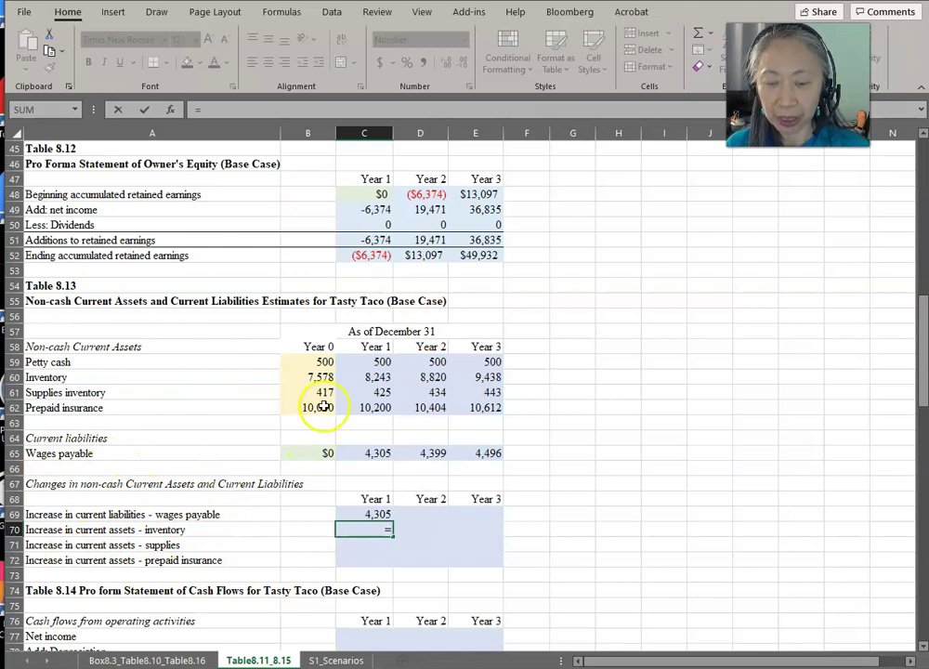
click(370, 377)
text(-)
click(326, 376)
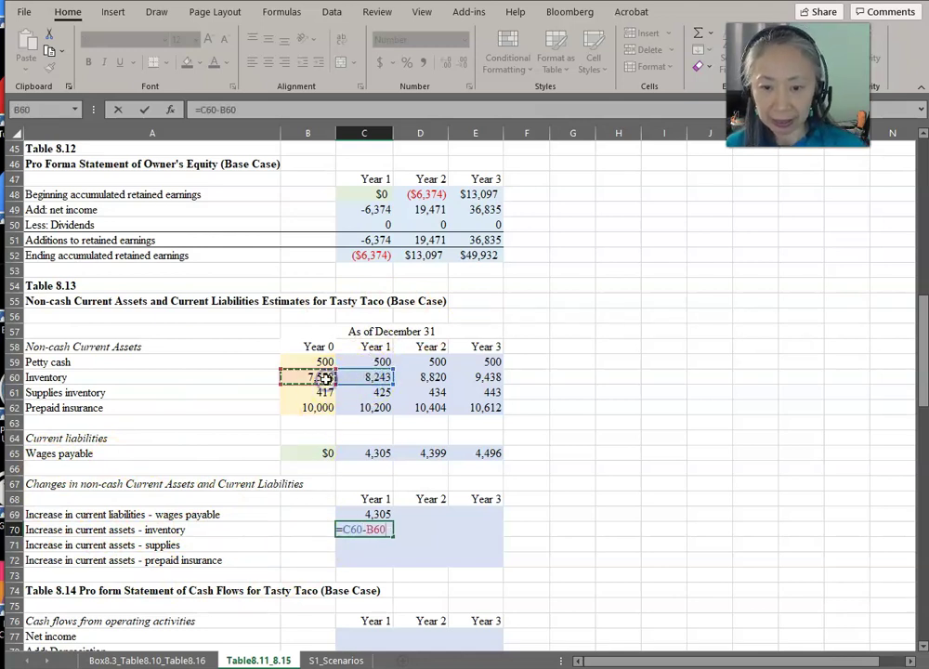
key(Return)
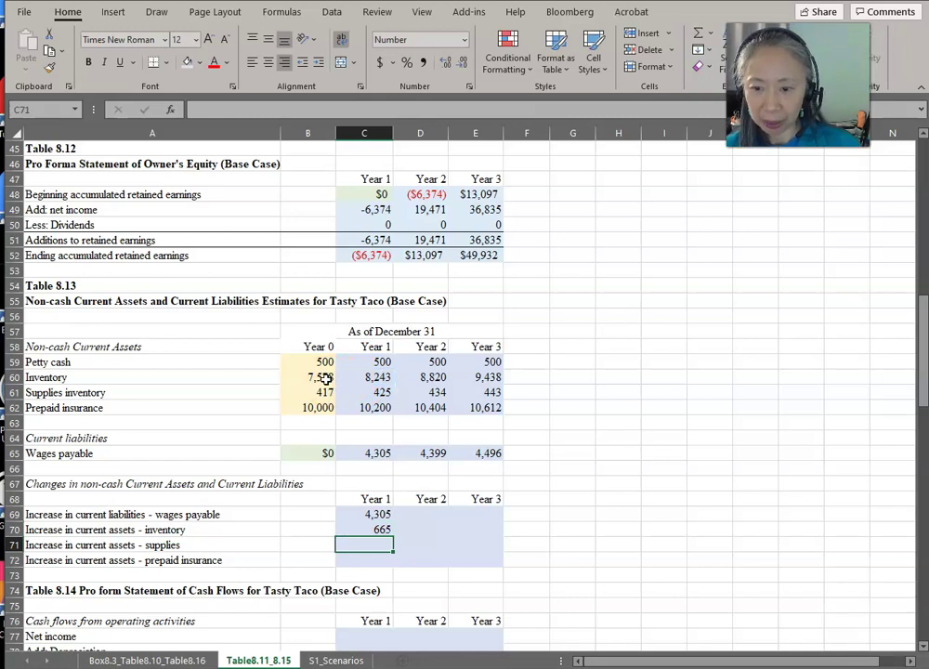
Step: Copy the Year 1 inventory increase formula down to the supplies and prepaid insurance rows
key(Up)
key(shift+Down)
key(shift+Down)
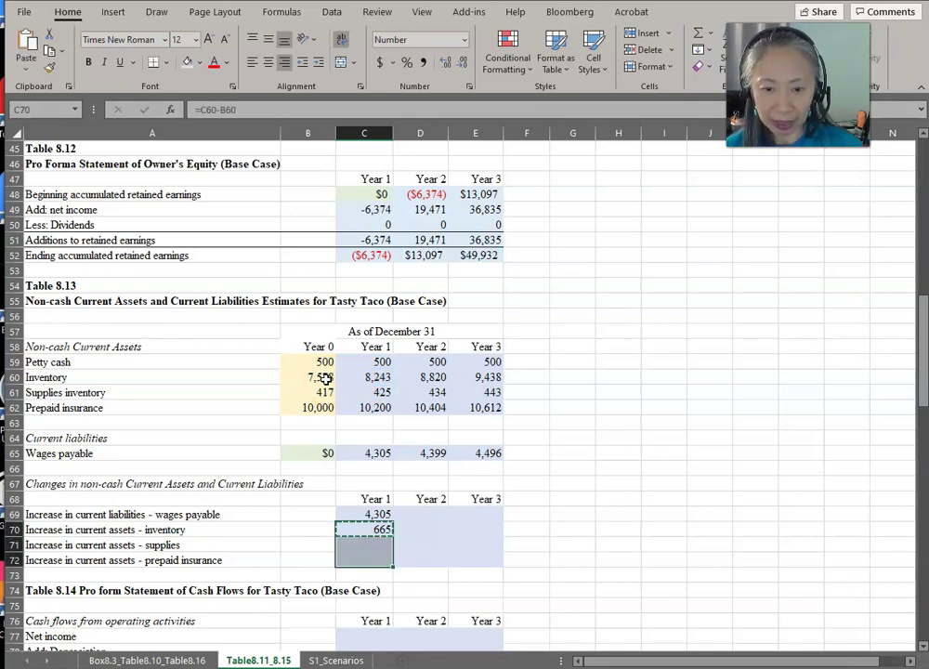
key(ctrl+d)
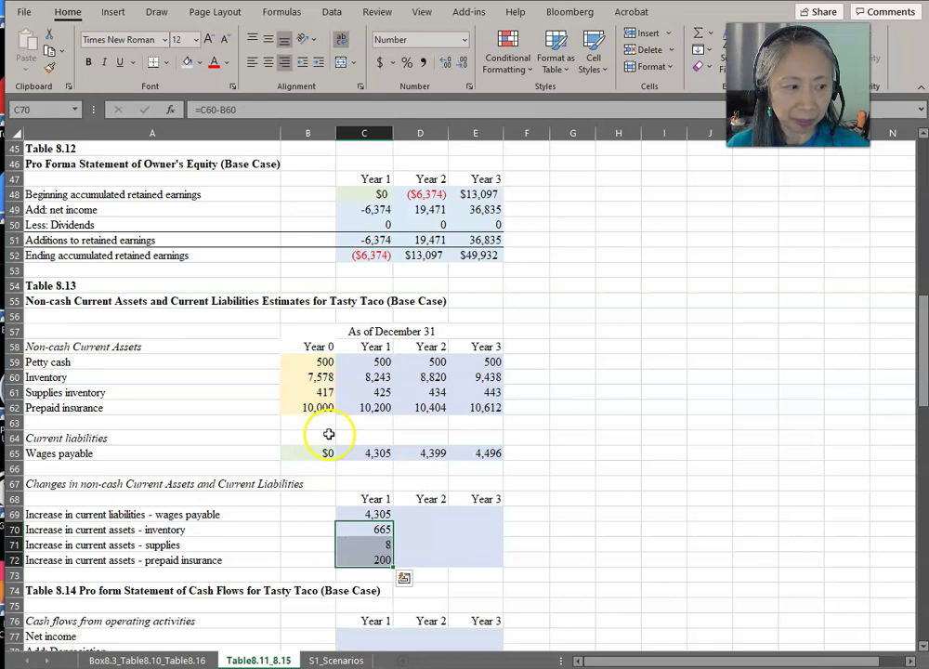
Step: Copy the four Year 1 change formulas in C69:C72 across to Years 2 and 3
click(380, 512)
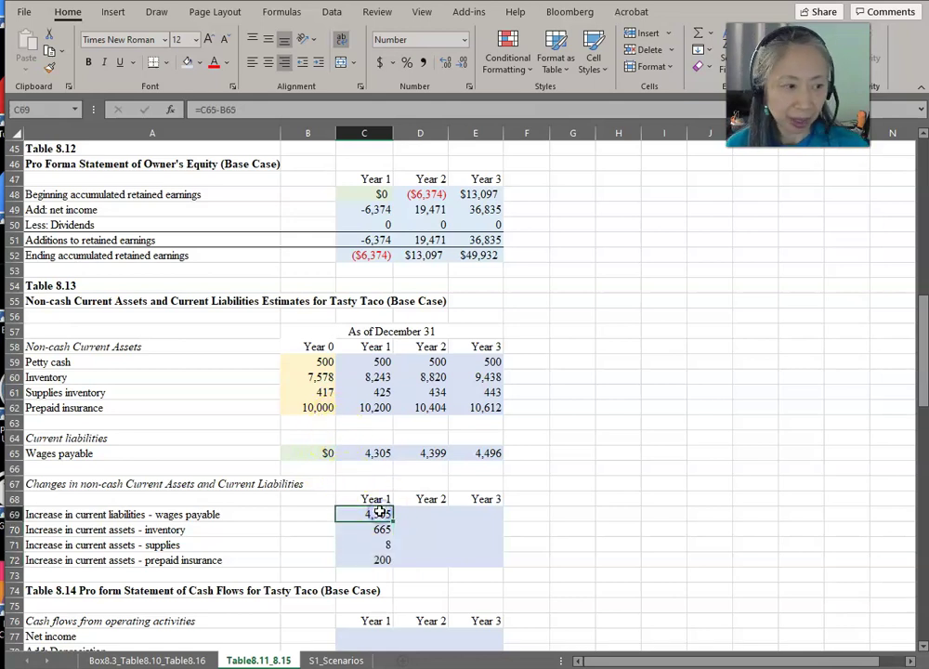
key(shift+Down)
key(shift+Down)
key(shift+Down)
key(ctrl+c)
key(Right)
key(shift+Right)
key(shift+Down)
key(shift+Down)
key(shift+Down)
key(Return)
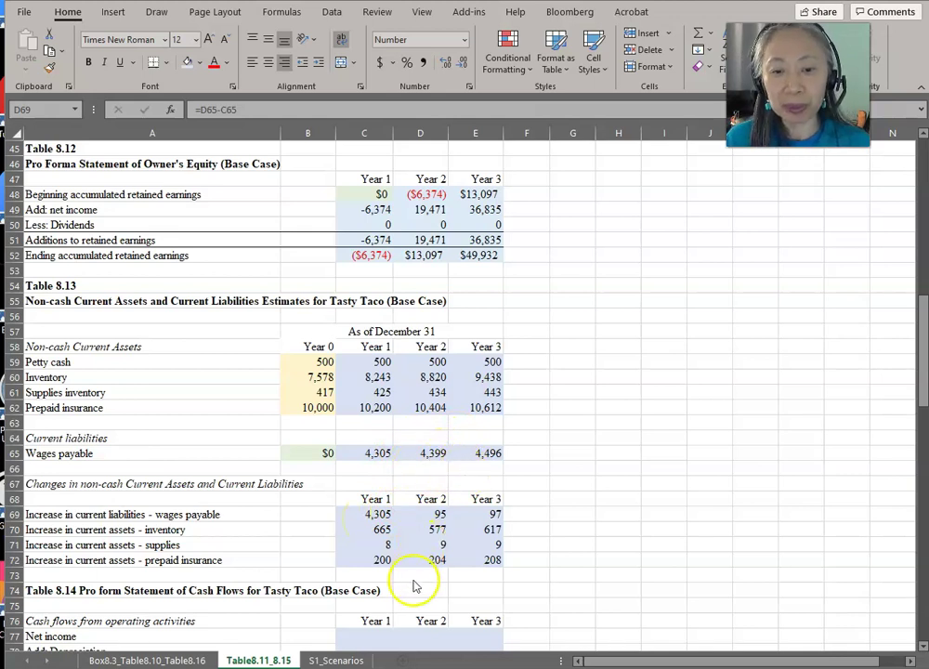
Step: Link Year 1 net income in the Table 8.14 cash flow statement to the Year 1 net income calculated above
scroll(414, 582, down, 3)
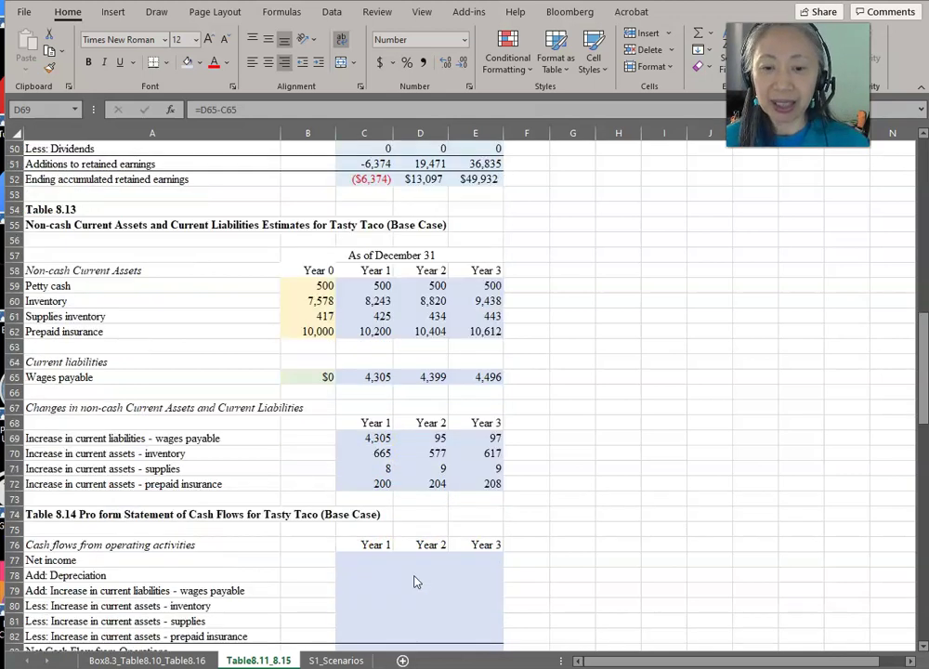
scroll(414, 581, down, 2)
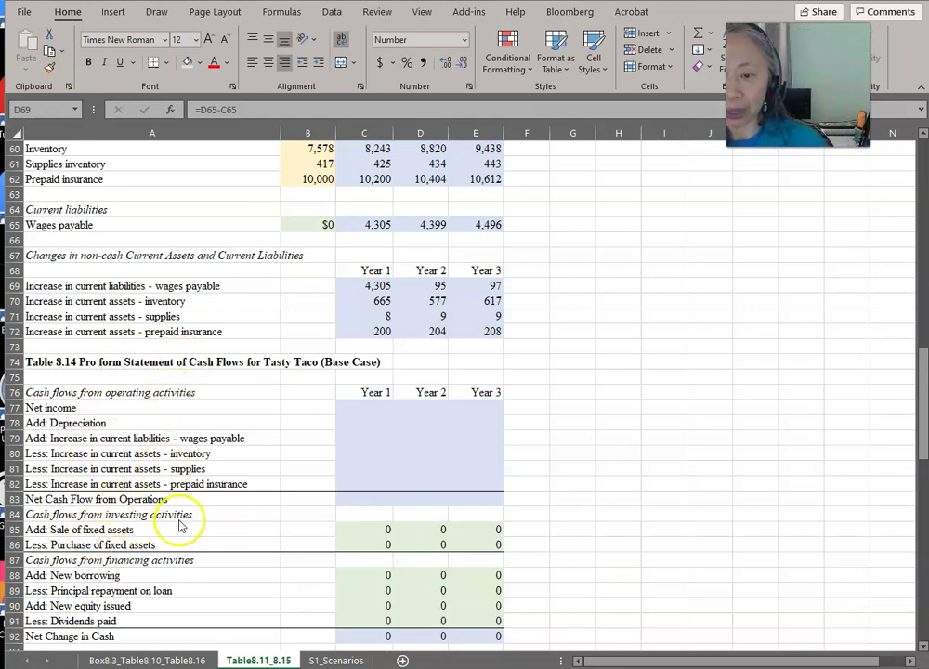
click(377, 408)
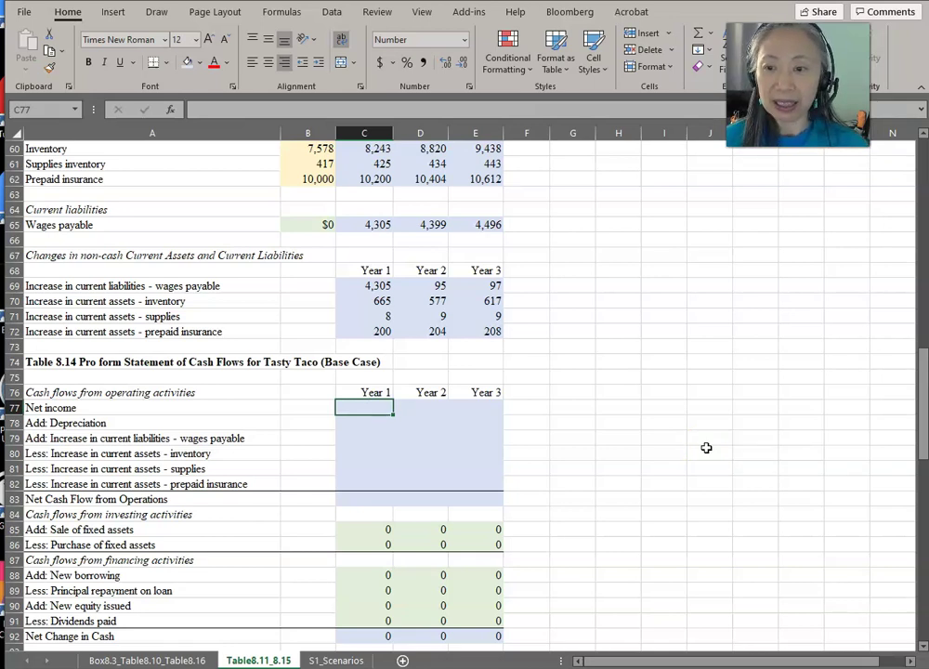
text(=)
scroll(651, 427, up, 5)
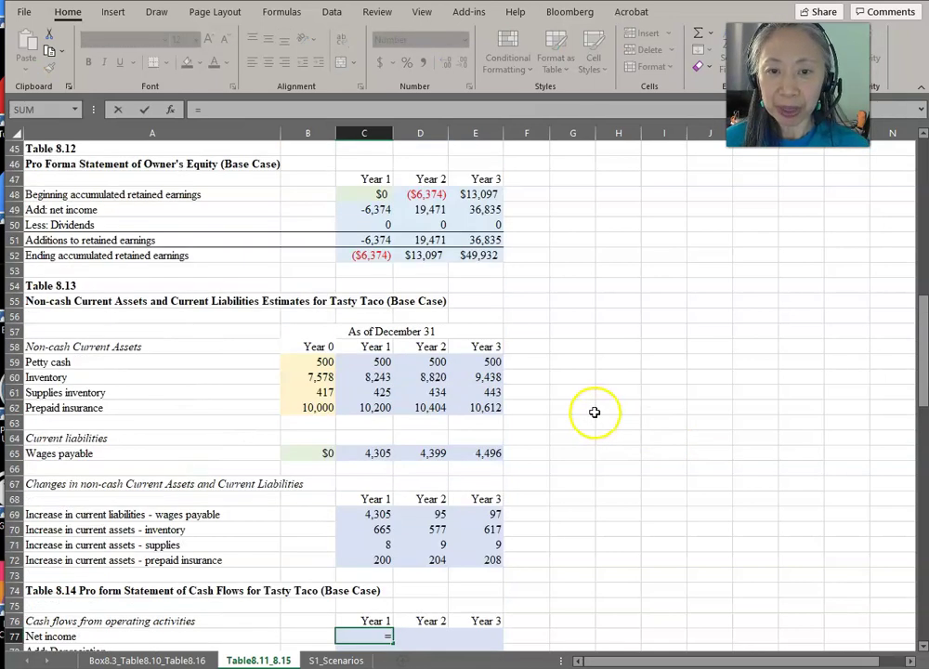
scroll(398, 258, up, 2)
click(367, 194)
key(Return)
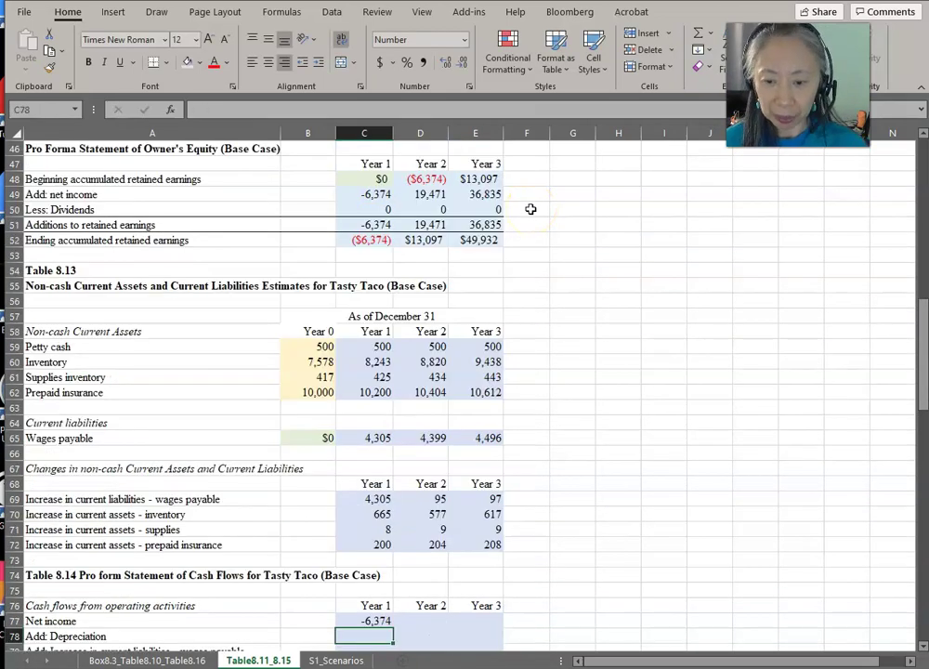
Step: Link the Year 1 depreciation add-back in Table 8.14 to depreciation and amortization in the income statement (C38)
text(=)
scroll(531, 209, up, 7)
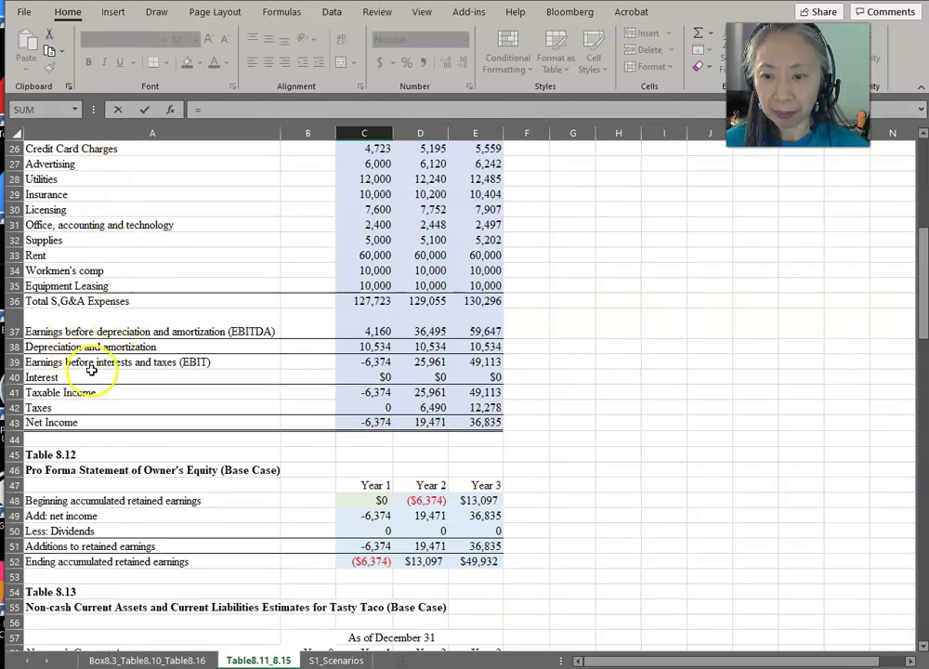
click(364, 346)
key(Return)
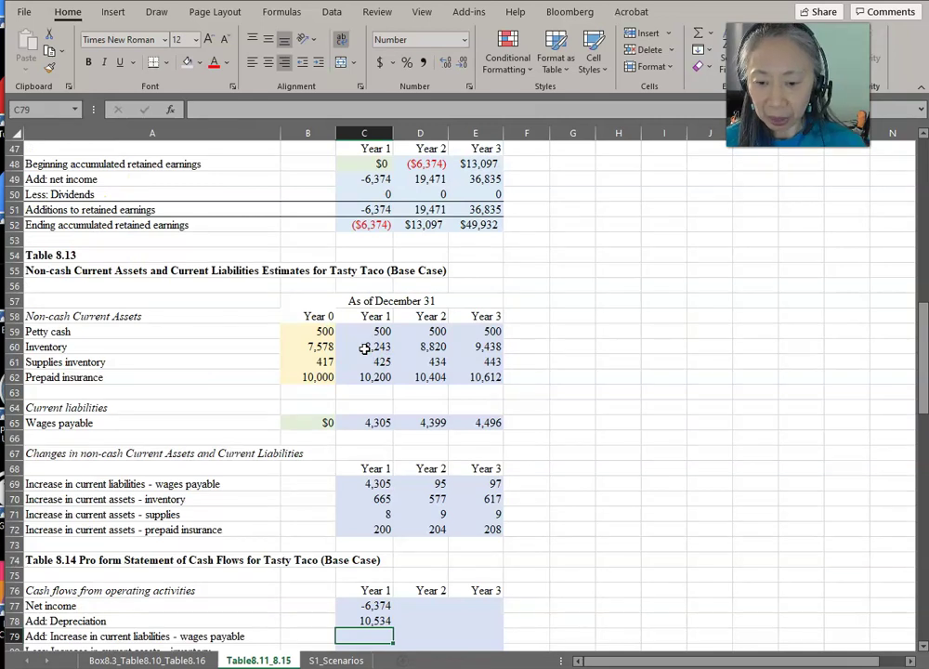
Step: Link the Year 1 increase in wages payable in Table 8.14 to the change computed in C69
text(=)
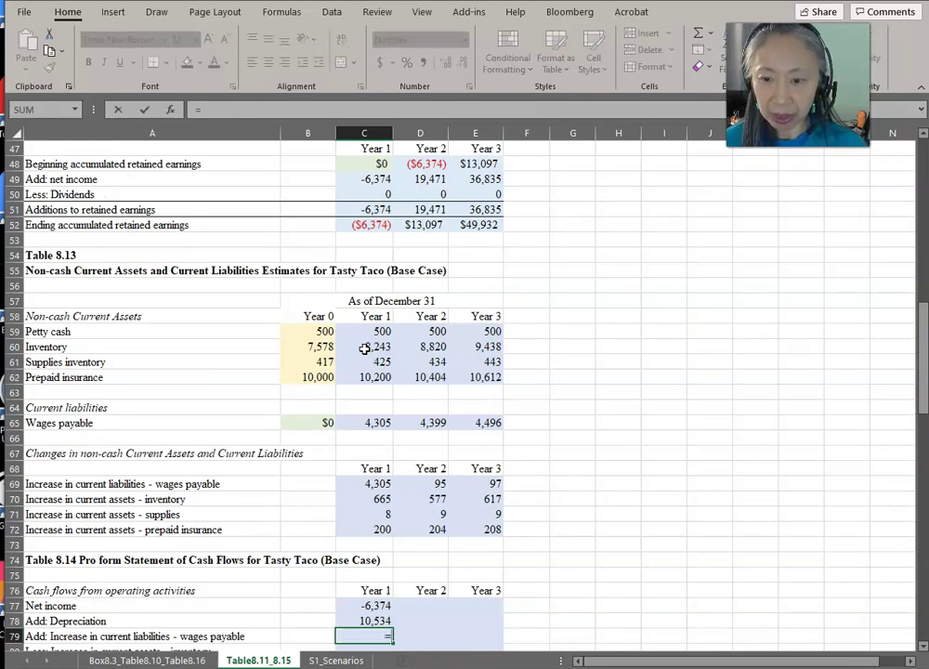
click(371, 484)
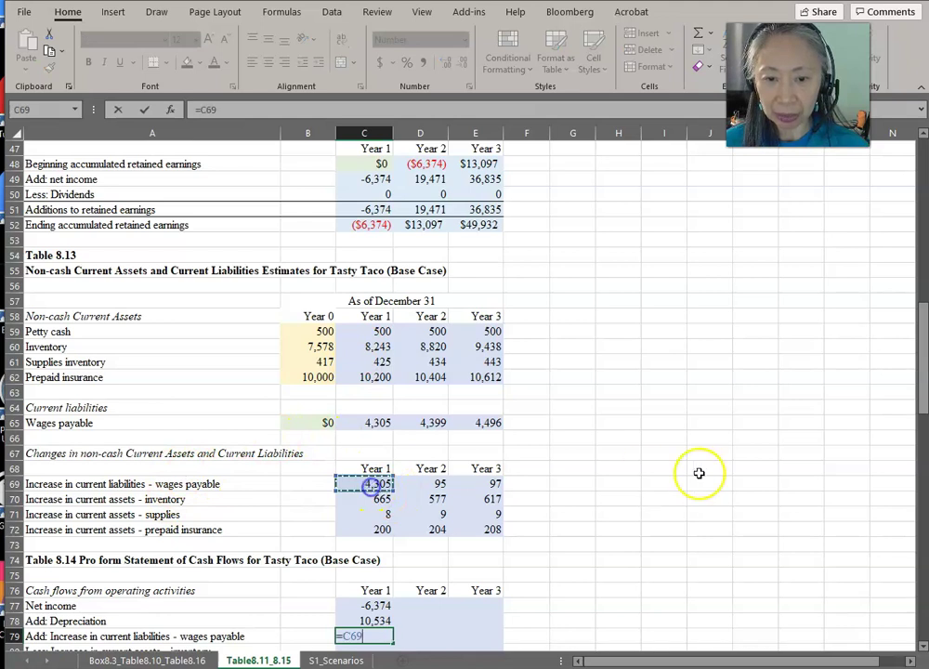
key(Return)
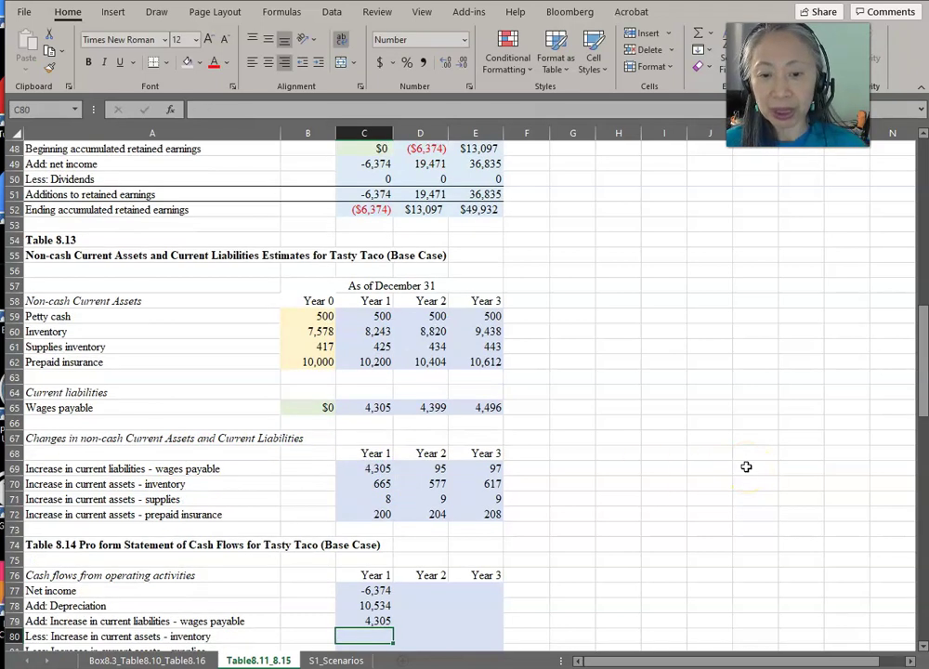
Step: Link the Year 1 increase in inventory in Table 8.14 to the change computed in C70
key(Down)
key(Down)
key(Down)
key(Down)
key(Down)
key(Up)
key(Up)
key(Up)
key(Up)
key(Up)
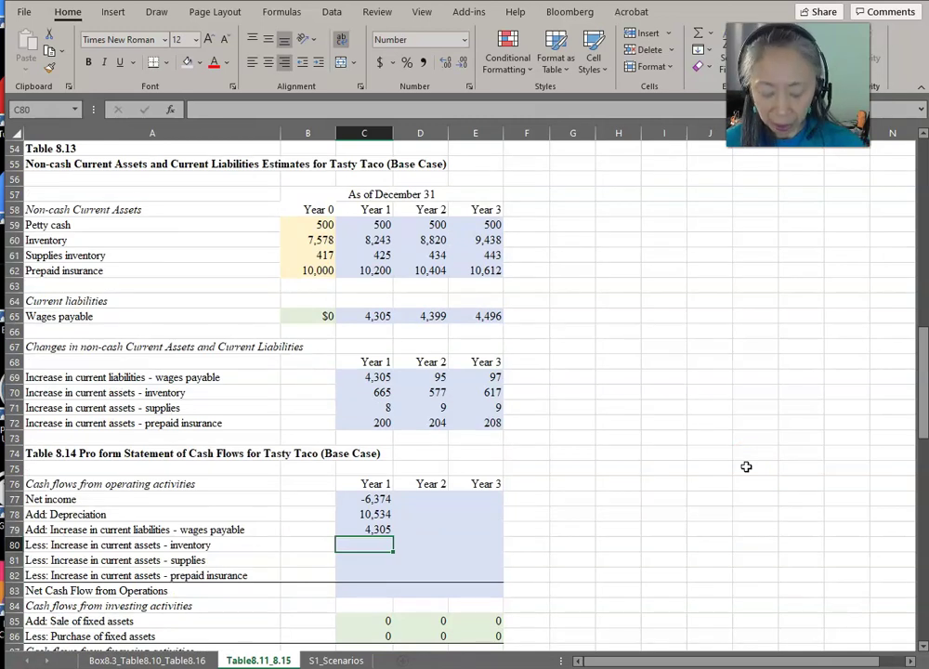
text(=)
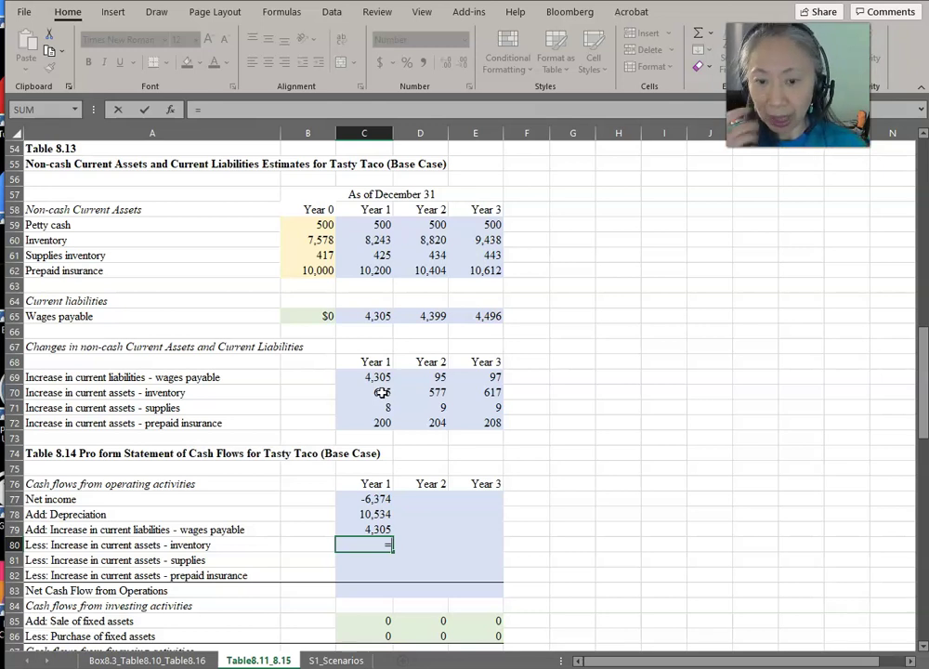
click(381, 392)
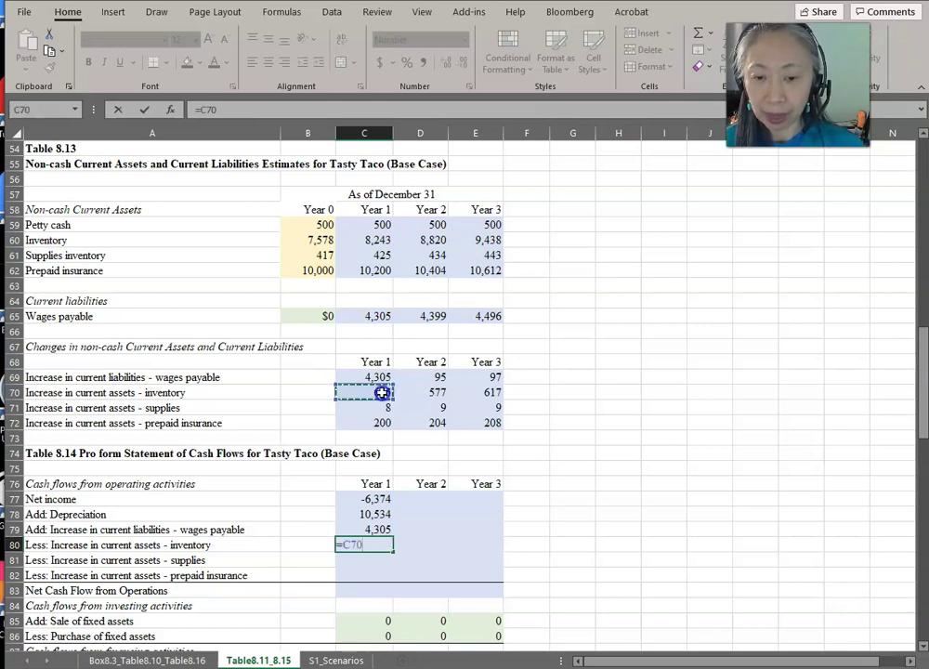
key(Return)
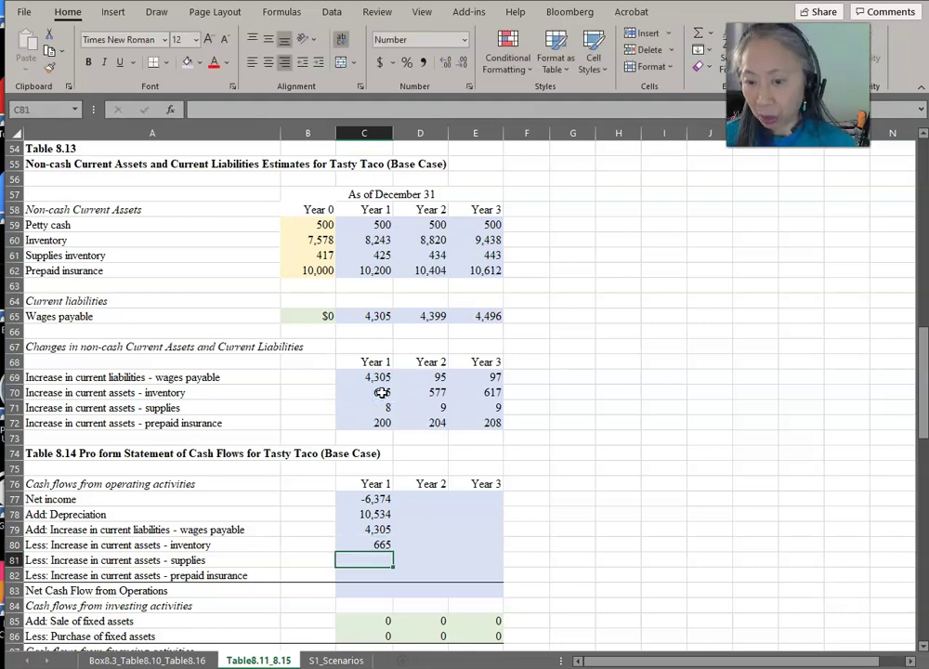
Step: Link the Year 1 increase in supplies in Table 8.14 to the change computed in C71
text(=)
key(Up)
key(Up)
key(Up)
key(Up)
key(Up)
key(Up)
key(Up)
key(Up)
key(Up)
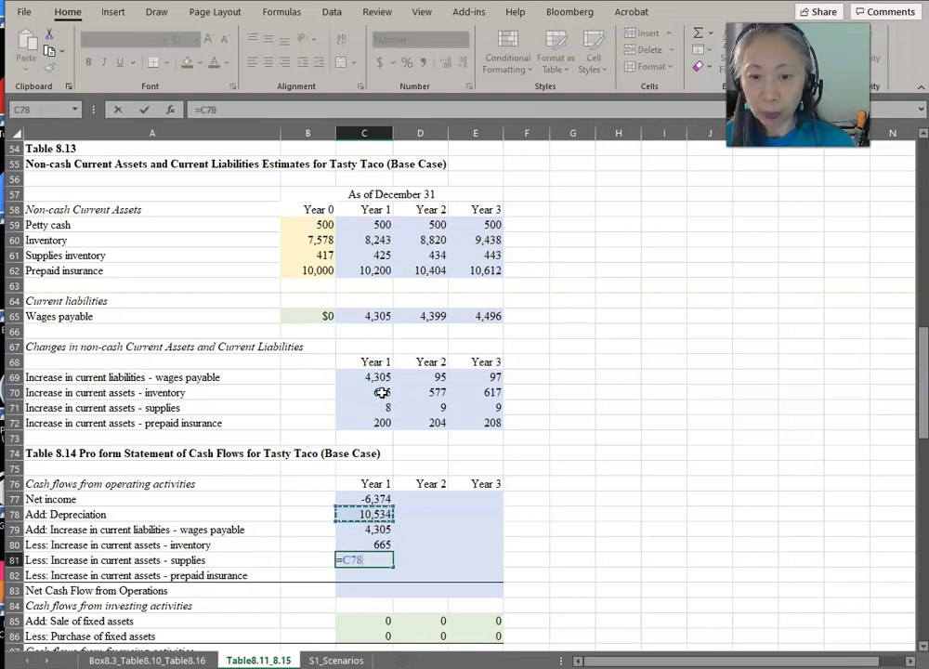
key(Up)
key(Return)
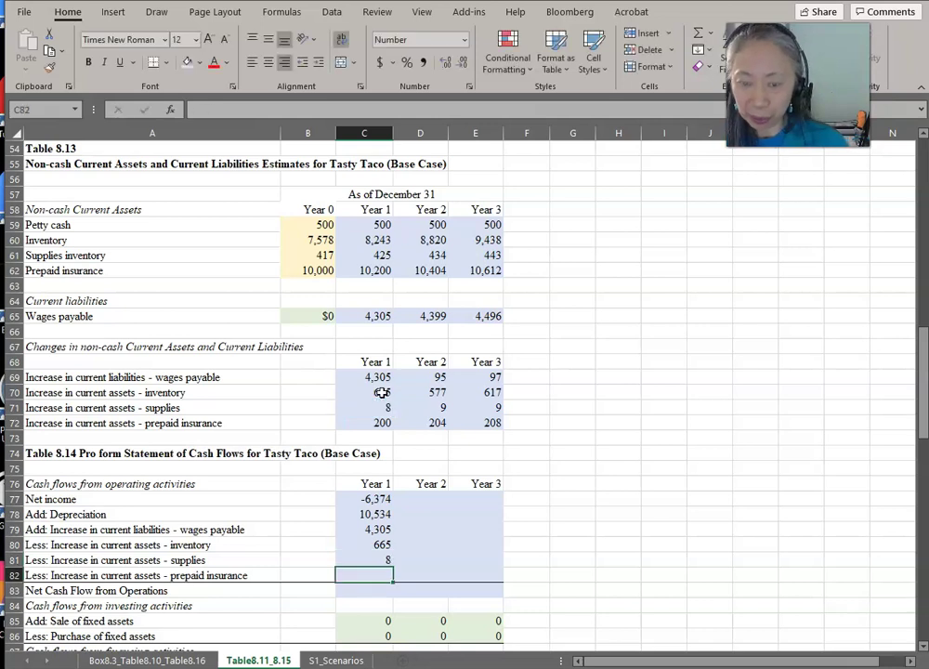
Step: Link the Year 1 increase in prepaid insurance in Table 8.14 to the change computed in C72
text(=)
click(381, 422)
key(Return)
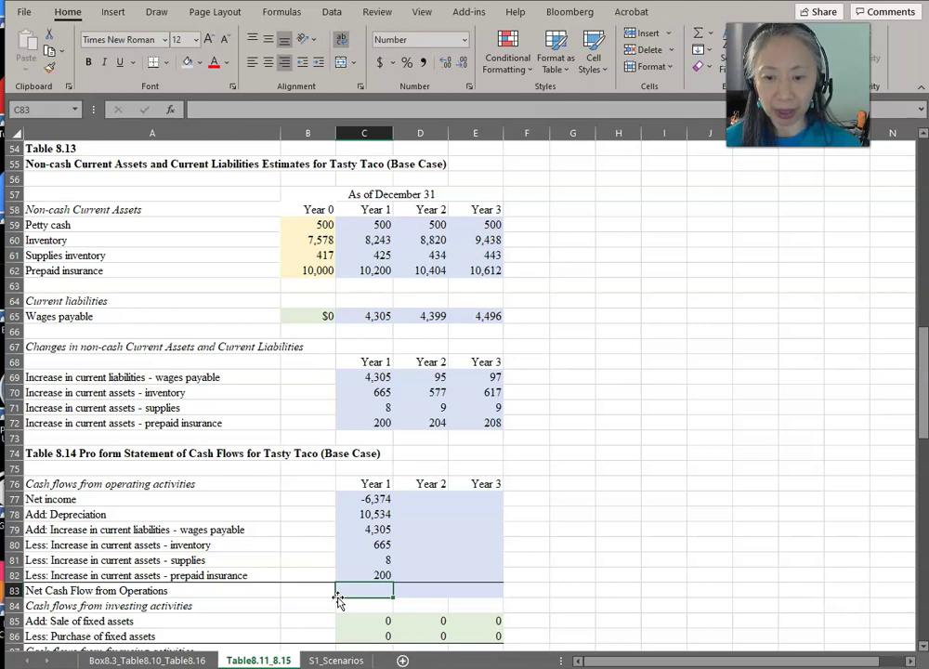
Step: Calculate Year 1 Net Cash Flow from Operations in C83 as the sum of C77:C79 minus the sum of C80:C82
text(=)
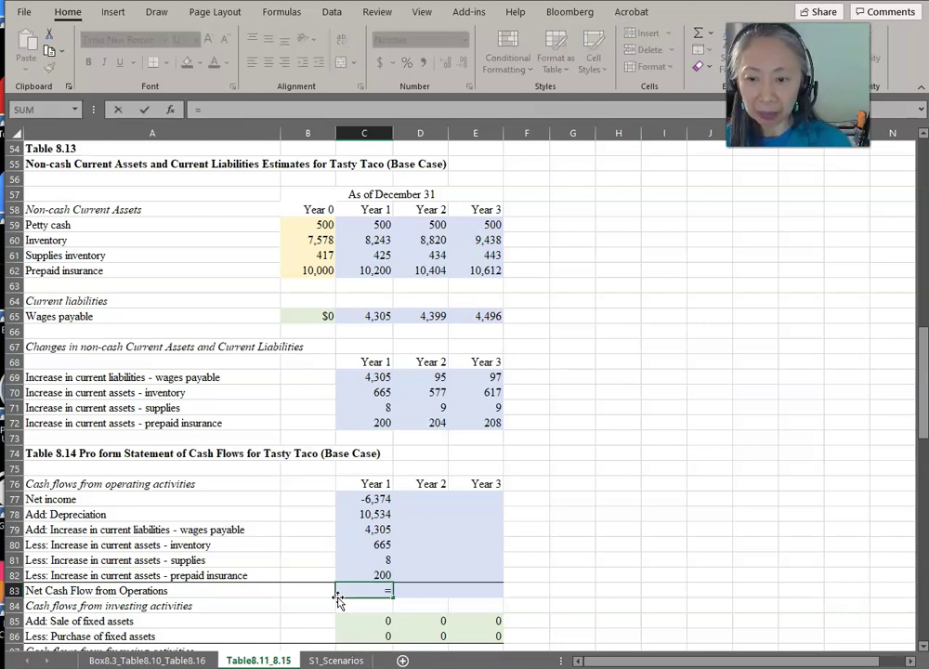
text(sum()
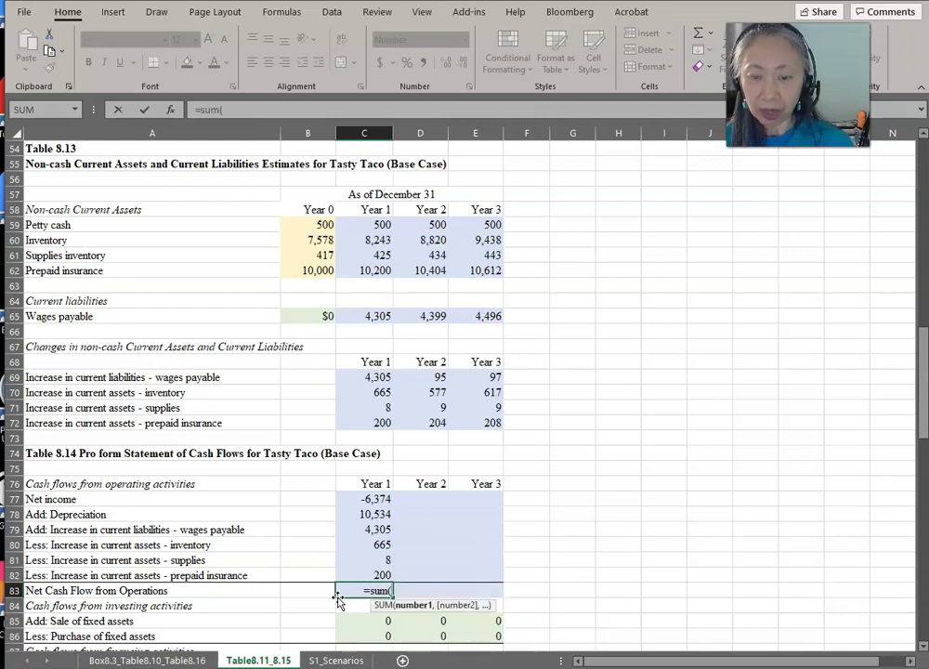
click(370, 499)
drag(370, 499, 372, 523)
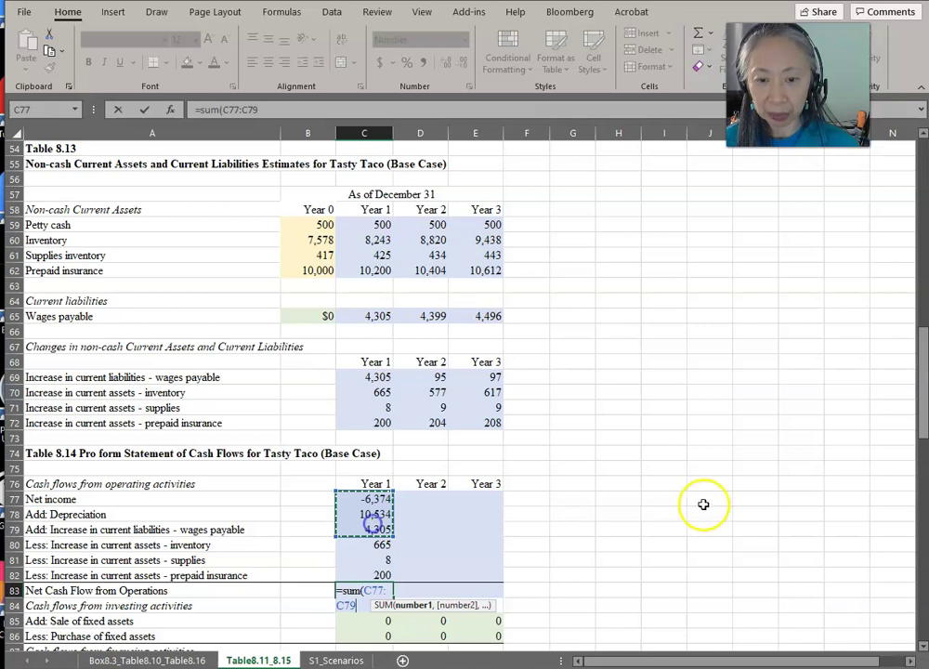
text()-sum()
drag(352, 548, 355, 573)
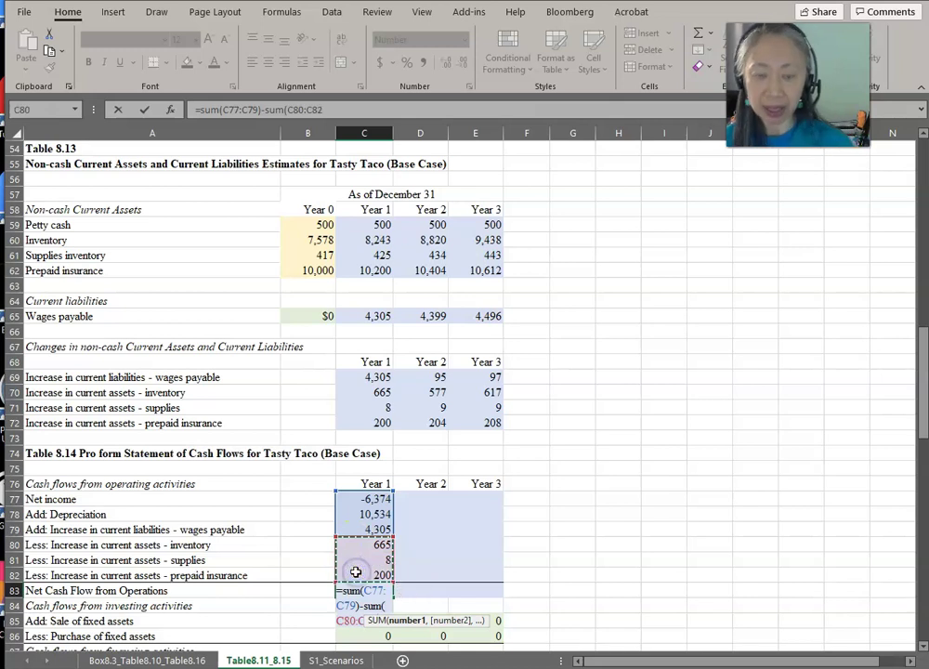
key(Return)
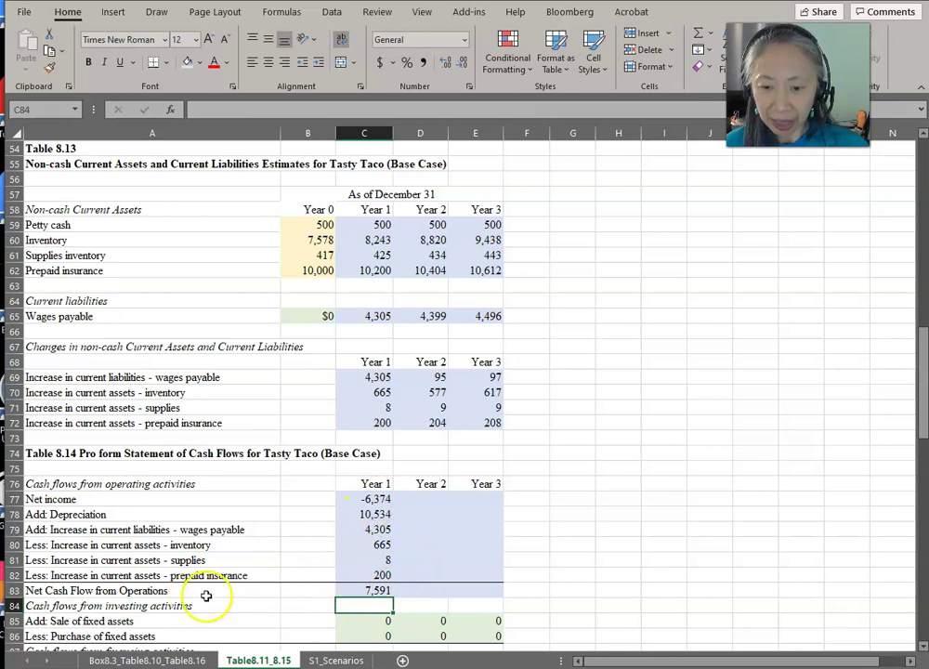
Step: Copy the Year 1 operating cash flow formulas in C77:C83 across to Years 2 and 3
drag(369, 499, 377, 589)
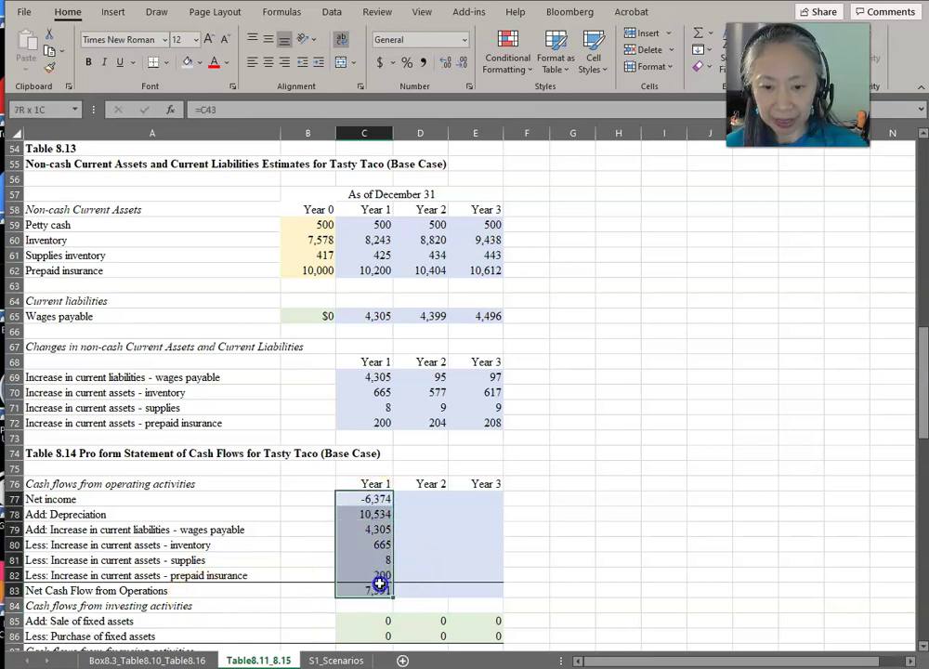
key(ctrl+c)
key(shift+Right)
key(ctrl+v)
key(shift+Right)
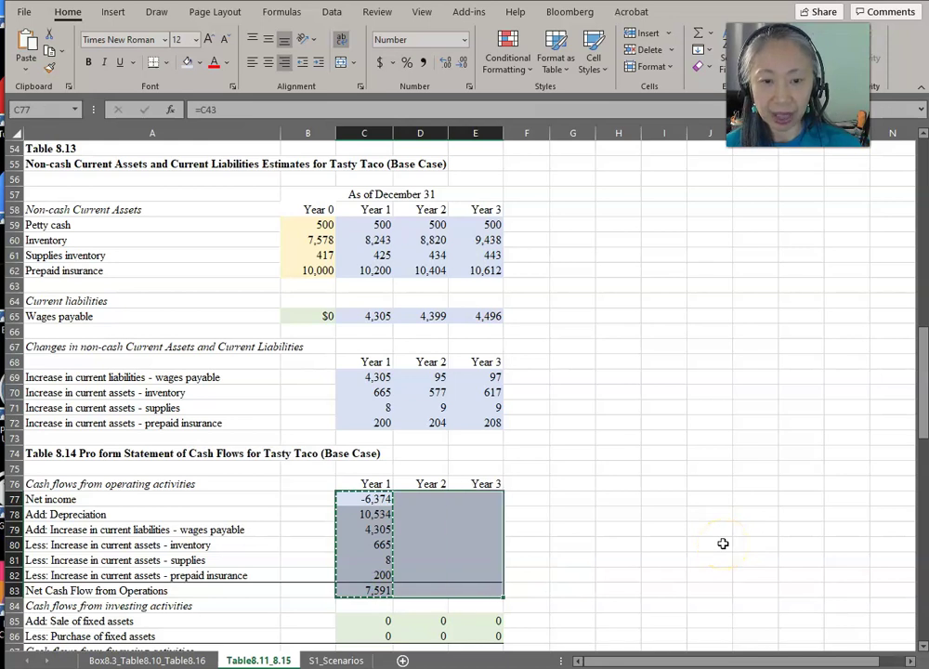
key(ctrl+v)
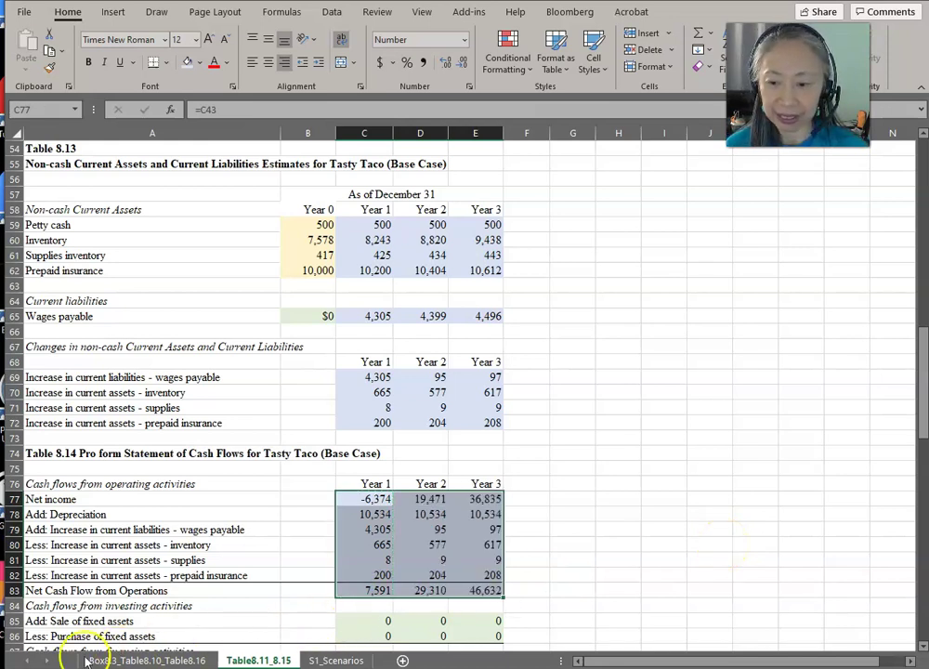
click(572, 606)
Step: Calculate Year 1 net investing cash flow in C87 as sale of fixed assets (C85) minus purchase of fixed assets (C86)
scroll(623, 464, down, 3)
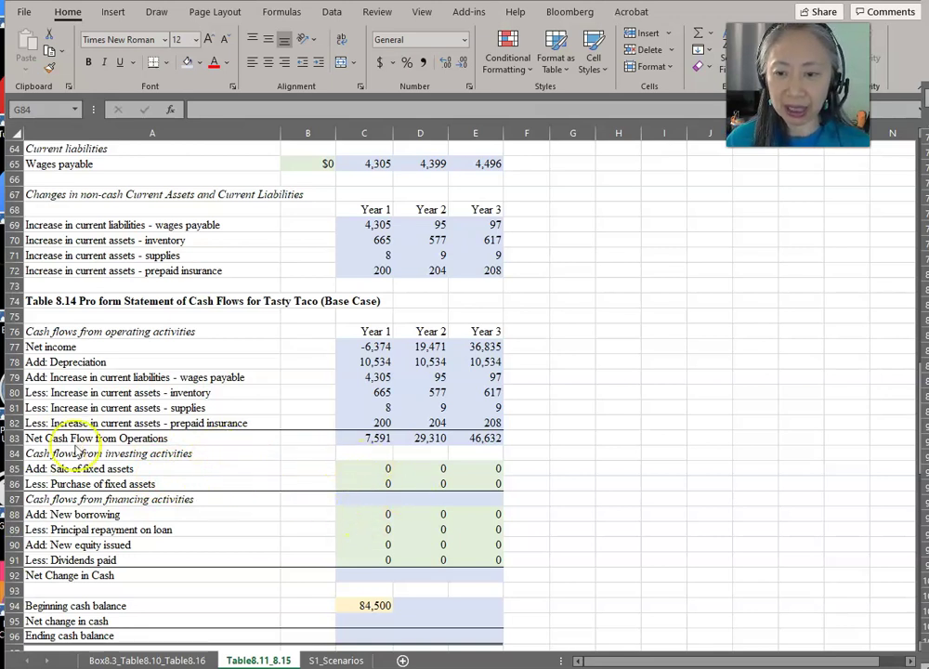
click(371, 500)
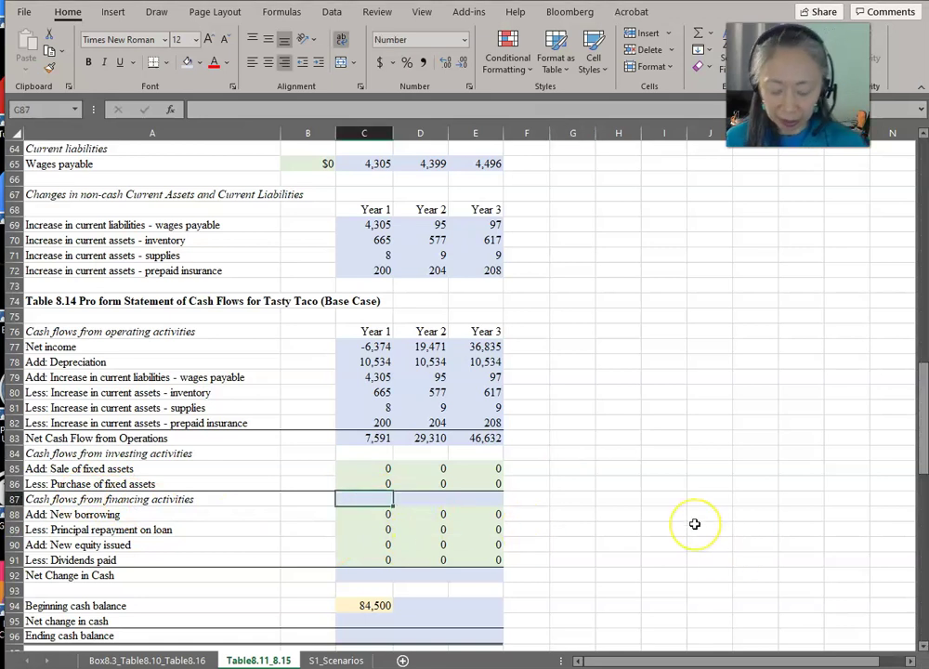
text(=)
key(Up)
key(Up)
text(-)
key(Up)
key(Return)
Step: Copy the investing cash flow formula in C87 across to Years 2 and 3
key(Up)
key(ctrl+c)
key(shift+Right)
key(shift+Right)
key(ctrl+v)
key(Escape)
Step: Calculate Year 1 net financing cash flow in C92 as borrowing minus loan repayment plus new equity minus dividends (=C88-C89+C90-C91)
key(Down)
key(Down)
key(Down)
key(Down)
key(Down)
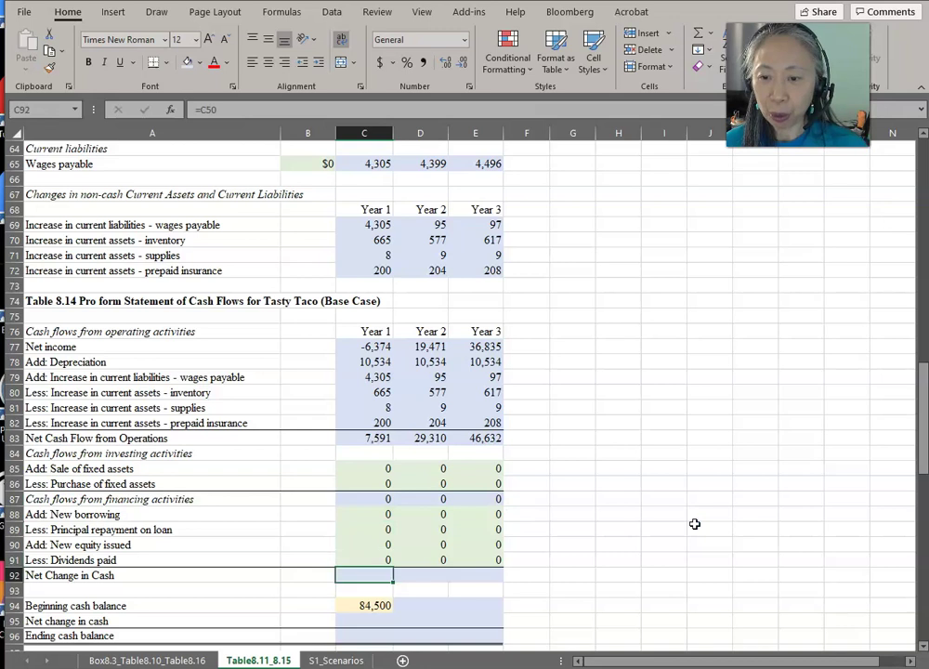
scroll(622, 490, down, 2)
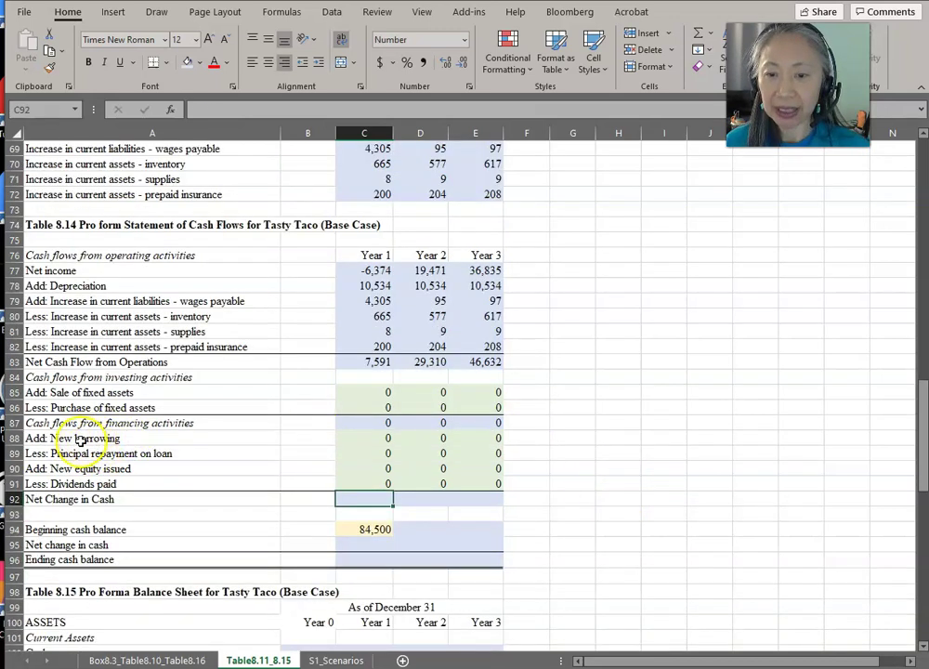
text(=)
key(Up)
key(Up)
key(Up)
key(Up)
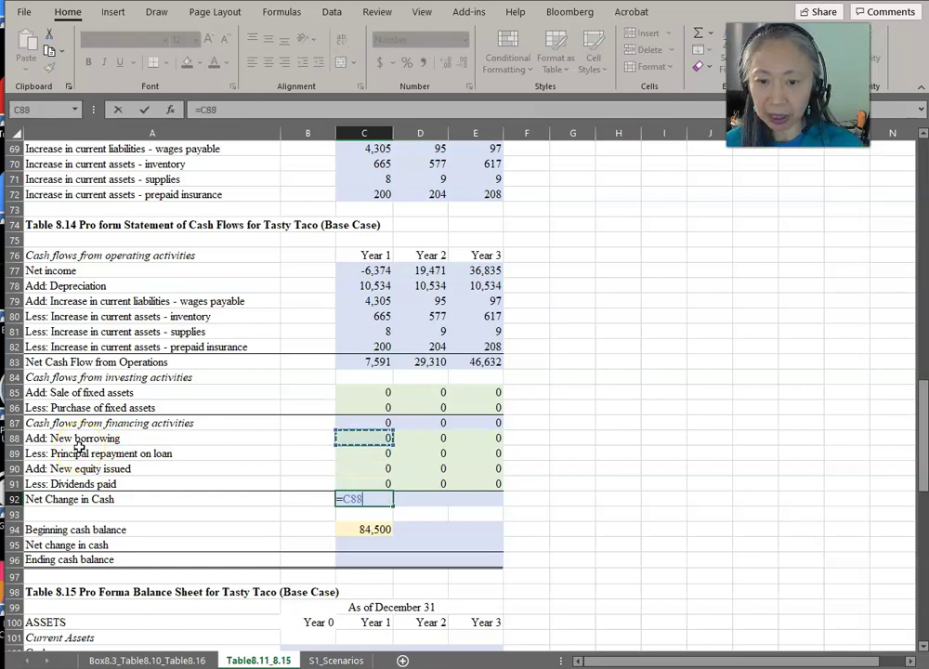
text(-)
key(Down)
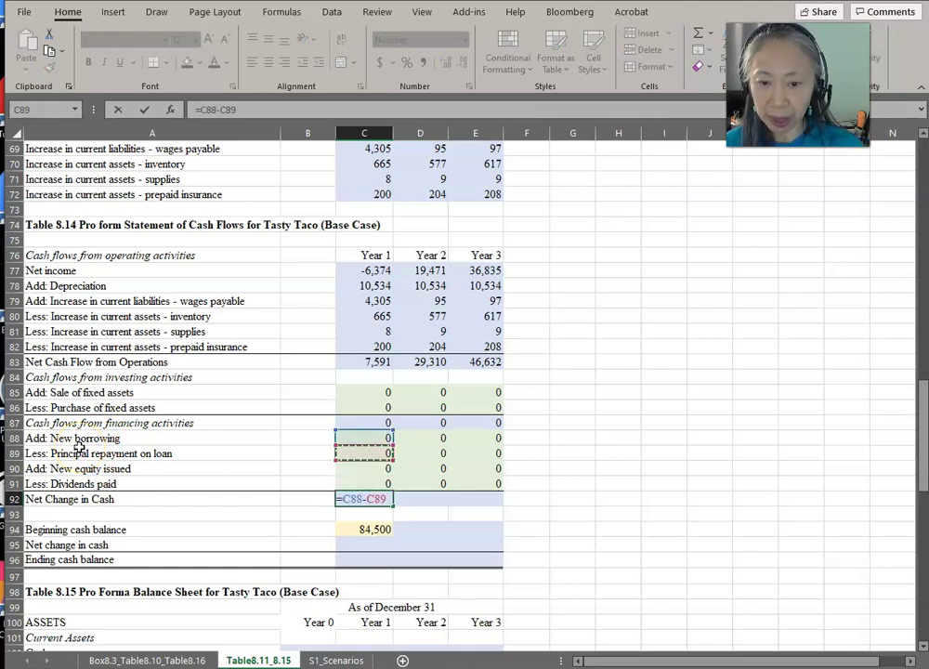
text(+)
key(Down)
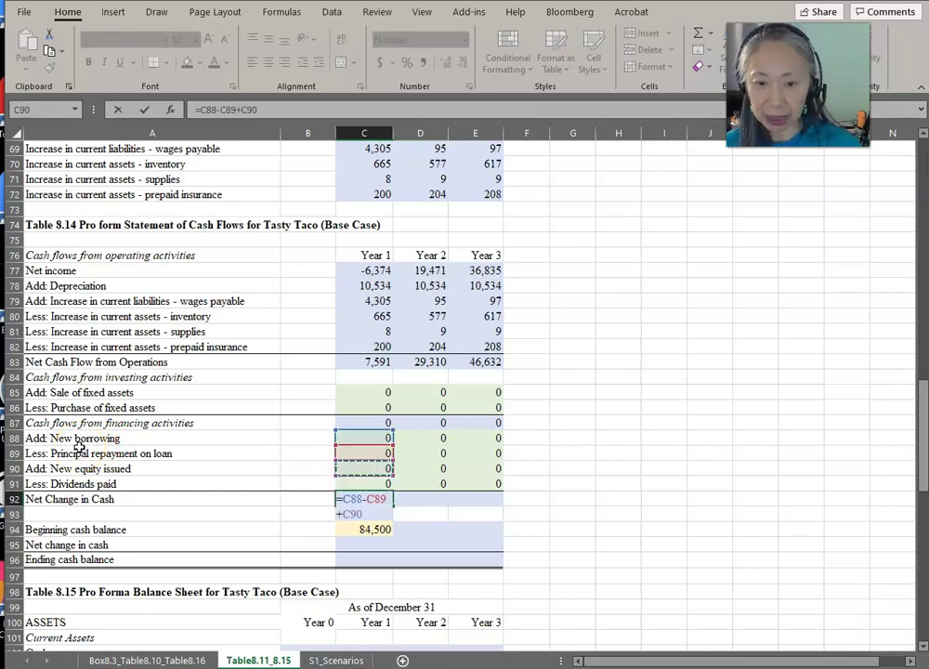
text(-)
key(Down)
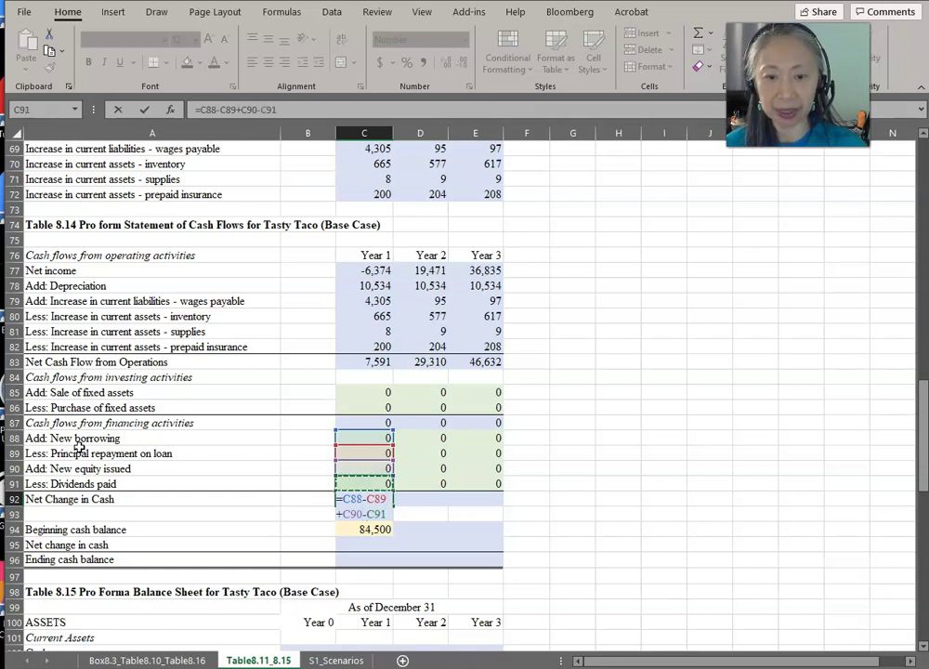
key(Return)
Step: Copy the financing cash flow formula in C92 across to Years 2 and 3
key(Up)
key(ctrl+c)
key(shift+Right)
key(shift+Right)
key(Return)
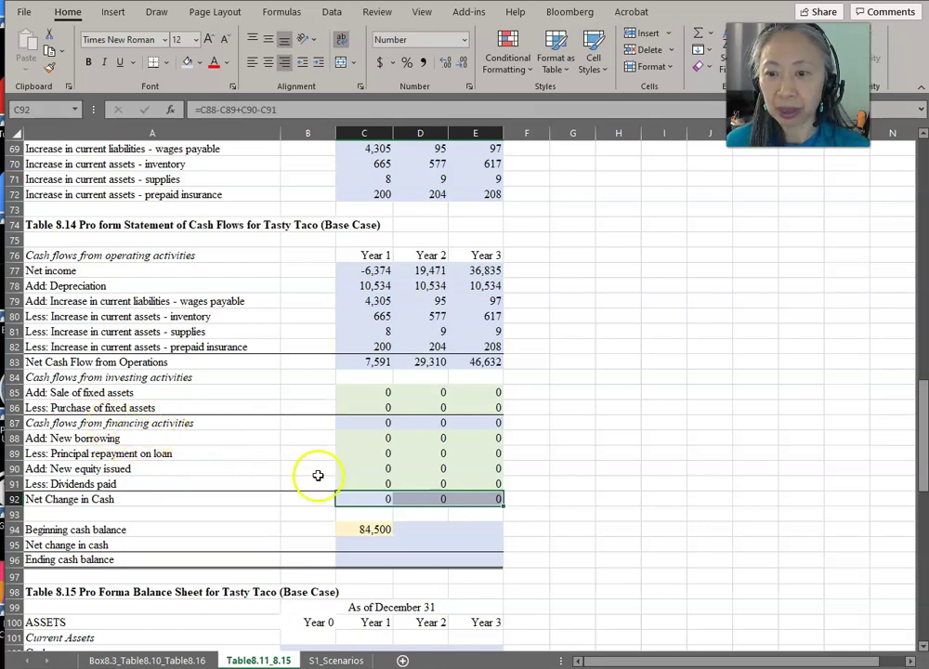
key(ctrl+z)
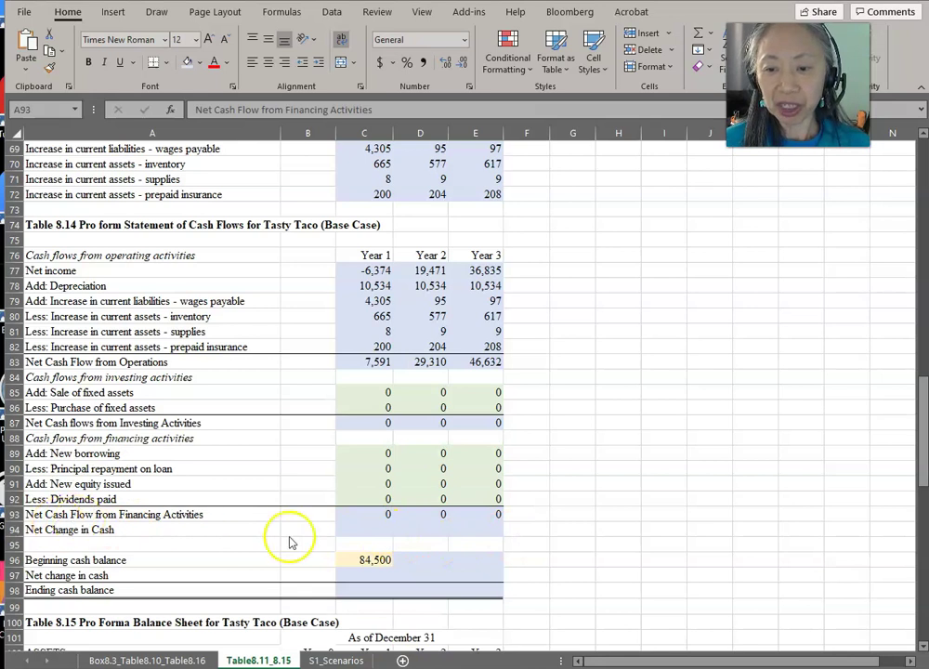
Step: Calculate Year 1 Net Change in Cash in C94 from the operating, investing and financing cash flows with =C83-C87+C93
click(360, 527)
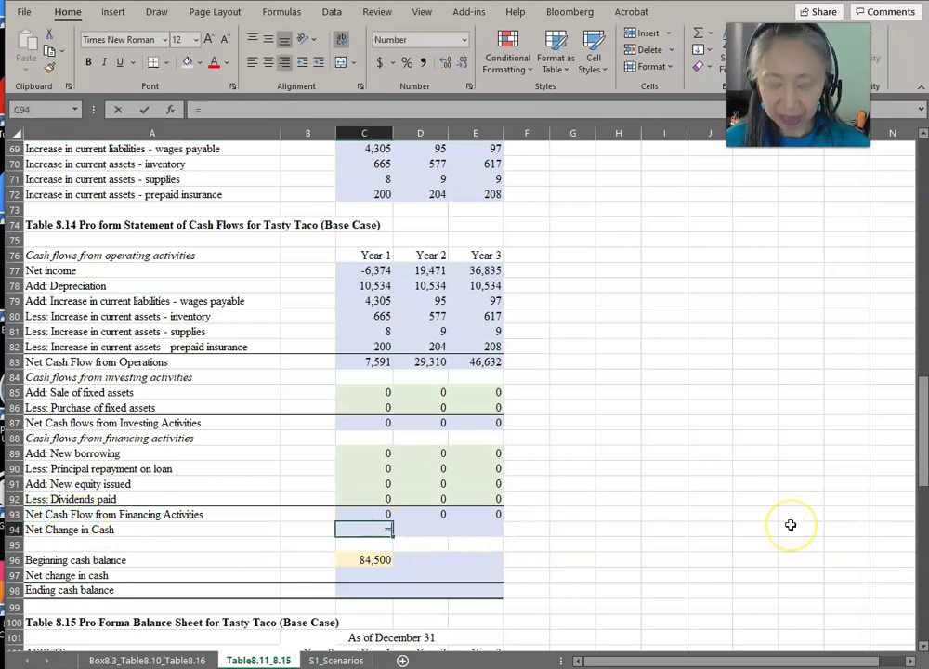
text(=)
click(376, 363)
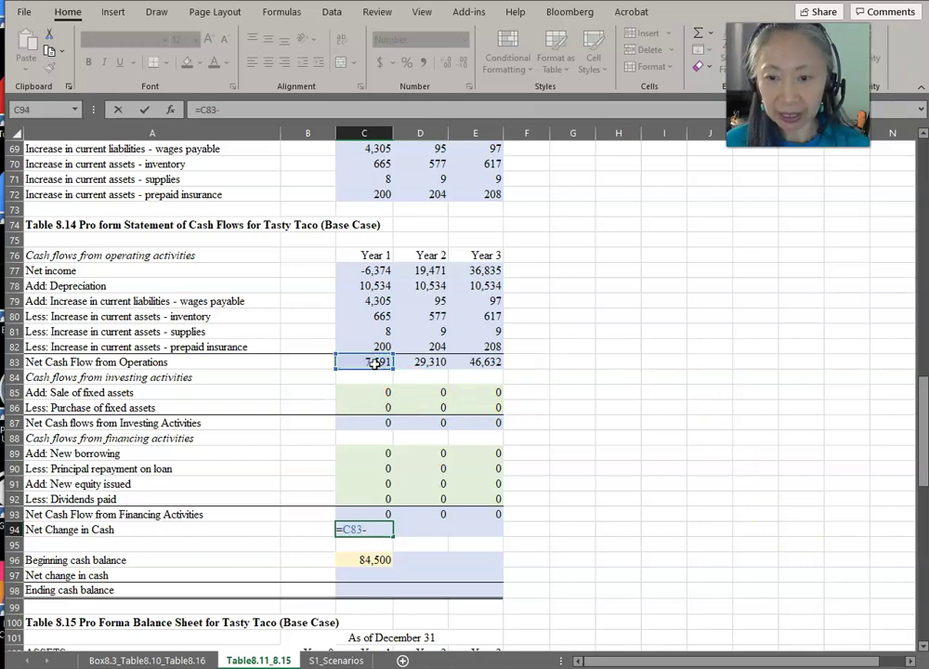
click(387, 423)
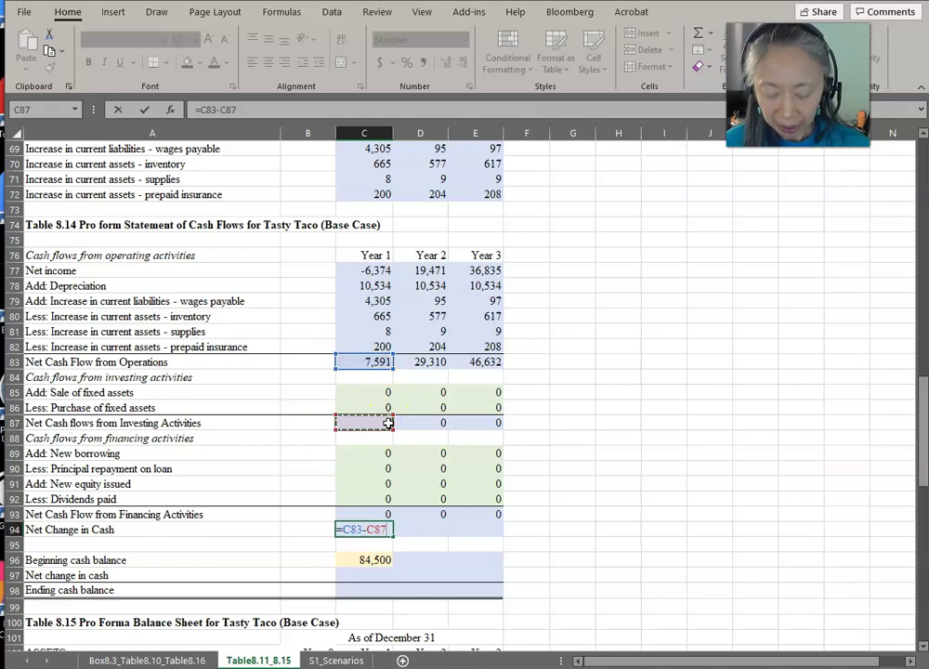
text(+)
click(379, 518)
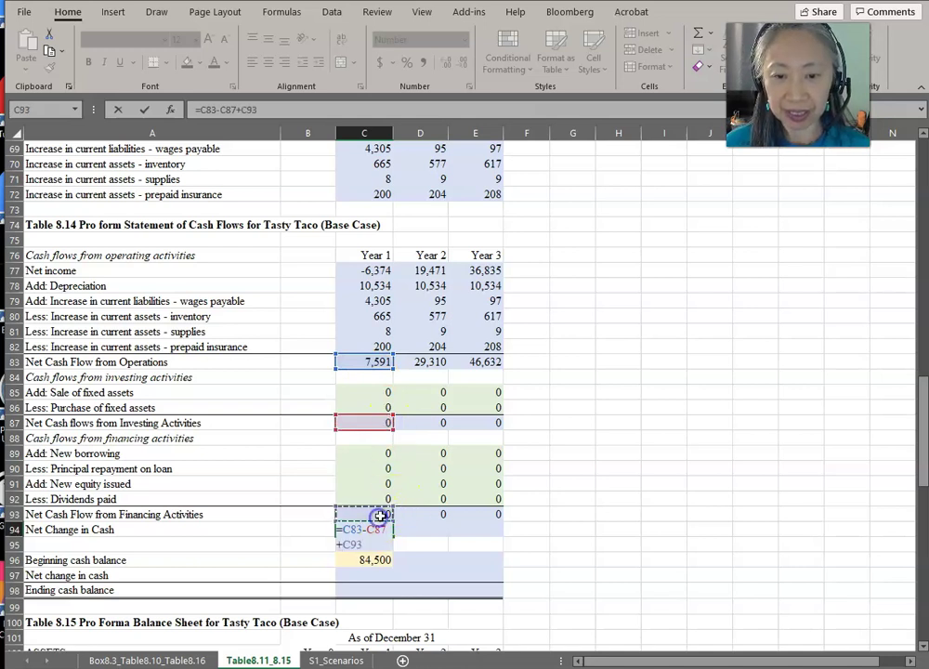
key(Return)
Step: Copy the Year 1 Net Change in Cash formula in C94 across to Years 2 and 3
key(Up)
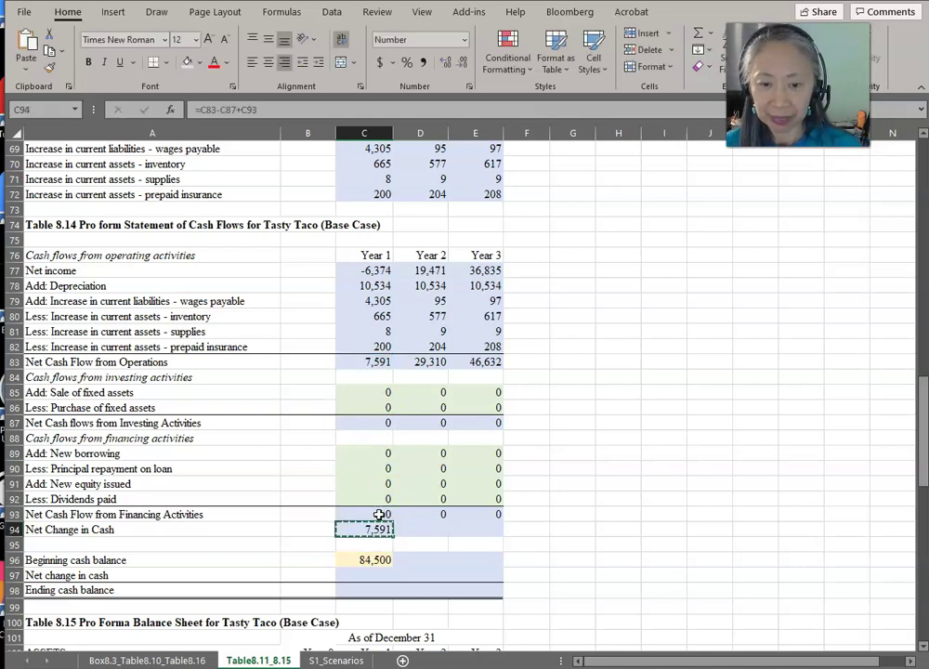
key(shift+Right)
key(shift+Right)
key(ctrl+r)
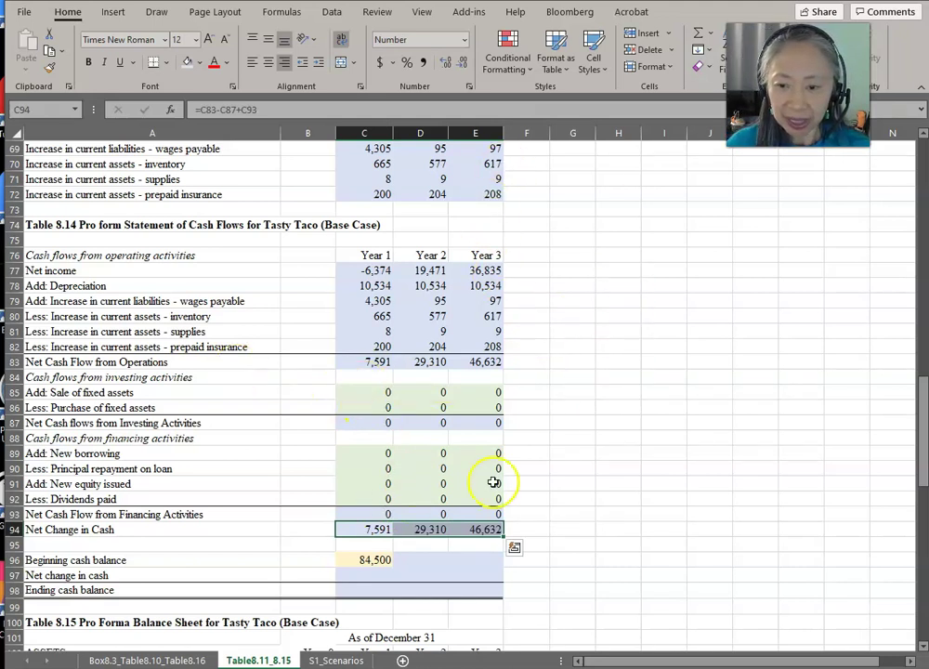
Step: Link the Year 1 net change in cash below the beginning cash balance (C97) to the Net Change in Cash in C94
click(93, 561)
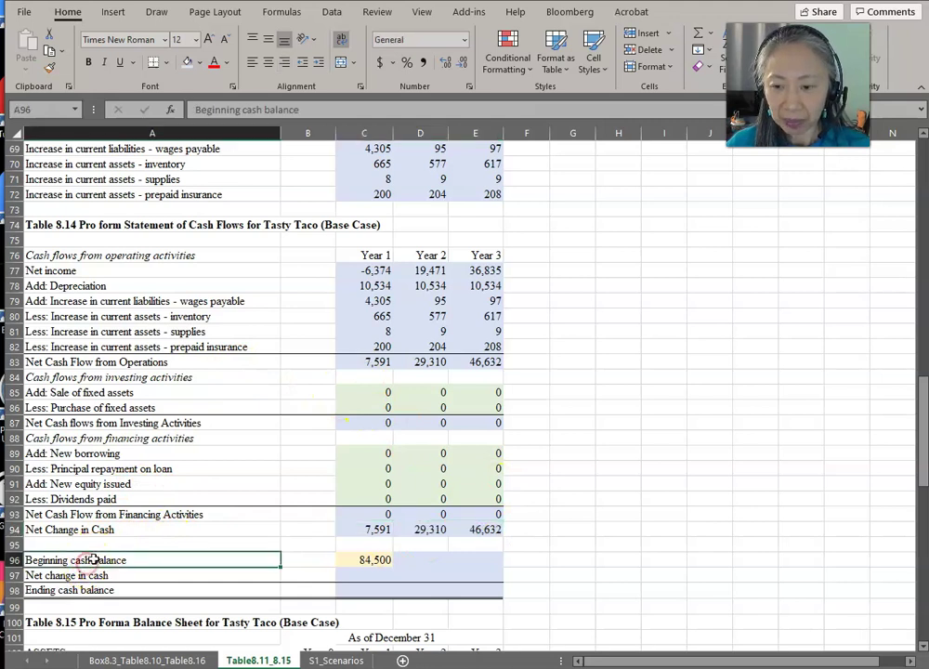
click(375, 563)
scroll(619, 538, down, 2)
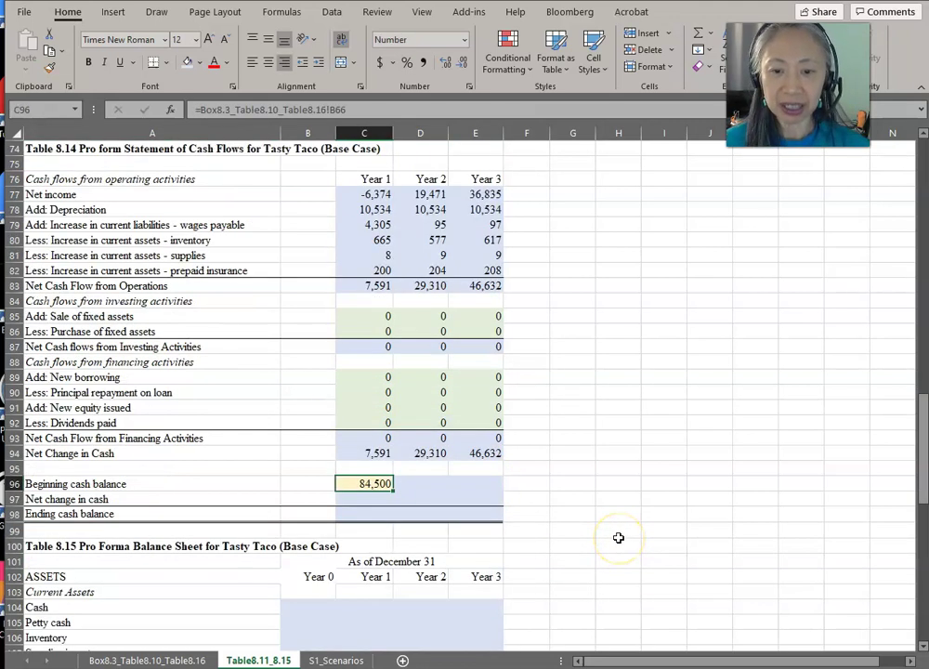
click(376, 499)
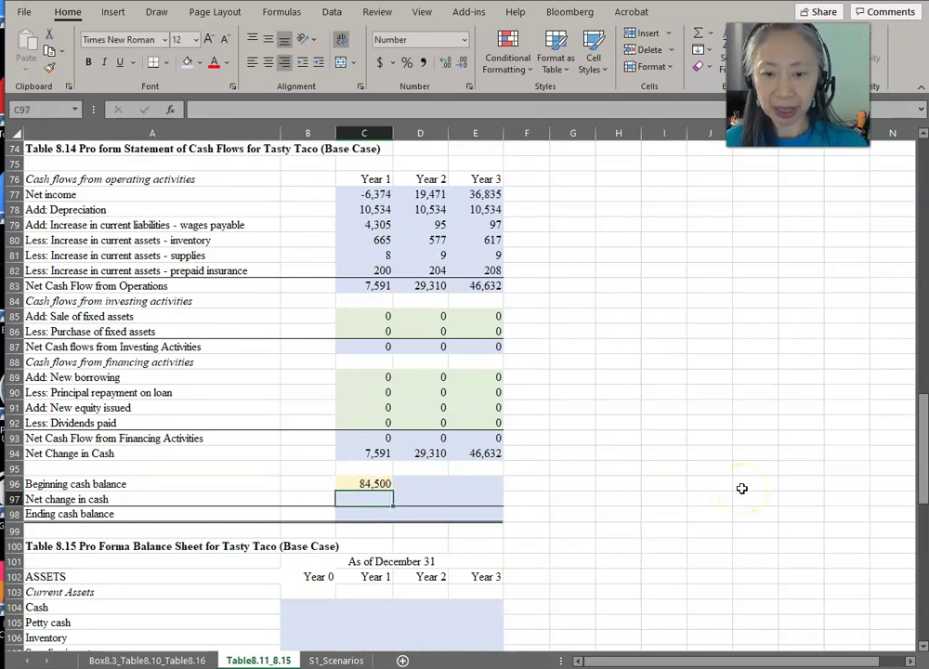
text(=)
key(Up)
key(Up)
key(Up)
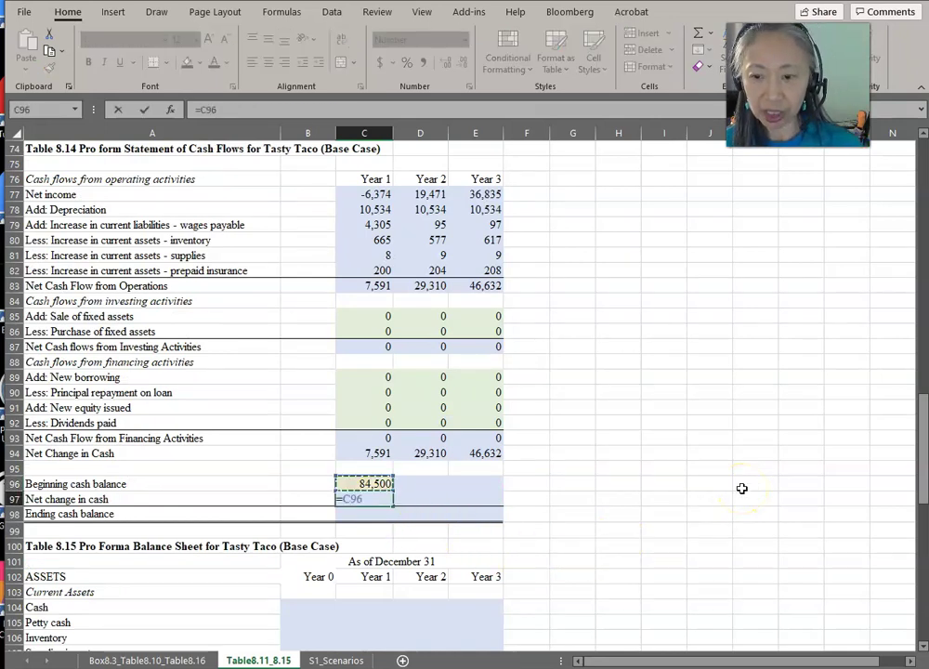
key(Return)
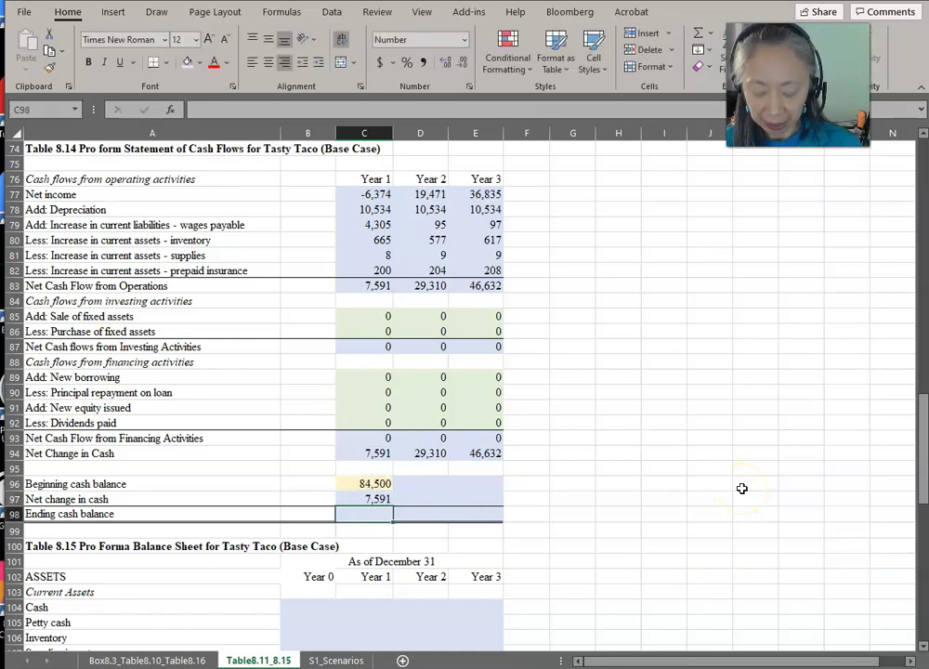
Step: Calculate the Year 1 ending cash balance in C98 as beginning cash balance plus net change in cash (=C96+C97)
text(=)
key(Up)
key(Up)
text(+)
key(Up)
key(Return)
Step: Link the Year 2 beginning cash balance in D96 to the Year 1 ending cash balance in C98
key(Up)
key(Up)
key(Up)
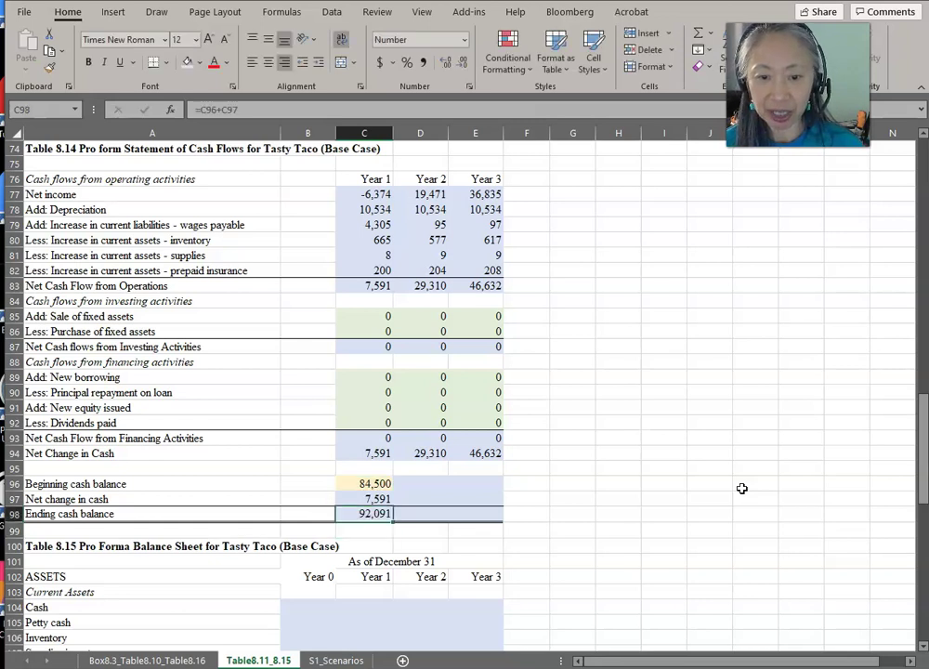
key(Right)
text(=)
key(Left)
key(Down)
key(Down)
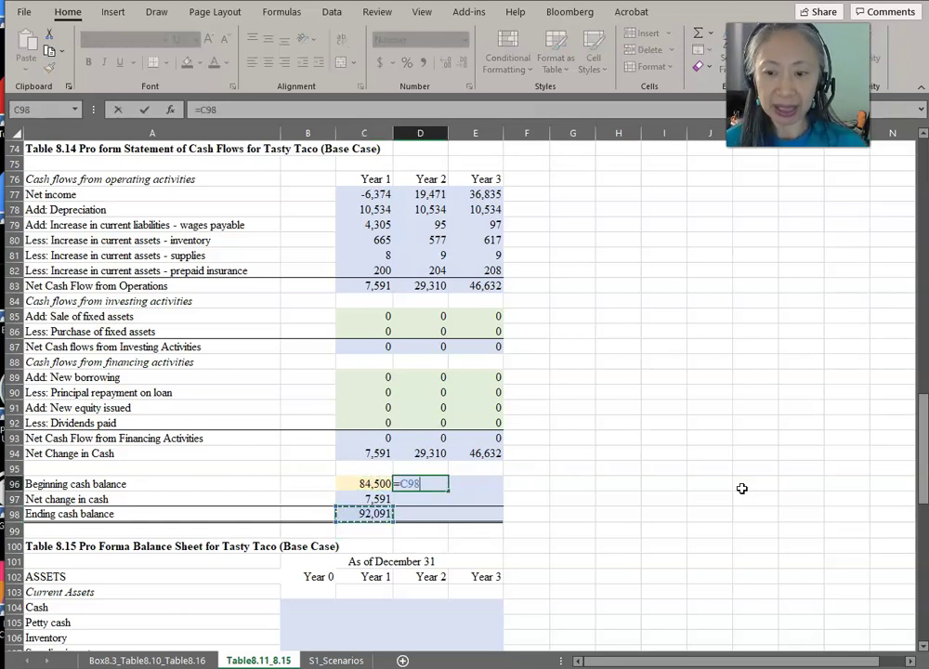
key(Return)
key(Left)
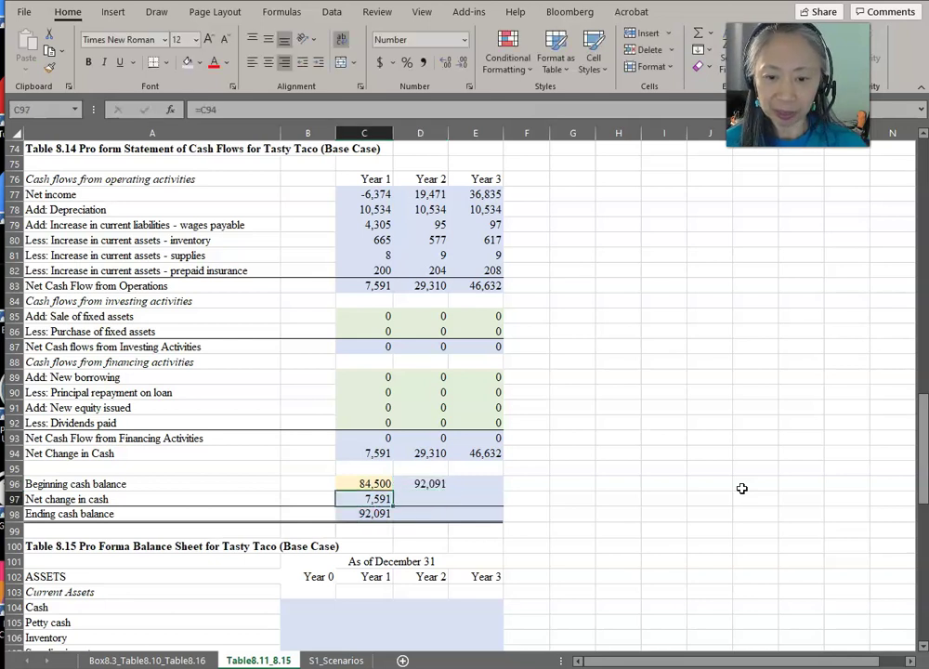
Step: Copy the Year 1 net change in cash and ending cash balance formulas (C97:C98) across to Year 2
key(shift+Down)
key(shift+Right)
key(ctrl+r)
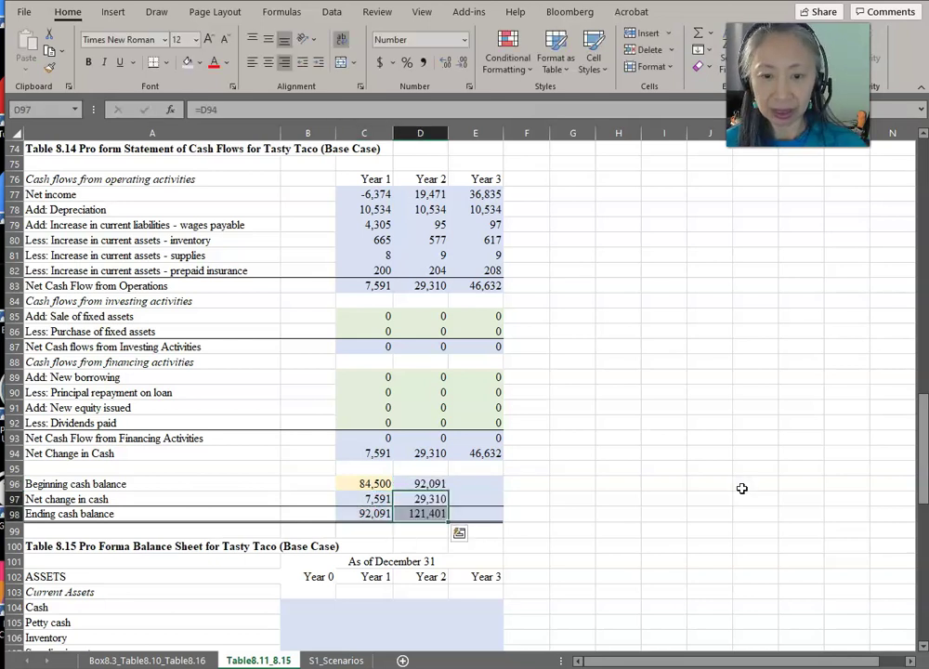
Step: Copy the Year 2 beginning balance, net change and ending cash balance formulas (D96:D98) across to Year 3
key(Up)
key(Right)
key(shift+Down)
key(shift+Down)
key(ctrl+c)
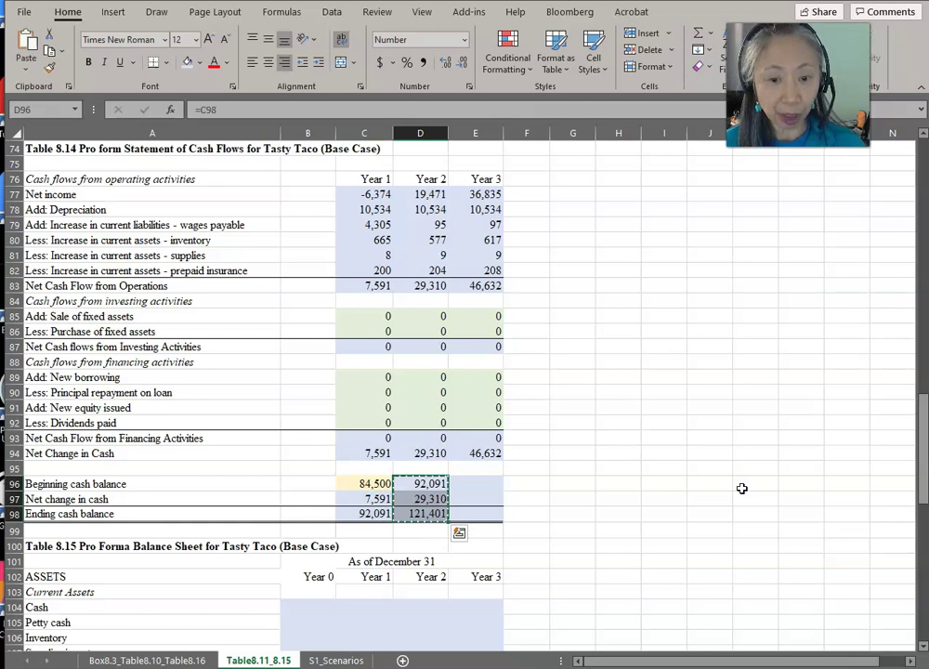
key(shift+Right)
key(ctrl+r)
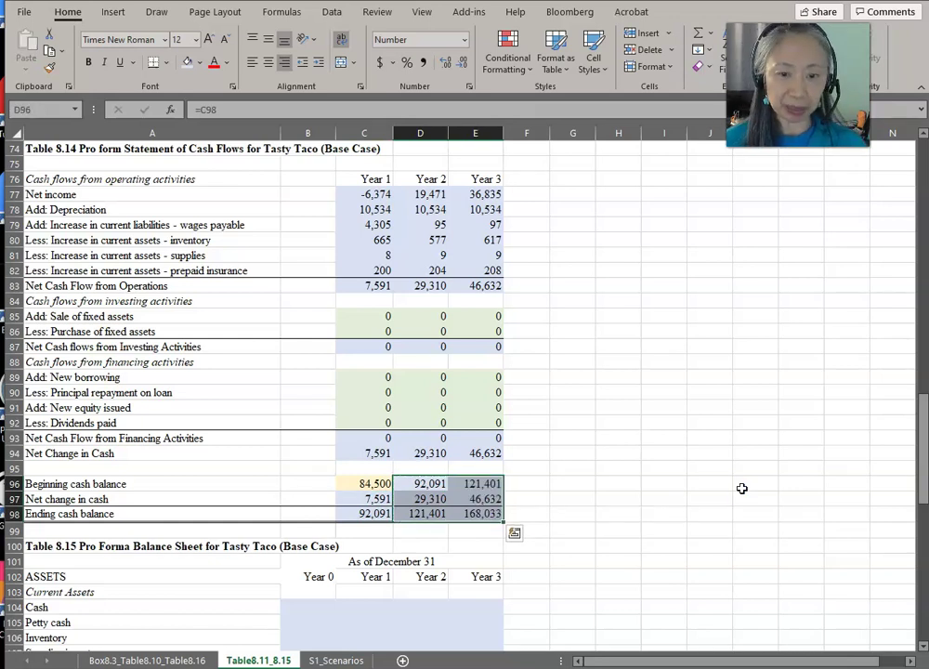
click(334, 437)
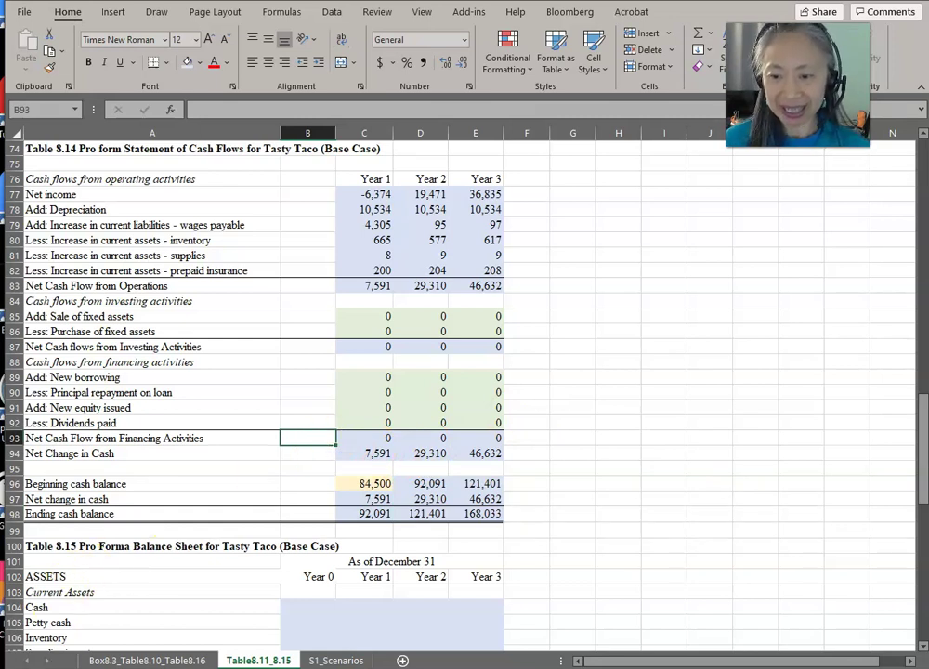
Step: Link the Year 0 Cash in B104 of the Table 8.15 balance sheet to the Year 1 beginning cash balance in C96
scroll(72, 379, down, 5)
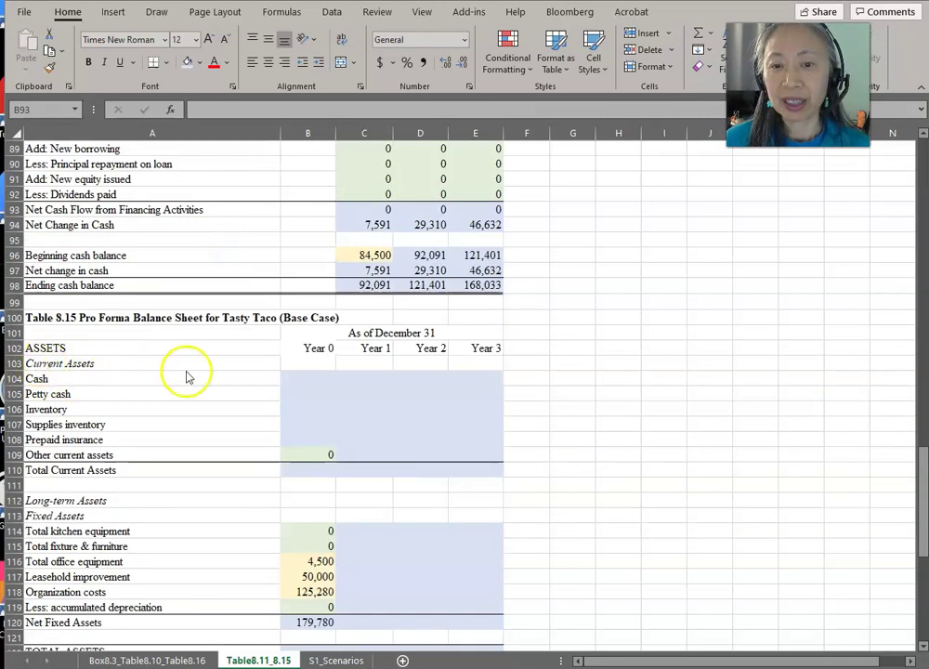
click(305, 381)
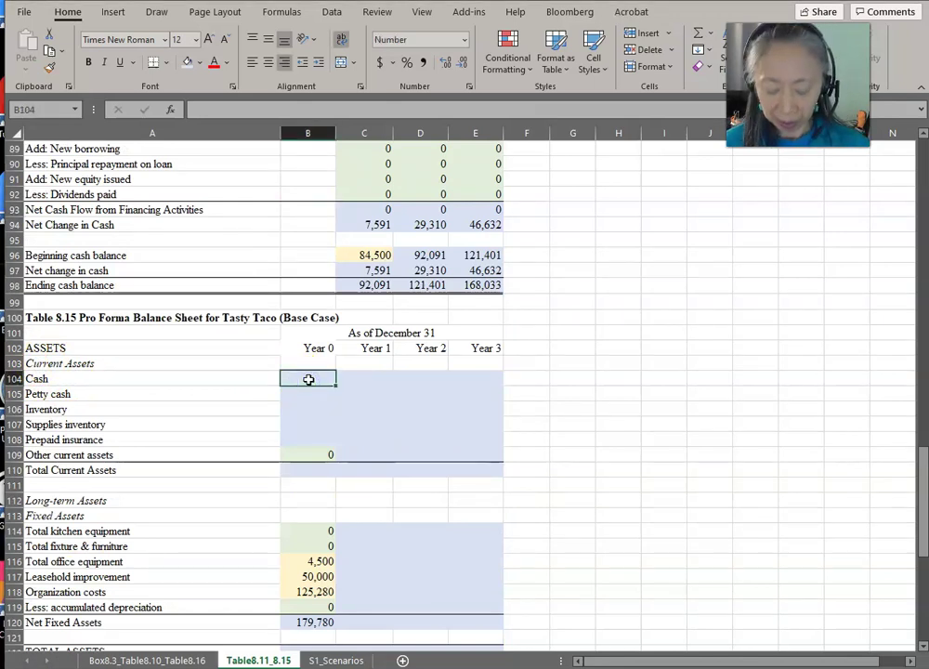
text(=)
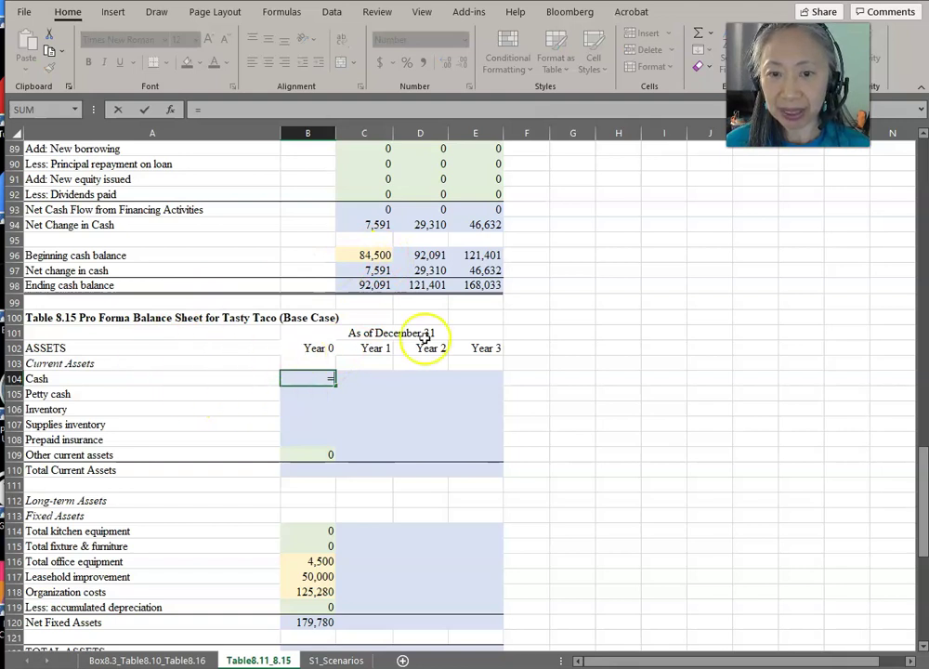
click(363, 253)
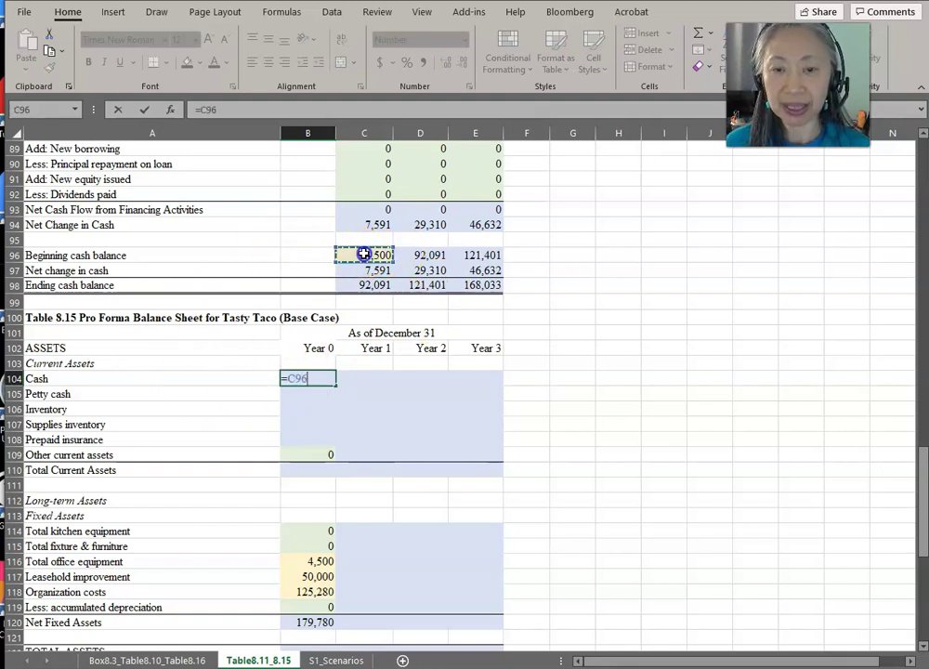
key(Return)
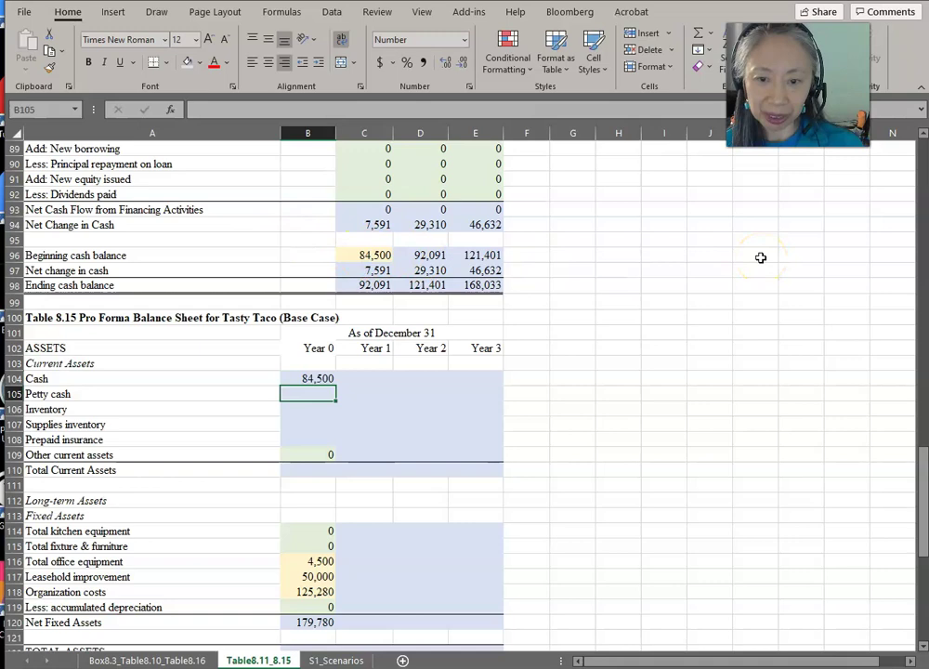
Step: Link the Year 0 Petty cash in B105 to the Table 8.13 Year 0 petty cash in B59
text(=)
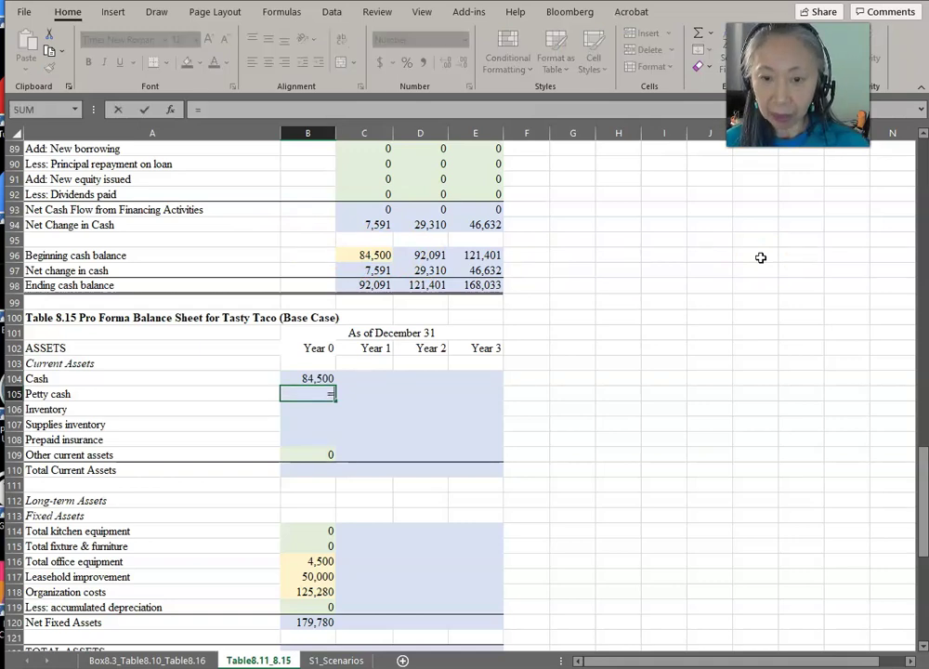
scroll(591, 359, up, 15)
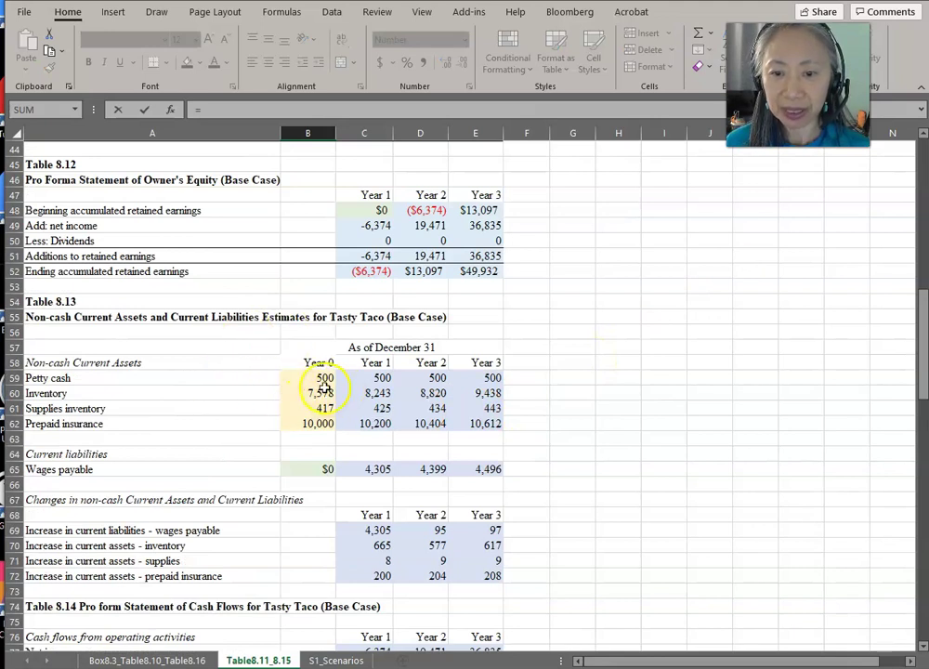
click(311, 374)
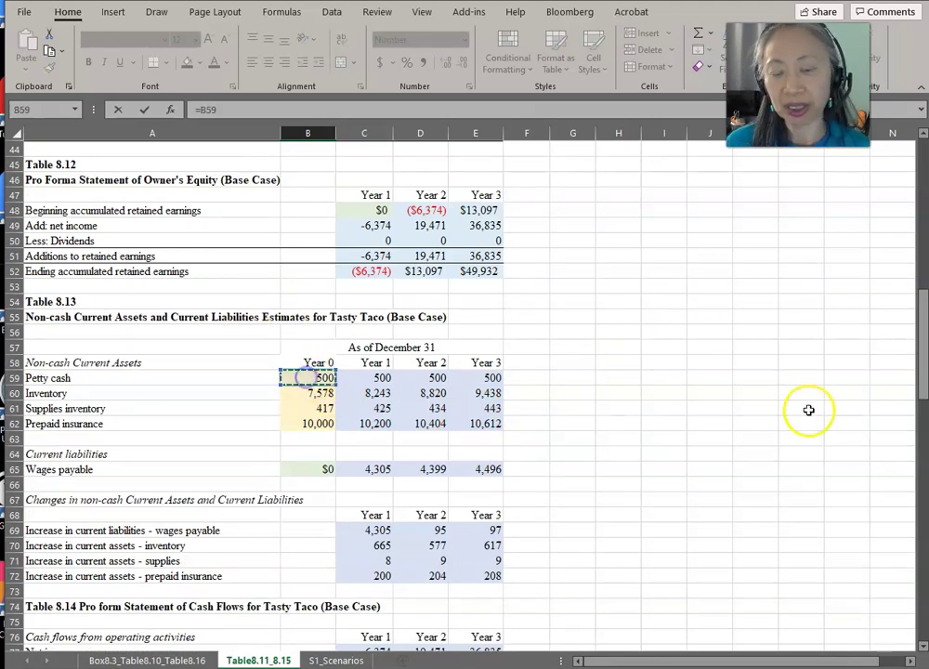
key(Return)
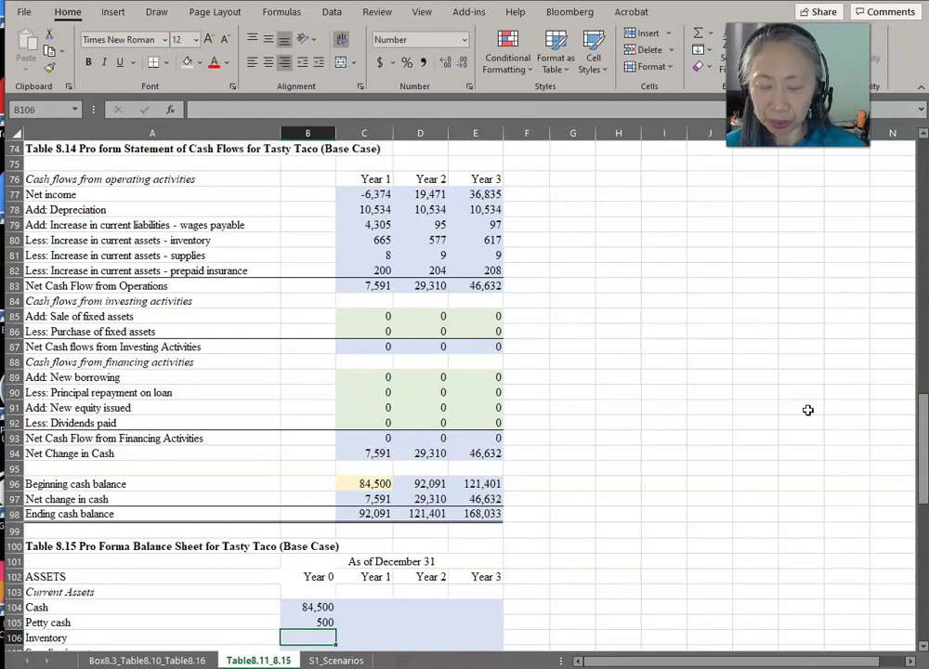
Step: Copy the Year 0 Petty cash link in B105 down to Inventory, Supplies inventory and Prepaid insurance (B106:B108)
scroll(780, 421, up, 7)
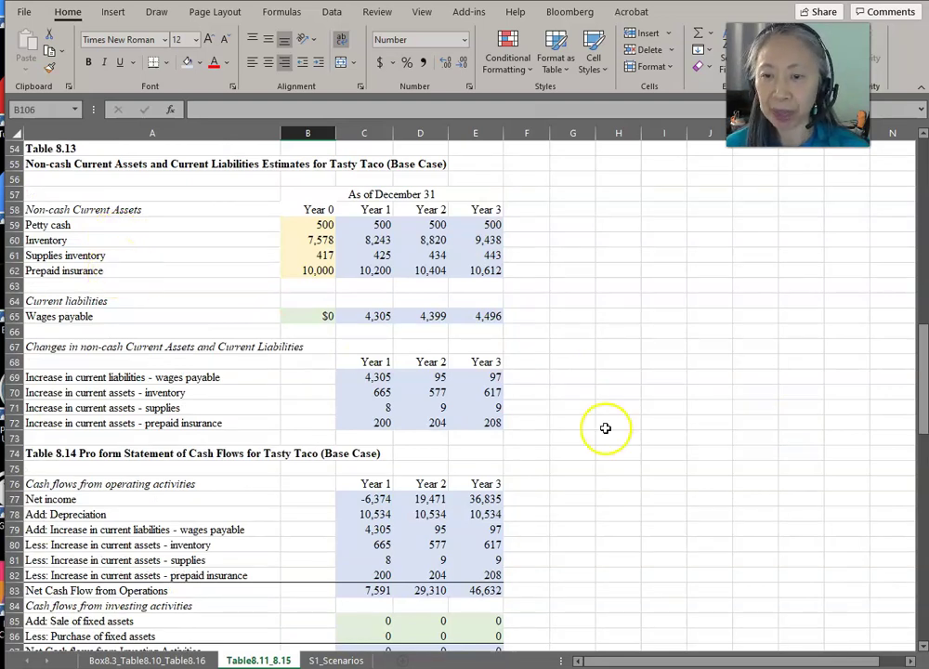
scroll(605, 428, down, 5)
scroll(605, 428, down, 5)
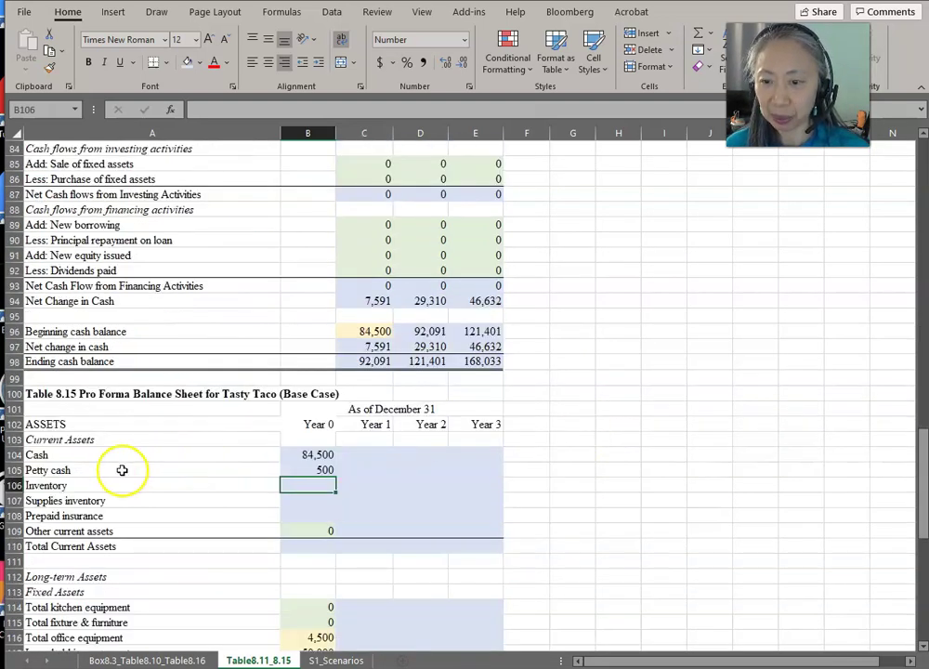
click(307, 470)
key(ctrl+c)
key(Down)
key(shift+Down)
key(shift+Down)
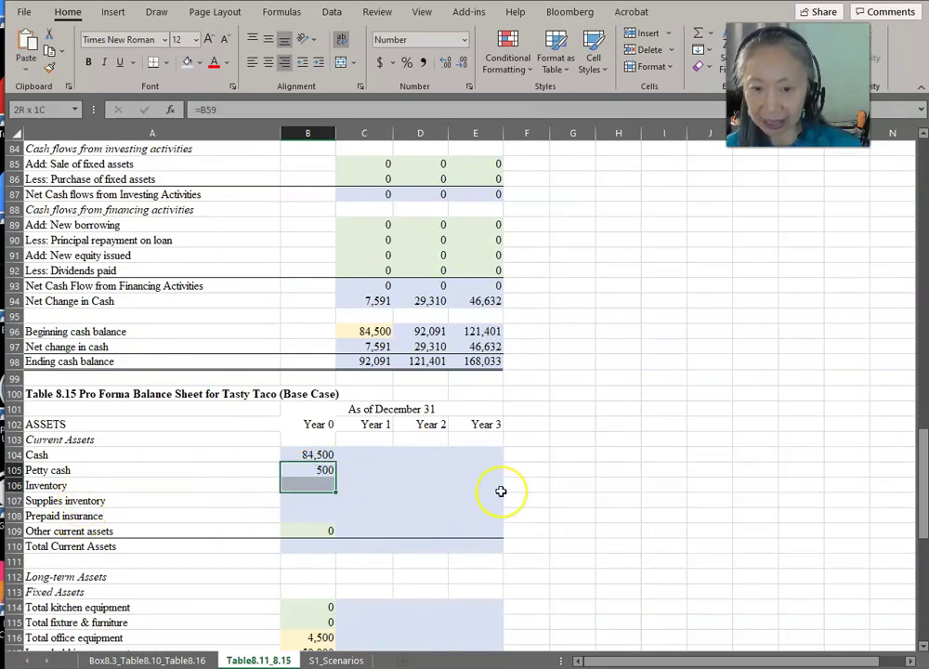
key(Return)
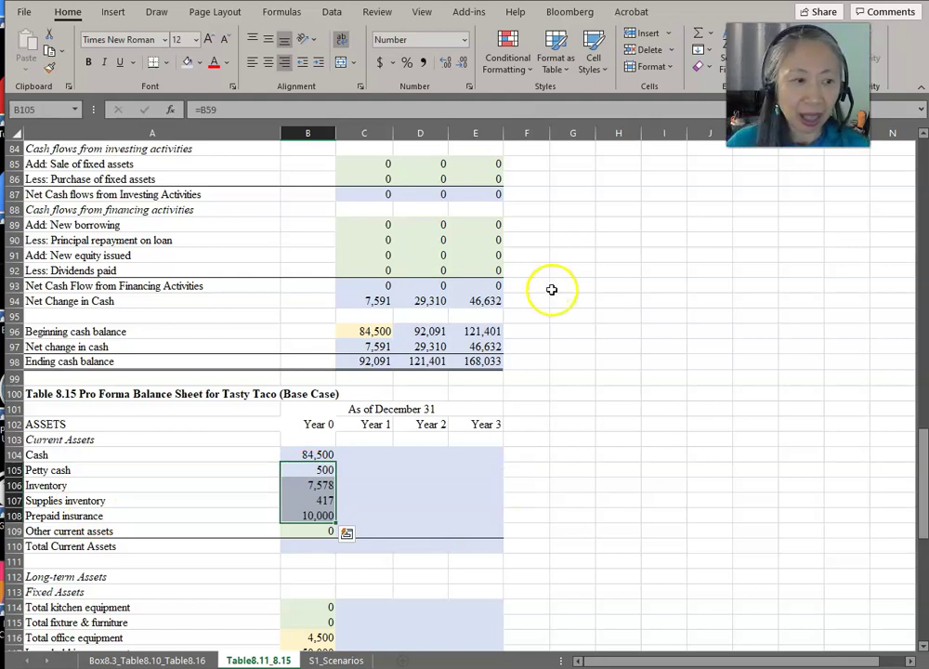
Step: Calculate the Year 0 Total Current Assets in B110 as the sum of B104:B109
click(298, 547)
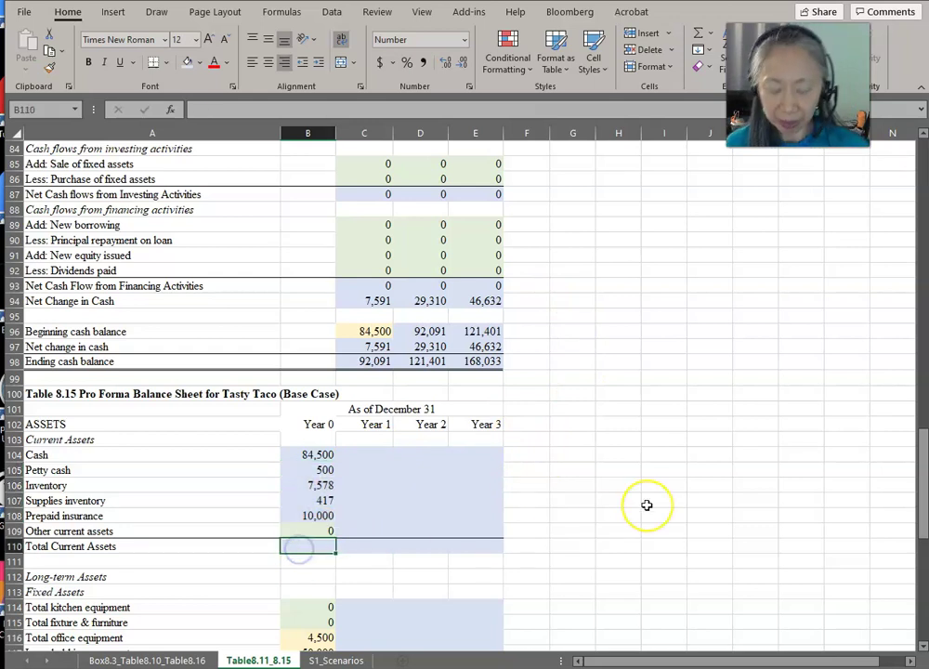
text(=sum()
key(Up)
key(shift+Up)
key(shift+Up)
key(shift+Up)
key(shift+Up)
key(shift+Up)
text())
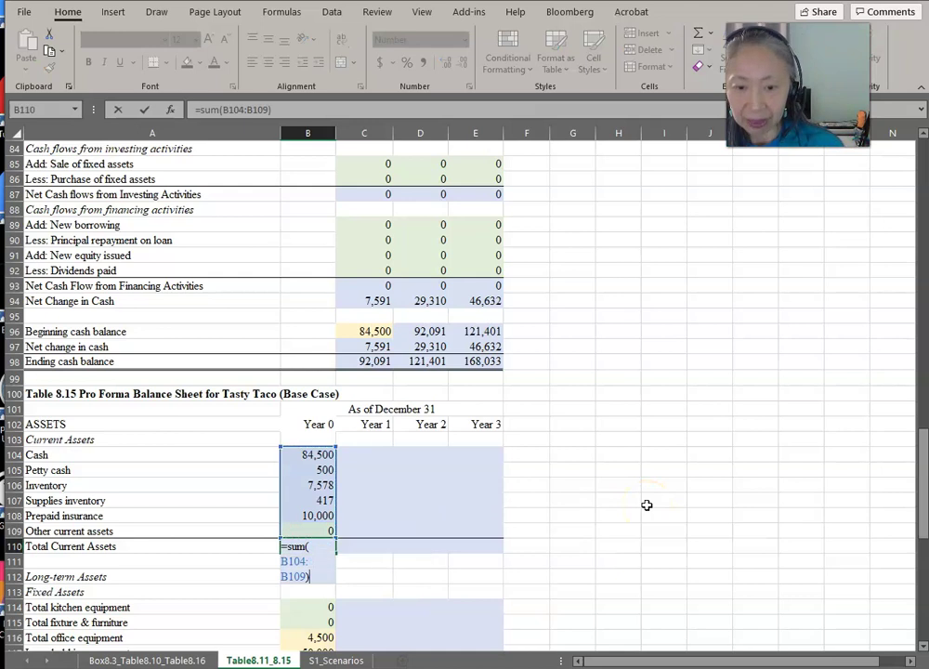
key(Return)
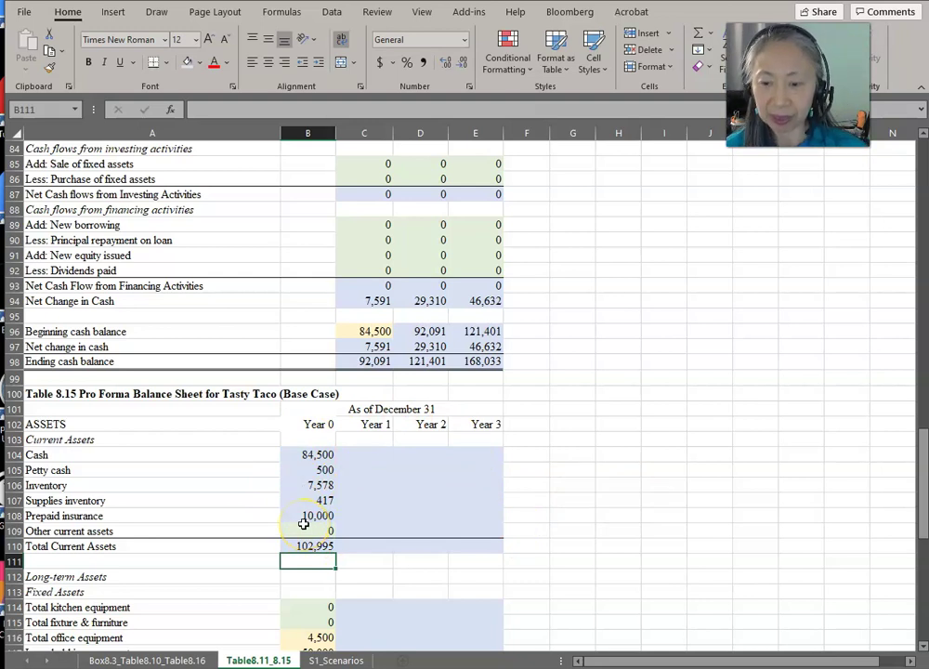
Step: Calculate the Year 0 TOTAL ASSETS in B122 as Total Current Assets plus Net Fixed Assets (=B110+B120)
scroll(304, 524, down, 2)
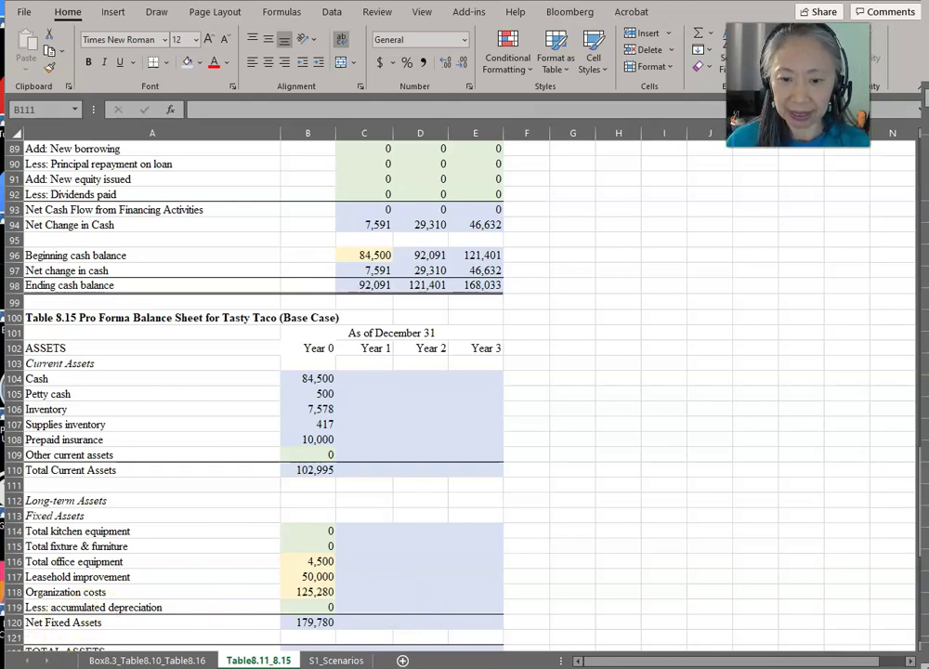
scroll(307, 567, down, 2)
click(316, 573)
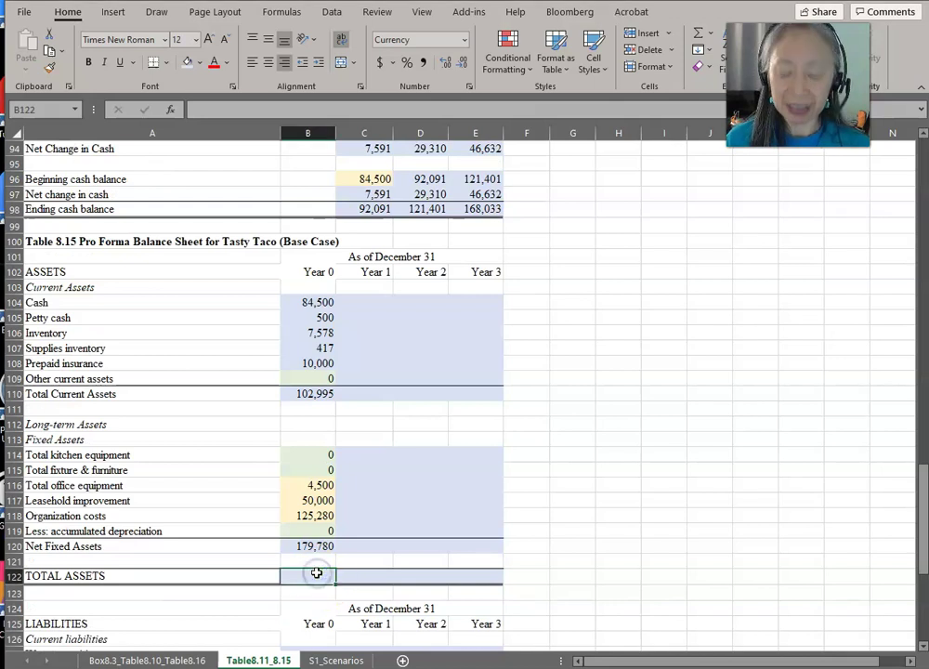
text(=)
click(303, 393)
text(+)
click(316, 546)
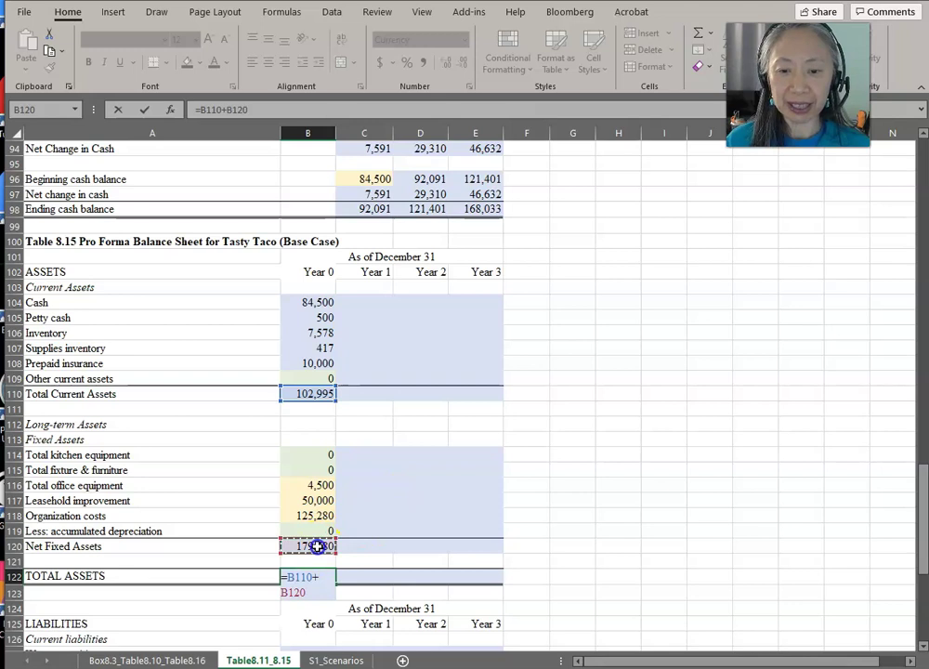
key(Return)
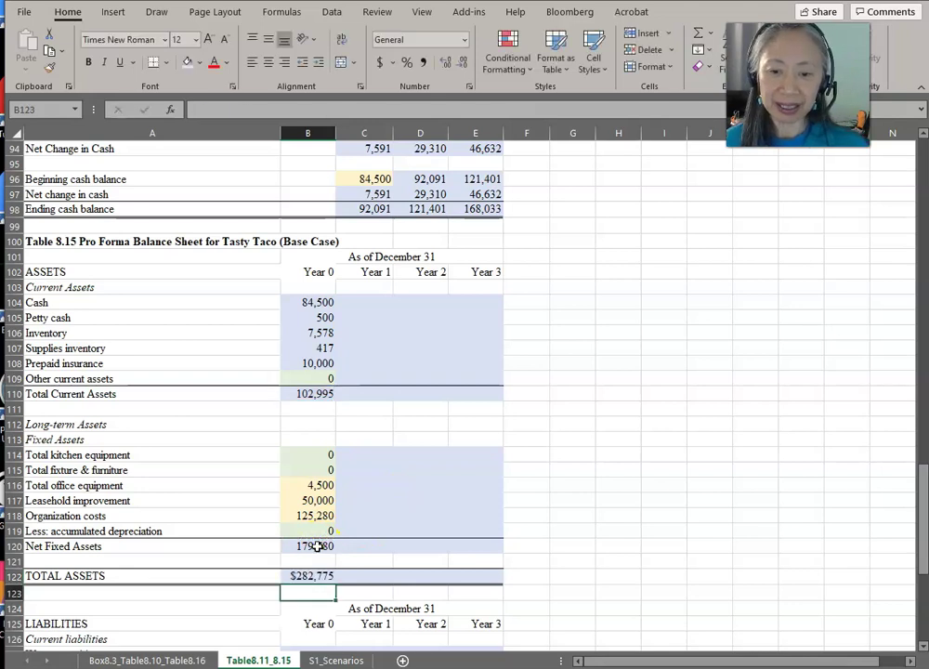
Step: Link the Year 1 Cash in C104 to the Year 1 ending cash balance in C98
click(373, 303)
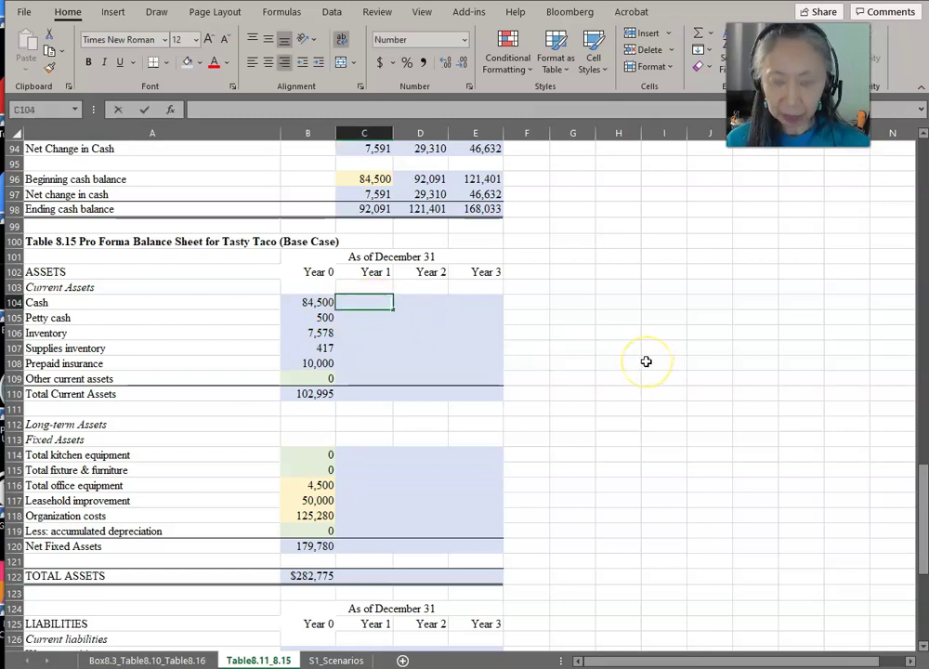
text(=)
scroll(644, 352, up, 2)
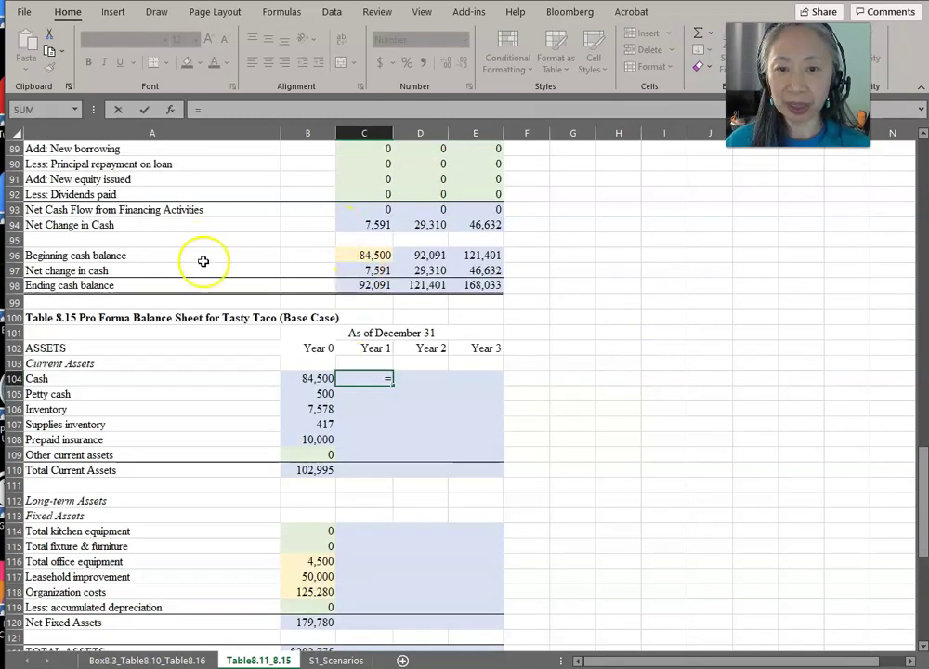
click(368, 285)
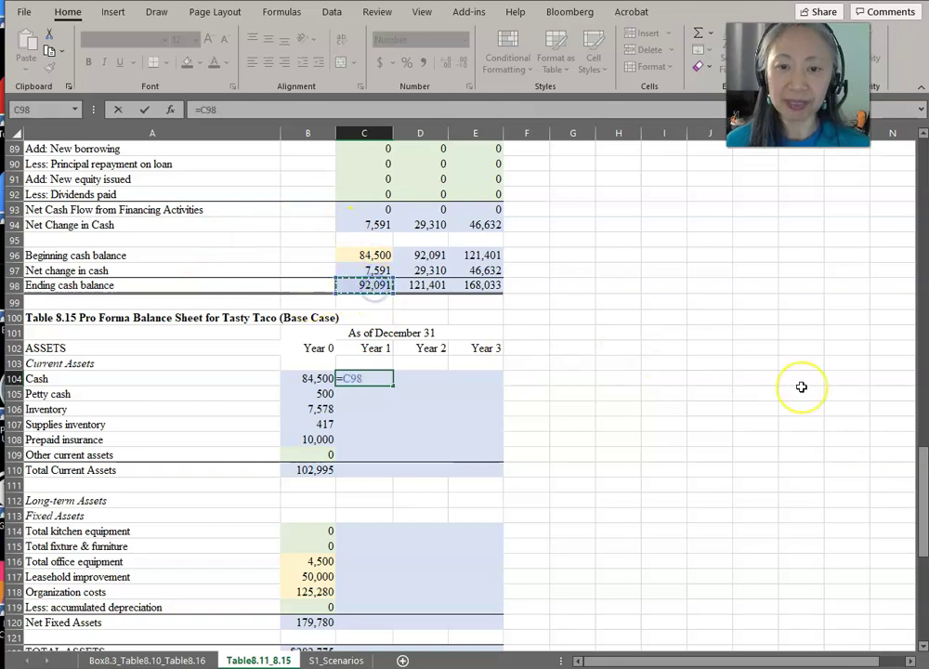
key(Return)
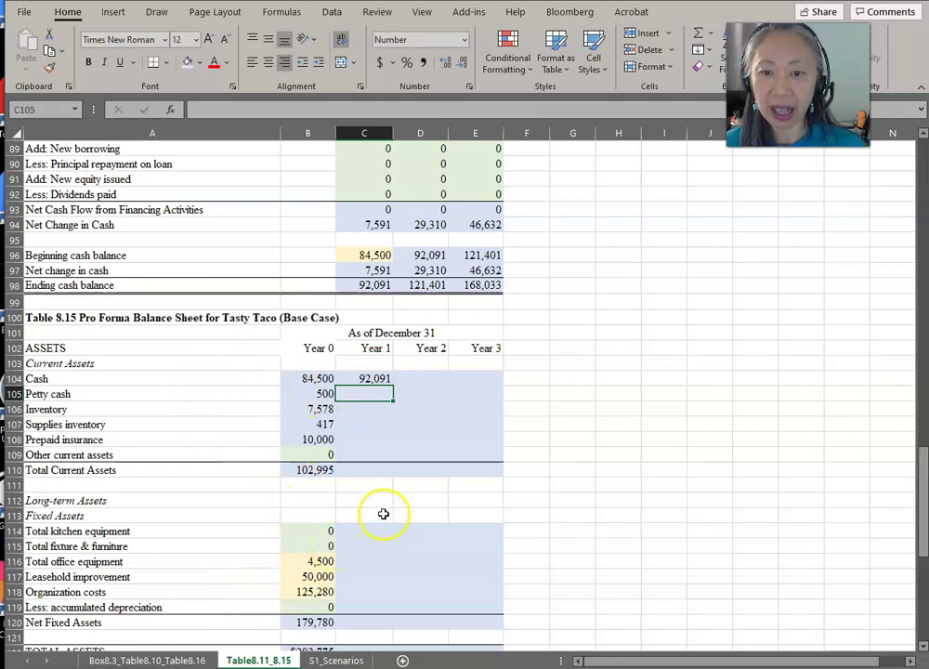
Step: Copy the Year 0 links for Petty cash through Prepaid insurance (B105:B108) to Year 1, starting at C105
scroll(383, 514, up, 17)
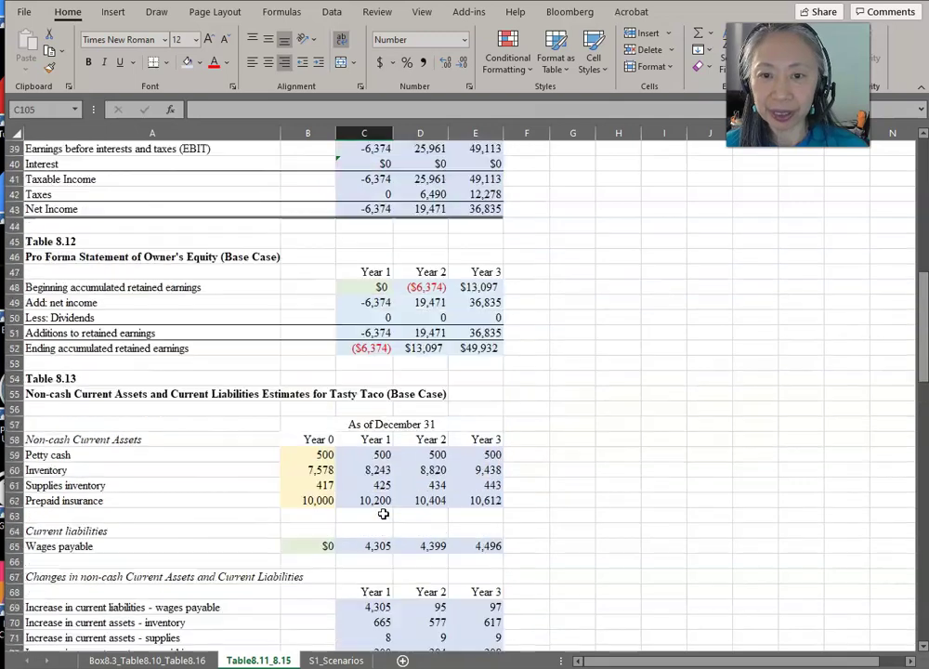
scroll(383, 514, up, 7)
scroll(383, 514, down, 7)
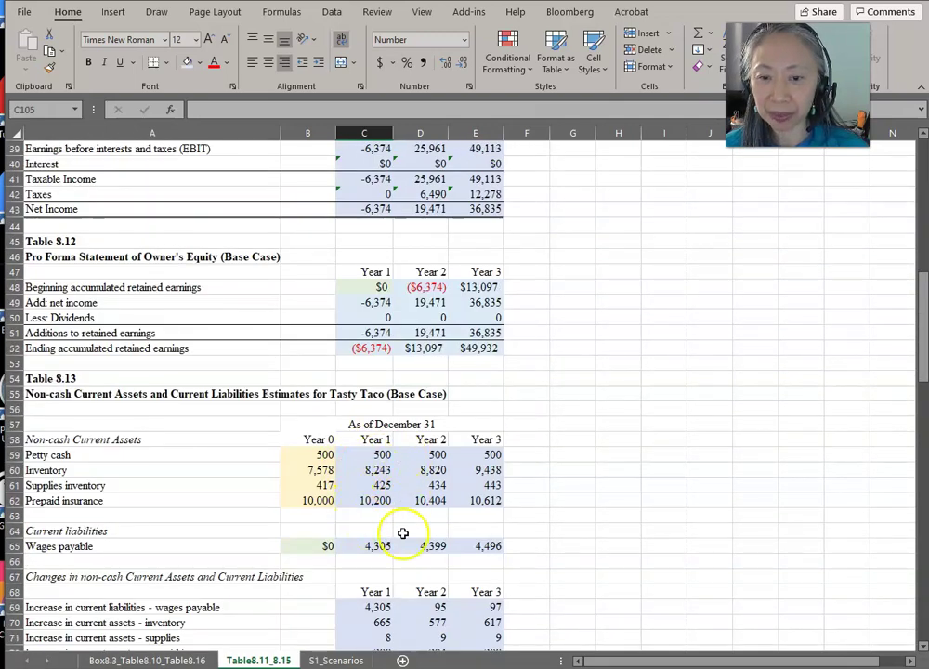
scroll(590, 515, down, 8)
scroll(590, 515, down, 7)
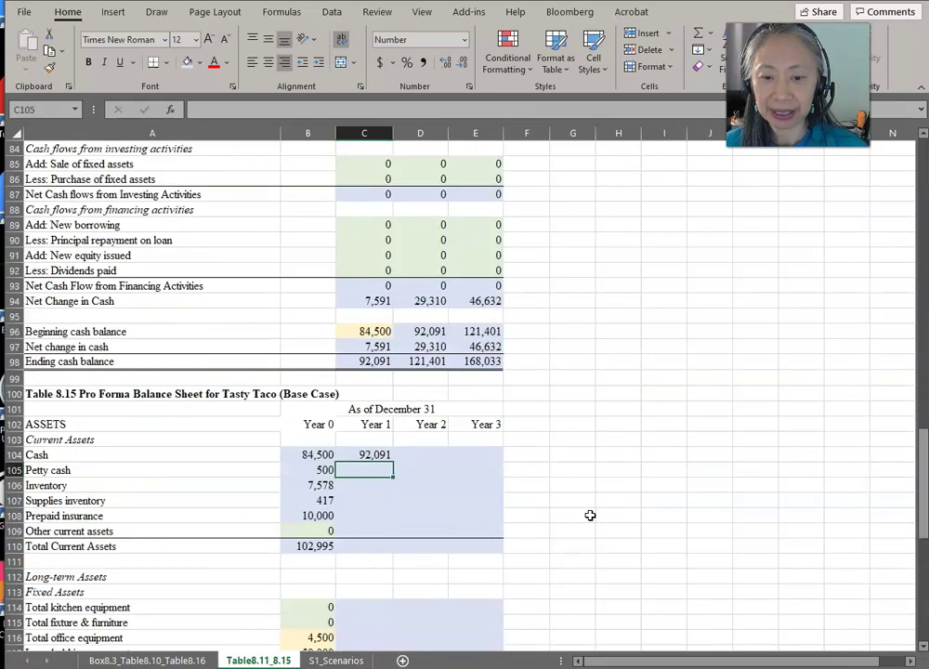
key(Left)
key(shift+Down)
key(shift+Down)
key(shift+Down)
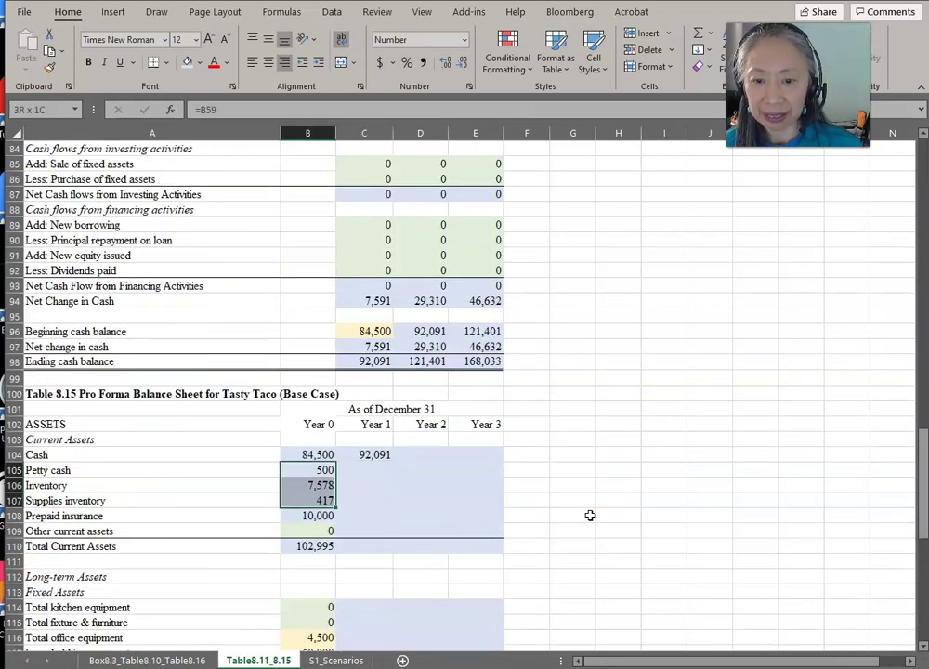
key(ctrl+c)
key(Right)
key(ctrl+v)
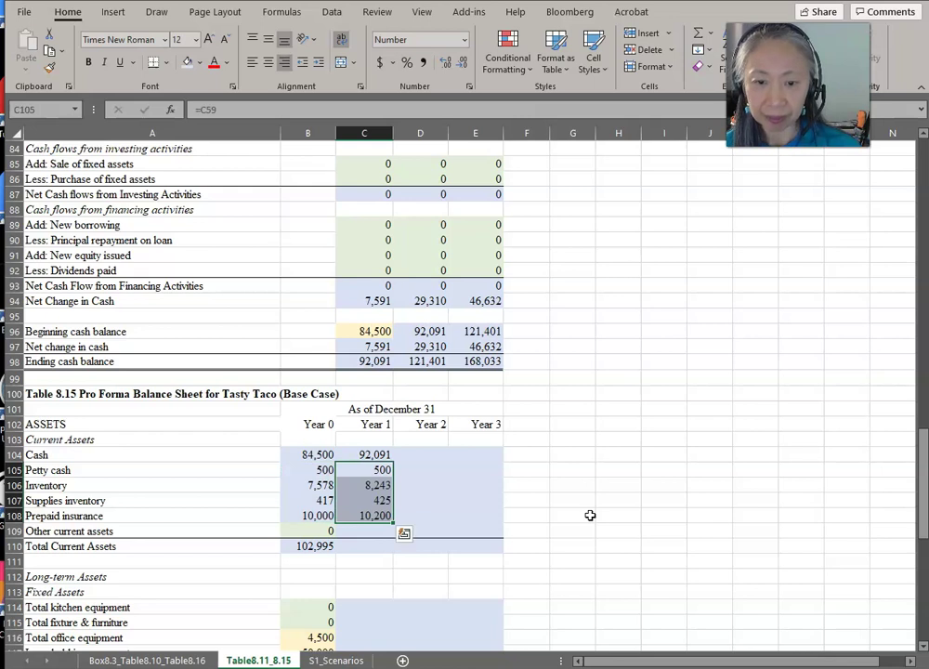
Step: Calculate Year 1 Other current assets in C109 by growing B109 at the assumptions sheet's rate: =B109*(1+Box8.3_Table8.10_Table8.16!$B$40)
key(Down)
key(Down)
key(Down)
key(Down)
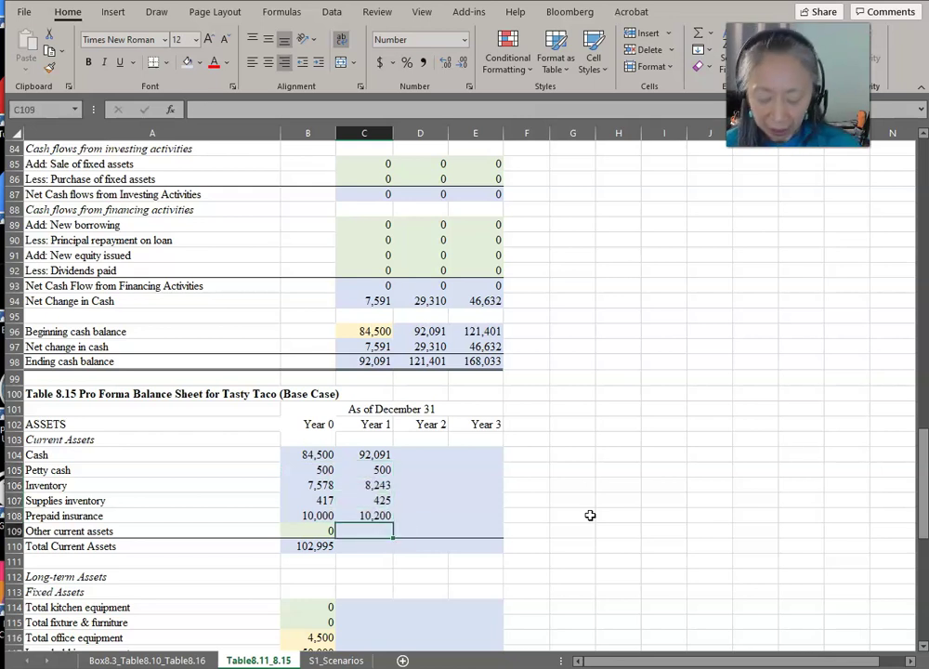
text(=)
key(Left)
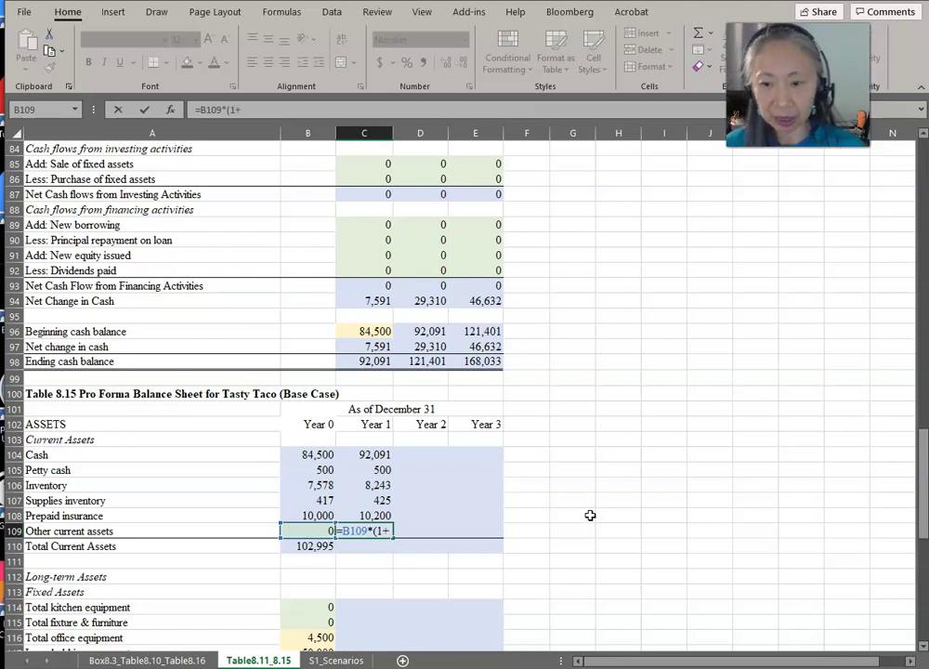
click(182, 661)
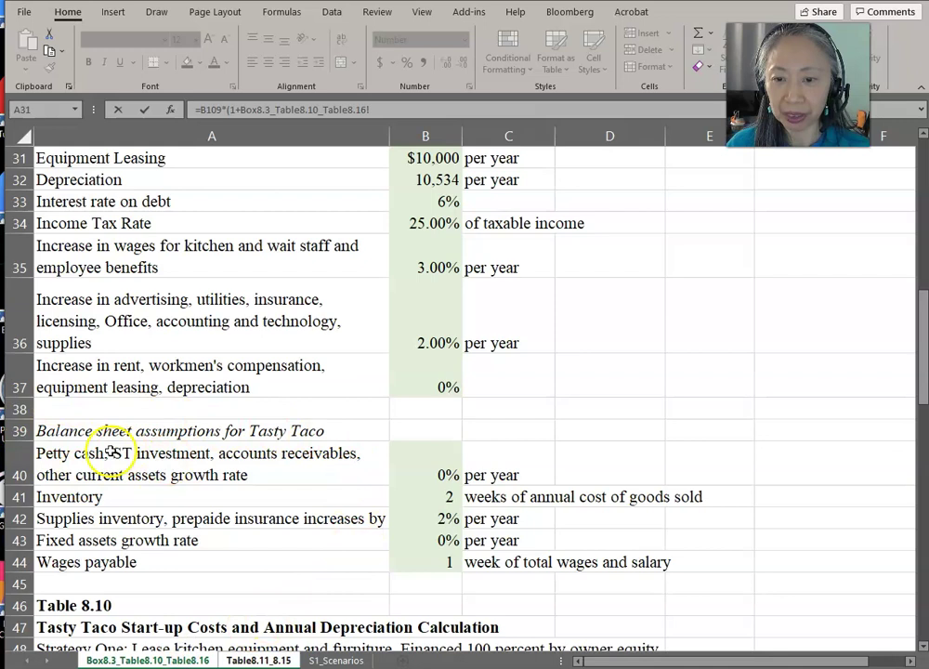
click(437, 469)
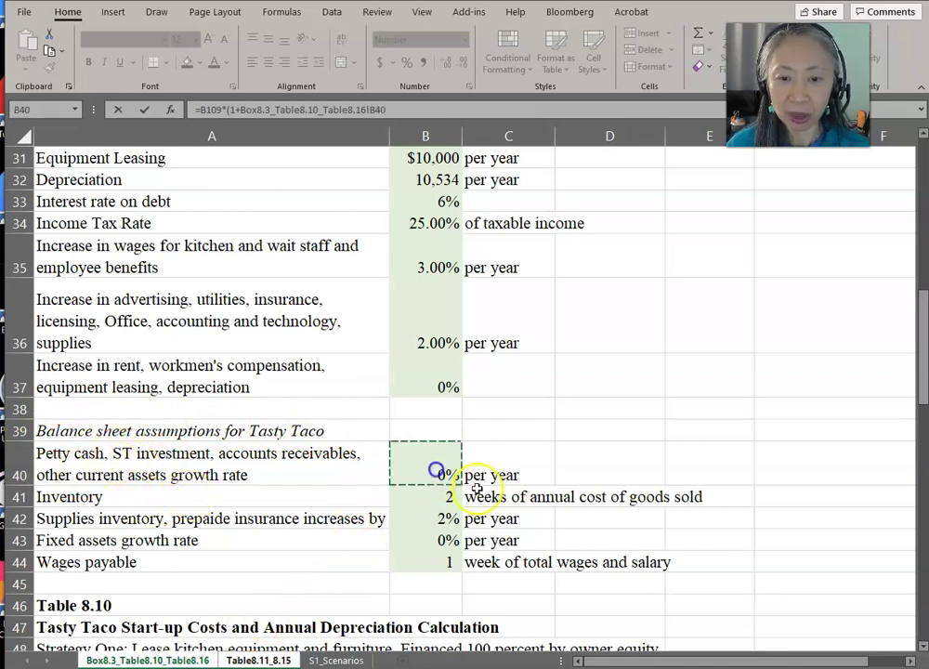
key(F4)
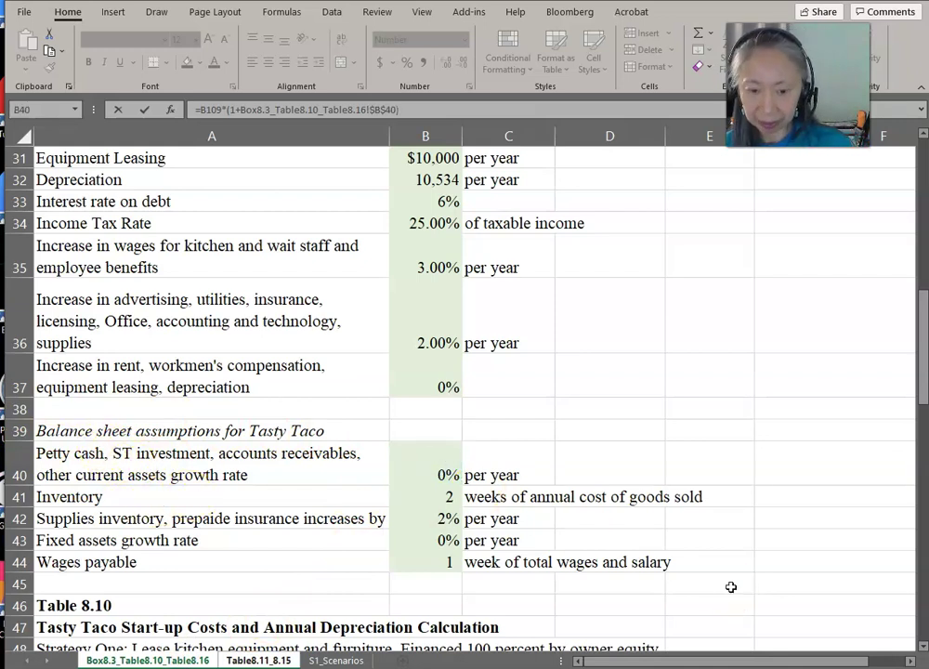
key(Return)
Step: Copy the Year 0 Total Current Assets formula from B110 to Year 1 in C110
click(331, 550)
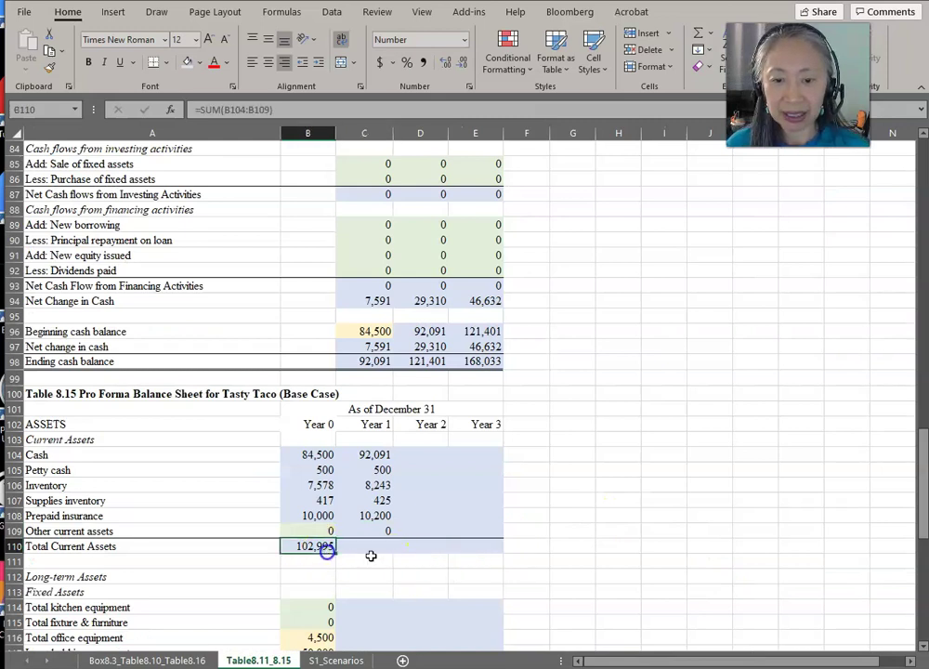
key(ctrl+c)
key(Right)
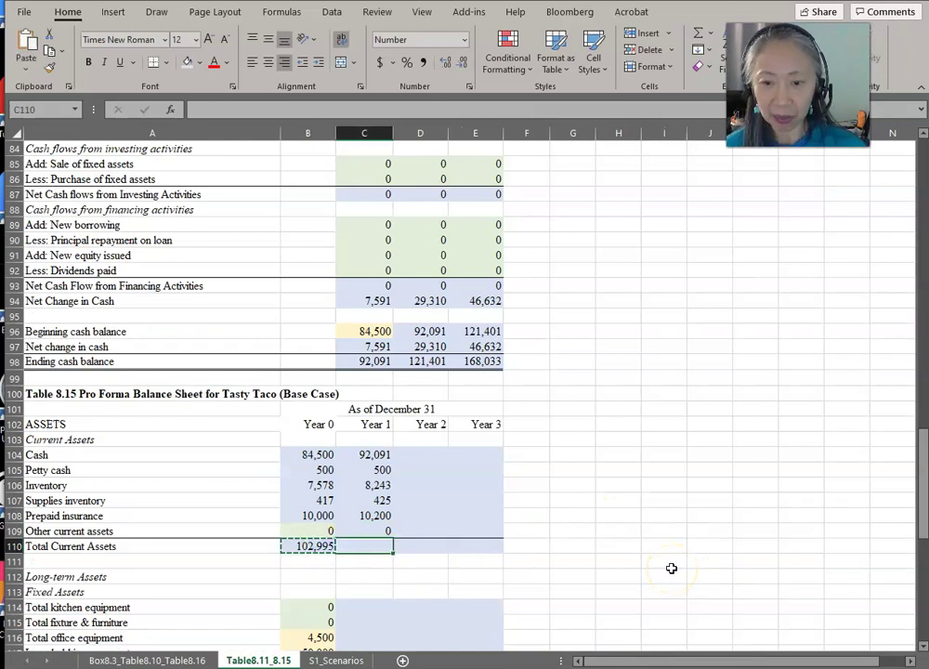
key(Return)
Step: Calculate Year 1 Total kitchen equipment in C114 using the fixed assets growth rate: =B114*(1+Box8.3_Table8.10_Table8.16!$B$43)
key(Down)
key(Down)
key(Down)
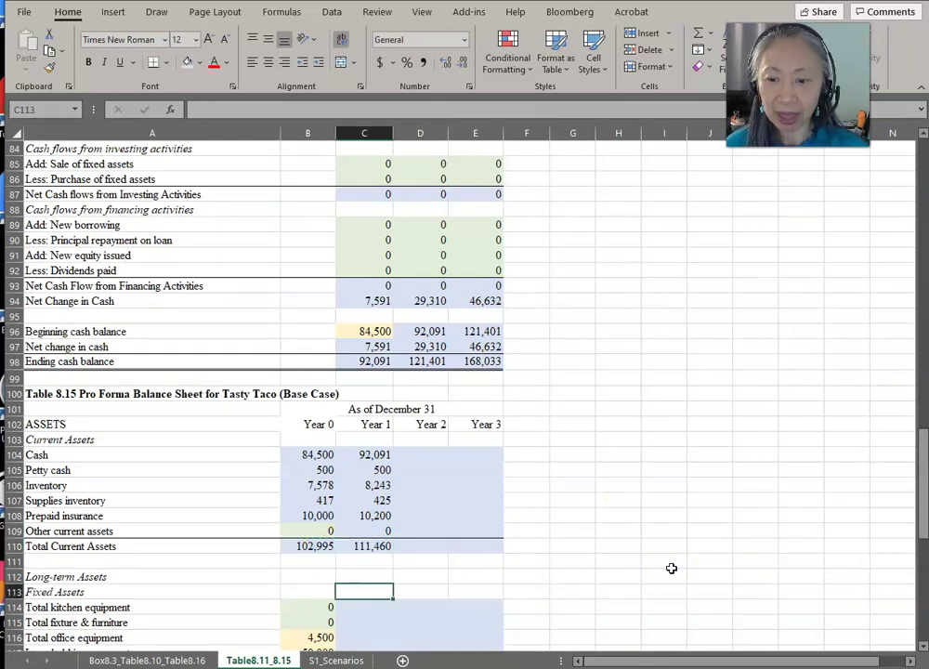
scroll(671, 568, down, 3)
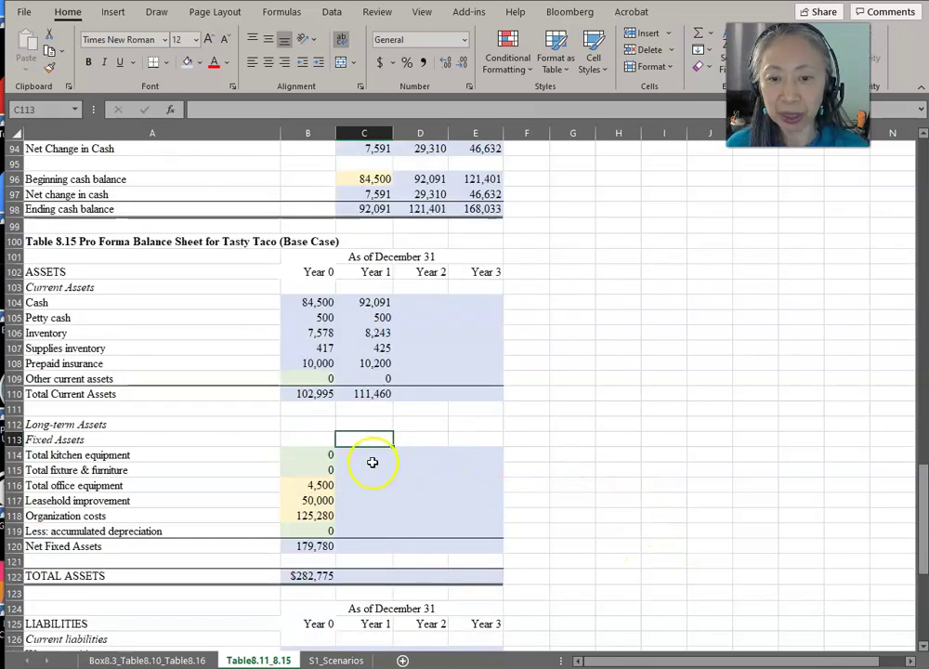
click(154, 659)
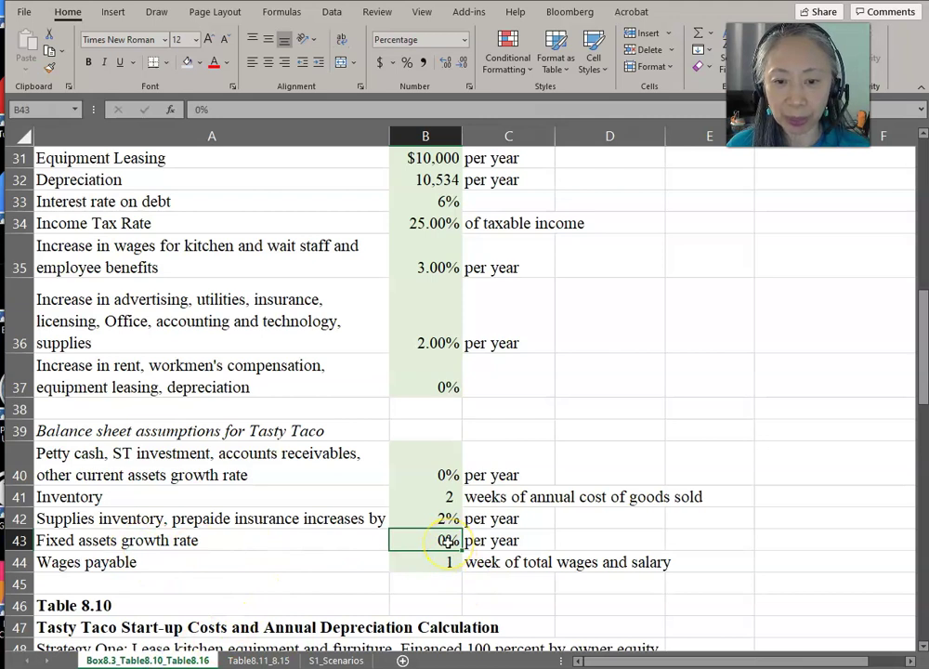
click(260, 660)
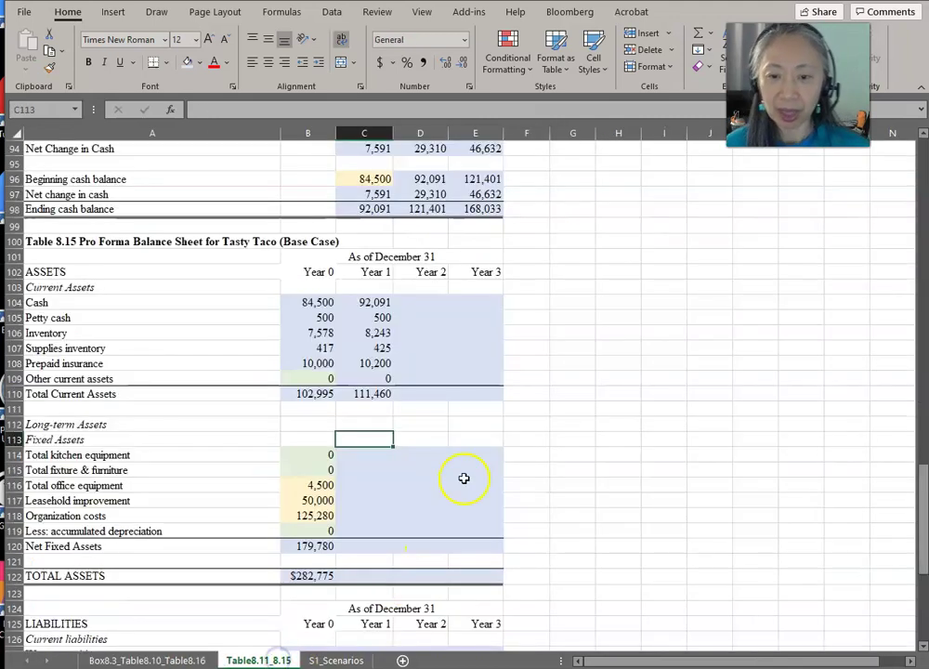
key(Down)
text(=)
key(Left)
text(*(1+)
click(162, 660)
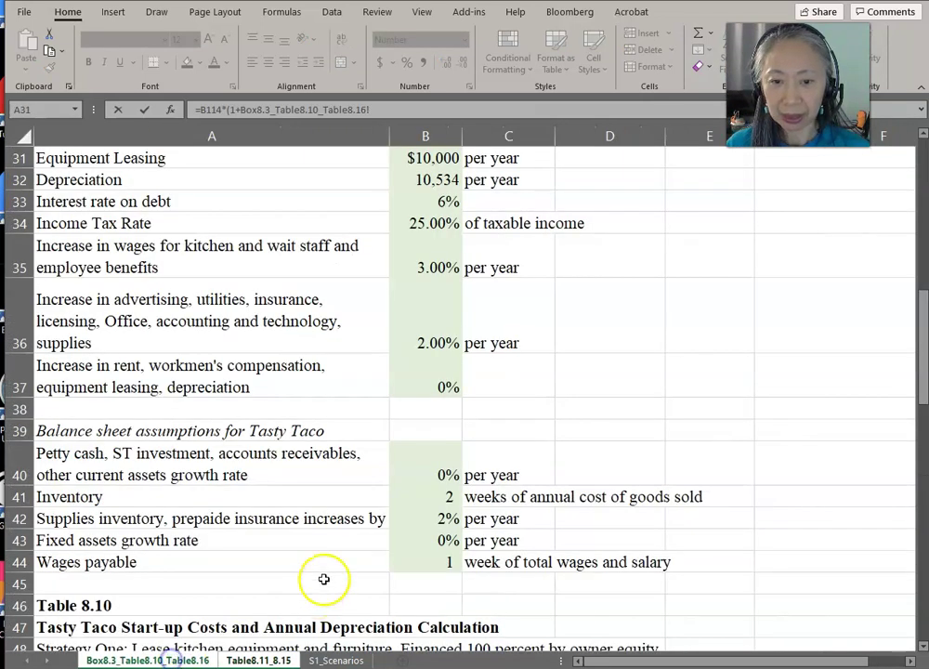
click(437, 541)
key(F4)
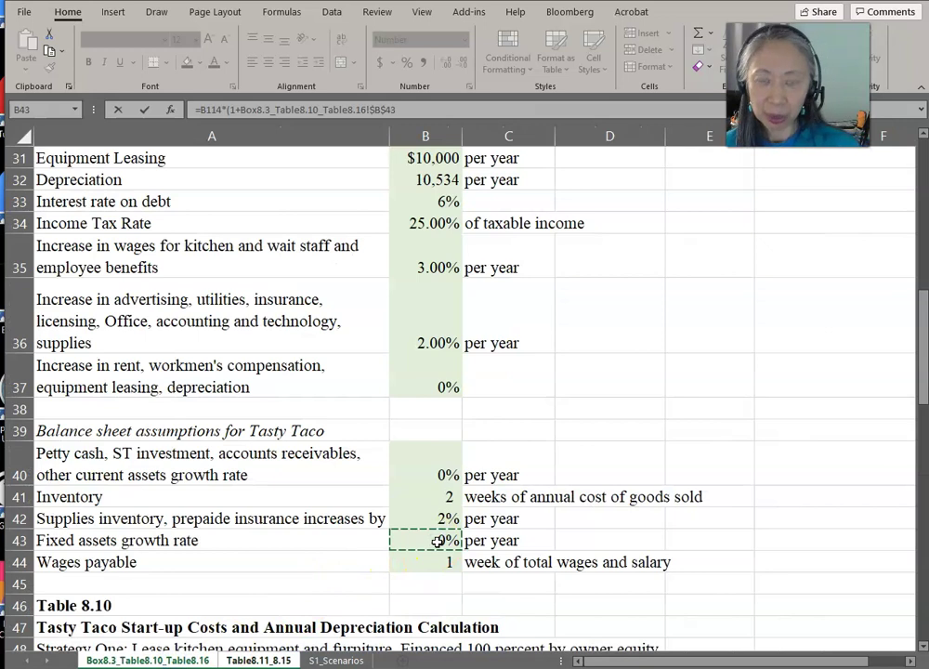
key(ctrl+Return)
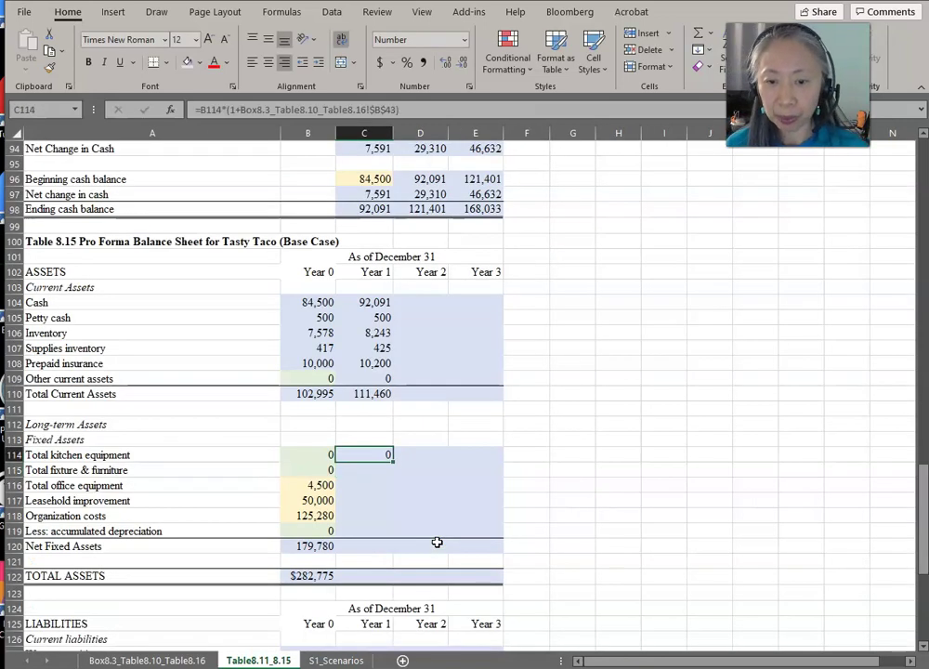
Step: Copy the Year 1 kitchen equipment growth formula in C114 down through Organization costs in C118
key(shift+Down)
key(shift+Down)
key(shift+Down)
key(shift+Down)
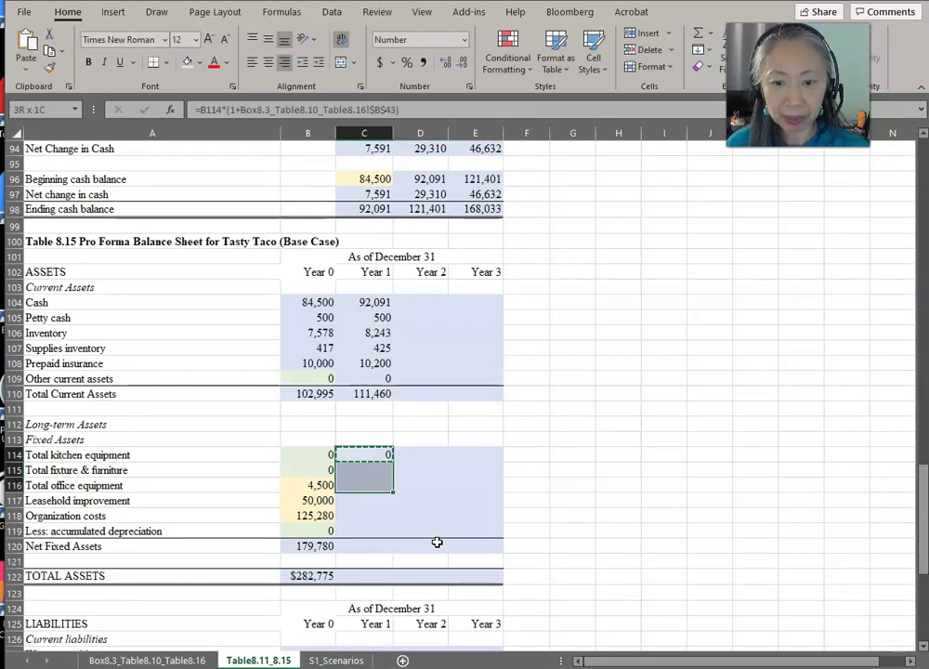
key(ctrl+v)
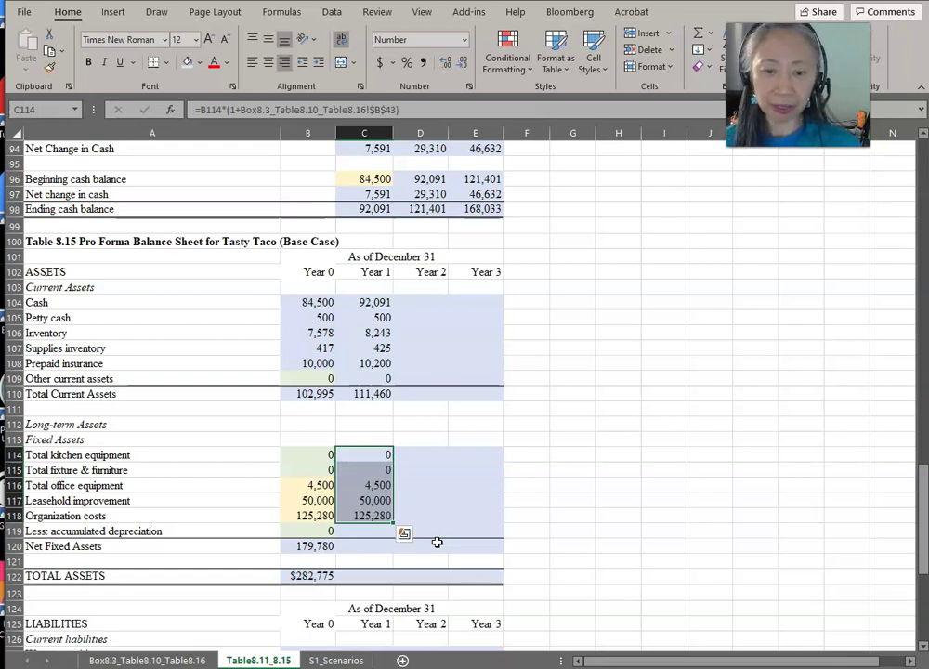
Step: Calculate Year 1 accumulated depreciation in C119 as the Year 0 balance minus Year 1 depreciation and amortization (=B119-C38)
click(366, 532)
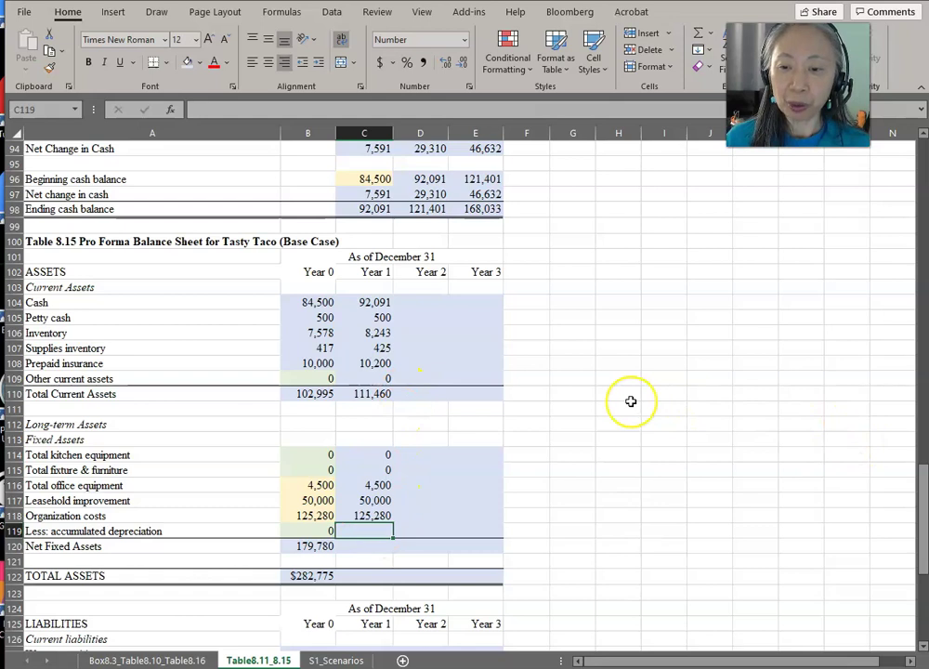
text(=)
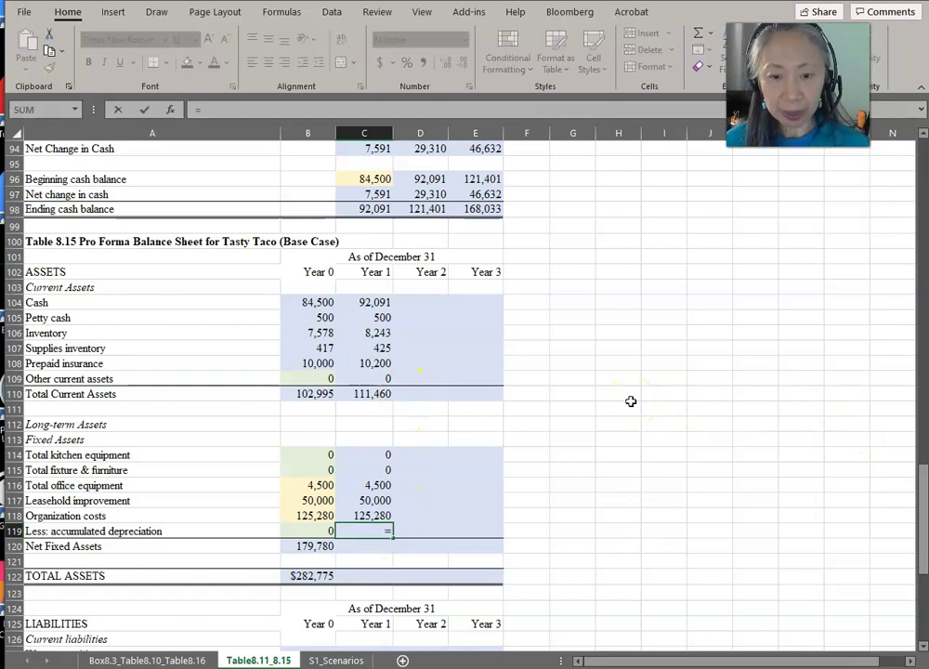
key(Left)
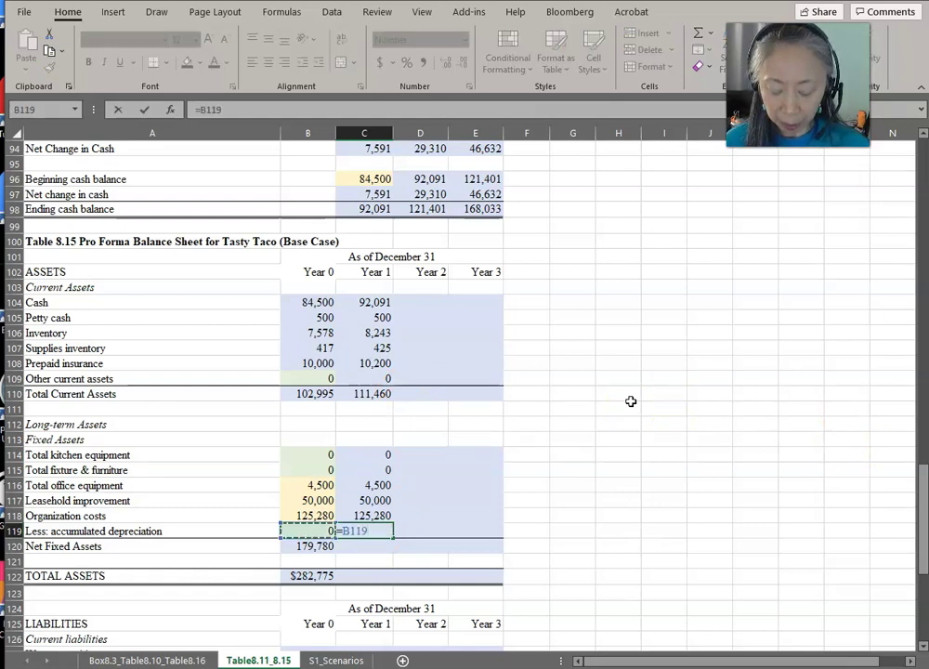
text(-)
scroll(574, 417, up, 13)
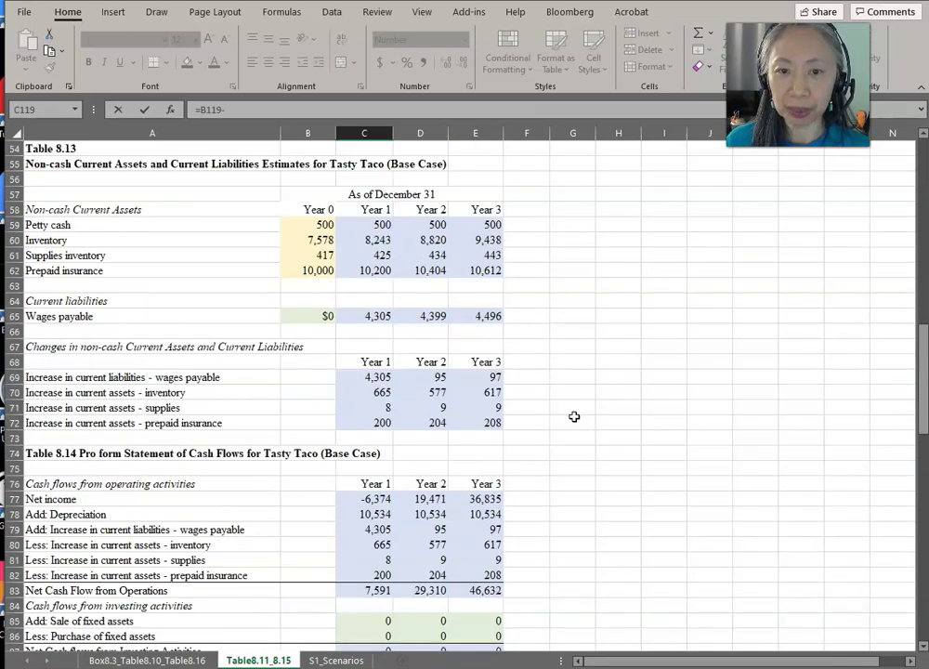
scroll(574, 418, up, 7)
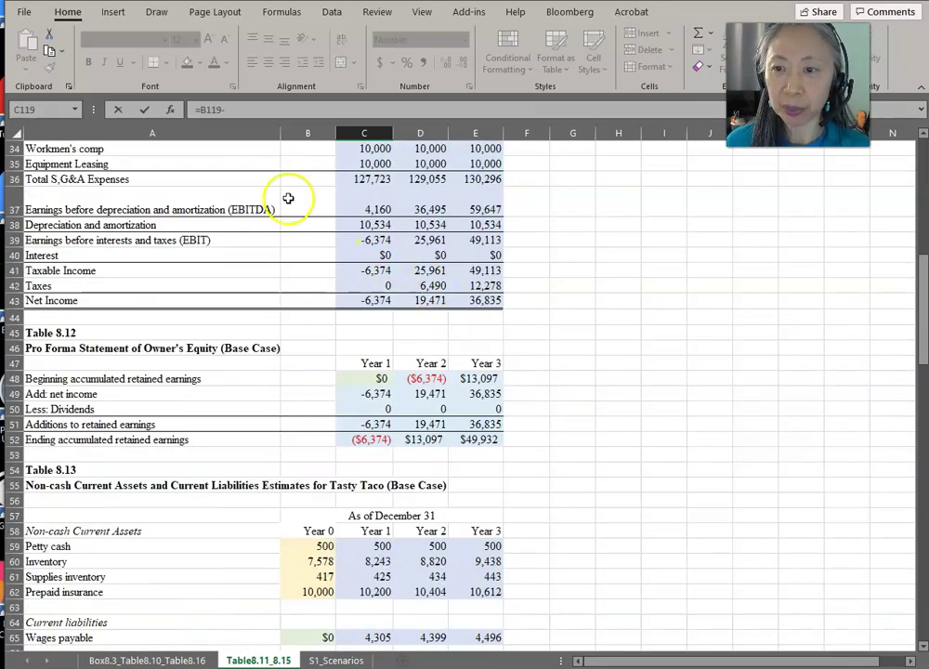
click(369, 226)
key(Return)
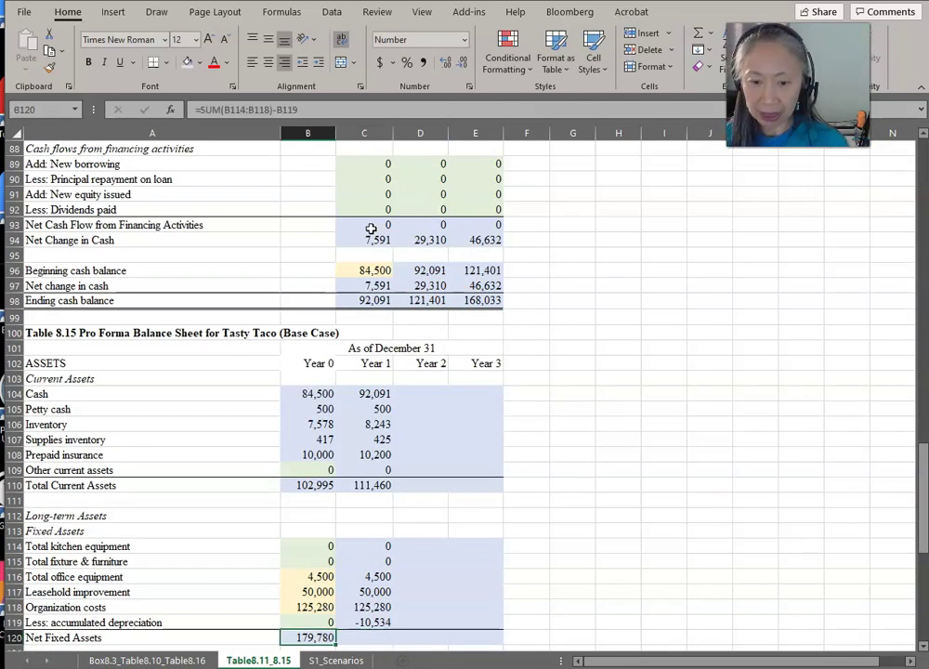
Step: Calculate Year 1 Net Fixed Assets in C120 as the sum of C114:C119
key(ctrl+c)
key(Right)
key(ctrl+v)
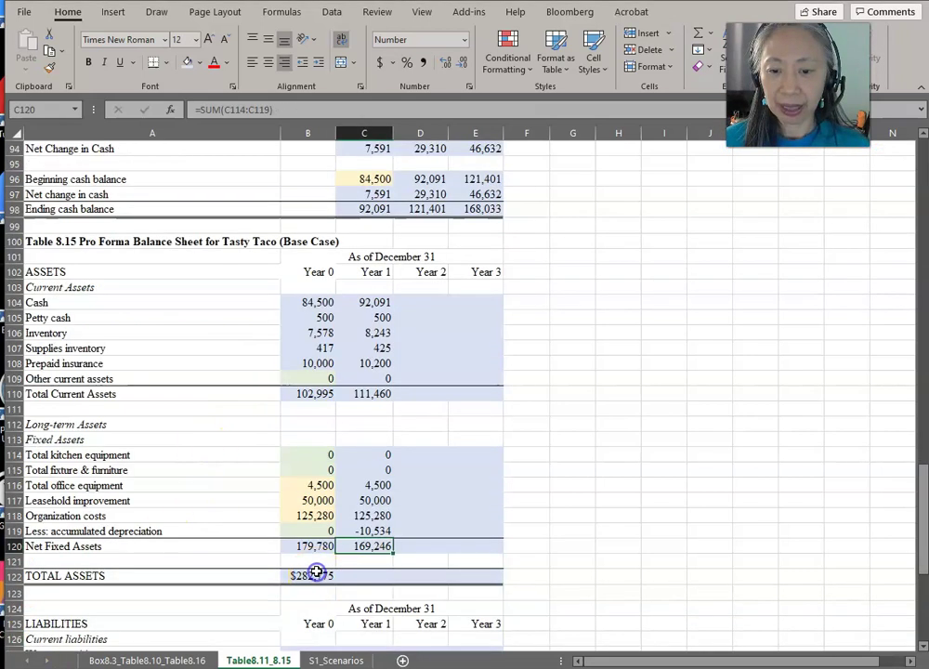
Step: Copy the Year 0 TOTAL ASSETS formula from B122 to Year 1 in C122
click(312, 576)
key(ctrl+c)
key(Right)
key(Return)
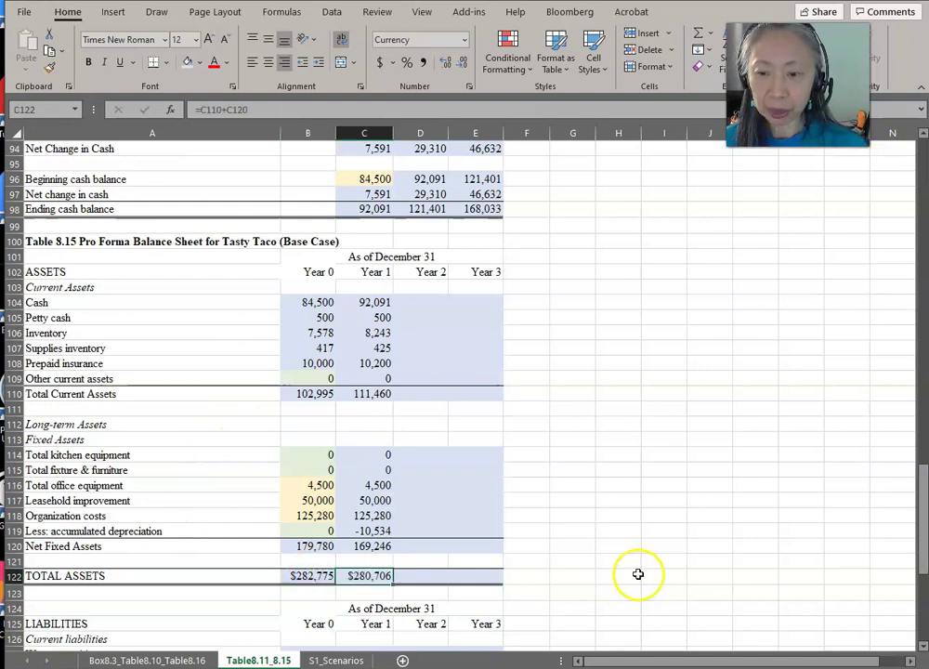
Step: Copy the entire Year 1 assets column, Cash through TOTAL ASSETS (C104:C122), to Years 2 and 3 in columns D and E
key(Up)
key(Up)
key(Up)
key(Up)
key(Up)
key(Up)
key(Up)
key(Up)
key(Up)
key(Up)
key(Up)
key(Up)
key(Up)
key(Up)
key(Up)
key(Up)
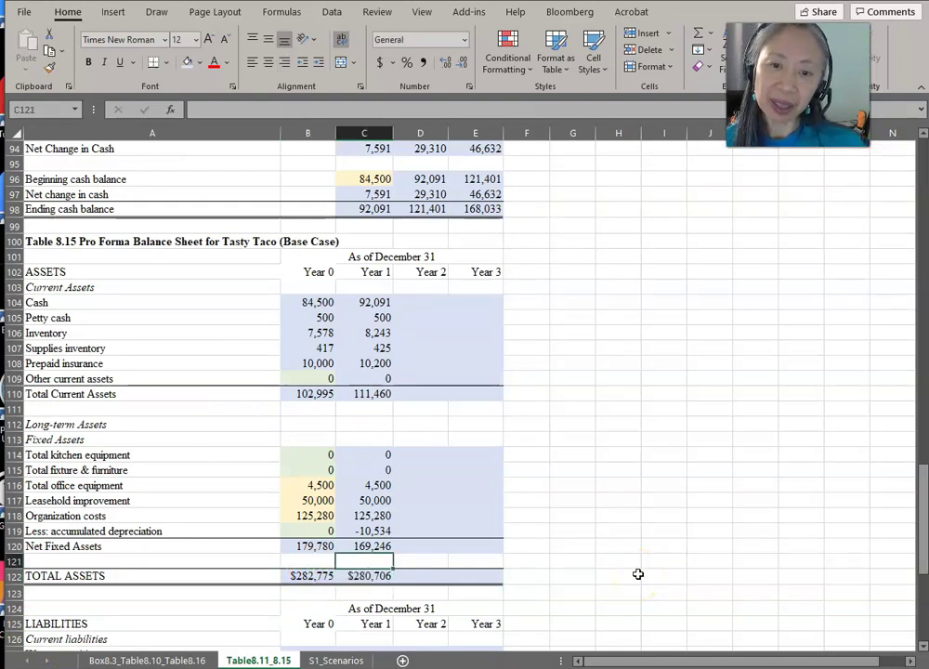
key(Up)
key(Up)
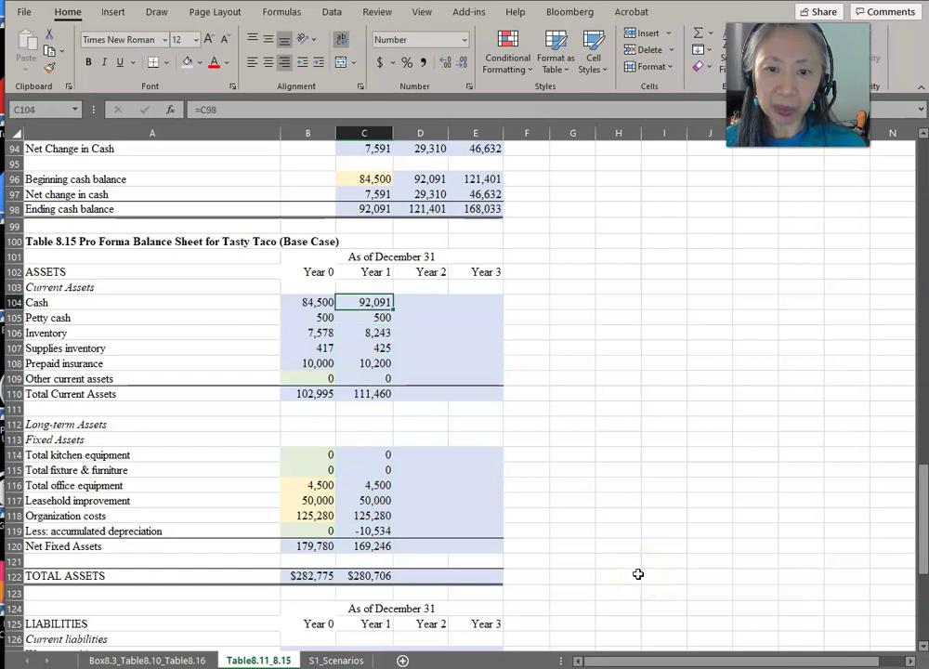
key(shift+Down)
key(shift+Down)
key(shift+Down)
key(shift+Down)
key(shift+Down)
key(shift+Down)
key(shift+Down)
key(shift+Down)
key(shift+Down)
key(shift+Down)
key(shift+Down)
key(shift+Down)
key(shift+Down)
key(shift+Down)
key(shift+Down)
key(shift+Down)
key(shift+Down)
key(ctrl+c)
key(Right)
key(shift+Right)
key(ctrl+v)
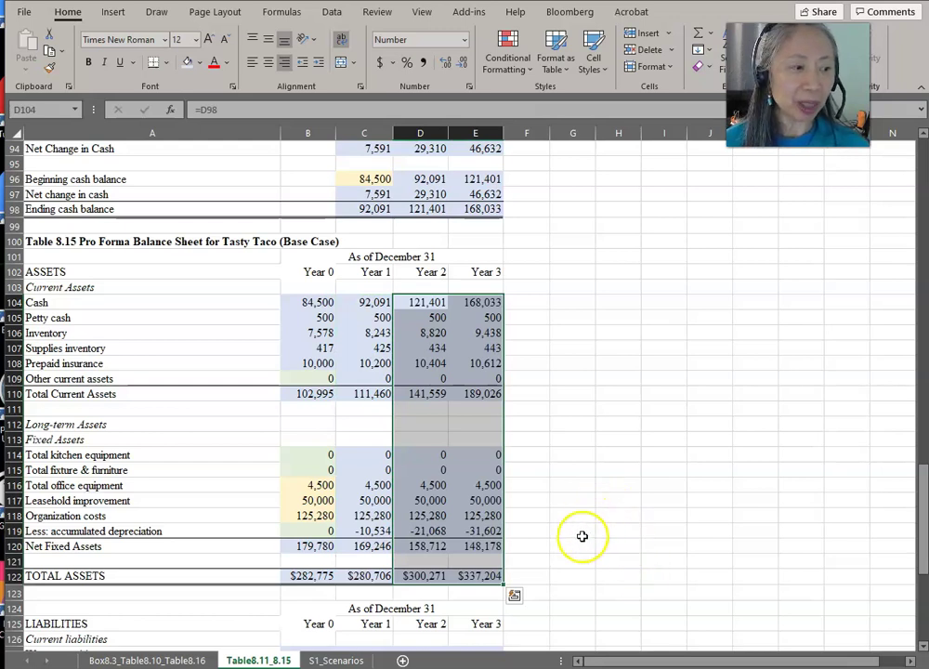
click(548, 465)
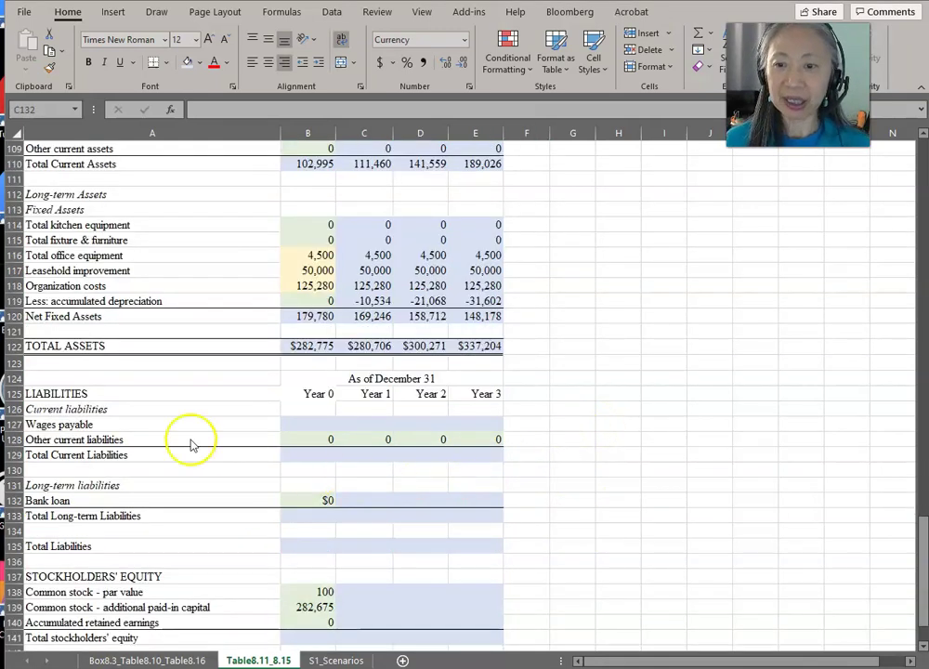
Step: Link the Year 0 Wages payable in B127 to the Table 8.13 wages payable in B65
click(301, 424)
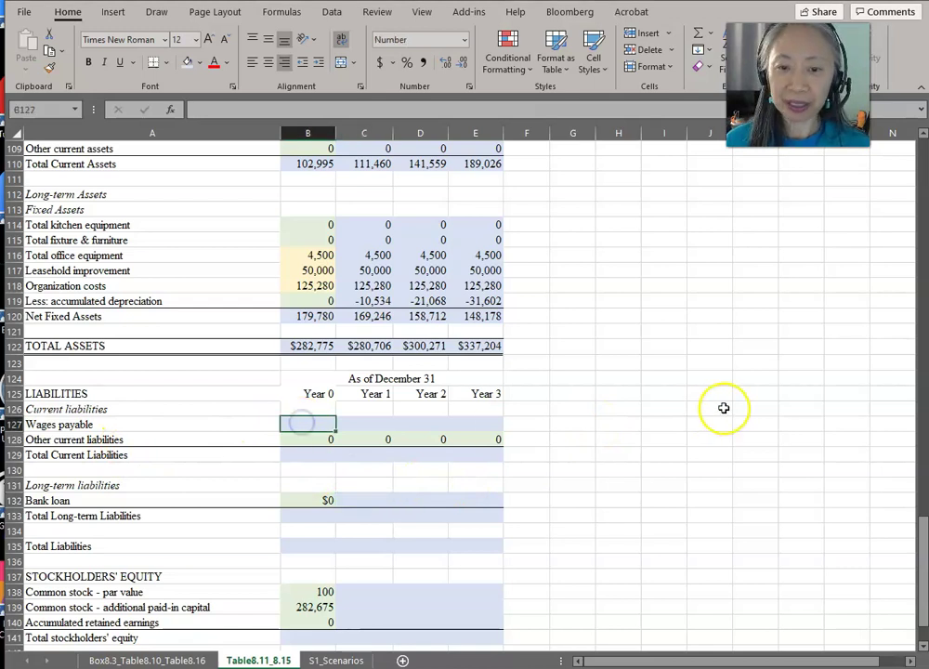
text(=)
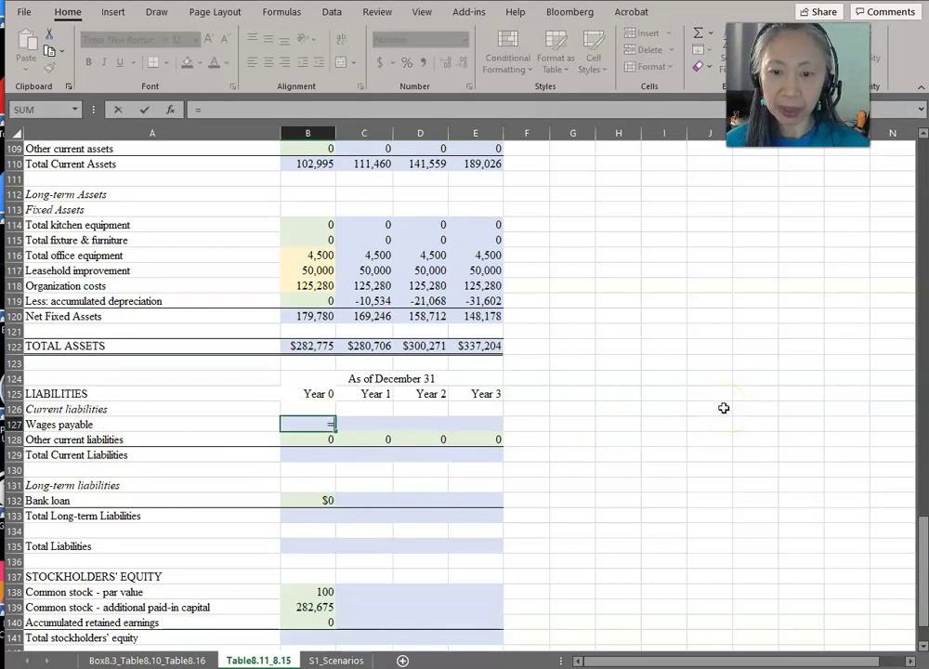
scroll(514, 418, up, 10)
scroll(516, 410, down, 2)
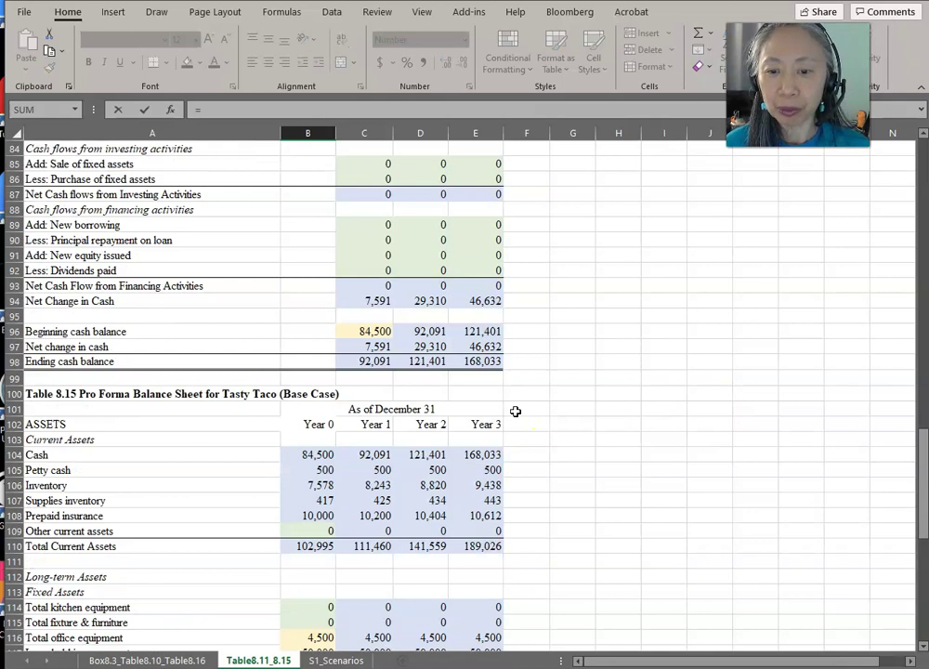
scroll(516, 411, up, 12)
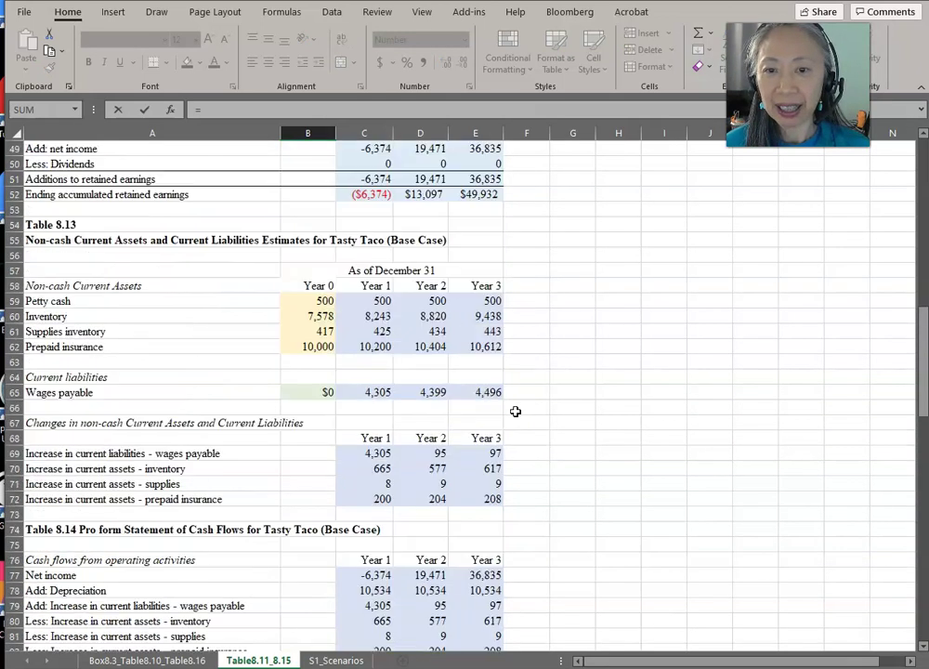
click(323, 393)
key(Return)
Step: Copy the Wages payable link in B127 across to Years 1 through 3 (C127:E127)
key(Up)
key(ctrl+c)
key(shift+Right)
key(shift+Right)
key(shift+Right)
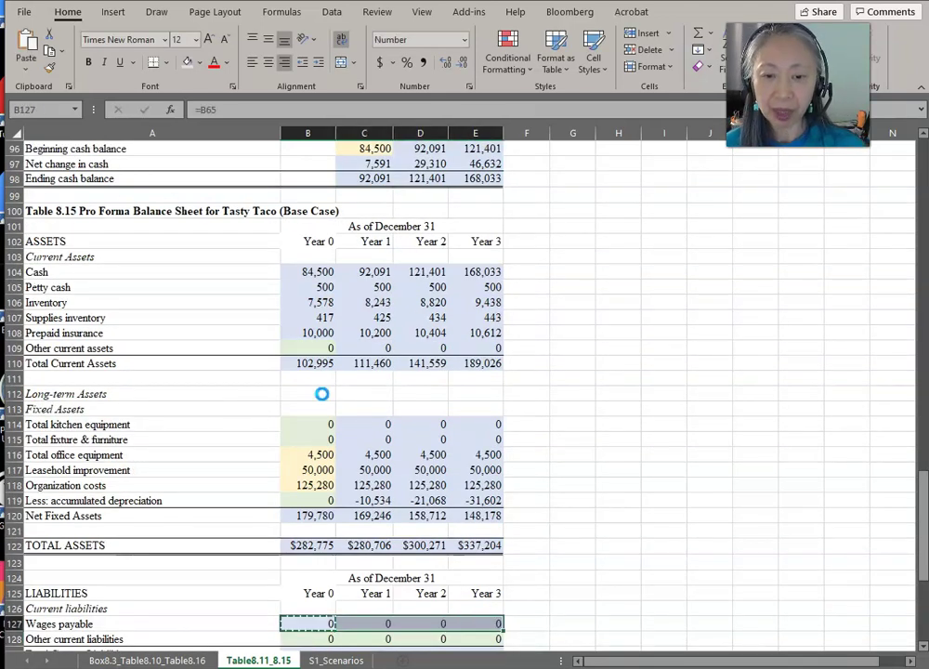
key(ctrl+v)
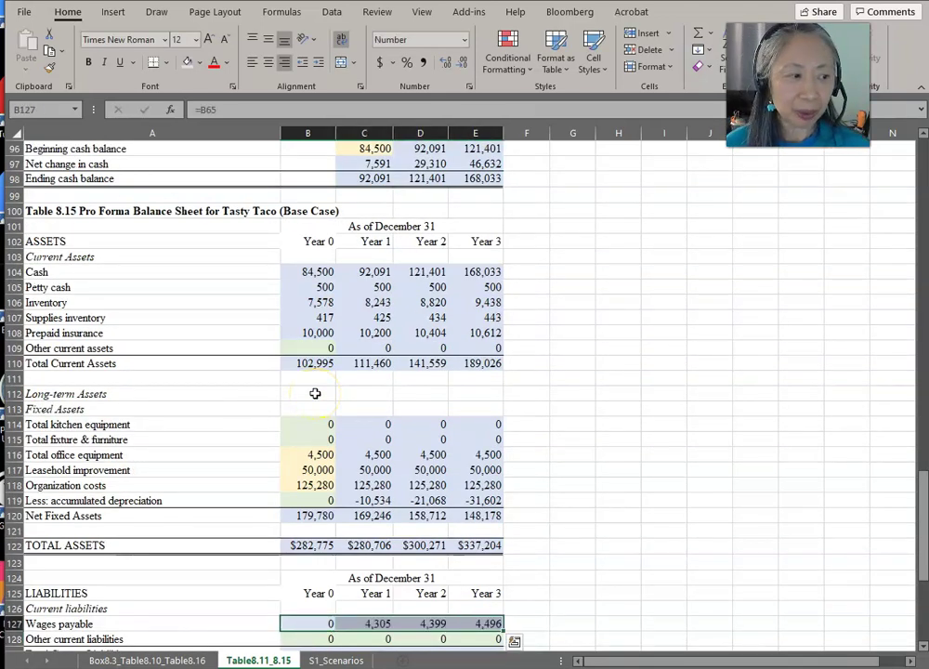
scroll(315, 393, down, 2)
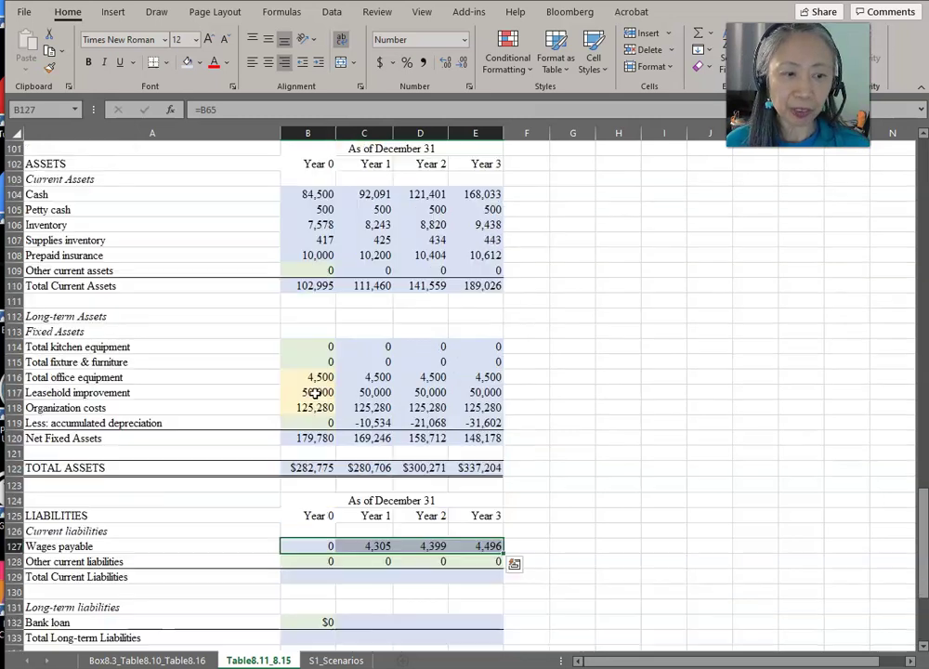
Step: Calculate Year 0 Total Current Liabilities in B129 as wages payable plus other current liabilities (=B127+B128)
click(321, 563)
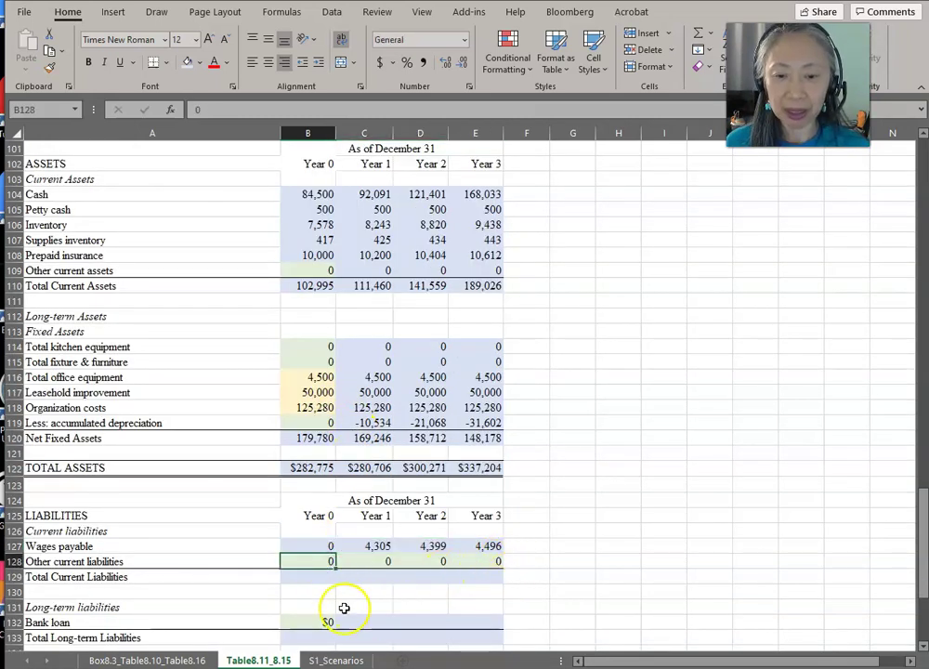
click(327, 585)
text(=)
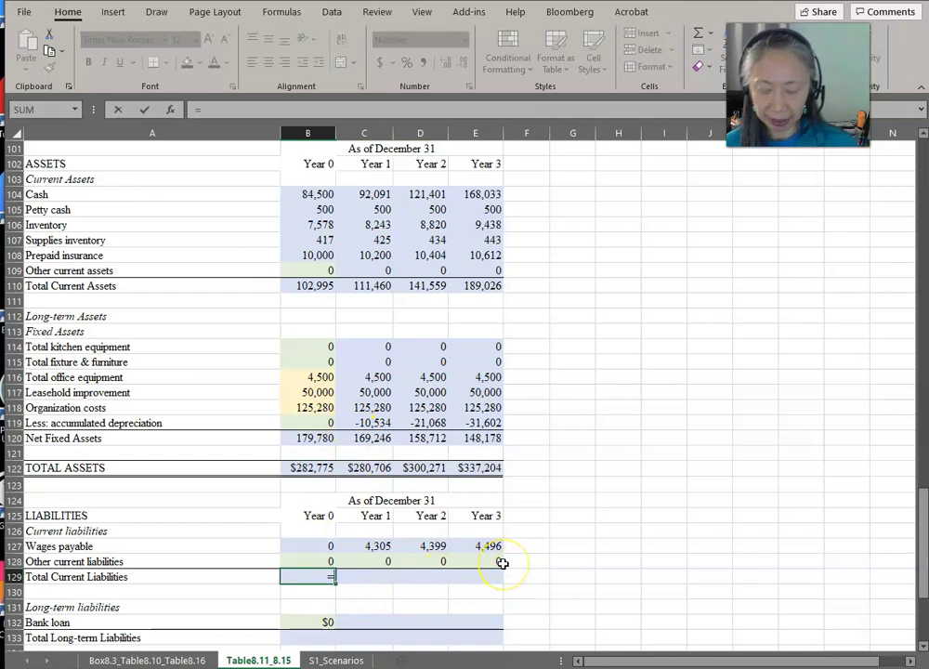
key(Up)
key(Up)
text(+)
key(Up)
key(Return)
Step: Copy the Total Current Liabilities formula in B129 across to Years 1 through 3 (C129:E129)
key(Up)
key(ctrl+c)
key(shift+Right)
key(shift+Right)
key(shift+Right)
key(ctrl+v)
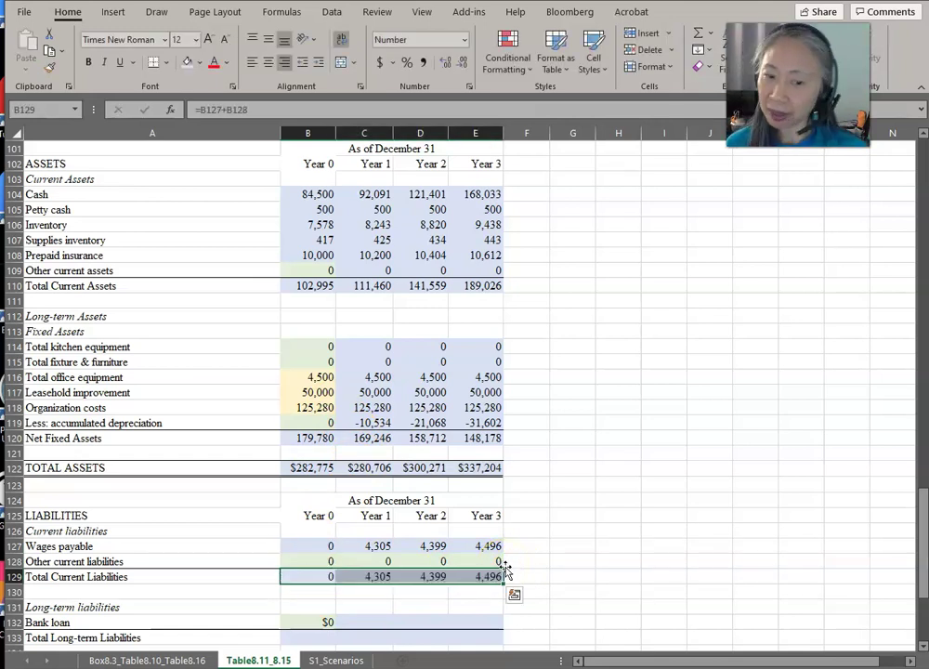
click(512, 549)
Step: Calculate the Year 1 Bank loan in C132 as the Year 0 loan plus new borrowing minus principal repayment (=B132+C89-C90)
scroll(514, 555, down, 2)
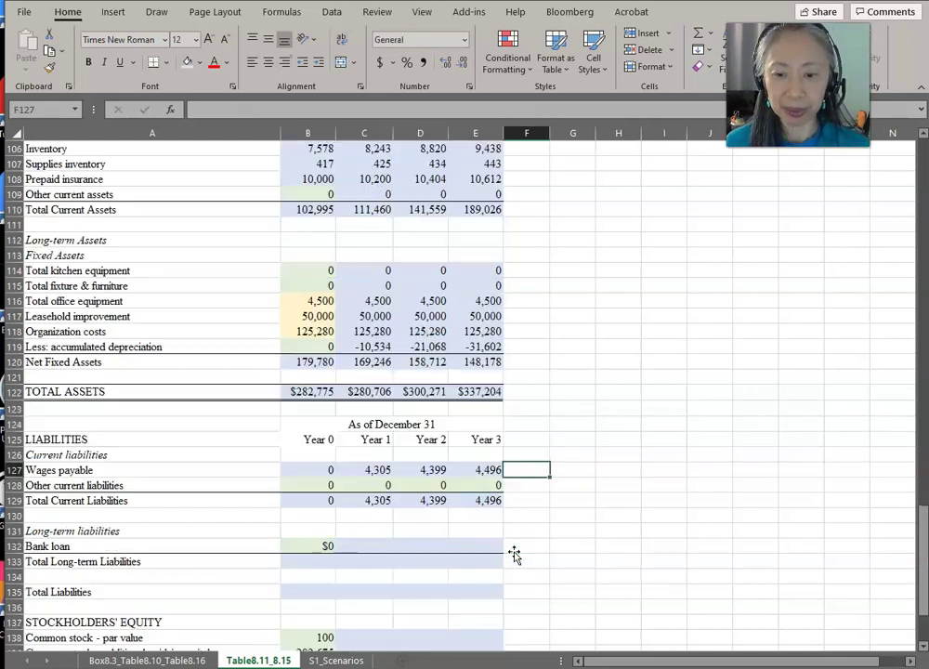
click(374, 549)
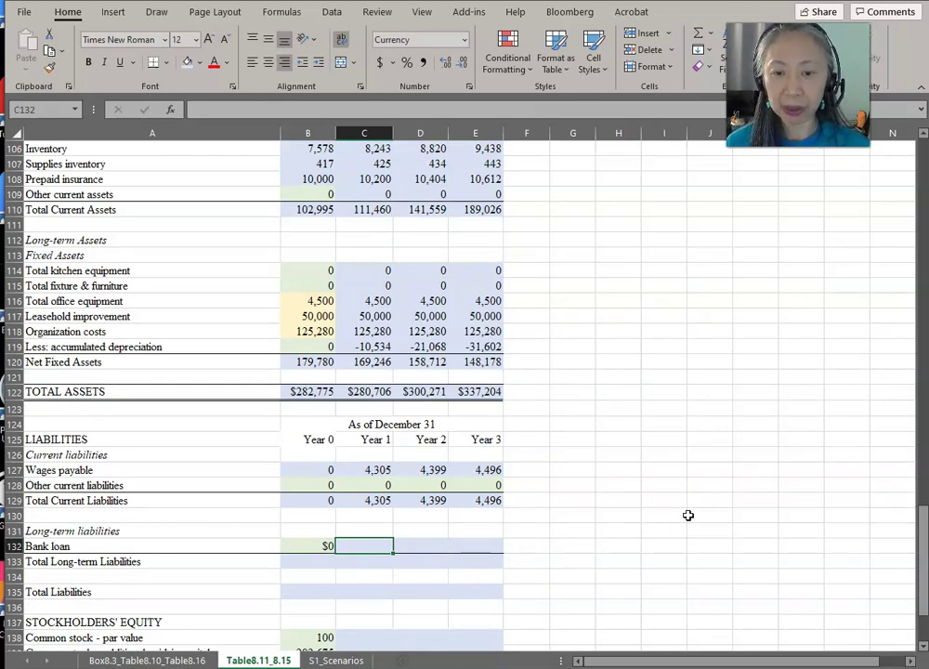
scroll(615, 500, up, 7)
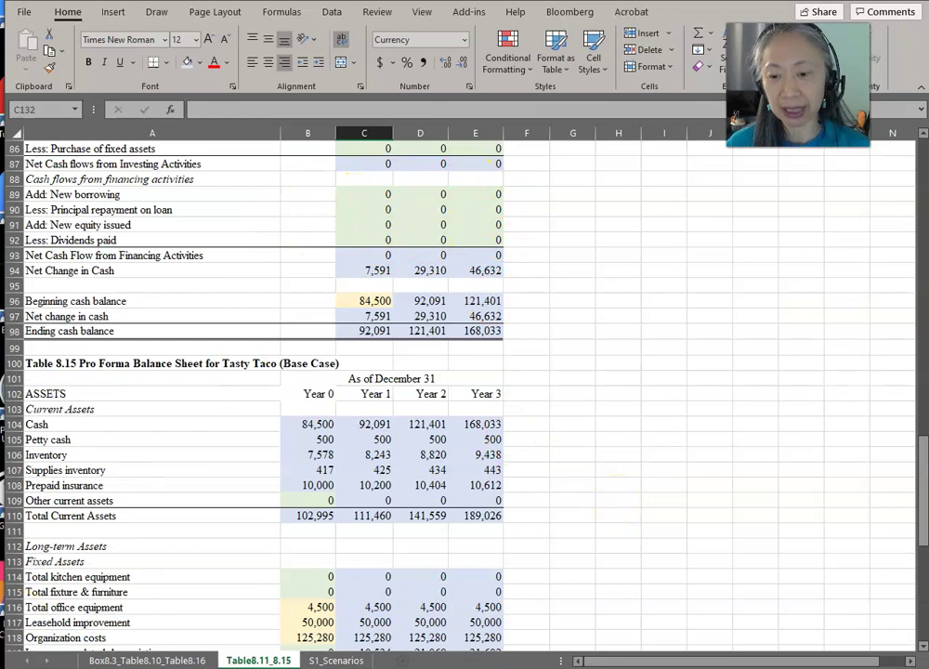
scroll(371, 547, down, 7)
click(372, 547)
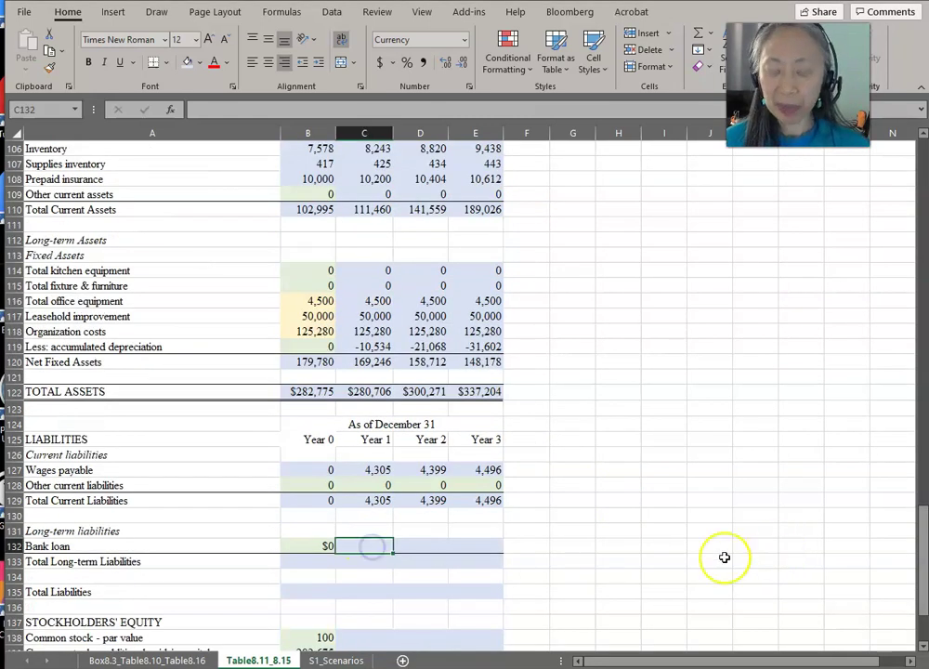
text(=)
key(Left)
text(+)
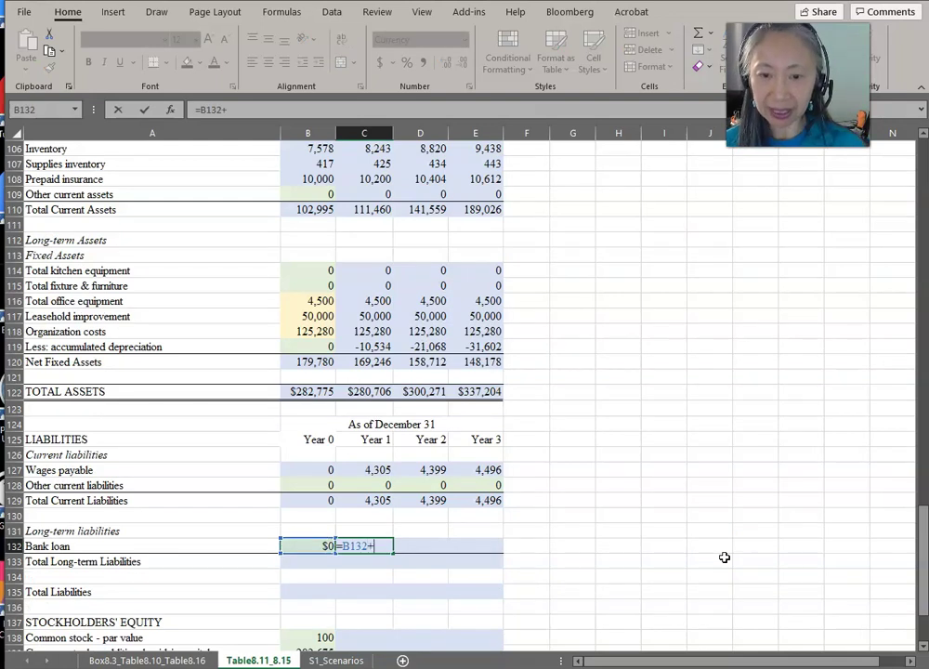
scroll(593, 484, up, 8)
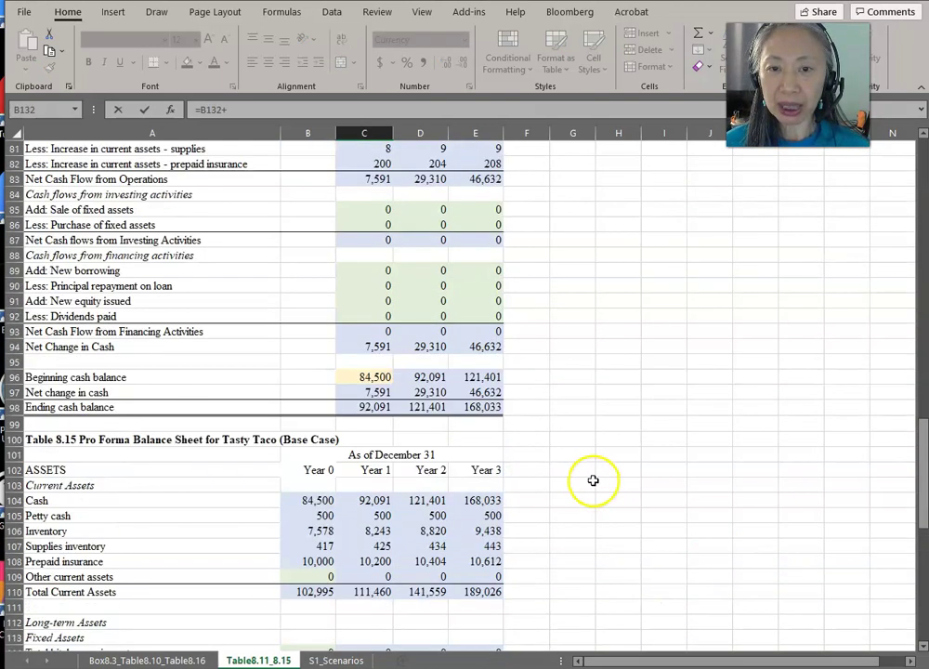
click(368, 272)
text(-)
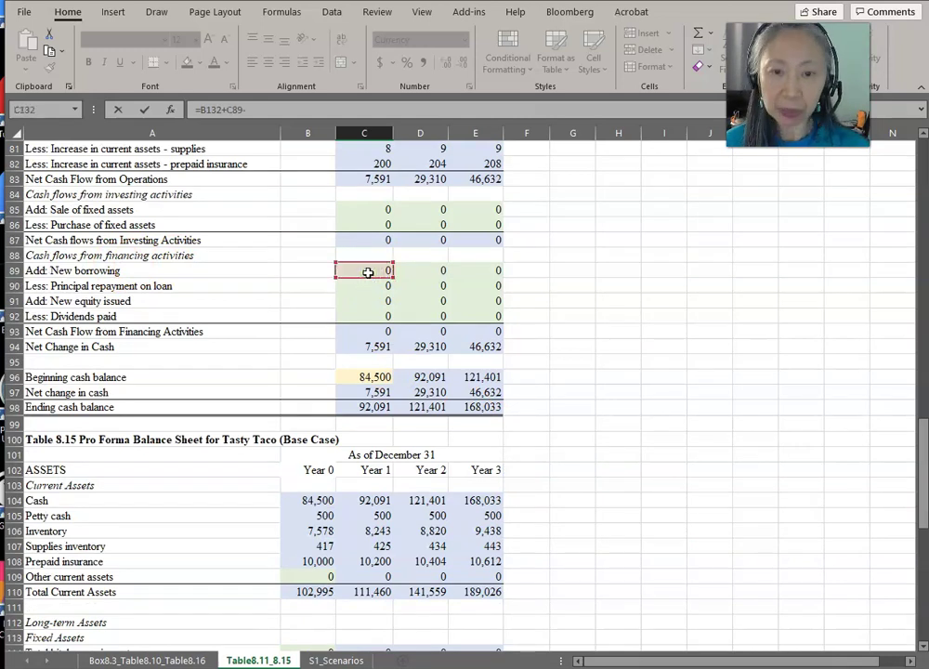
click(360, 289)
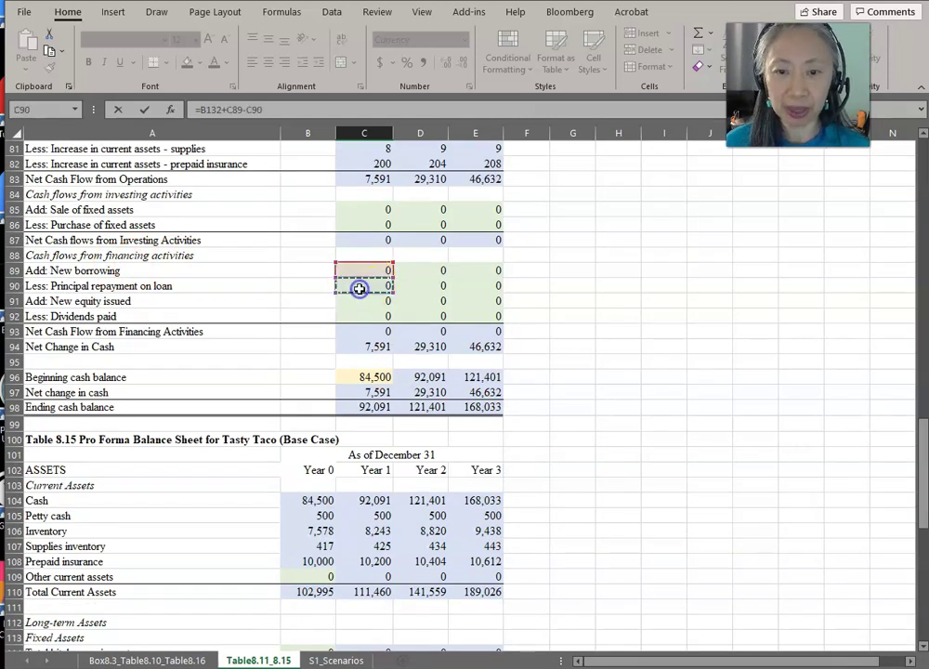
key(Return)
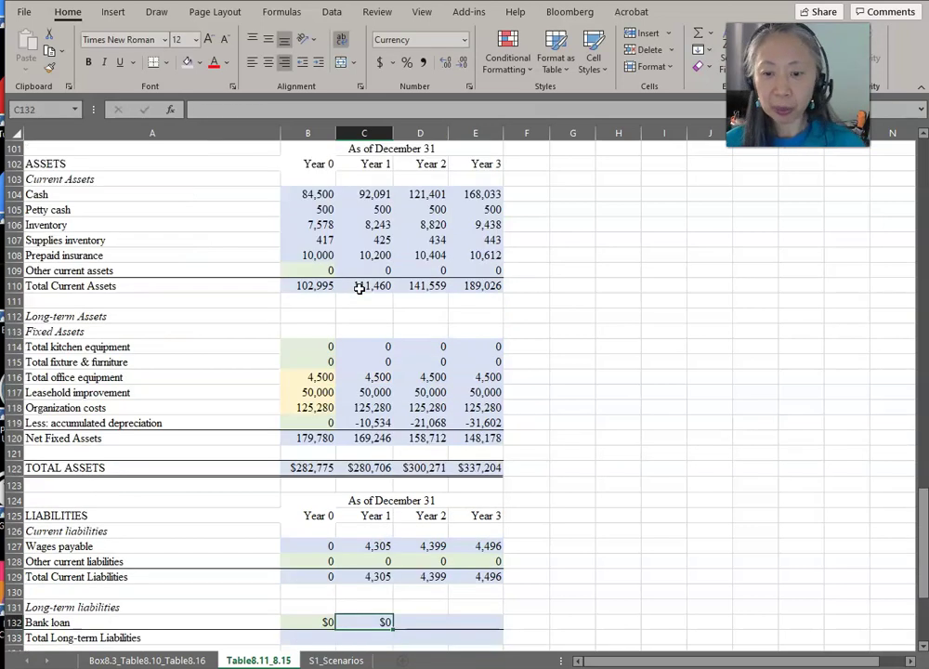
Step: Copy the Year 1 Bank loan formula in C132 to Years 2 and 3 (D132:E132)
key(Up)
key(ctrl+c)
key(shift+Right)
key(shift+Right)
key(ctrl+v)
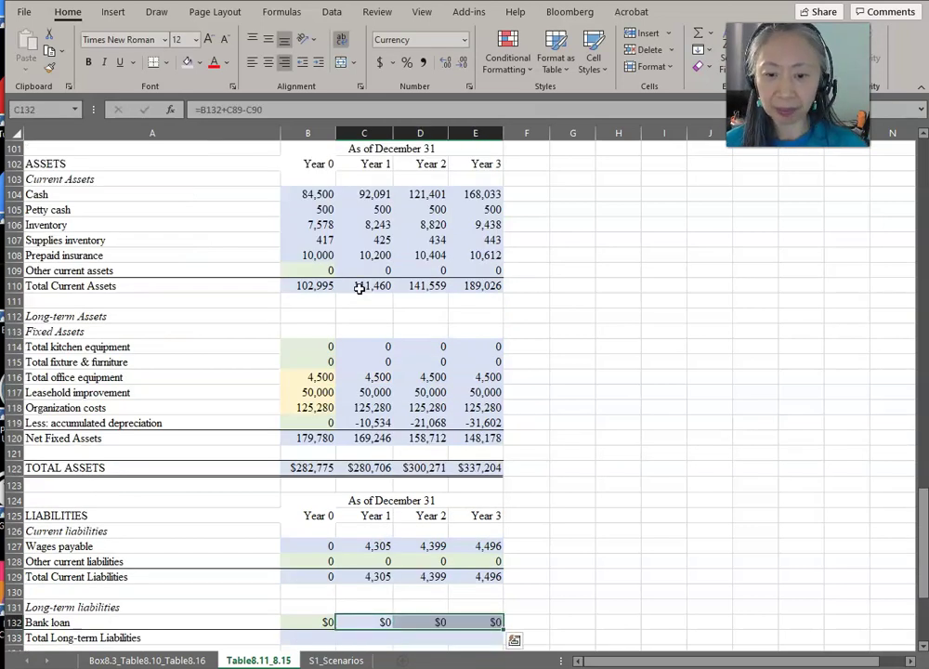
Step: Set Year 0 Total Long-term Liabilities in B133 equal to the bank loan (=B132)
scroll(360, 289, down, 2)
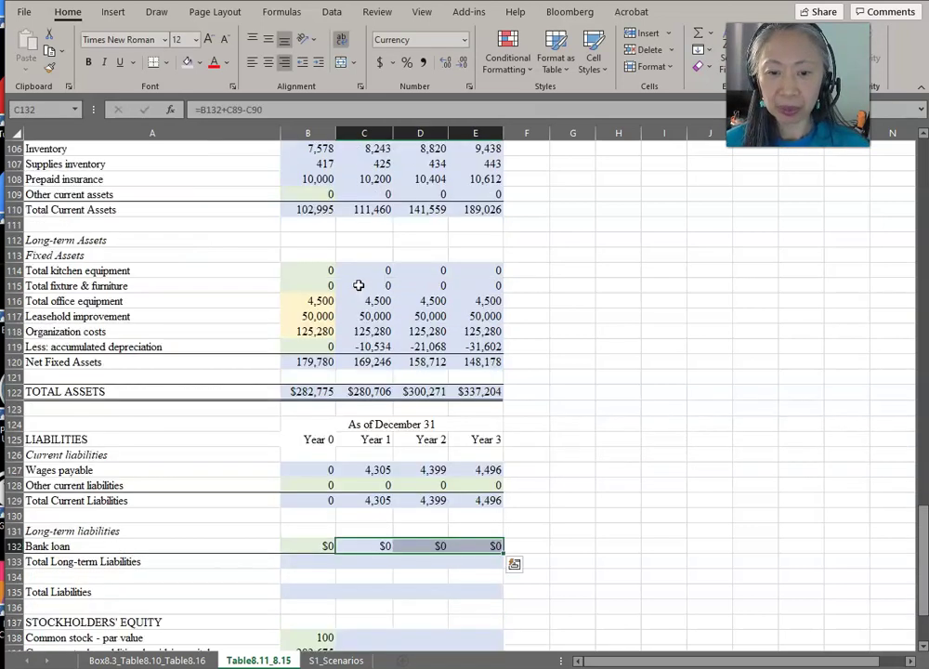
click(323, 573)
key(Up)
text(=B132)
key(Return)
Step: Copy the Total Long-term Liabilities formula in B133 across to Years 1 through 3 (C133:E133)
key(Up)
key(ctrl+c)
key(shift+Right)
key(shift+Right)
key(shift+Right)
key(ctrl+v)
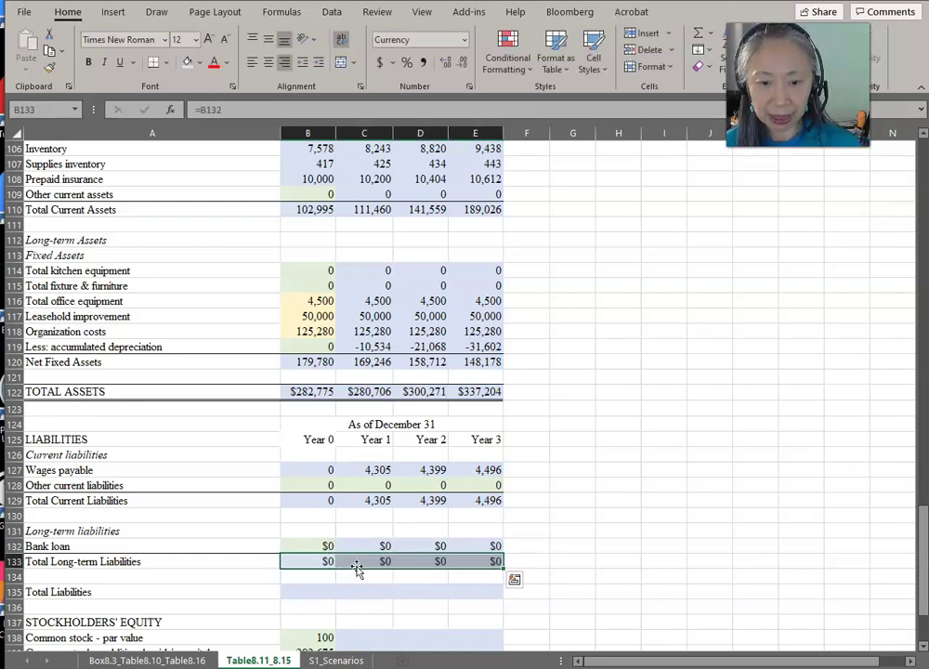
Step: Calculate Year 0 Total Liabilities in B135 as total current plus total long-term liabilities (=B129+B133)
key(Down)
key(Down)
text(=)
key(Up)
key(Up)
key(Up)
key(Up)
key(Up)
key(Up)
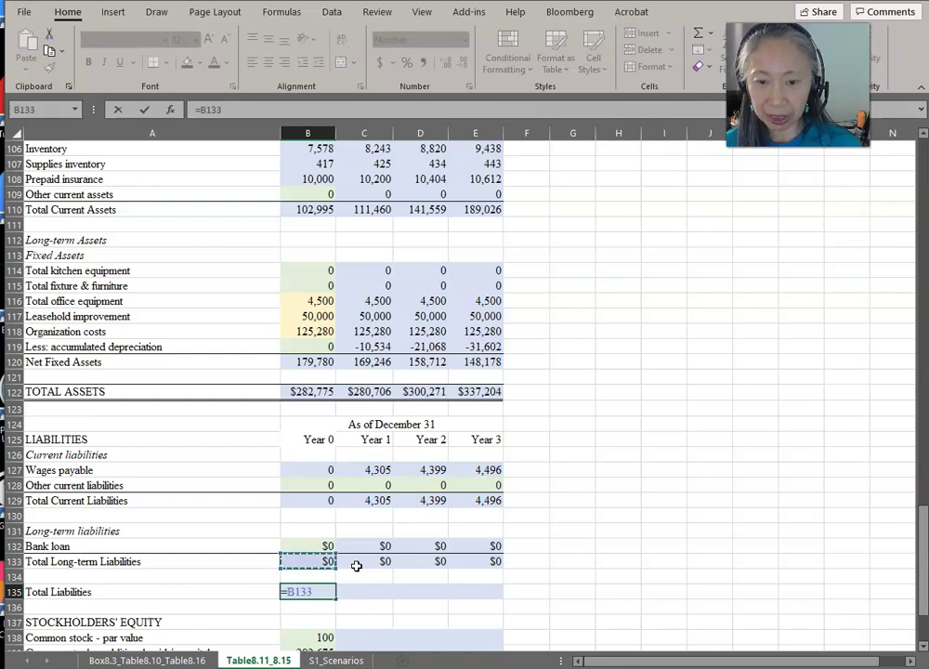
text(+)
key(Up)
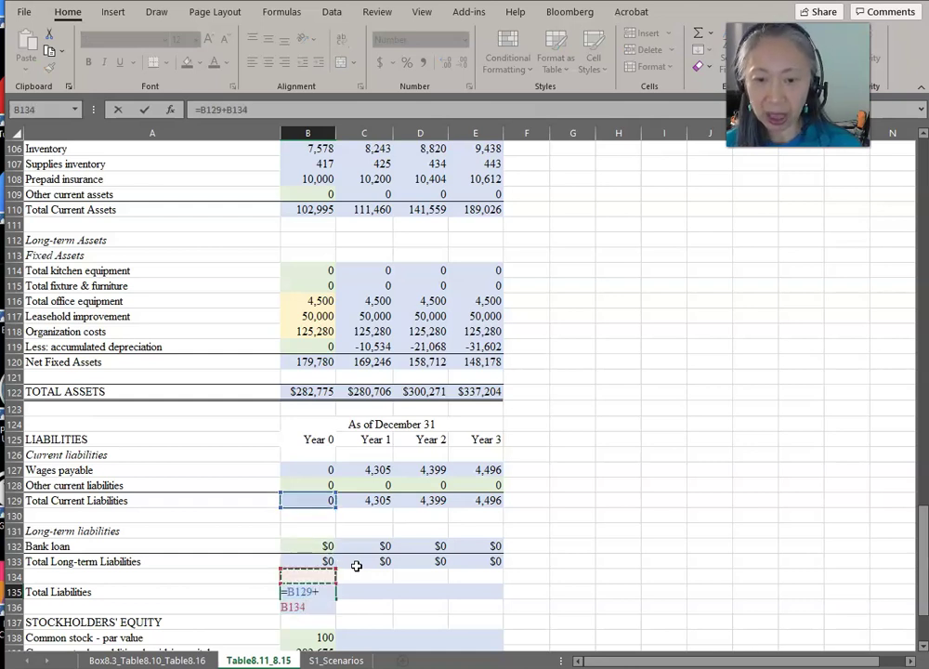
key(Up)
key(Return)
Step: Copy the Total Liabilities formula in B135 across to Years 1 through 3 (C135:E135)
key(Up)
key(ctrl+c)
key(shift+Right)
key(shift+Right)
key(shift+Right)
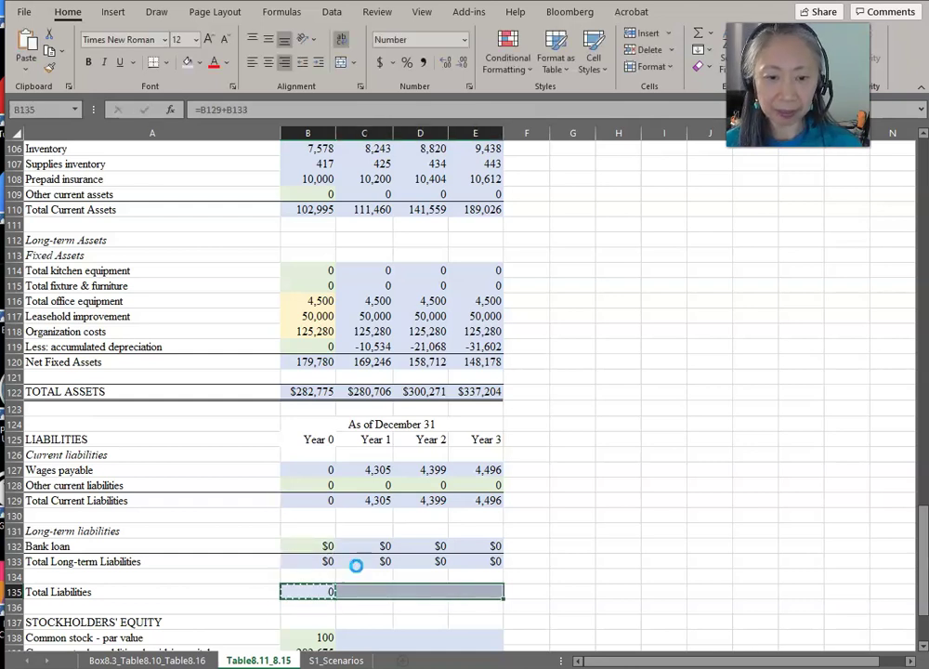
key(ctrl+v)
scroll(423, 519, down, 3)
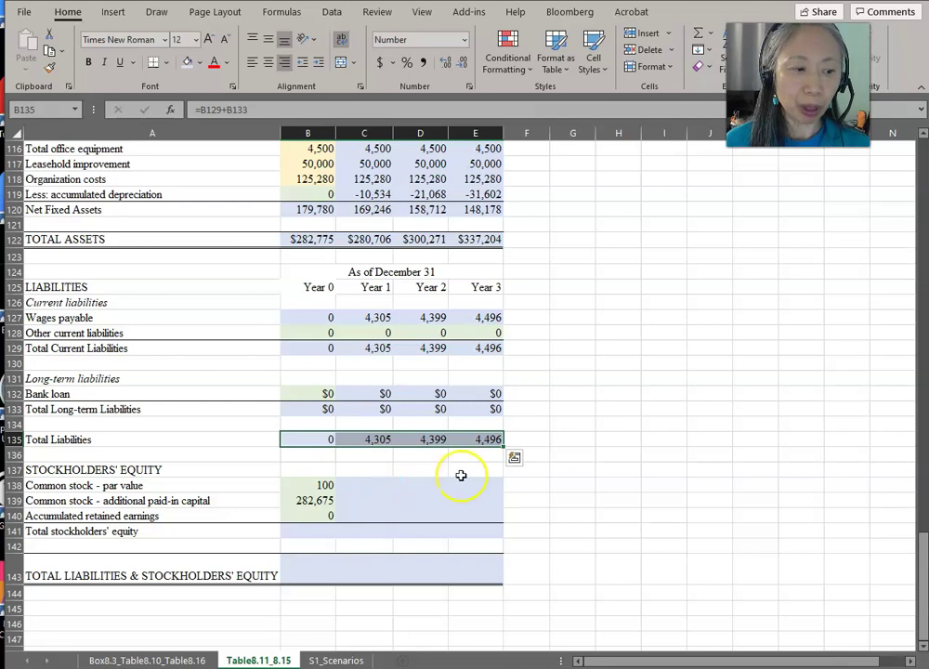
key(Escape)
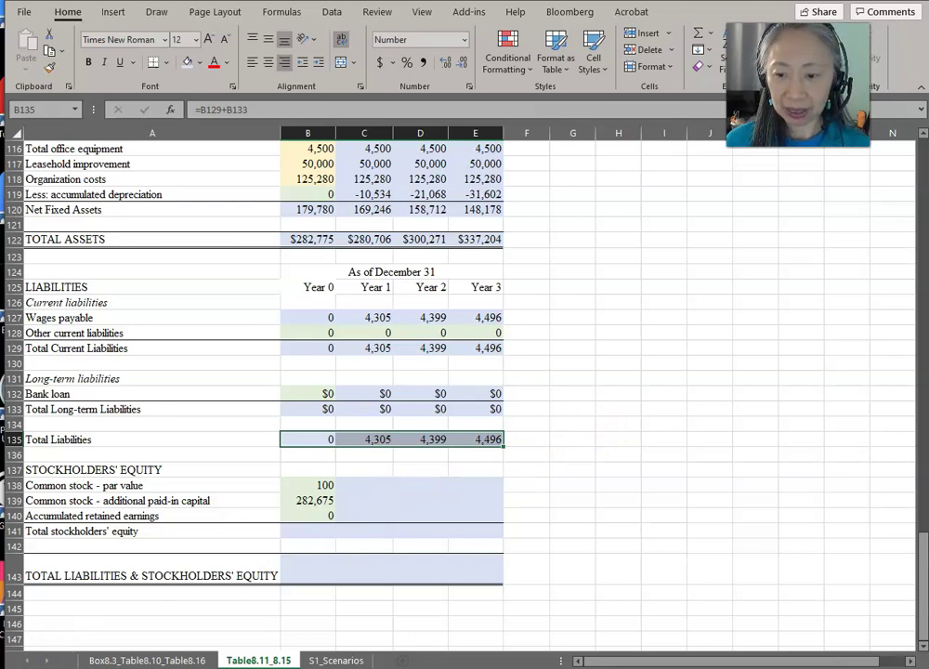
Step: Carry the Year 0 common stock par value forward to Year 1 in C138 (=B138)
scroll(369, 557, up, 3)
click(362, 604)
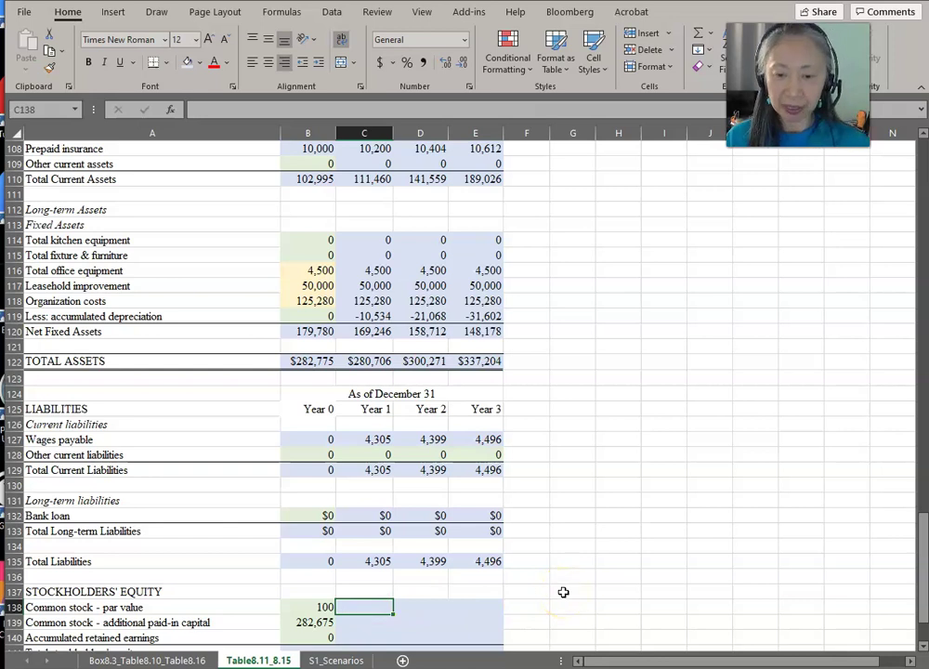
text(=)
key(Left)
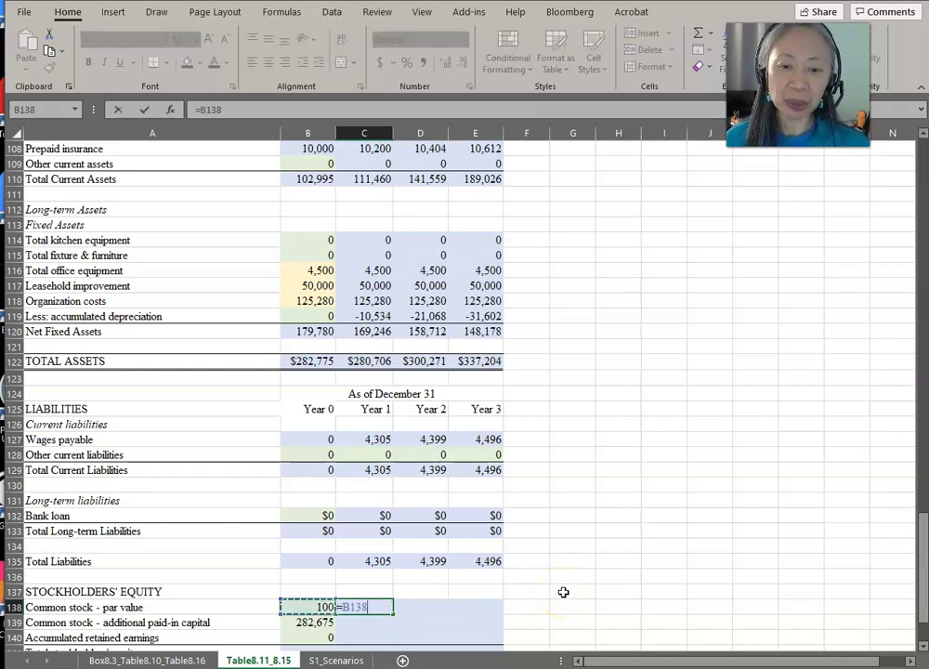
key(Return)
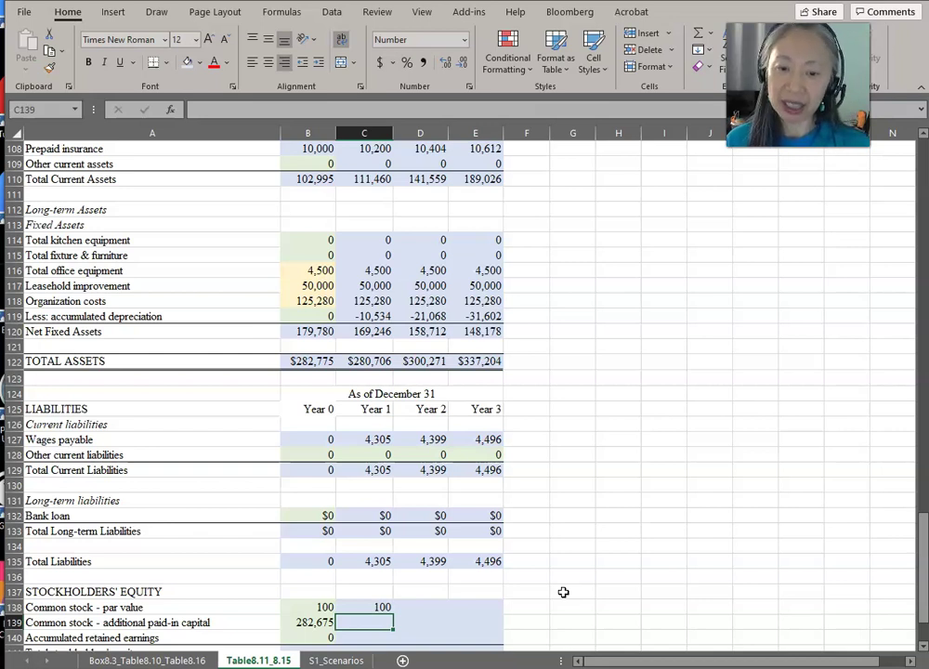
Step: Calculate Year 1 additional paid-in capital in C139 as the Year 0 amount plus new equity issued (=B139+C91)
text(=)
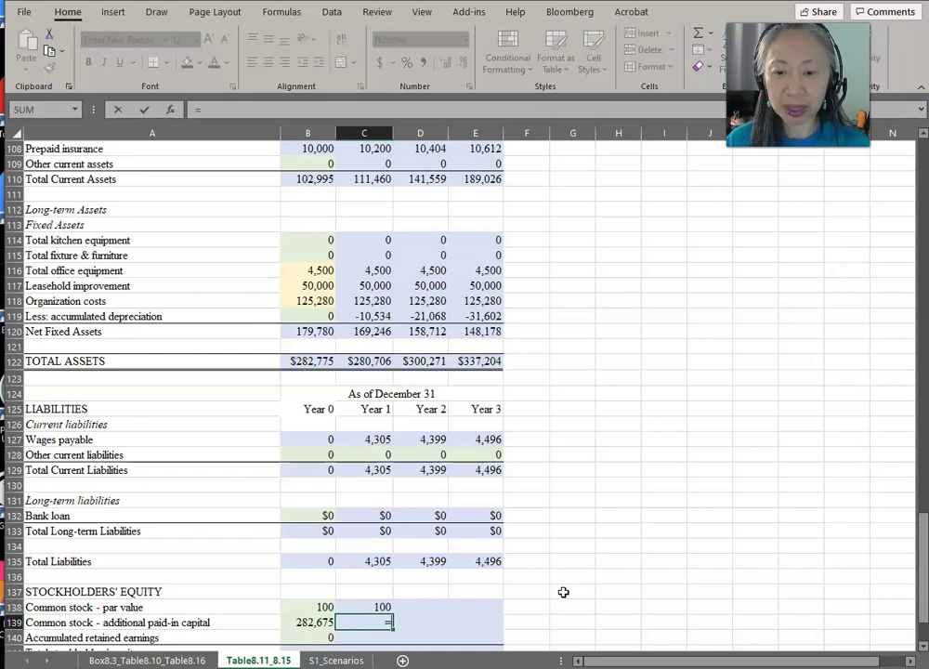
key(Left)
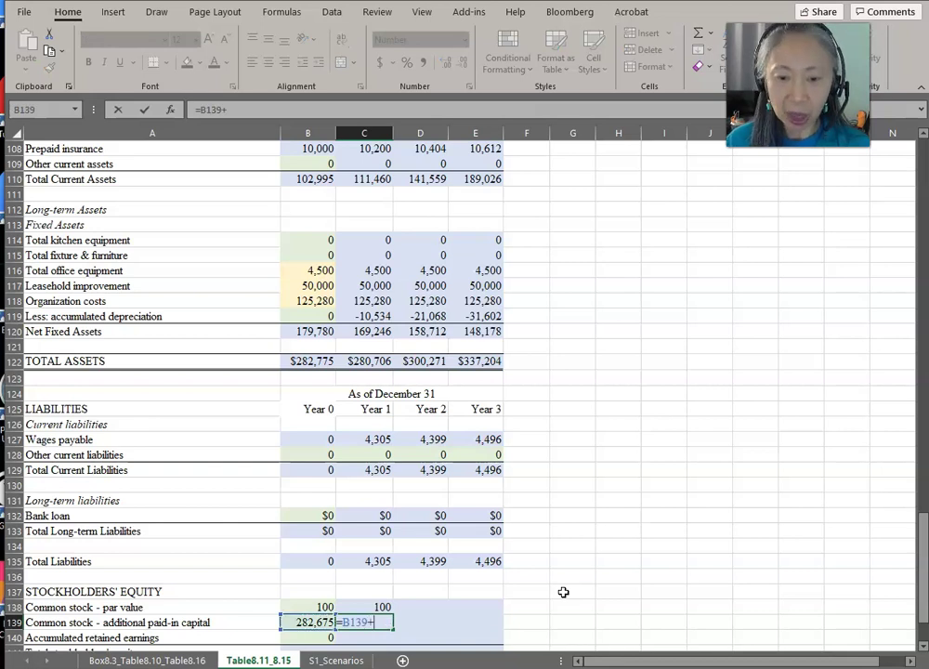
scroll(533, 566, up, 8)
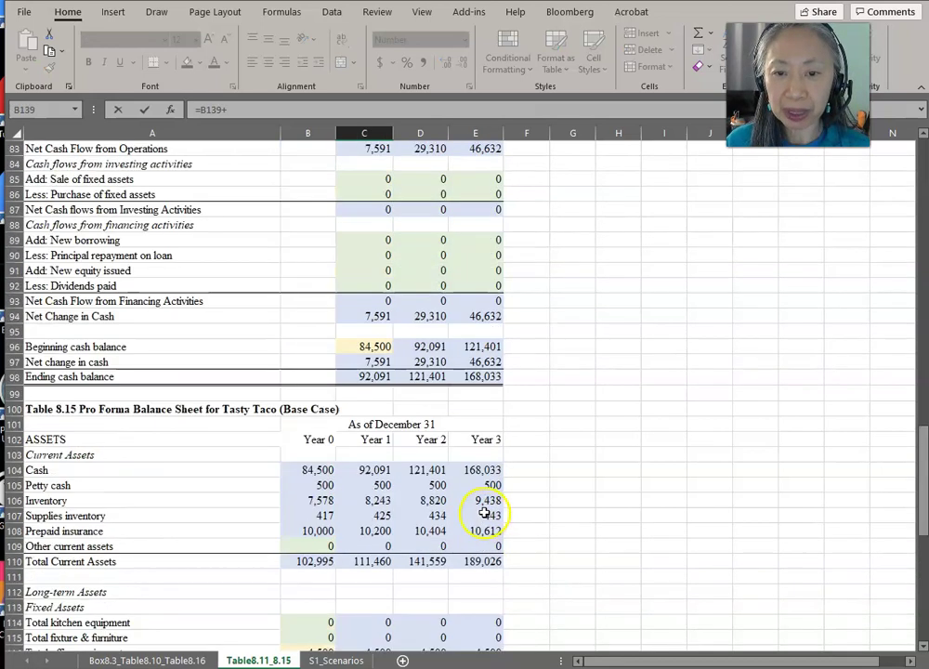
click(370, 272)
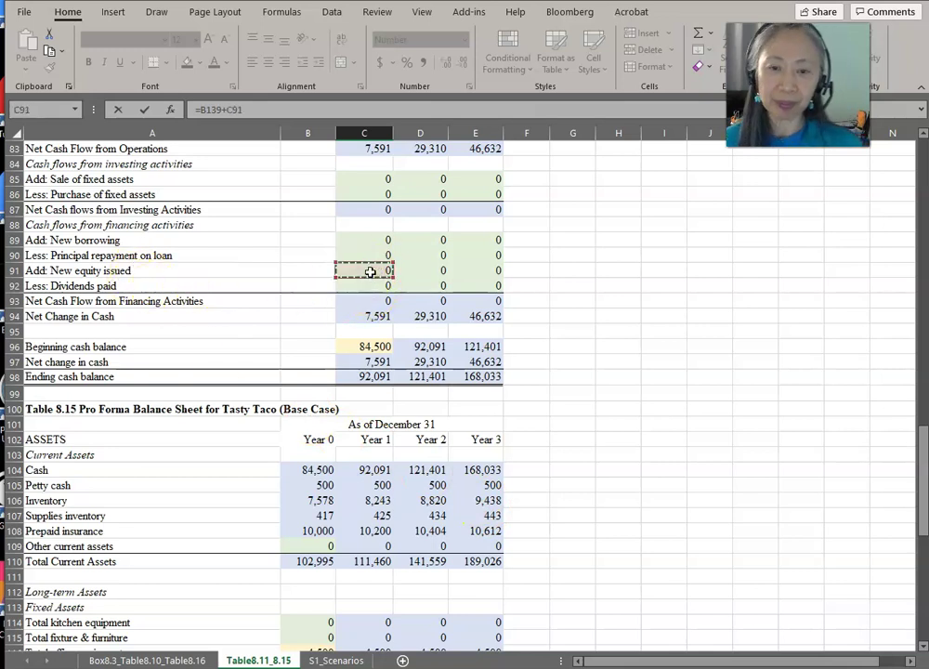
key(Return)
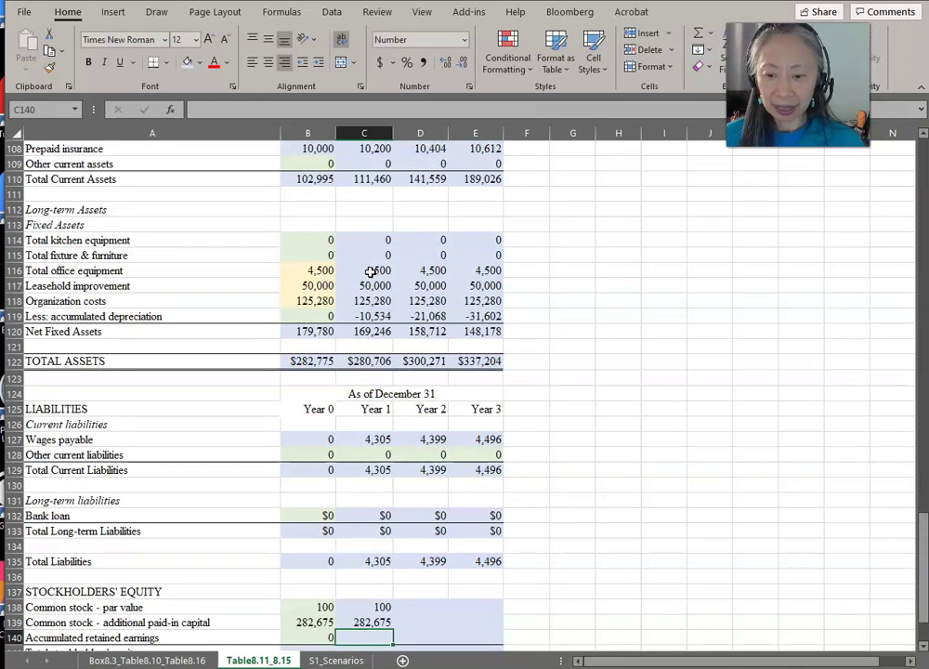
Step: Link Year 1 Accumulated retained earnings in C140 to the Table 8.12 ending accumulated retained earnings in C52
text(=)
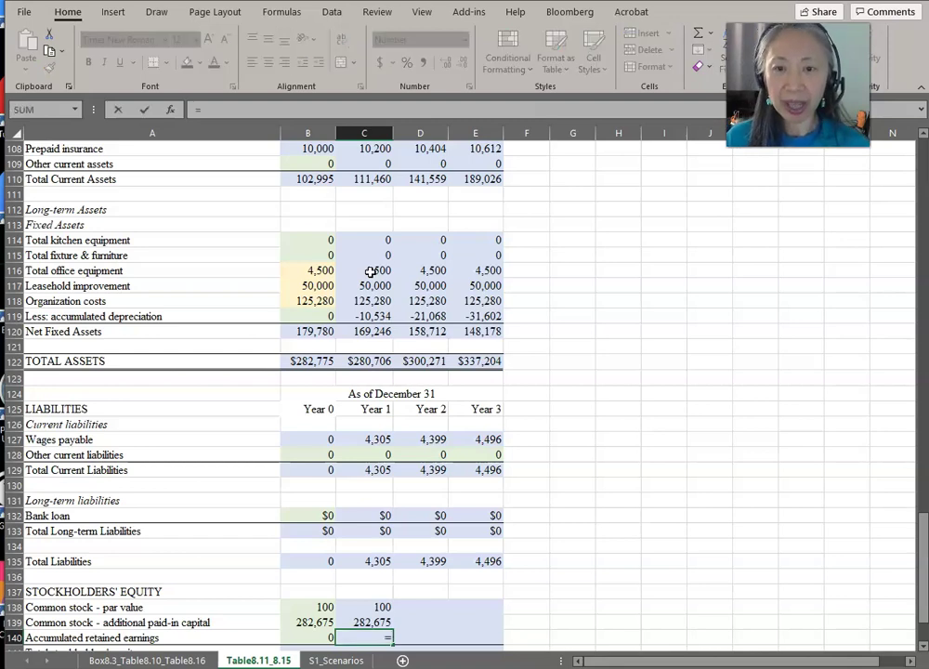
scroll(370, 272, up, 17)
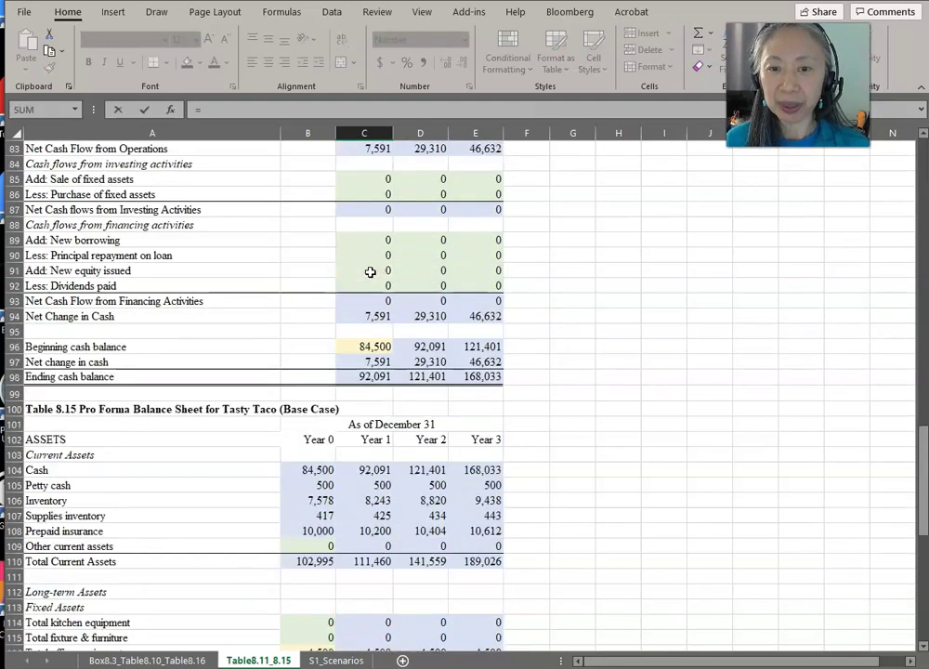
scroll(370, 272, up, 7)
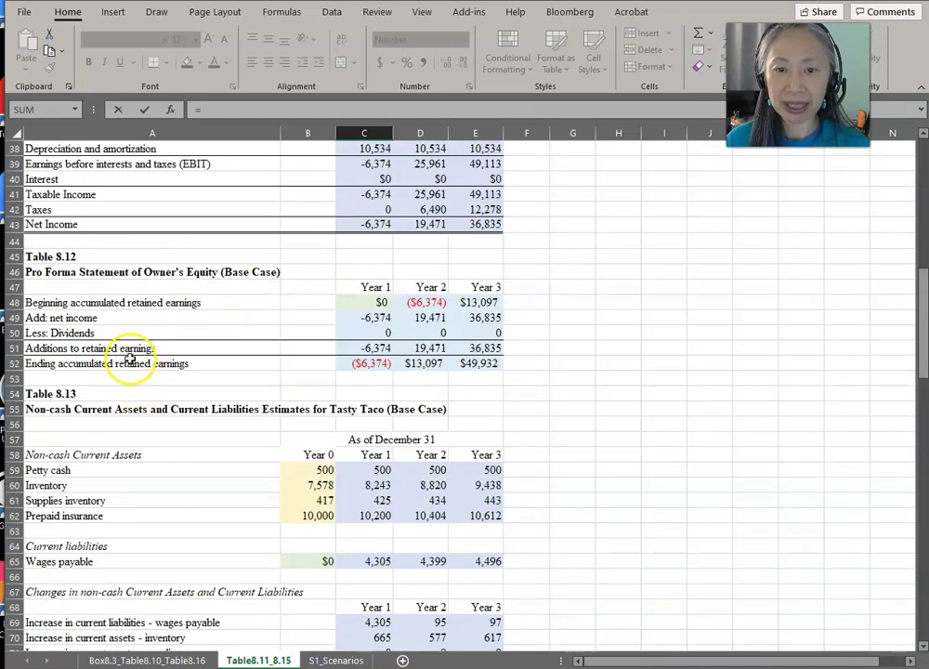
click(363, 364)
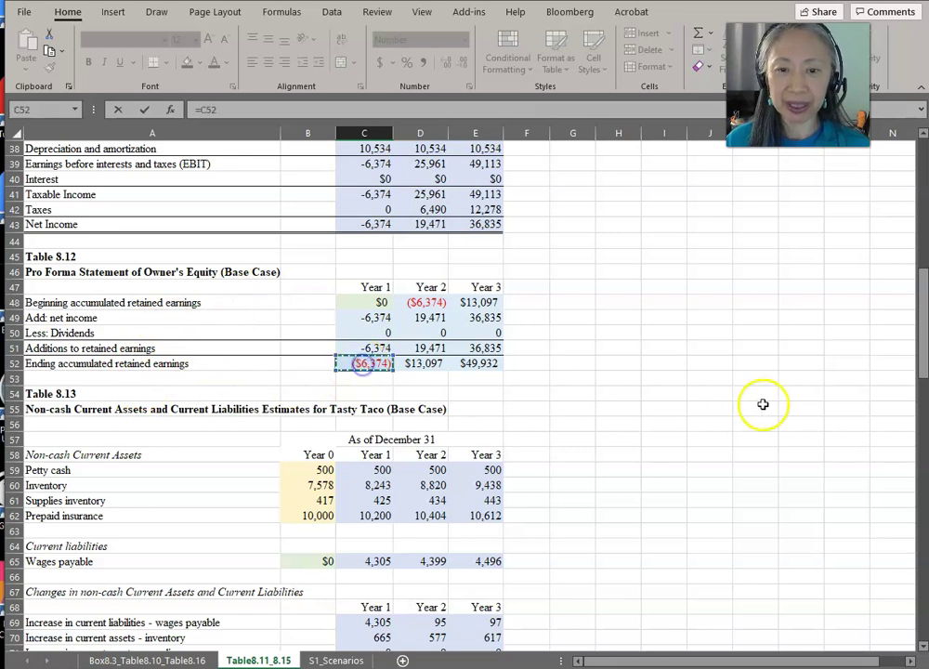
key(Escape)
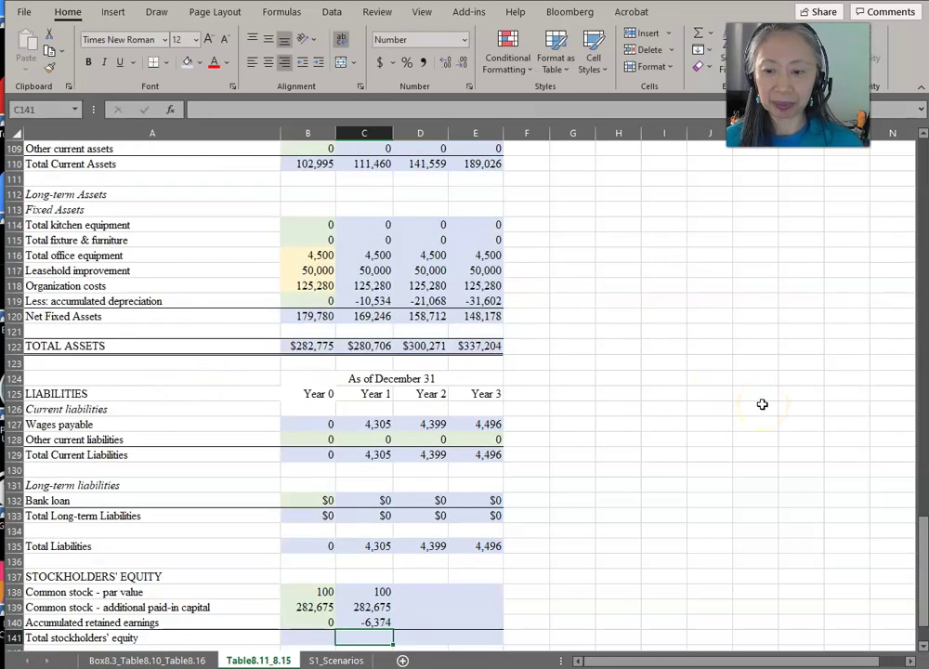
Step: Calculate Year 0 Total stockholders' equity in B141 by summing the three equity lines (=SUM(B138:B140))
key(Left)
text(=sum()
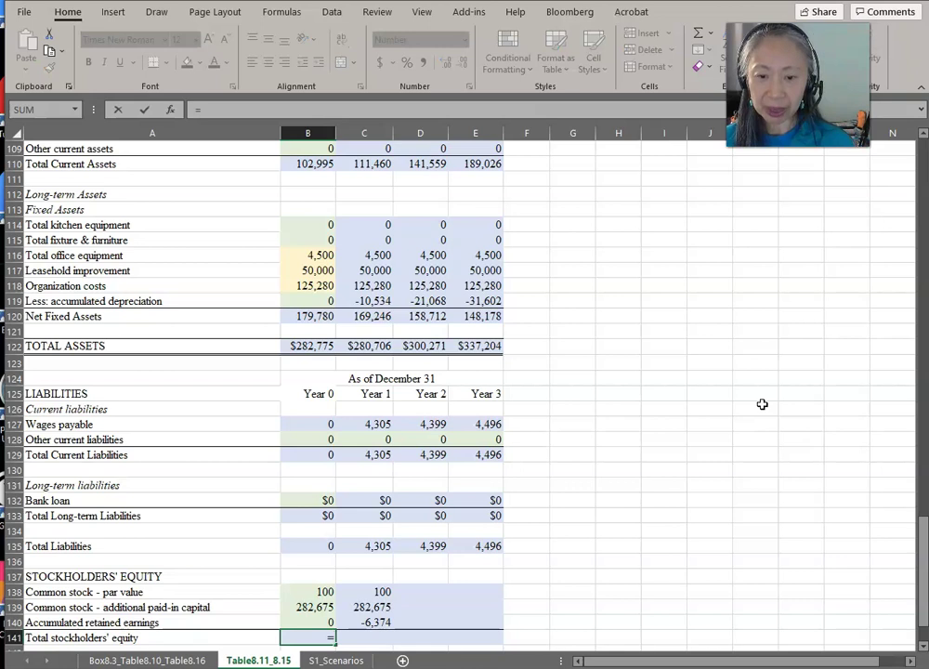
key(Up)
key(shift+Up)
key(shift+Up)
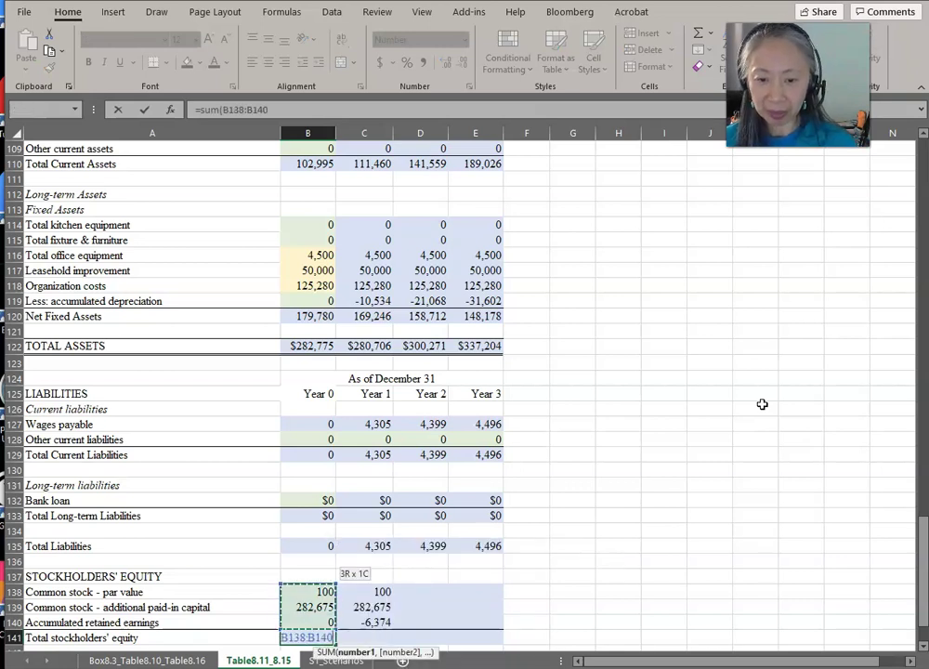
key(Return)
Step: Copy the Total stockholders' equity formula from B141 to Year 1 in C141
key(Up)
key(ctrl+c)
key(Right)
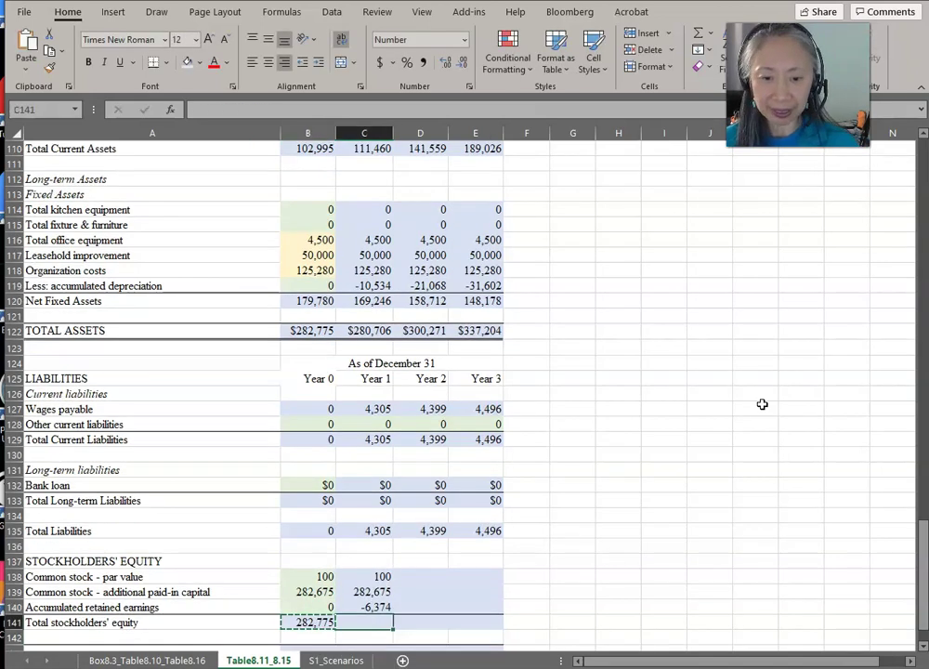
key(ctrl+v)
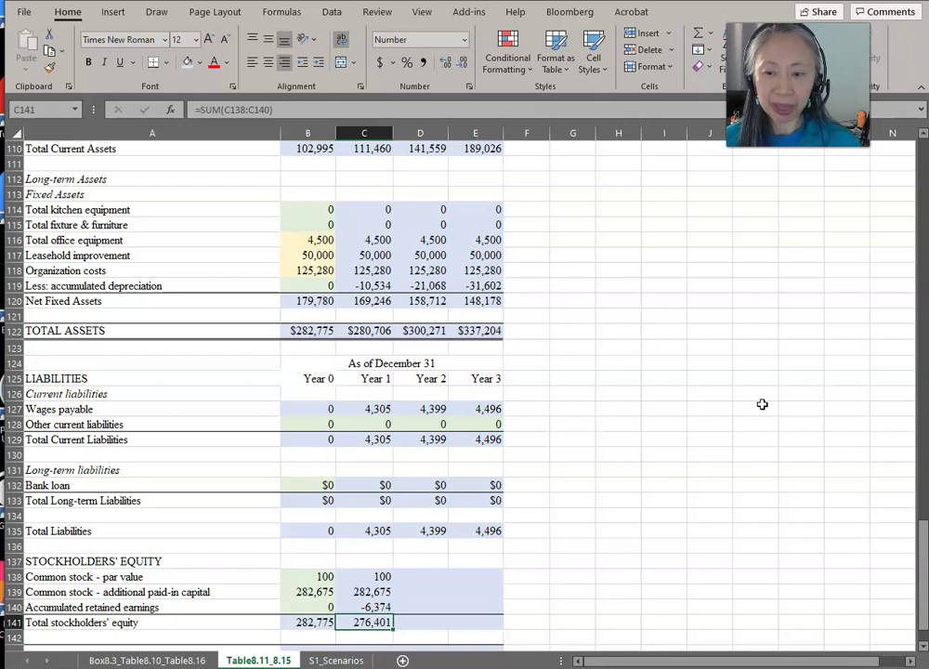
Step: Copy the Year 1 stockholders' equity formulas in C138:C141 across to Years 2 and 3 (D138:E141)
key(Up)
key(Up)
key(Up)
key(shift+Down)
key(shift+Down)
key(shift+Down)
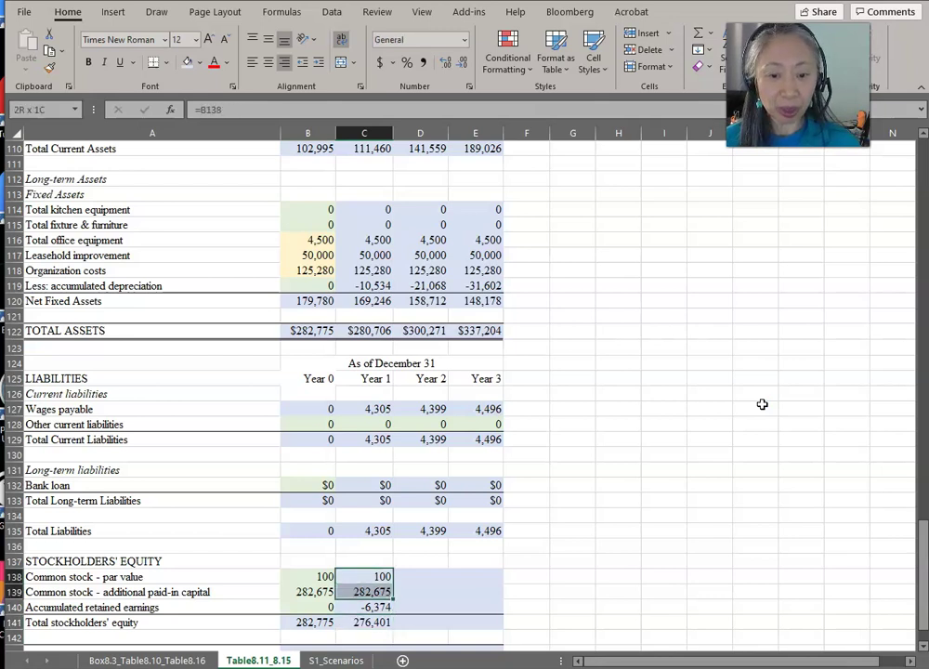
key(ctrl+c)
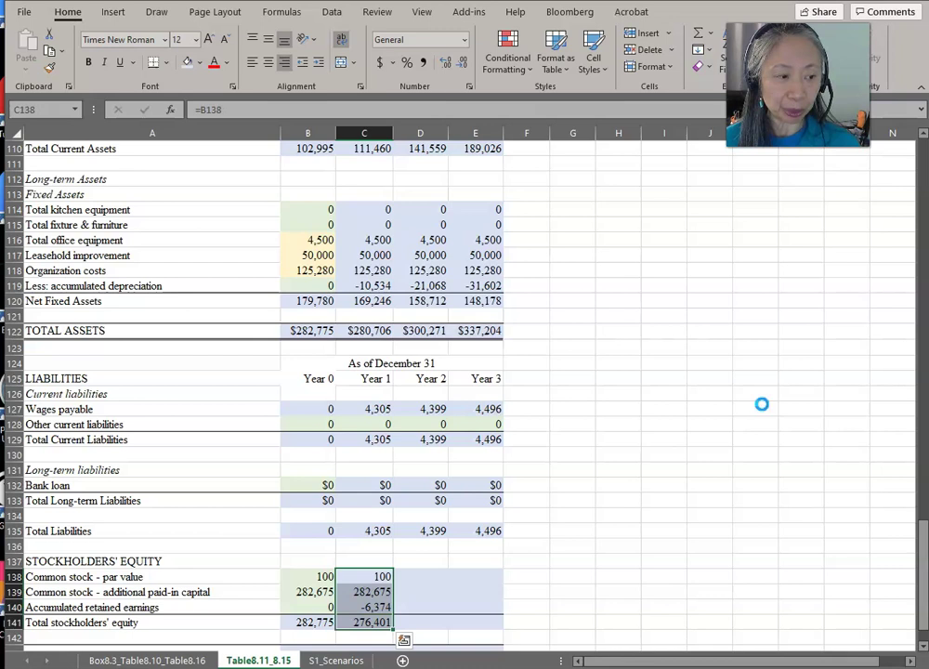
key(Right)
key(shift+Right)
key(ctrl+v)
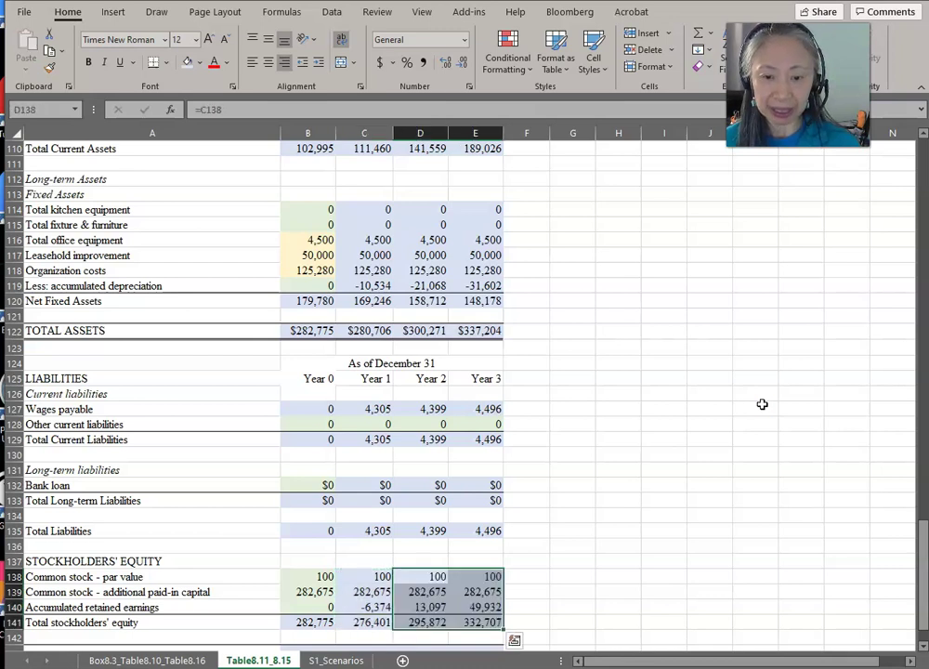
Step: Calculate Year 0 total liabilities and stockholders' equity in B143 by adding total liabilities and total stockholders' equity (=B135+B141)
key(Down)
key(Down)
key(Down)
key(Down)
key(Down)
key(Down)
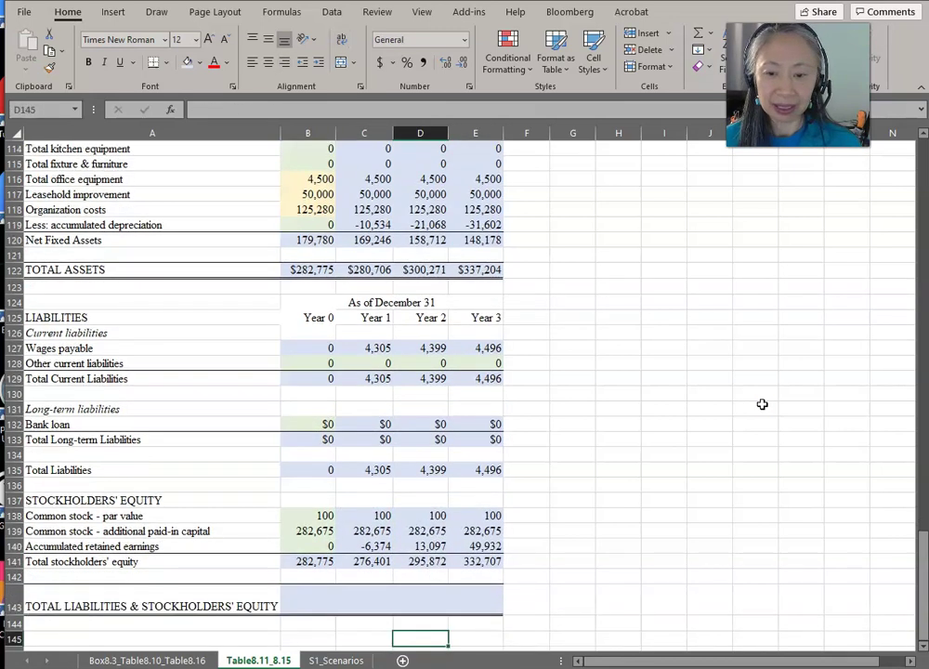
key(Up)
key(Left)
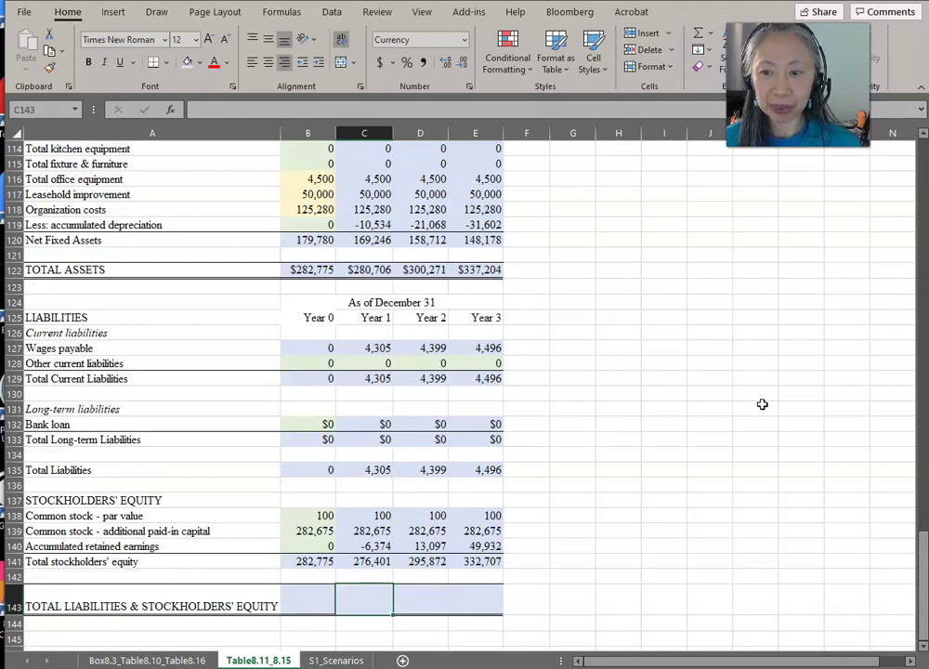
key(Left)
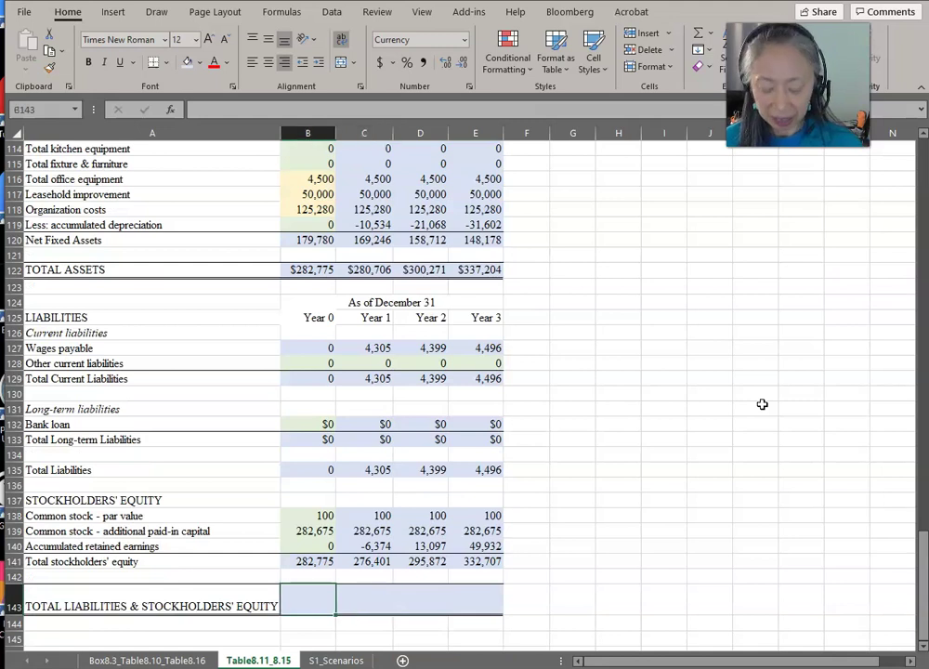
text(=)
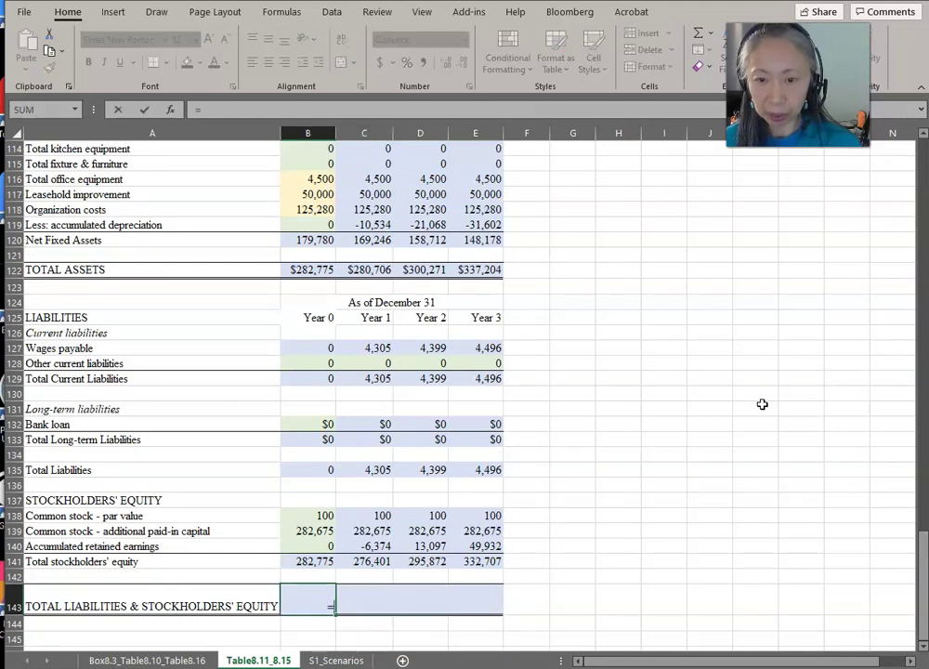
click(326, 469)
text(+)
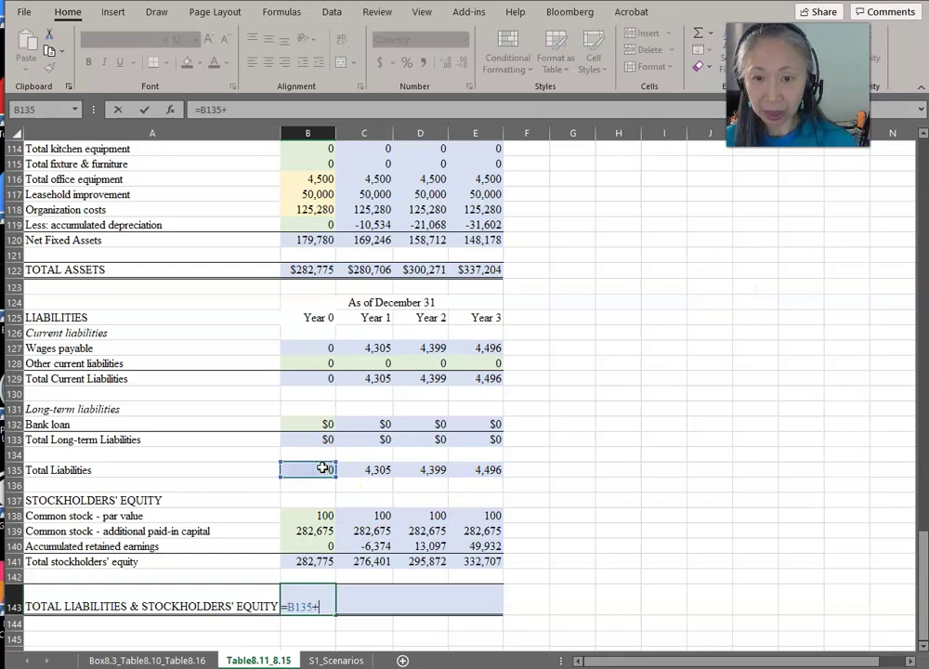
click(289, 561)
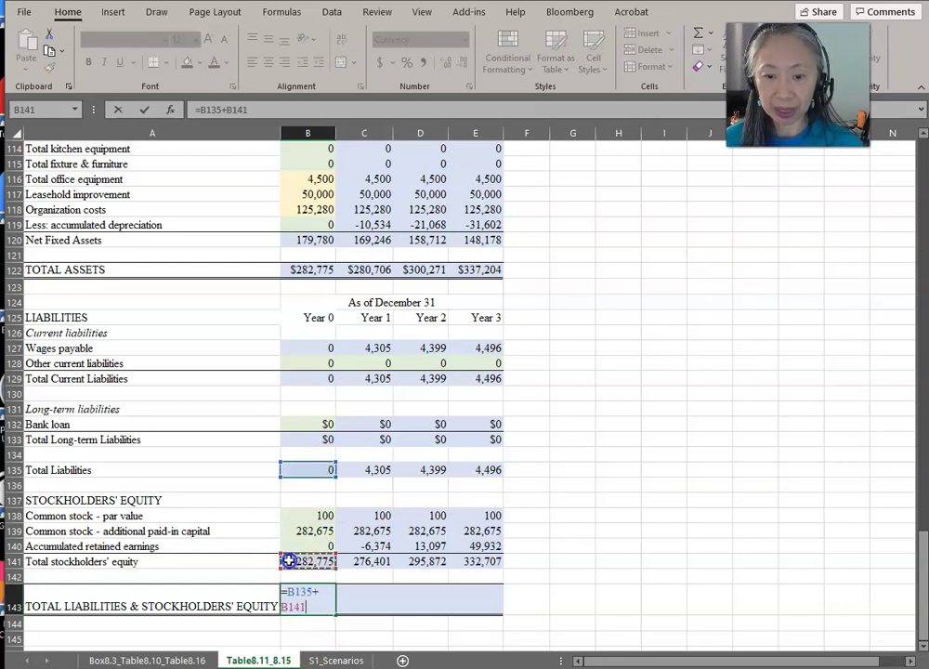
key(Return)
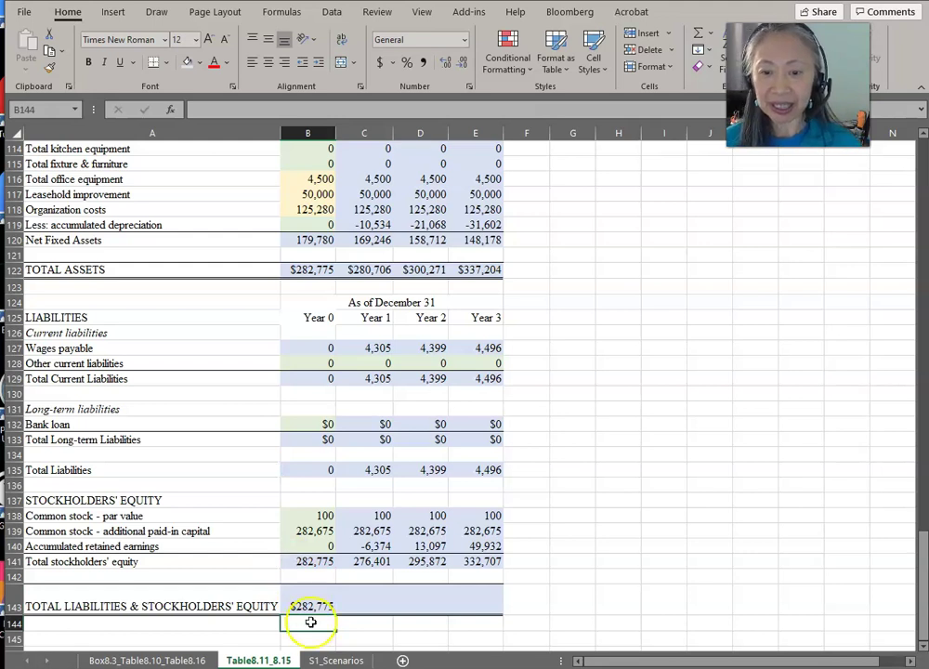
Step: Copy the total liabilities and stockholders' equity formula in B143 across to Years 1 through 3 (C143:E143)
click(310, 602)
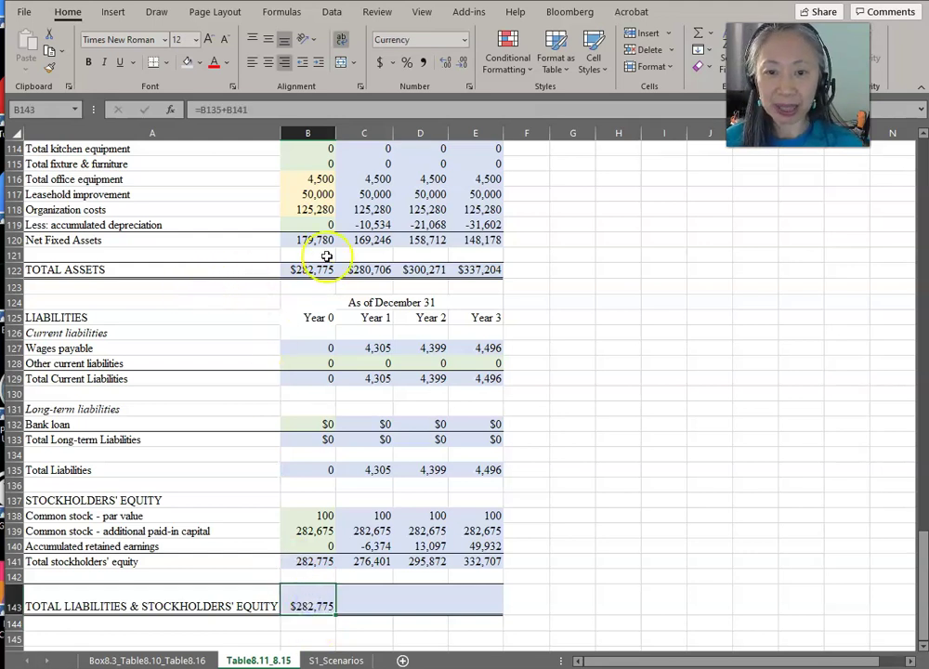
click(304, 603)
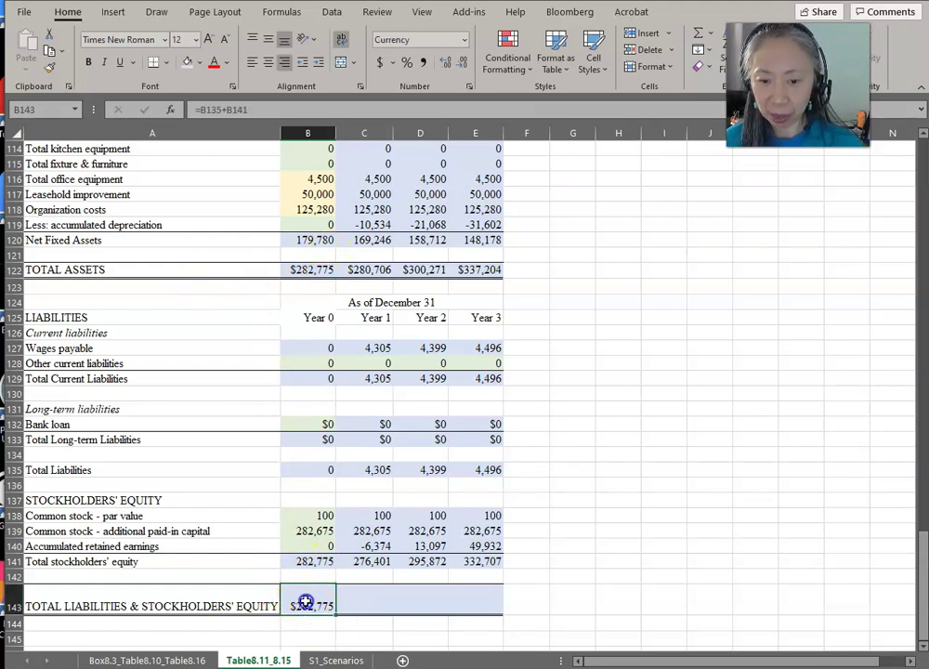
key(shift+Right)
key(shift+Right)
key(shift+Right)
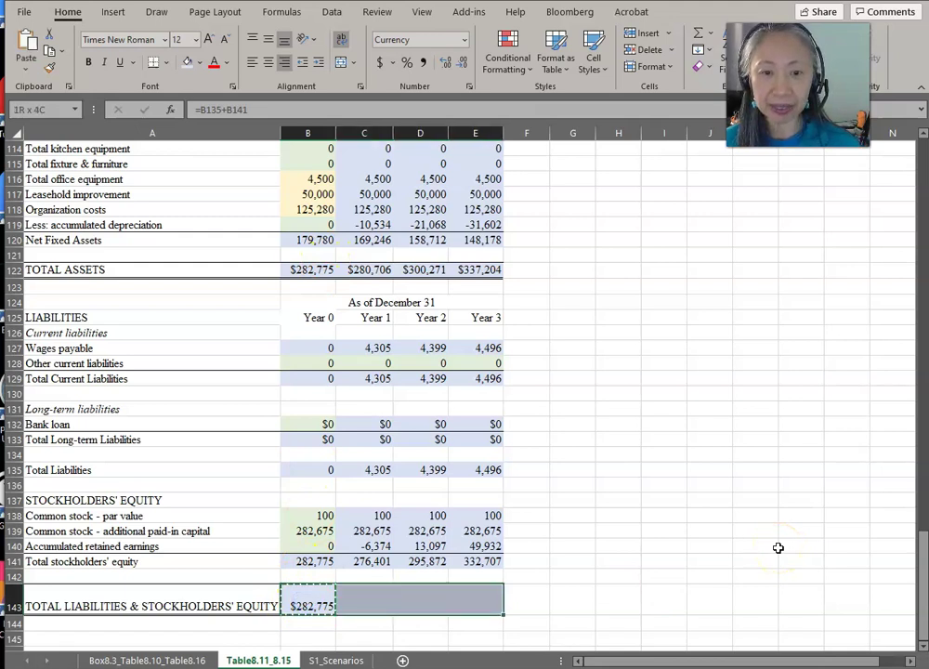
key(ctrl+r)
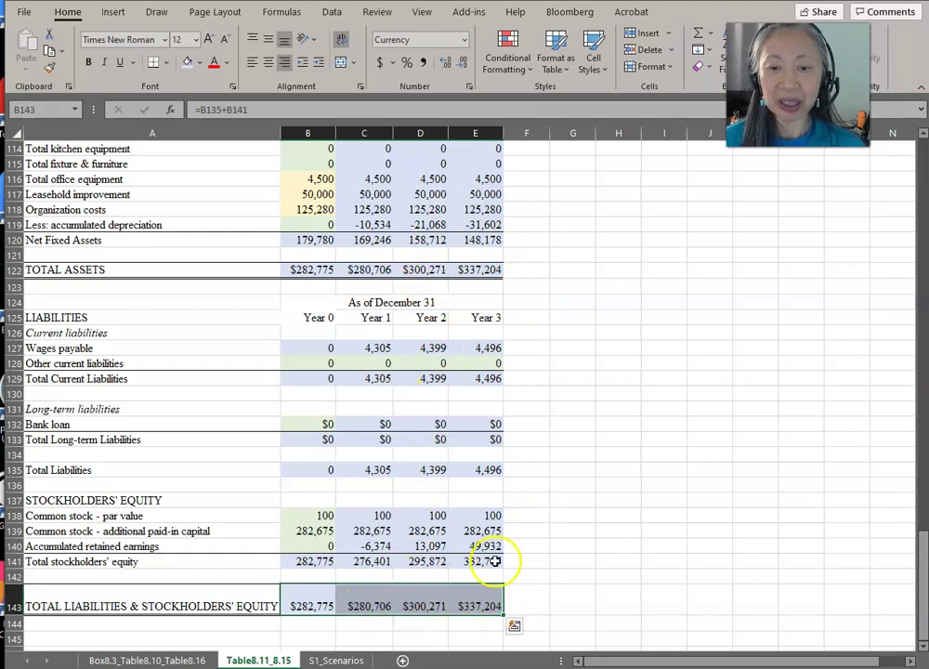
click(581, 510)
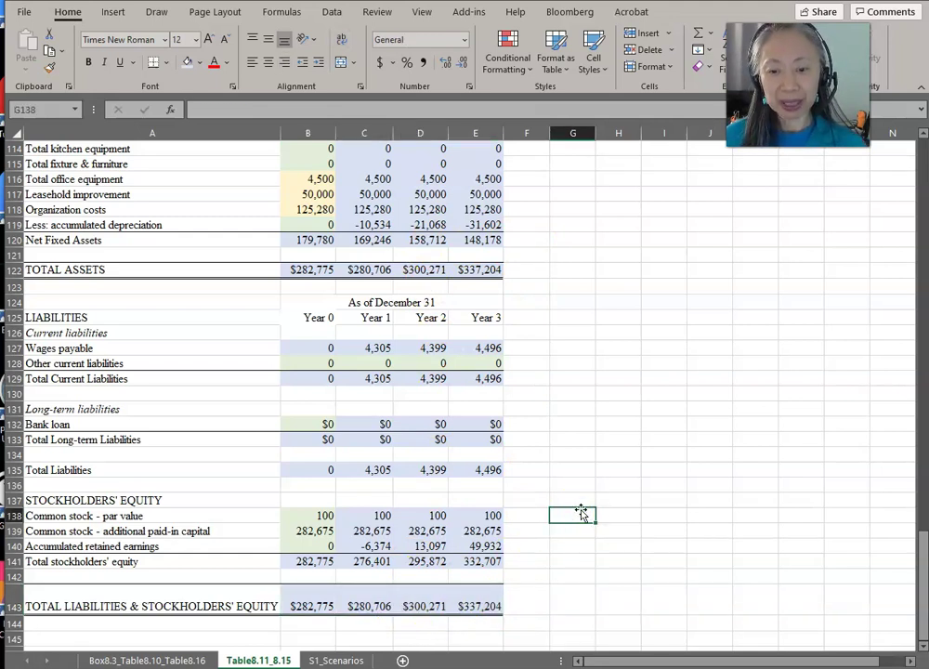
click(625, 280)
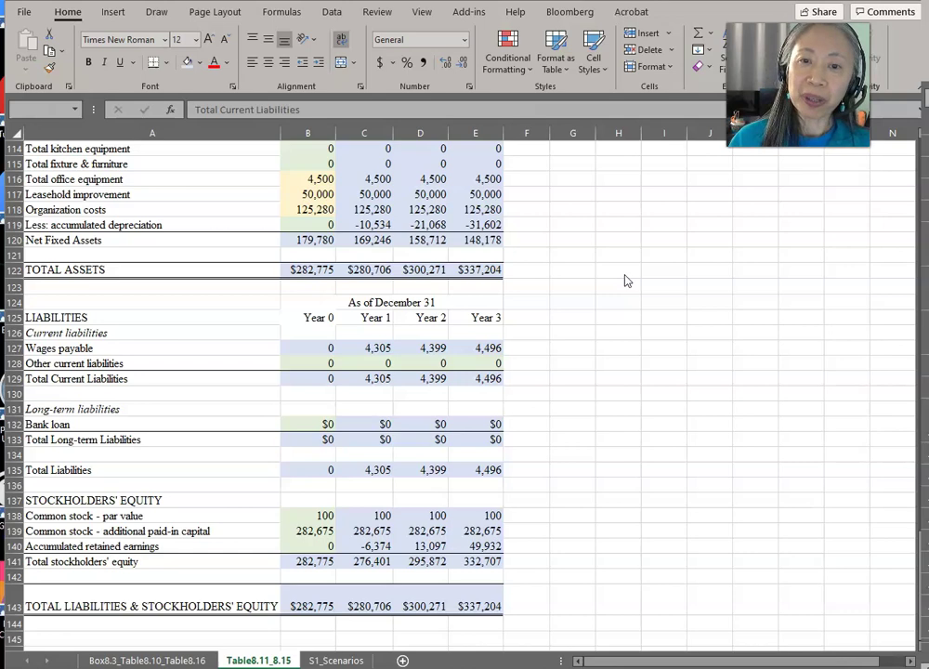
Step: Review the Box 8.3 base case assumptions and the best, base and worst case columns on the S1_Scenarios sheet
click(184, 662)
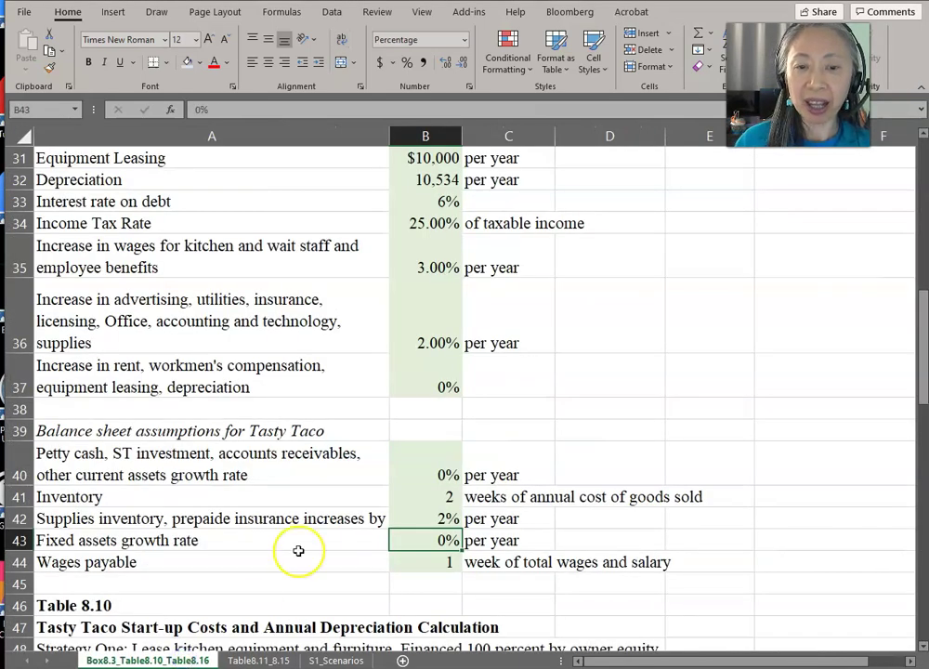
scroll(299, 551, up, 7)
scroll(298, 551, up, 3)
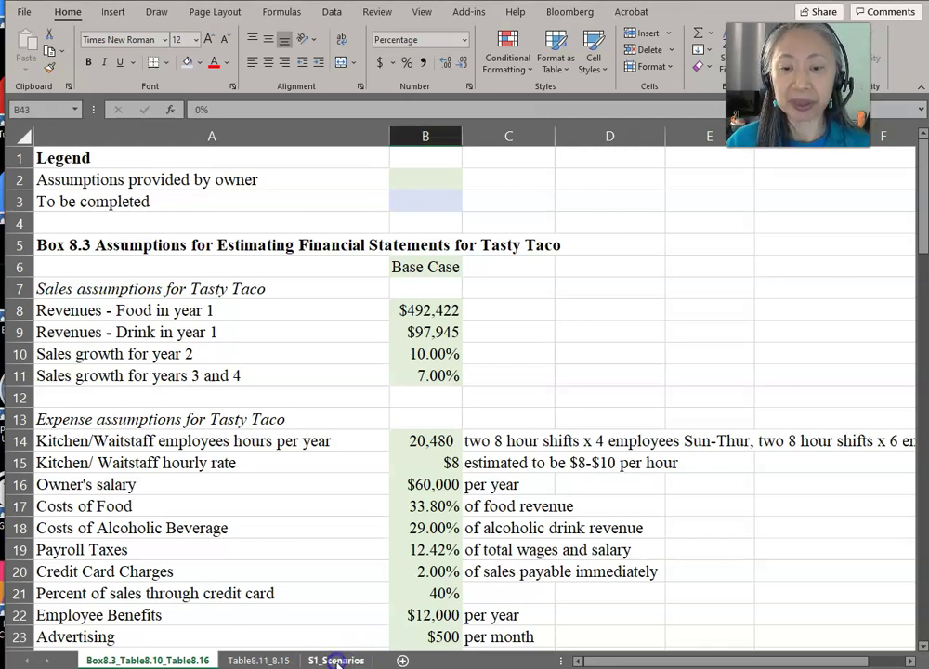
click(336, 660)
scroll(328, 425, up, 10)
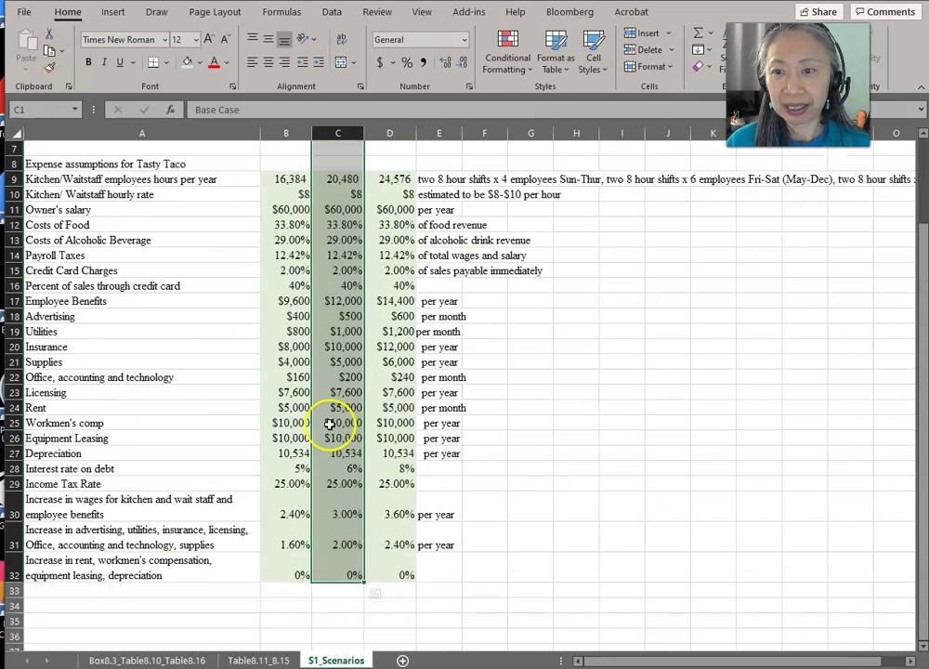
click(334, 388)
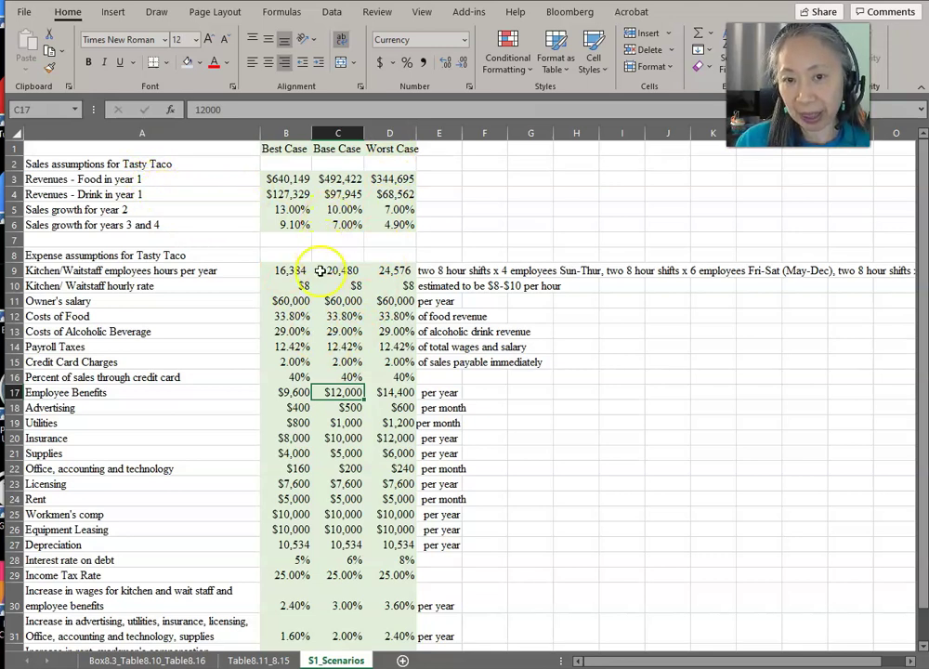
click(148, 661)
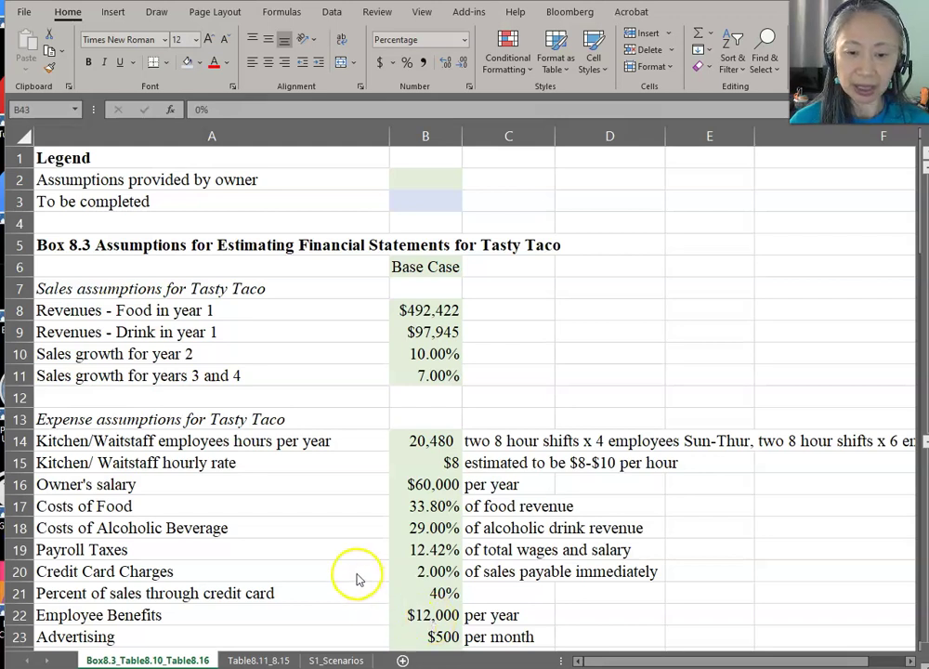
scroll(357, 575, down, 3)
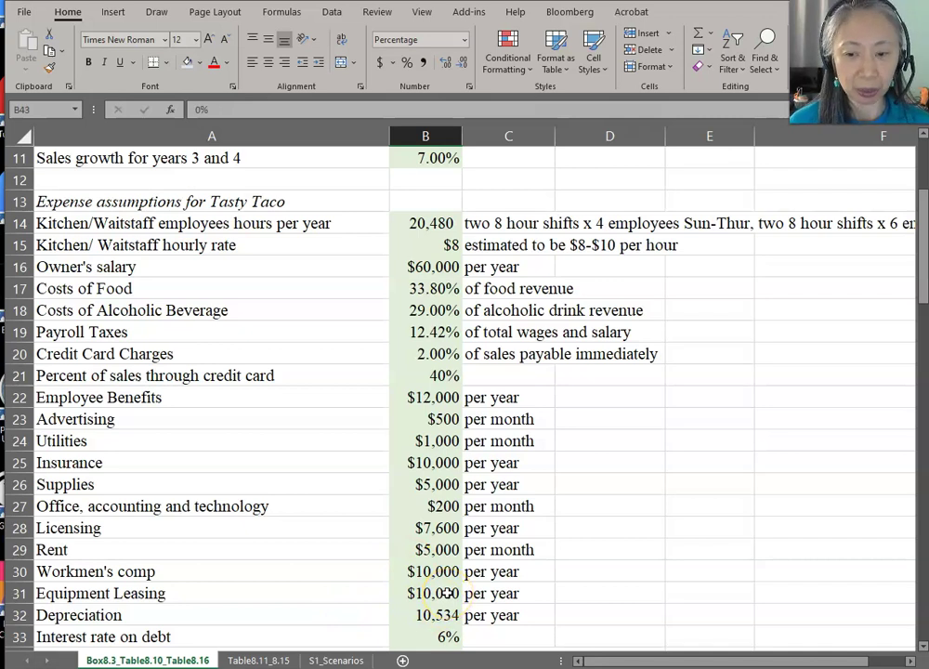
scroll(447, 593, down, 2)
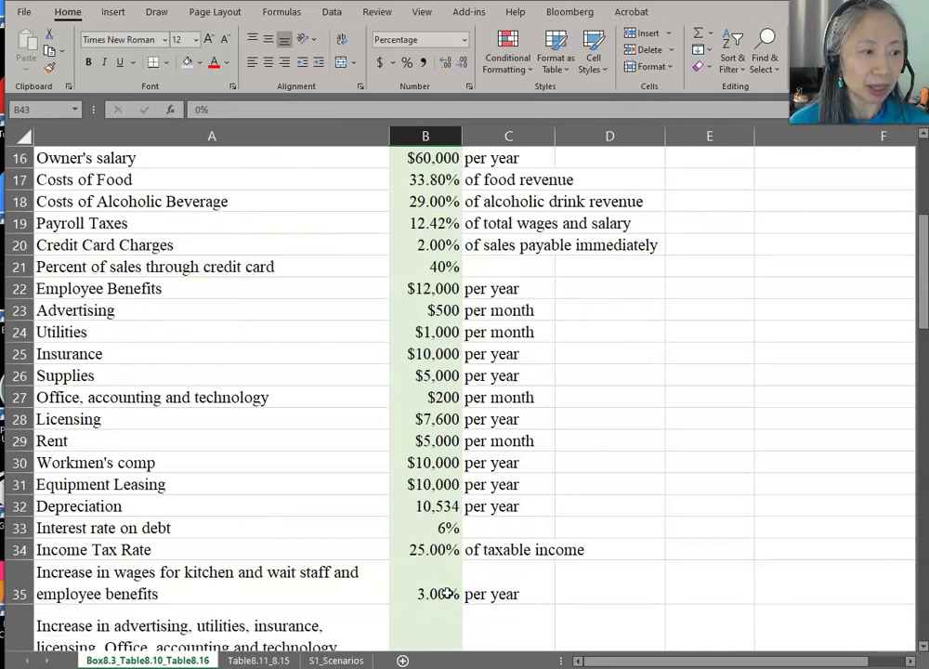
scroll(447, 593, down, 2)
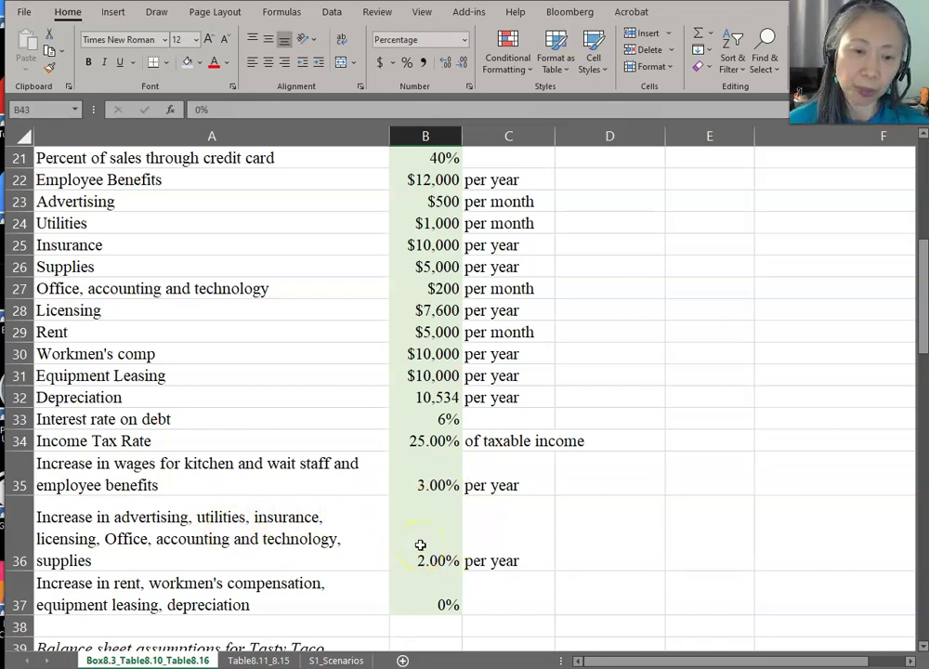
scroll(420, 546, up, 7)
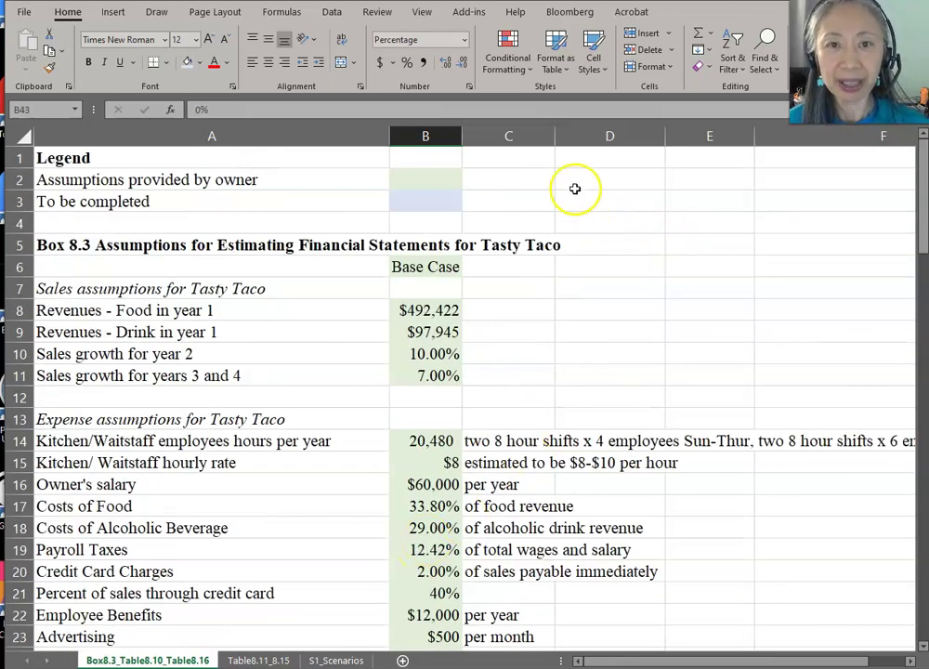
Step: Start a new scenario named Base_Case in Scenario Manager on the Box 8.3 assumptions sheet
click(335, 16)
click(660, 58)
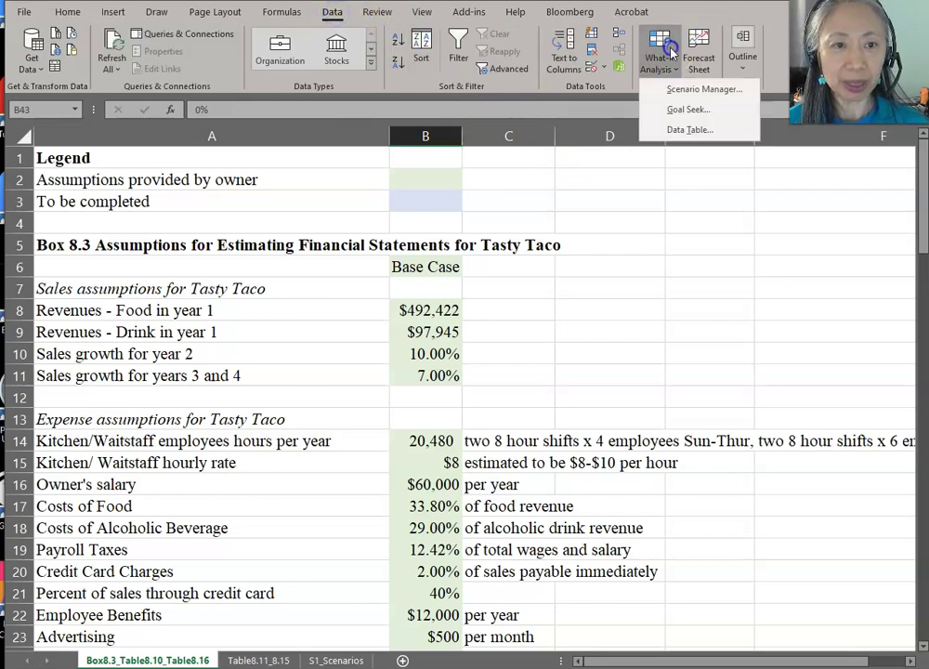
click(690, 91)
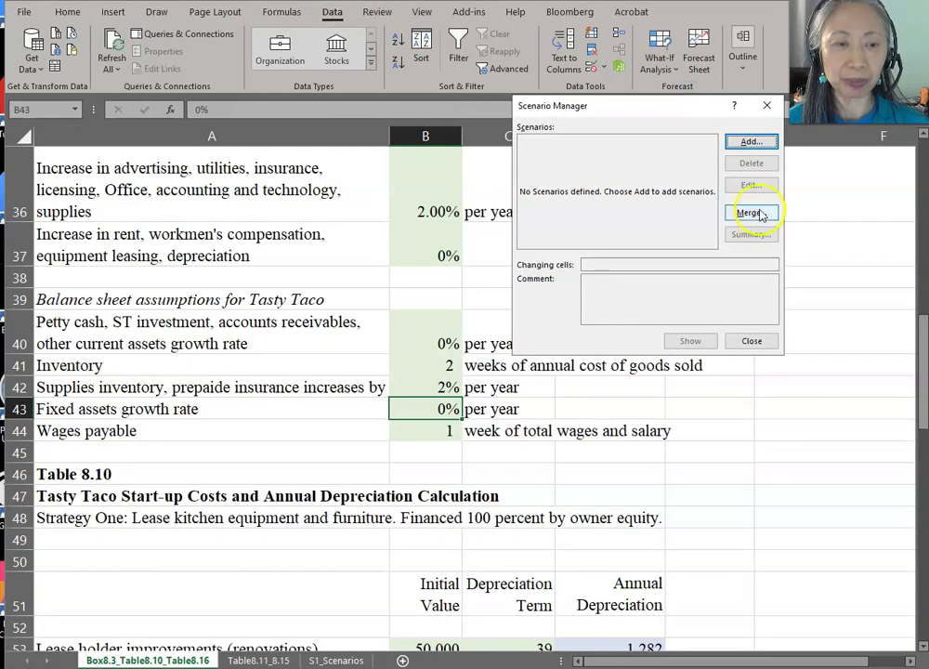
click(751, 142)
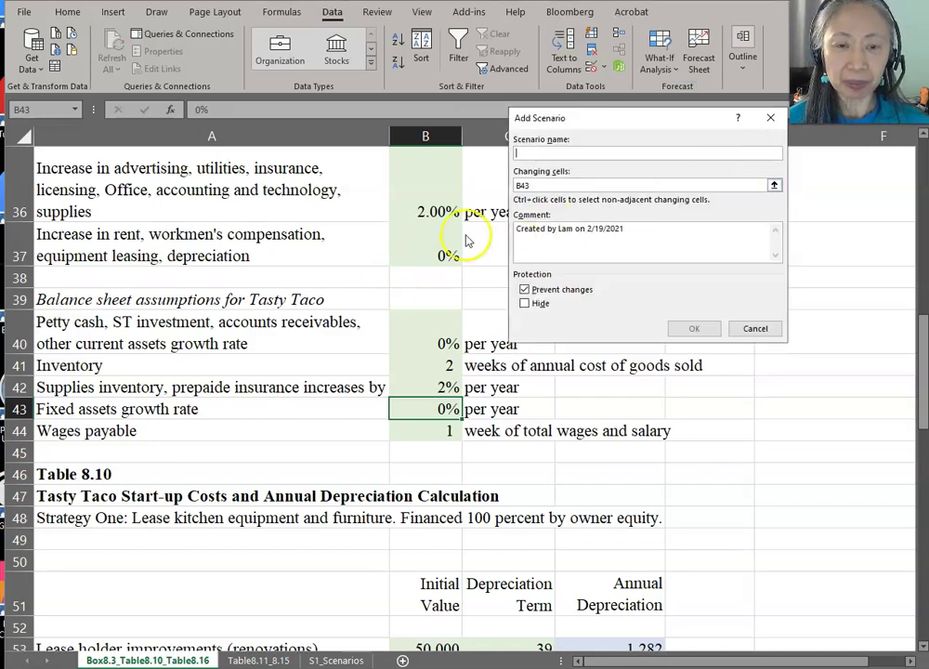
text(Base_Case)
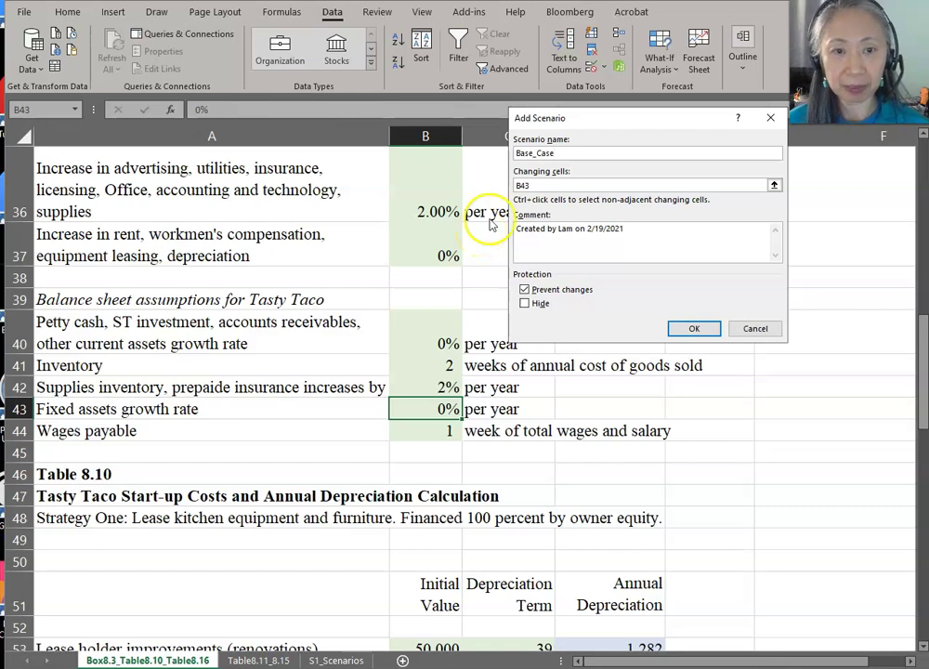
Step: Replace the scenario's changing cells with the case label in B6 and the sales assumptions in B8:B11
key(Tab)
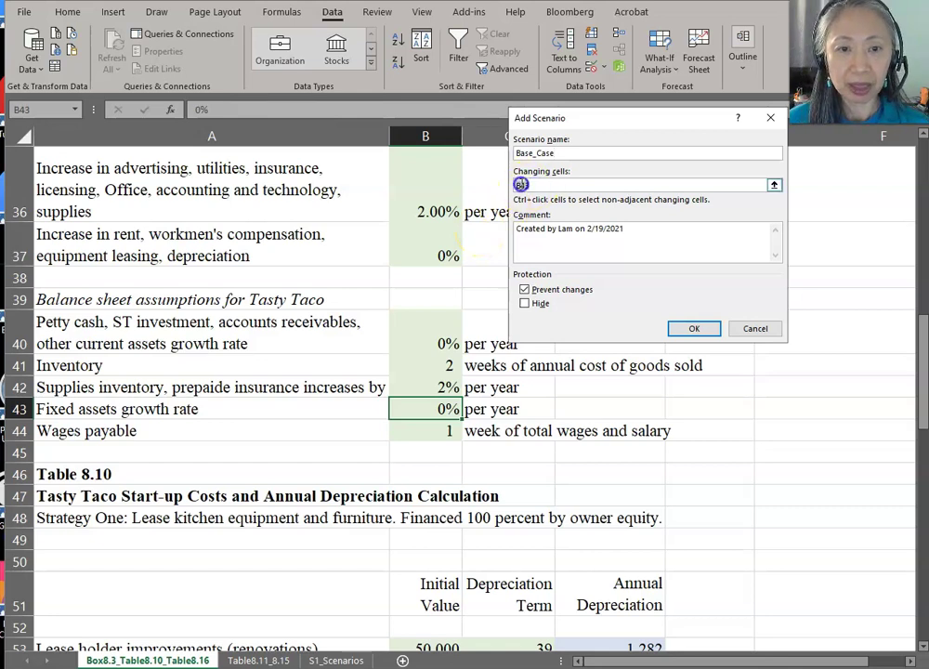
click(587, 179)
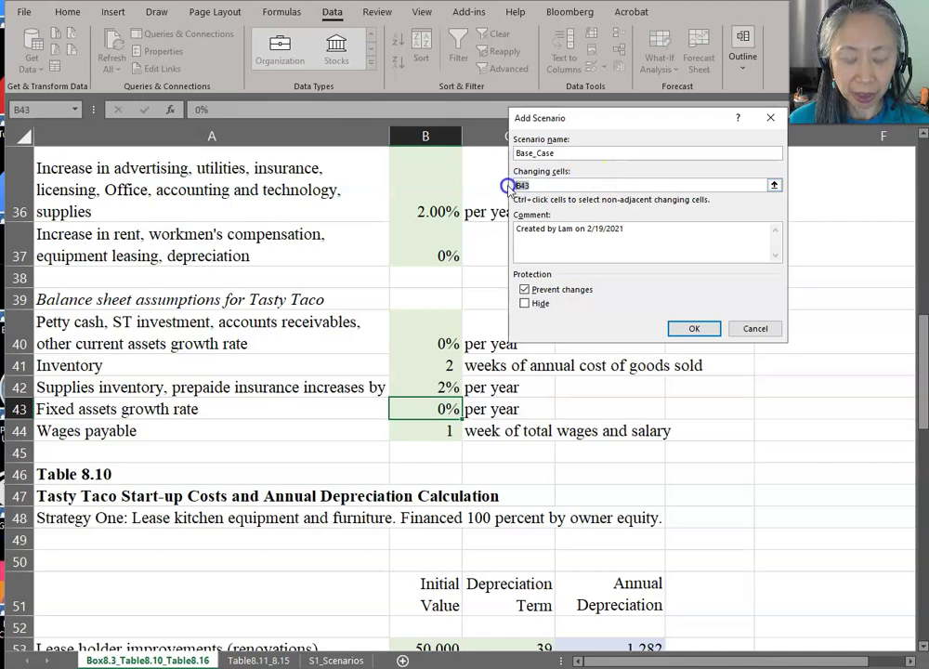
key(BackSpace)
key(BackSpace)
key(BackSpace)
scroll(426, 257, up, 7)
scroll(426, 265, up, 5)
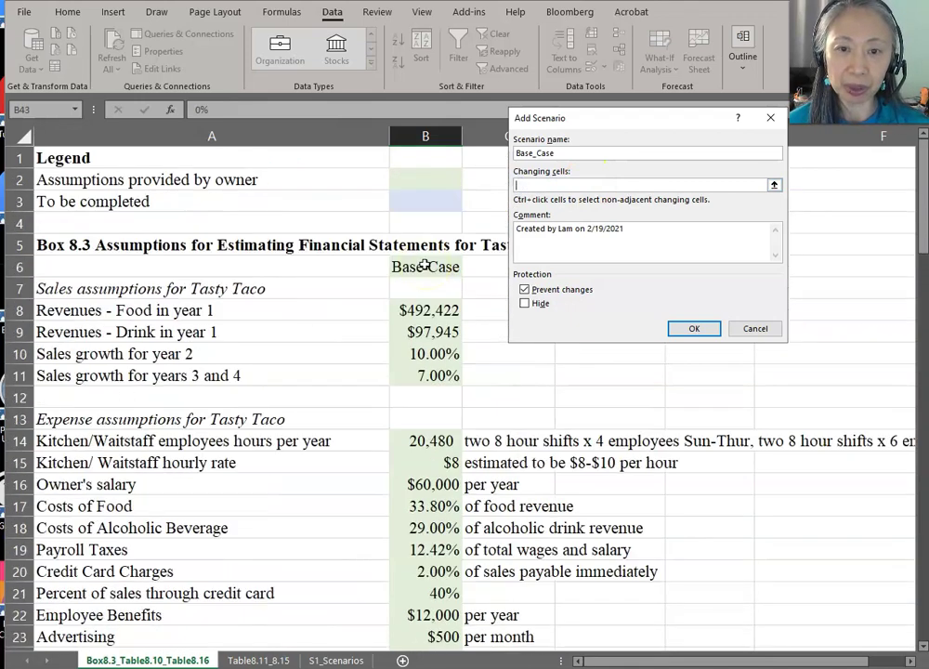
click(417, 267)
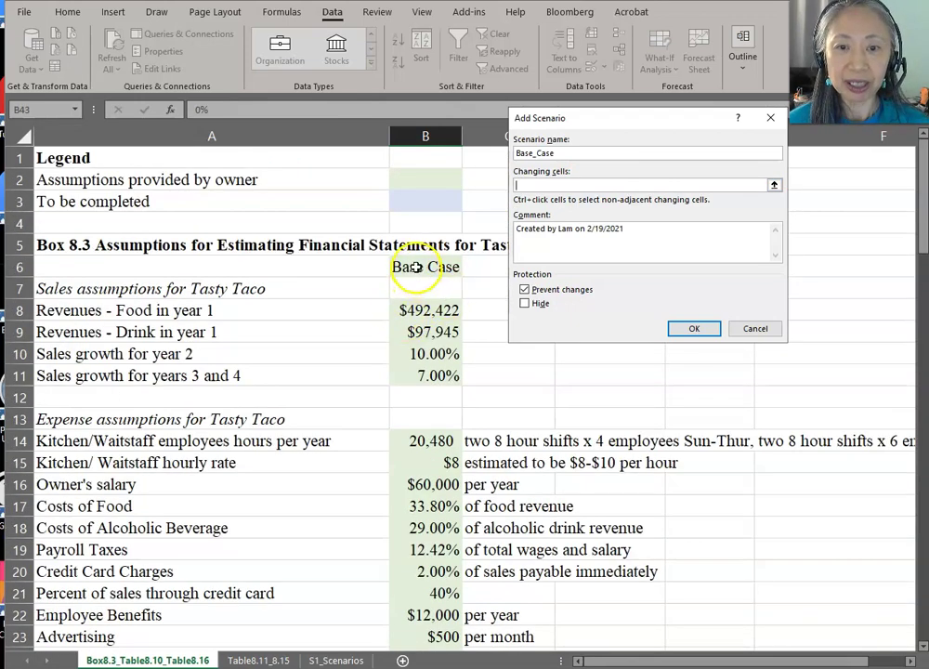
click(417, 267)
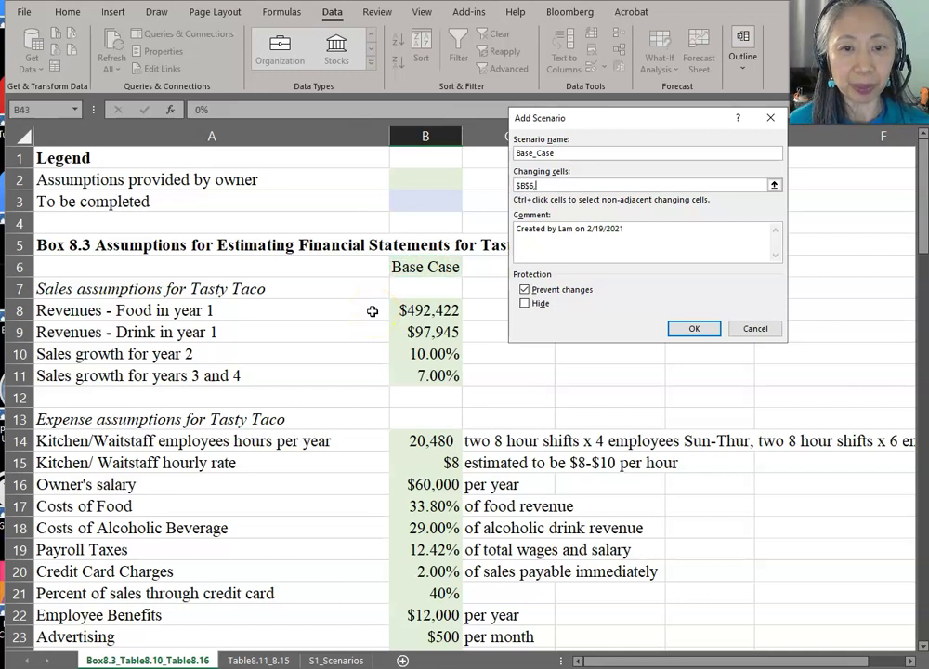
ctrl+drag(421, 313, 420, 375)
text(,)
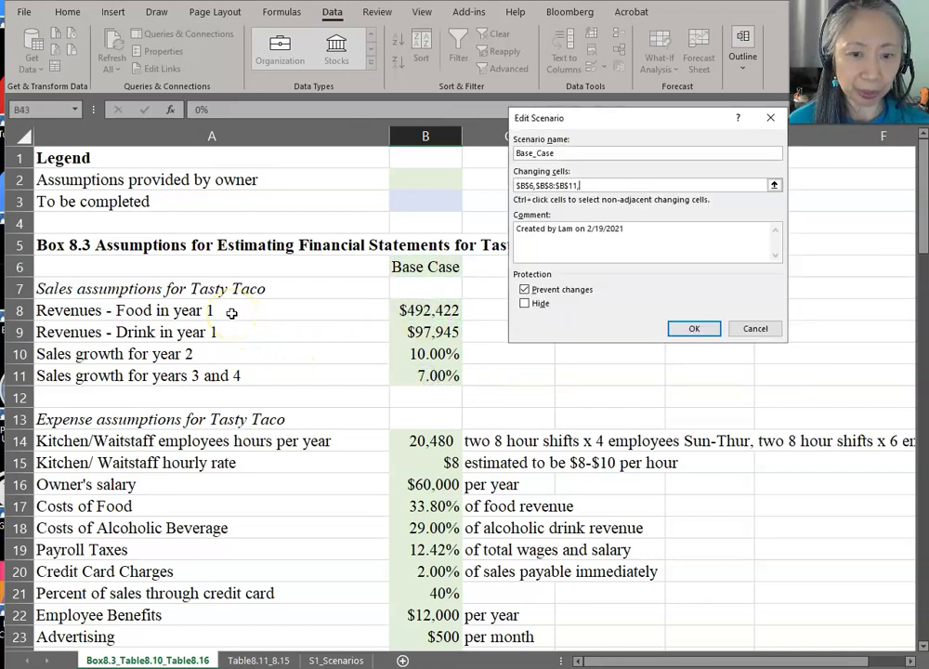
Step: Add the kitchen/waitstaff hours in B14 and the employee benefits through office expenses in B22:B27 to the changing cells
click(430, 441)
text(,)
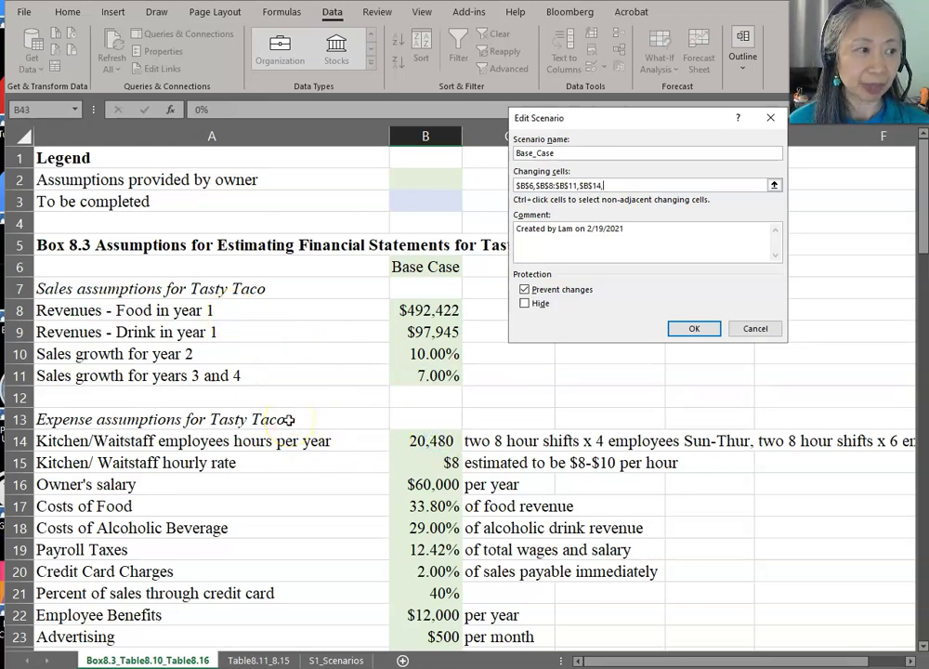
scroll(289, 421, down, 2)
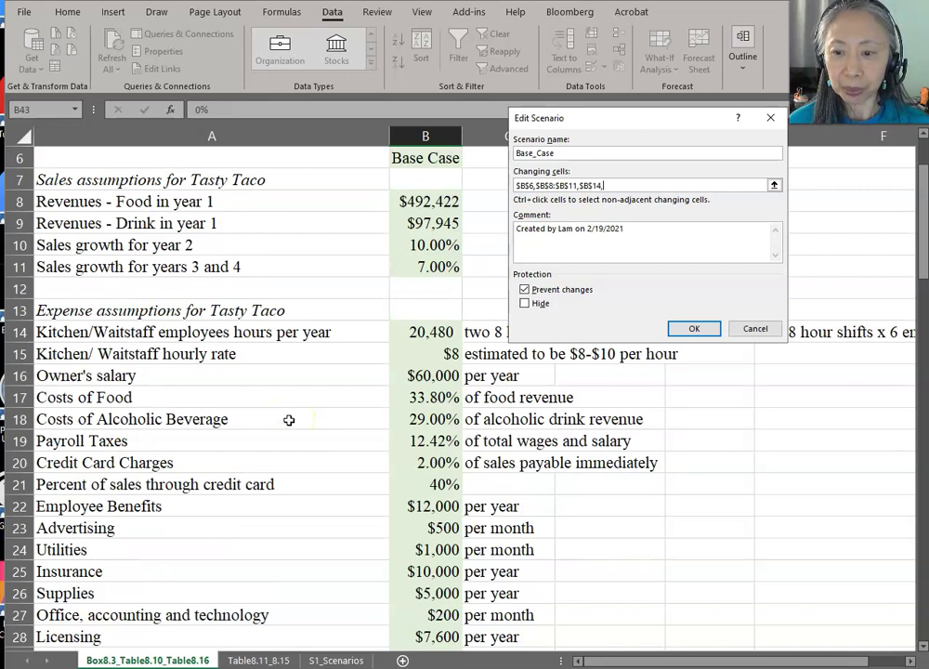
click(423, 507)
drag(423, 506, 437, 608)
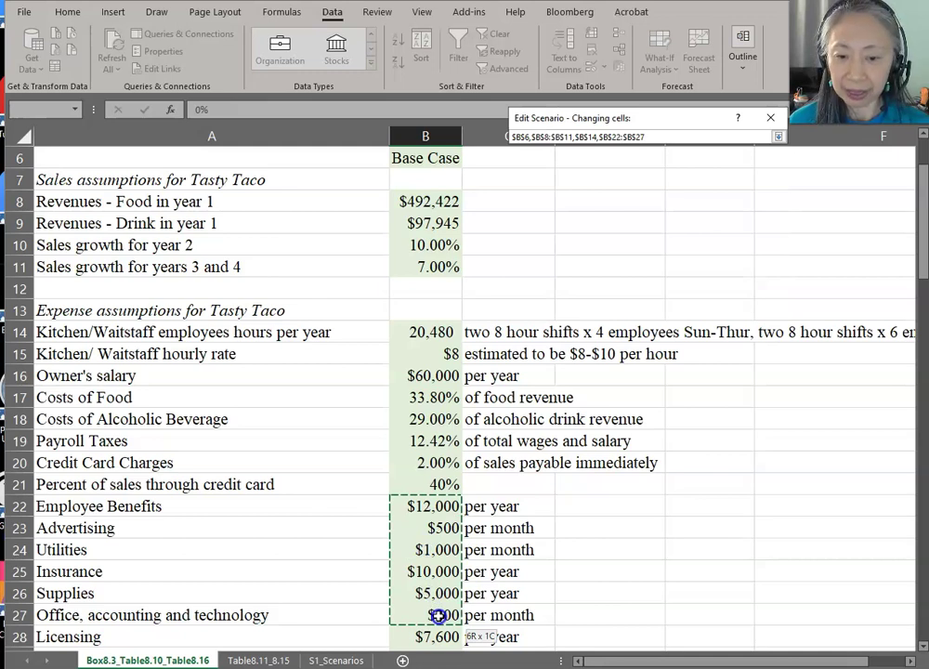
drag(438, 616, 438, 616)
text(,)
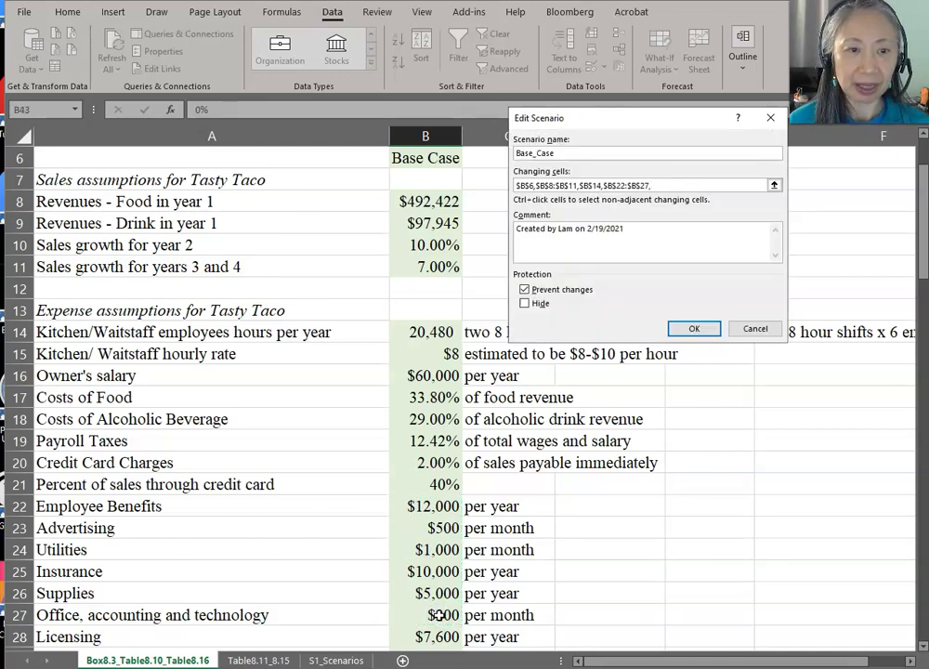
key(BackSpace)
Step: Add the wage and expense increase rates in B35:B36 to the changing cells, save the Base_Case scenario and close Scenario Manager
scroll(586, 567, down, 3)
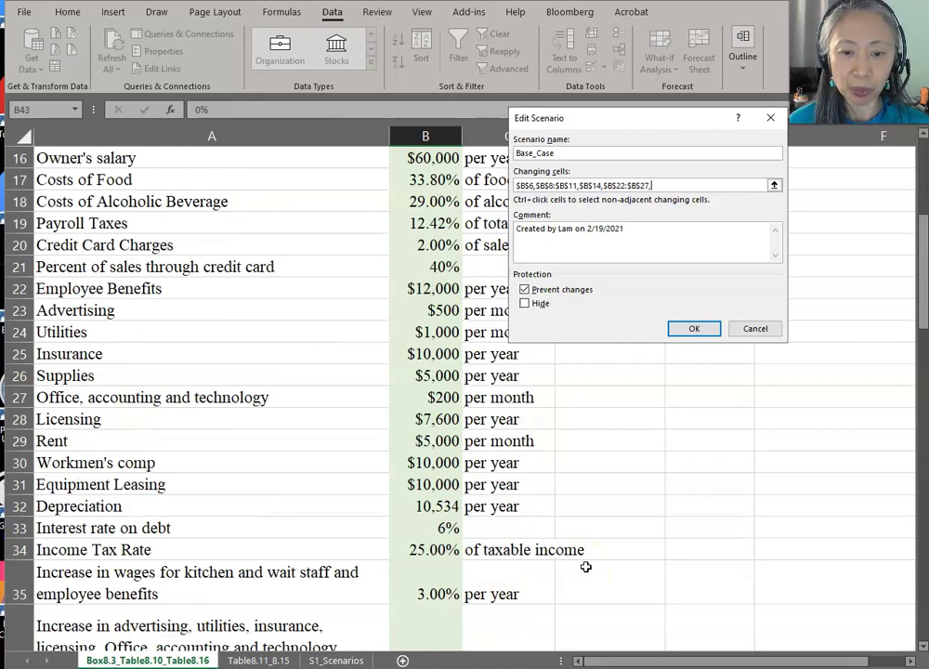
scroll(585, 567, down, 2)
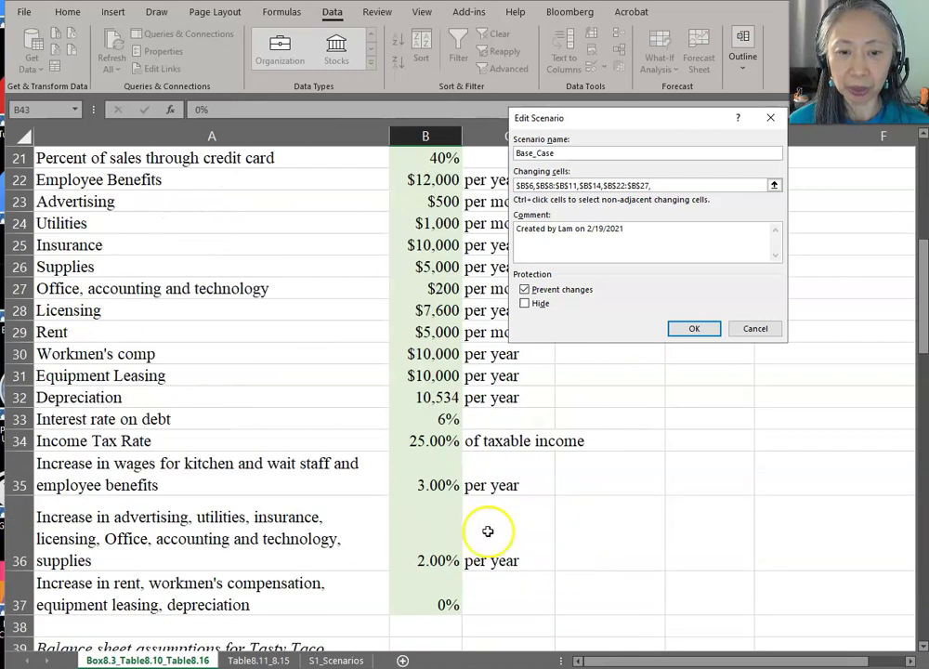
click(431, 479)
drag(432, 479, 423, 510)
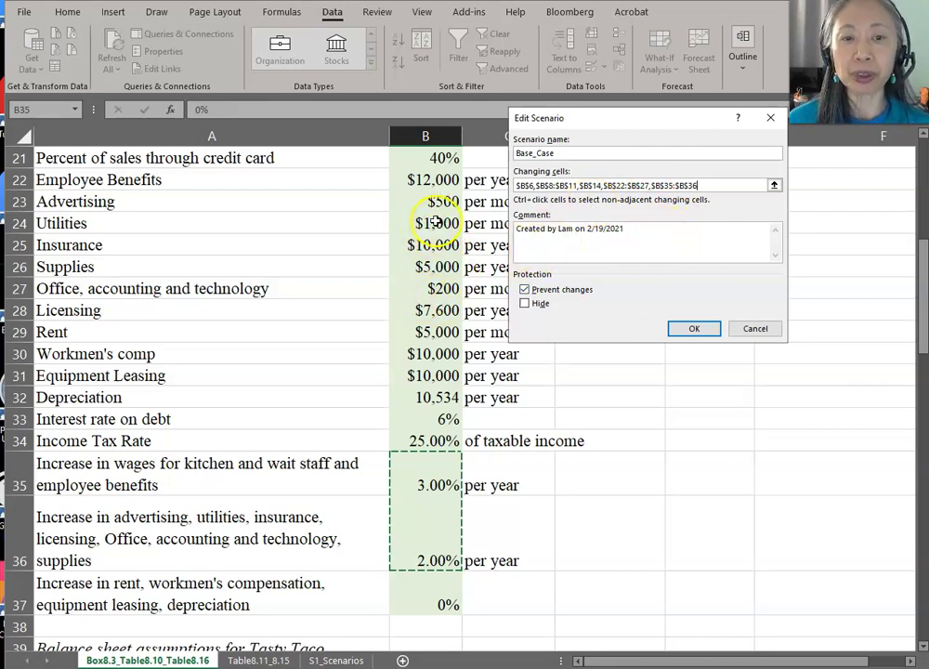
click(704, 329)
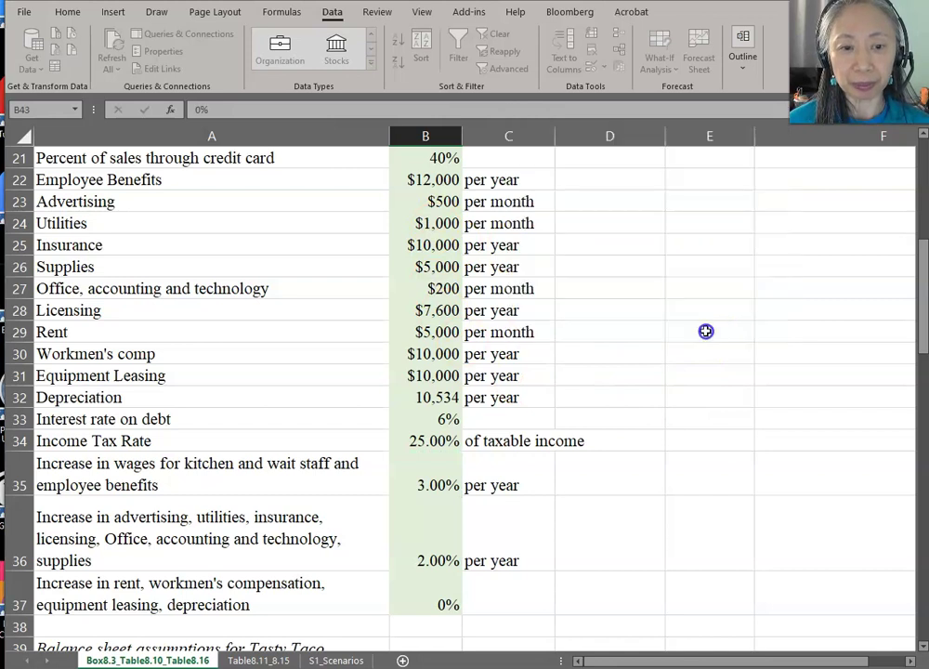
click(668, 287)
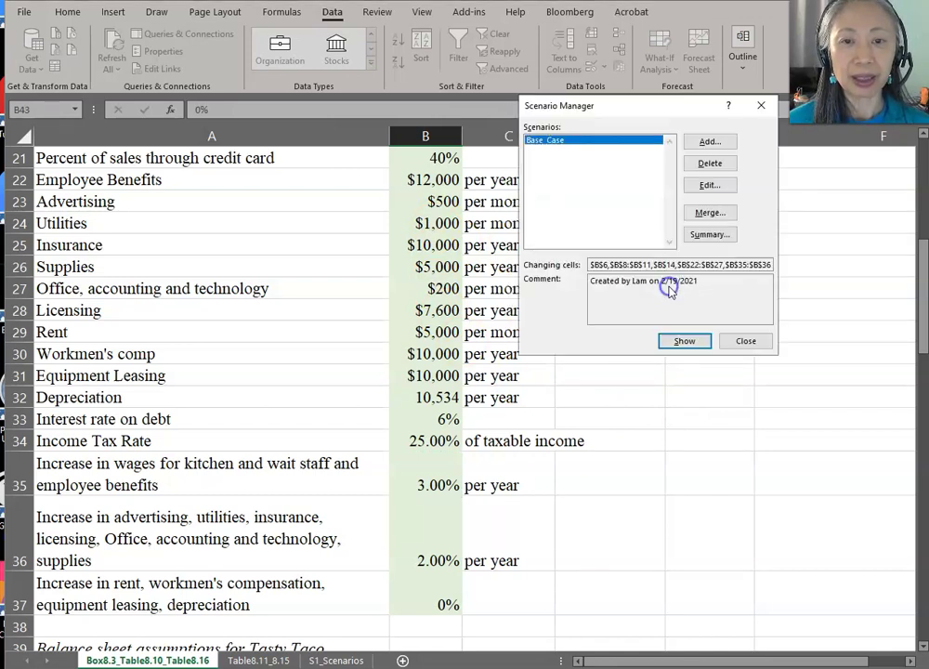
click(752, 342)
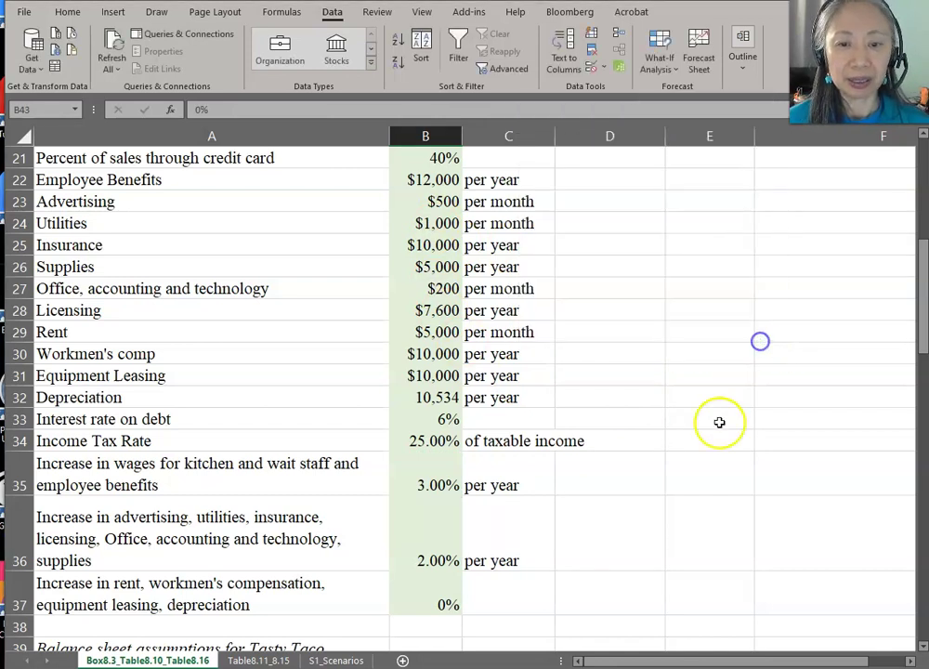
Step: On the S1_Scenarios sheet, set the interest rate on debt to 6% for the best and worst cases (B28 and D28)
scroll(706, 432, up, 7)
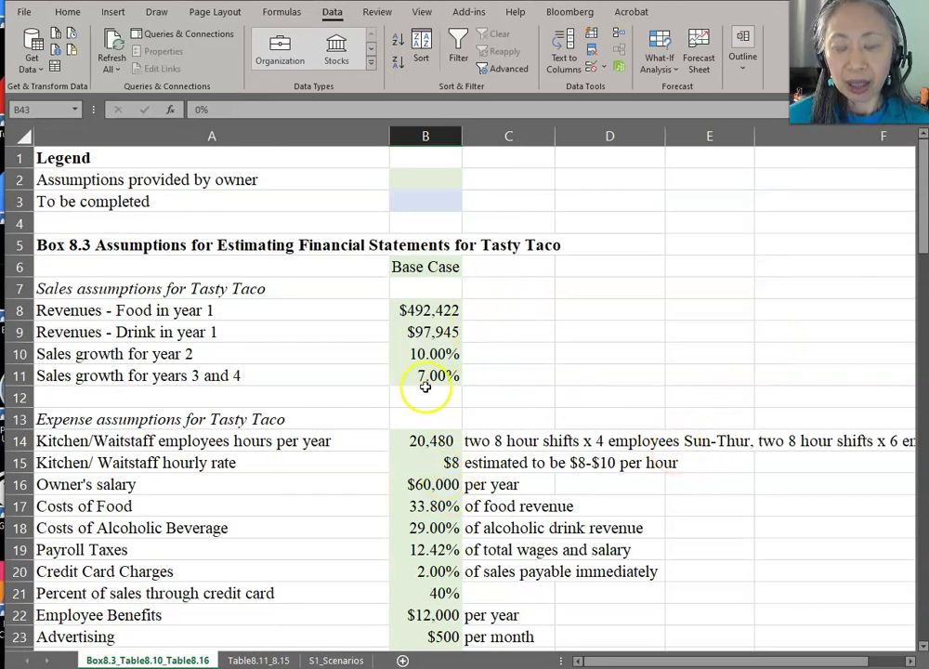
click(335, 660)
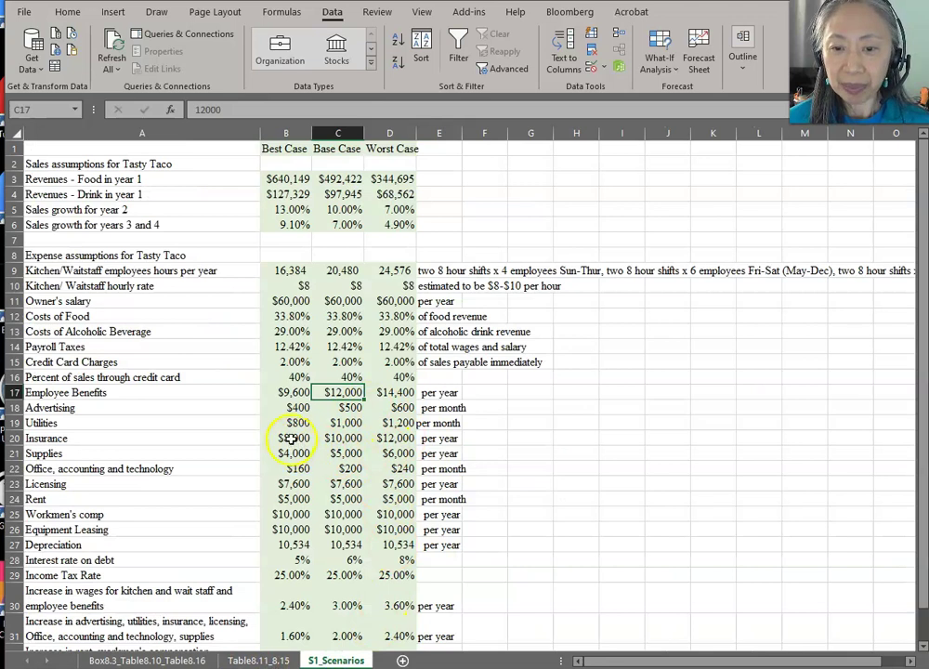
click(322, 480)
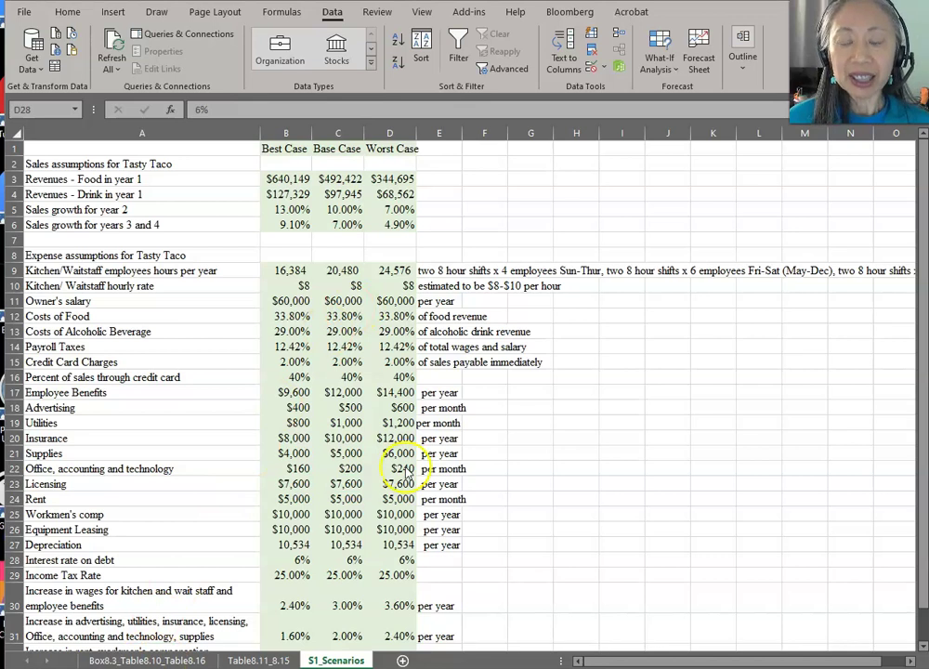
Step: Copy the best case column B1:B32 from S1_Scenarios and paste it over the Box 8.3 assumptions starting at B6
click(291, 147)
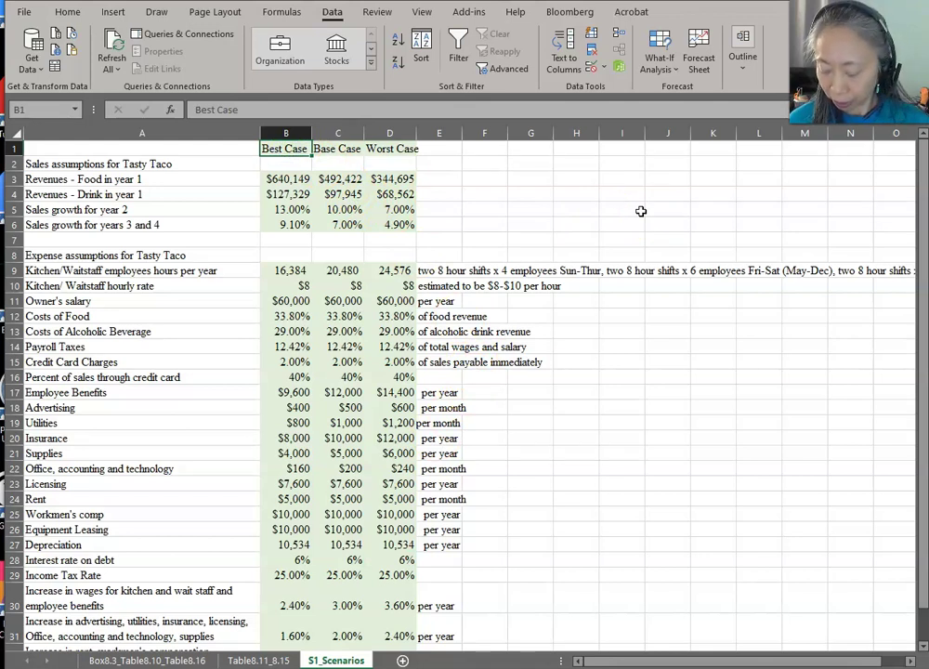
key(ctrl+shift+Down)
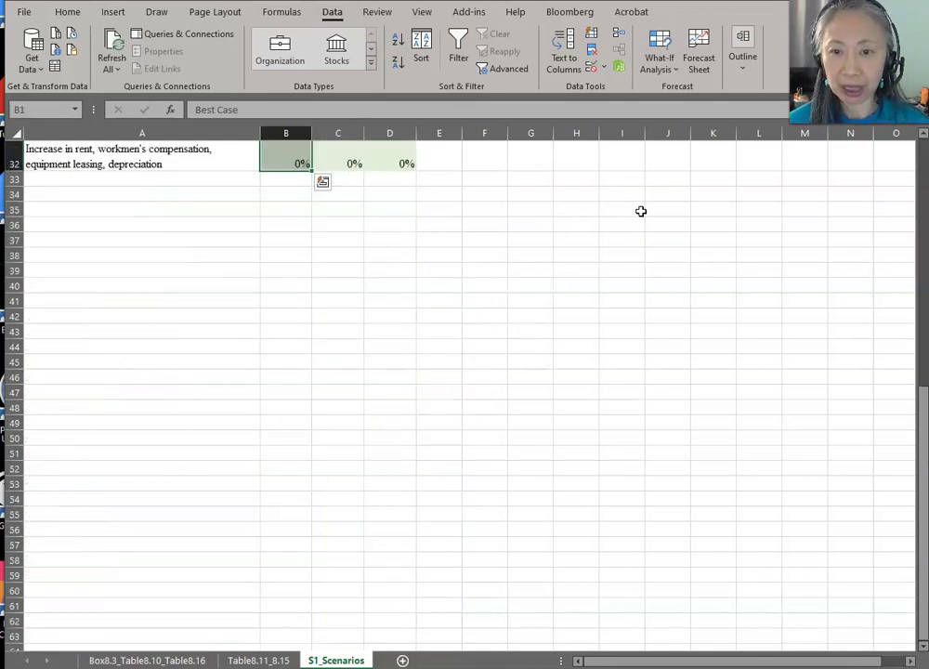
key(ctrl+c)
scroll(475, 313, up, 8)
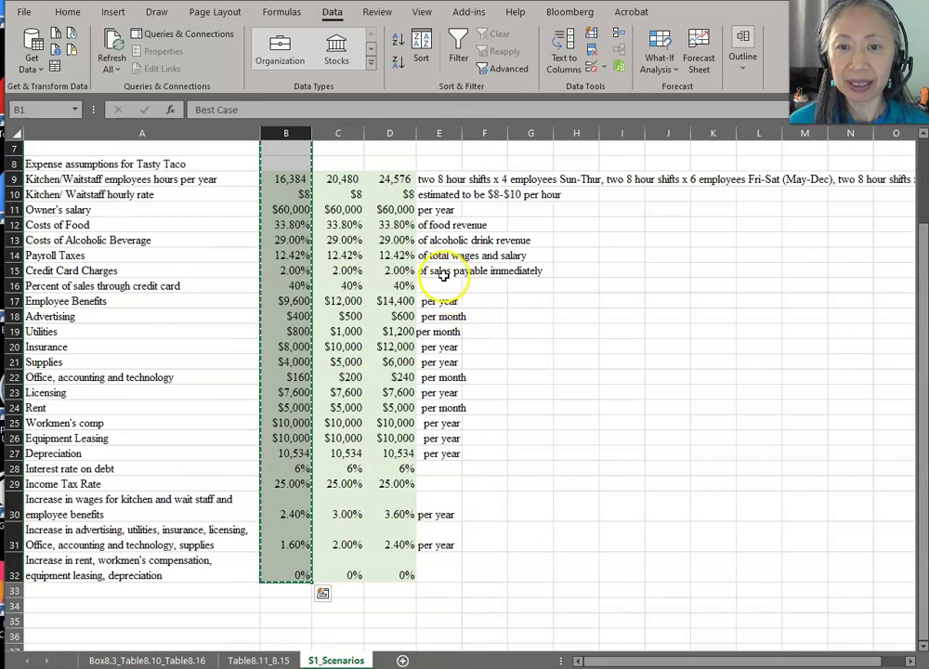
scroll(431, 271, up, 3)
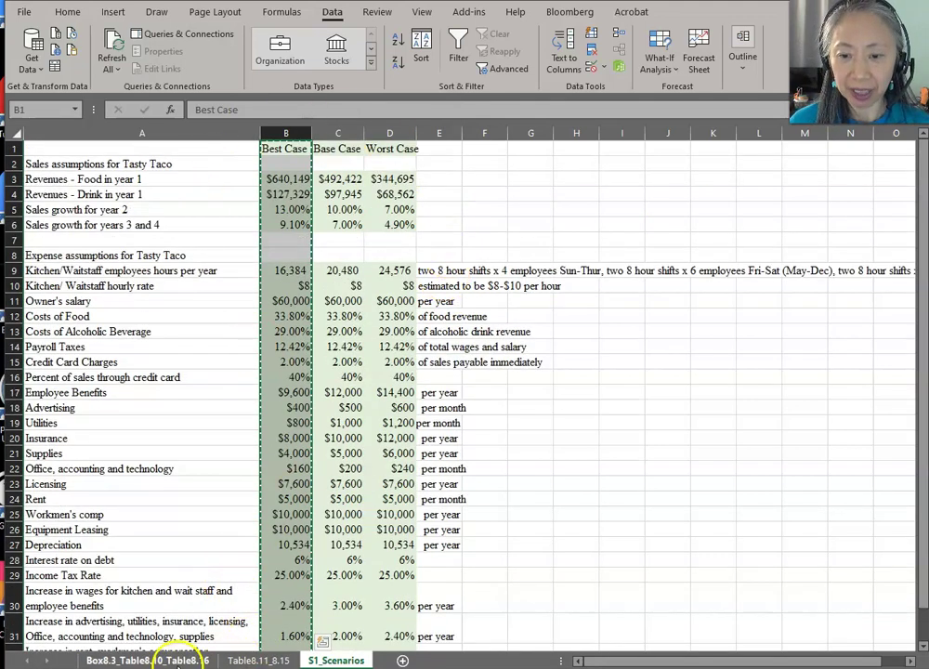
click(144, 660)
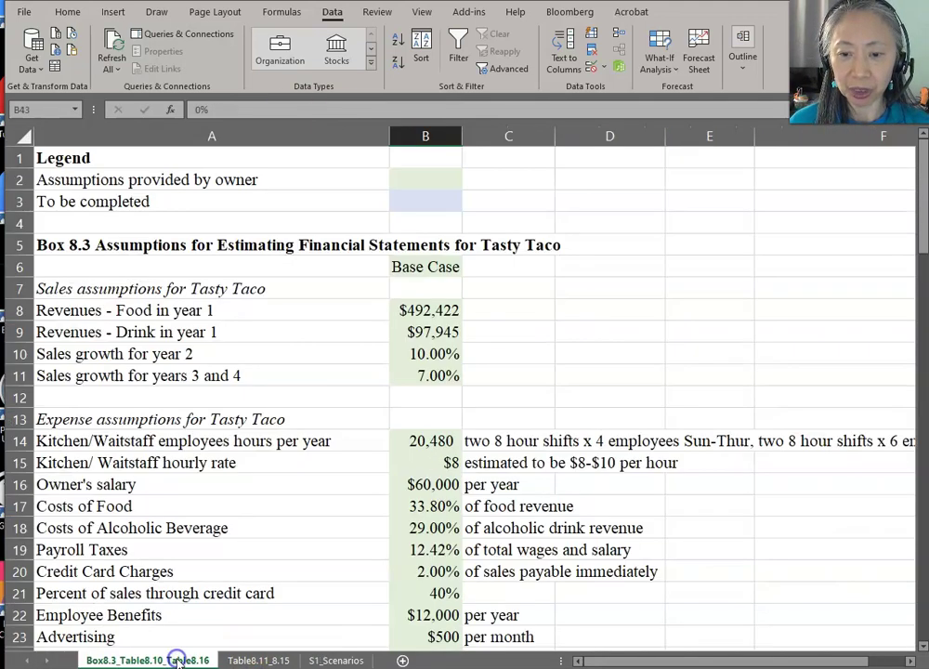
click(449, 267)
key(ctrl+v)
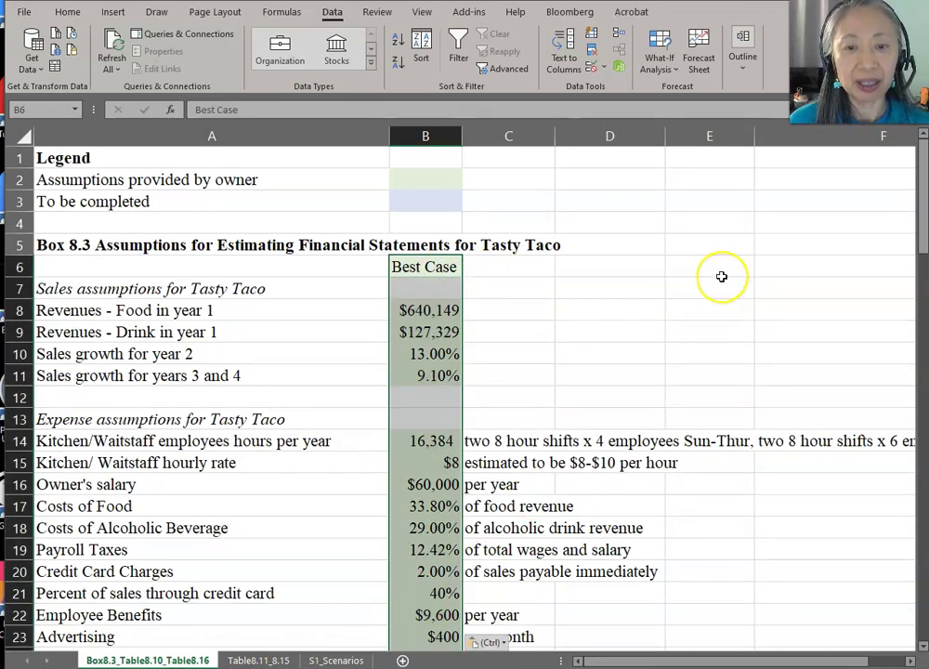
scroll(722, 276, down, 8)
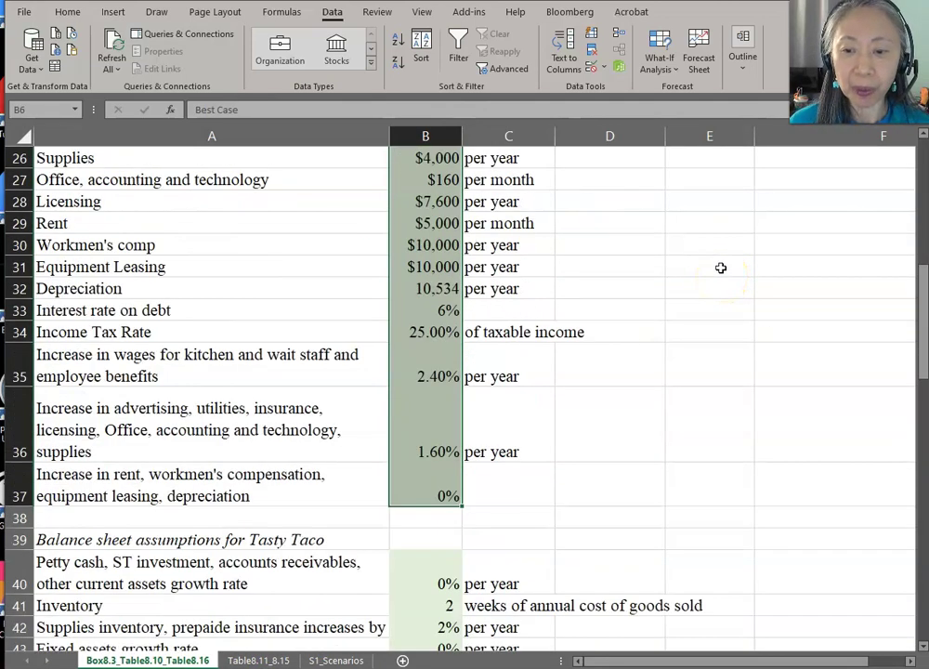
scroll(722, 268, down, 2)
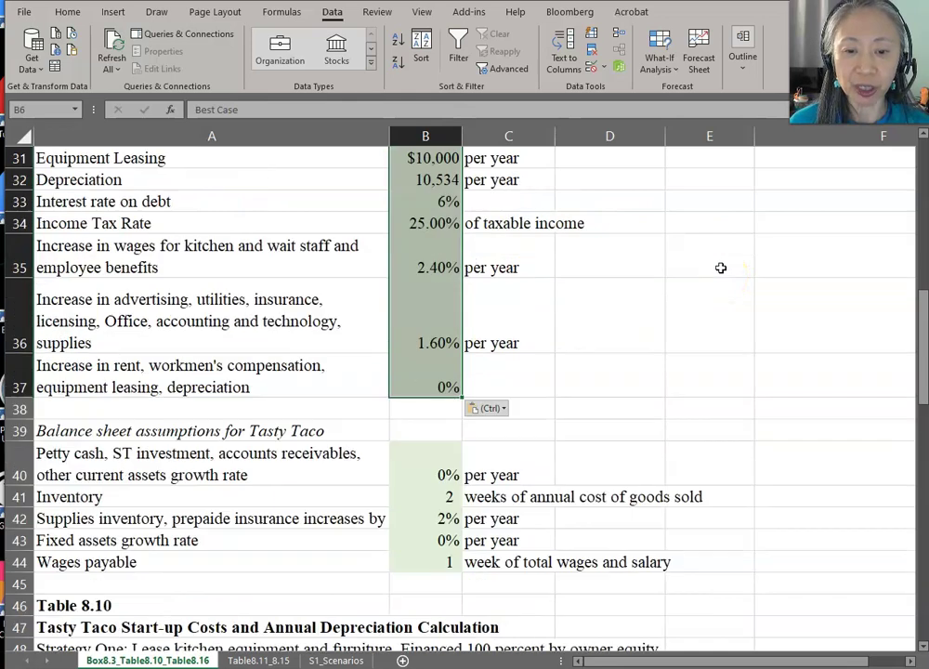
scroll(722, 267, up, 10)
click(413, 295)
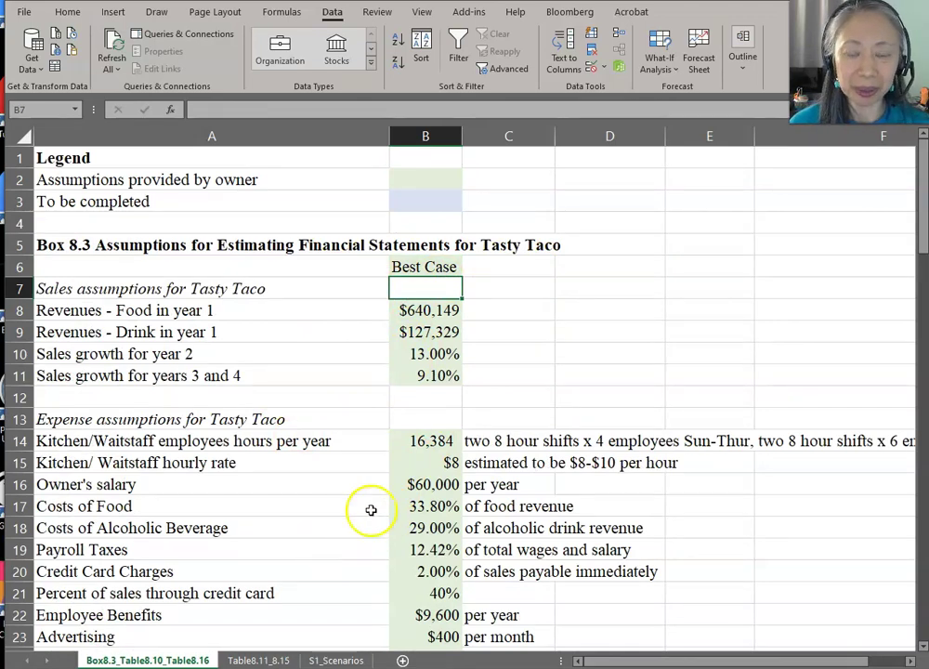
Step: Add a Best_Case scenario in Scenario Manager with the same changing cells and the current best case values, and close the manager
click(660, 57)
click(678, 93)
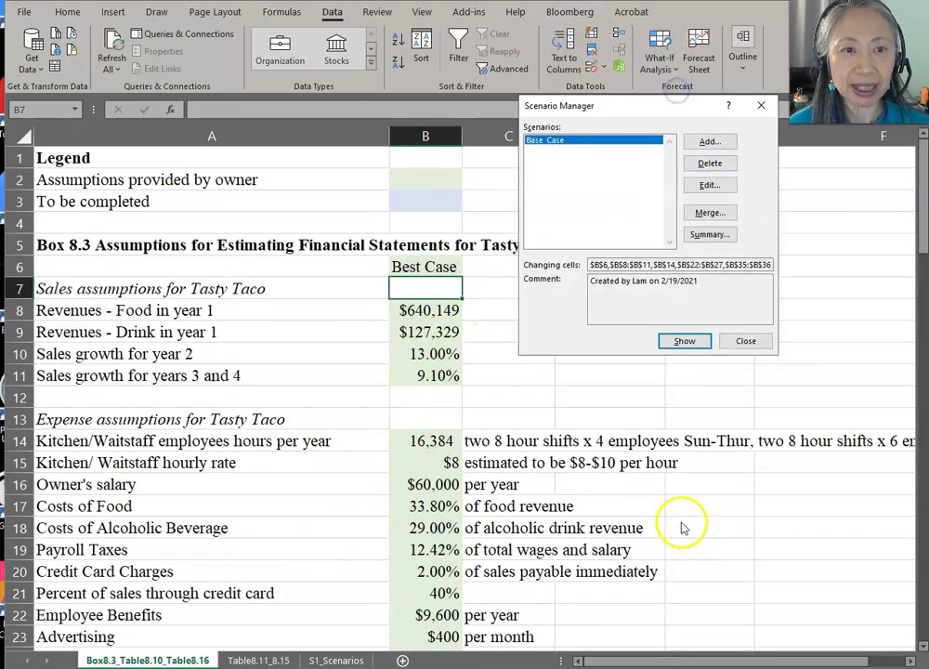
click(703, 142)
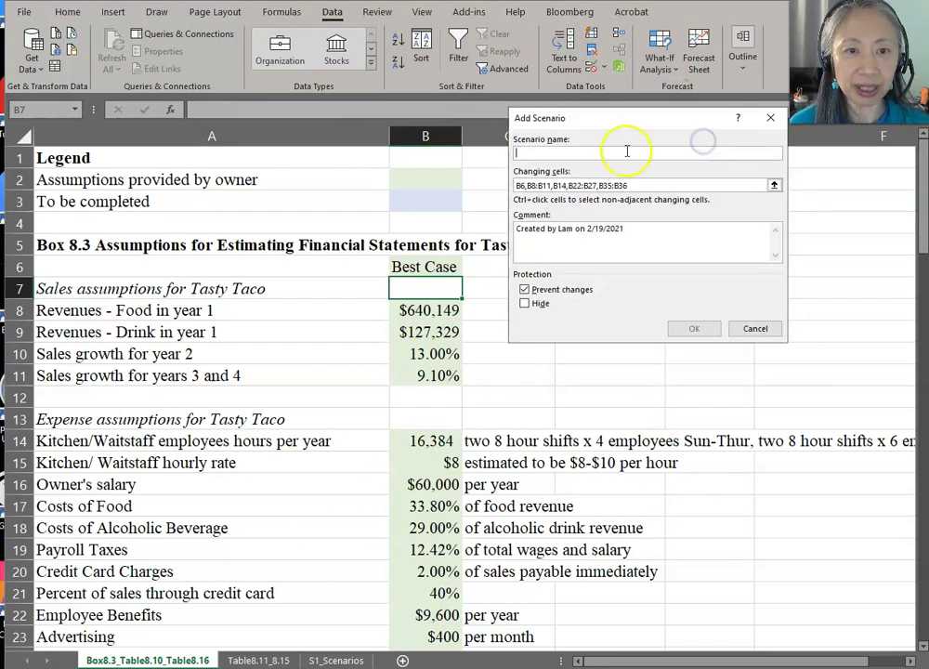
text(Best_Case)
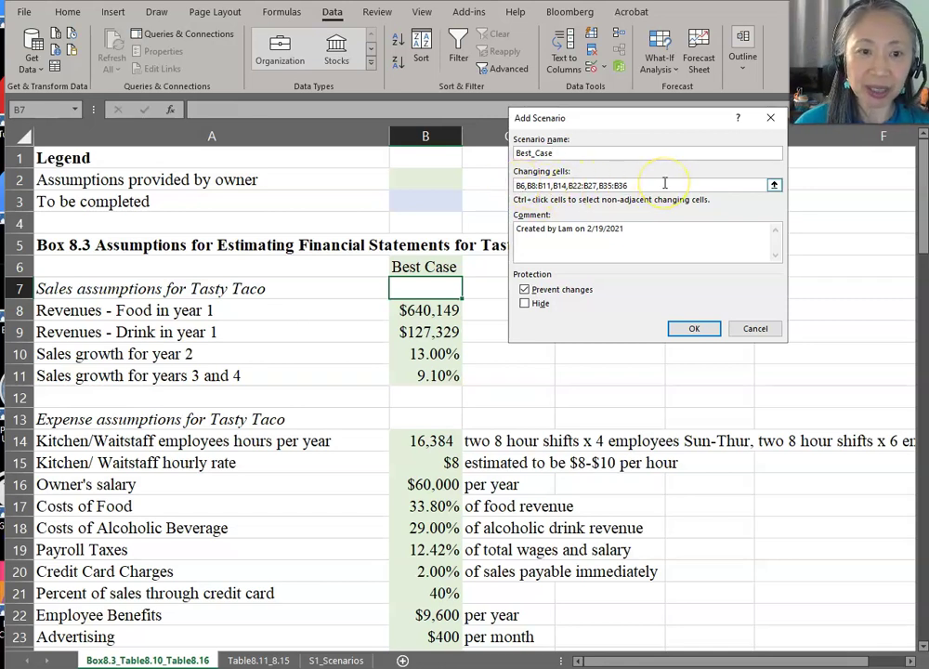
click(692, 329)
click(678, 287)
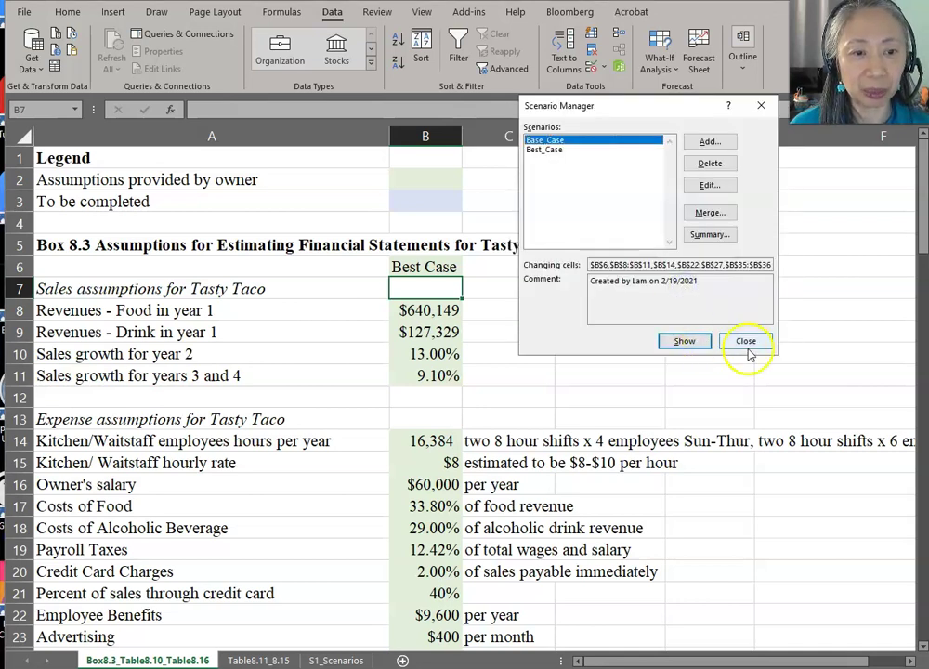
click(749, 343)
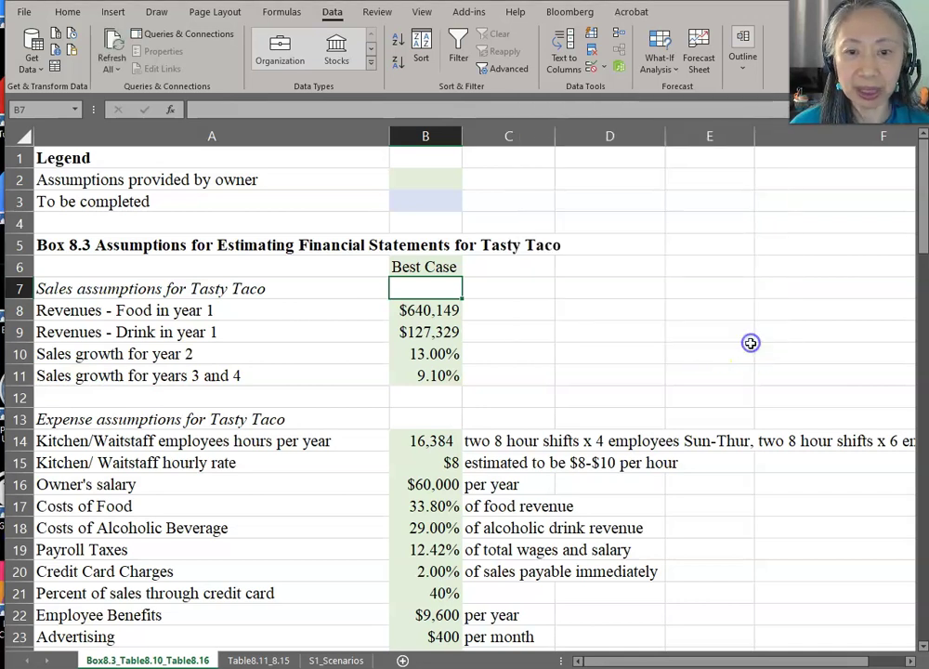
Step: Copy the worst case column D1:D32 from S1_Scenarios and paste it over the Box 8.3 assumptions starting at B6
click(353, 656)
click(388, 148)
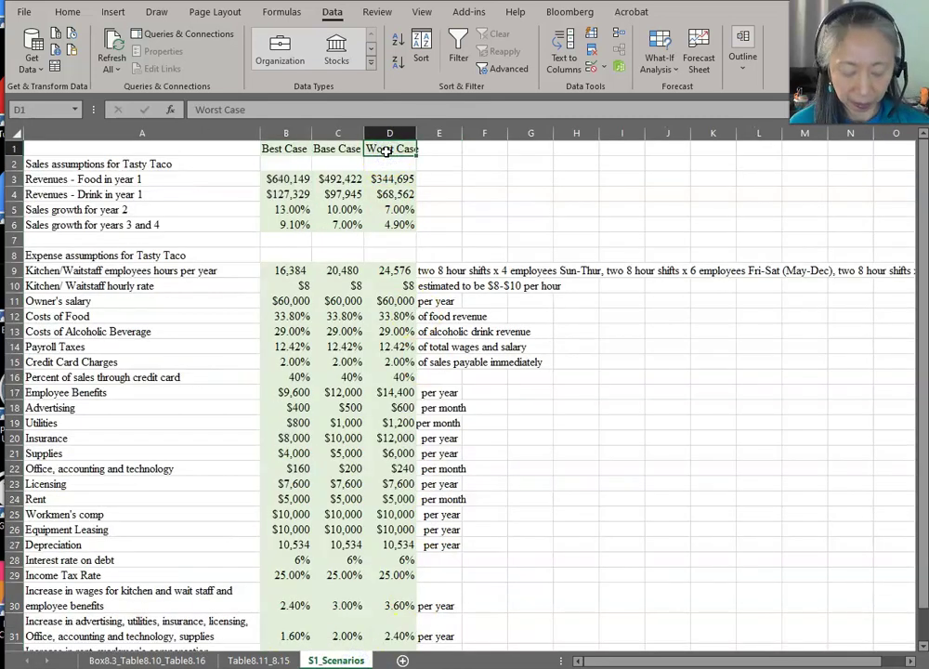
key(ctrl+shift+Down)
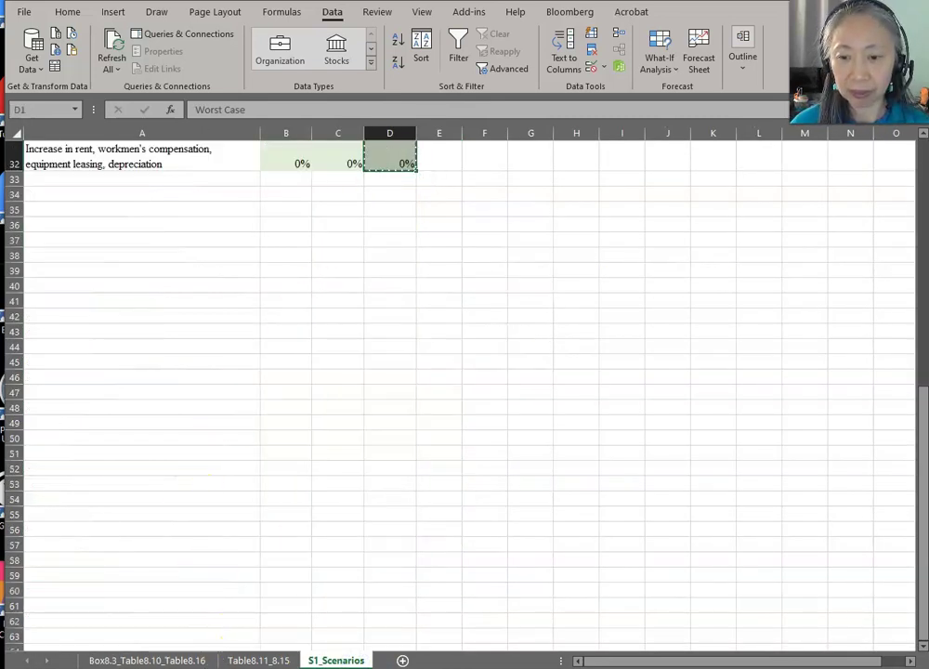
click(146, 659)
click(437, 266)
key(ctrl+v)
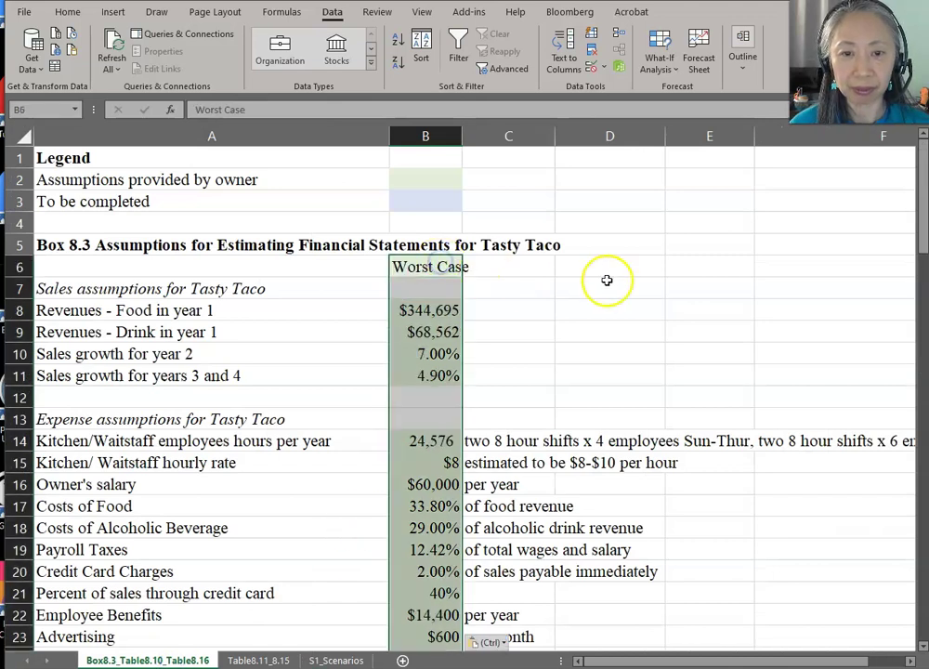
Step: Add a Worst_Case scenario in Scenario Manager with the same changing cells and the current worst case values
click(660, 41)
click(702, 89)
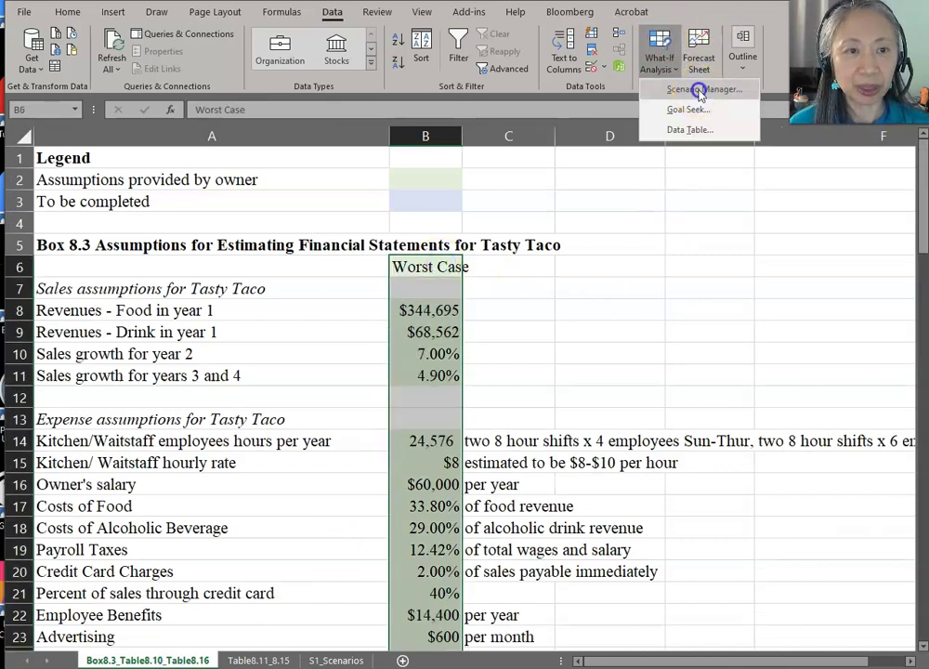
click(712, 143)
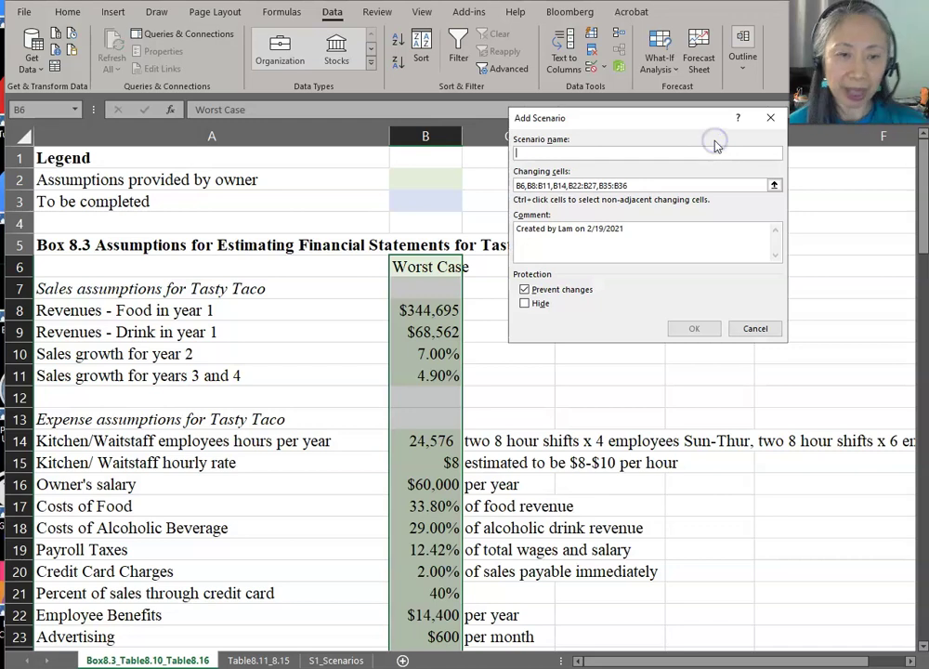
text(Worst_Case)
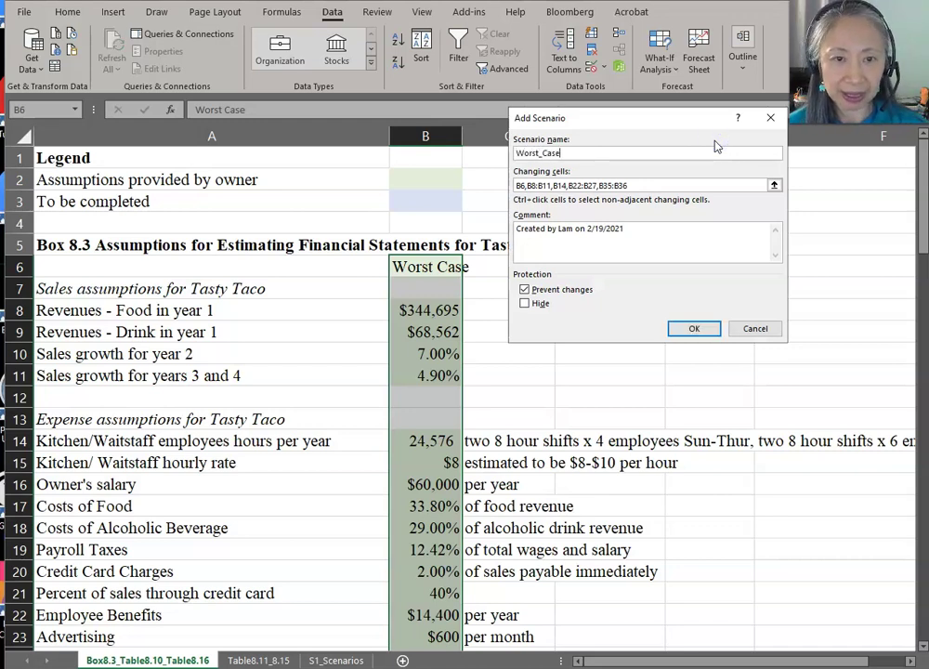
click(689, 330)
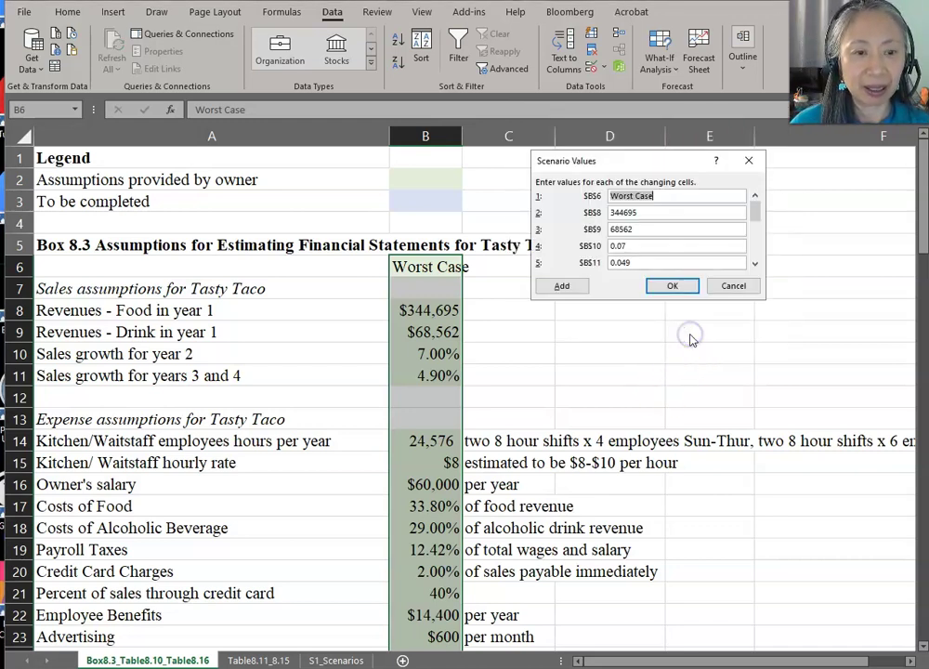
click(673, 285)
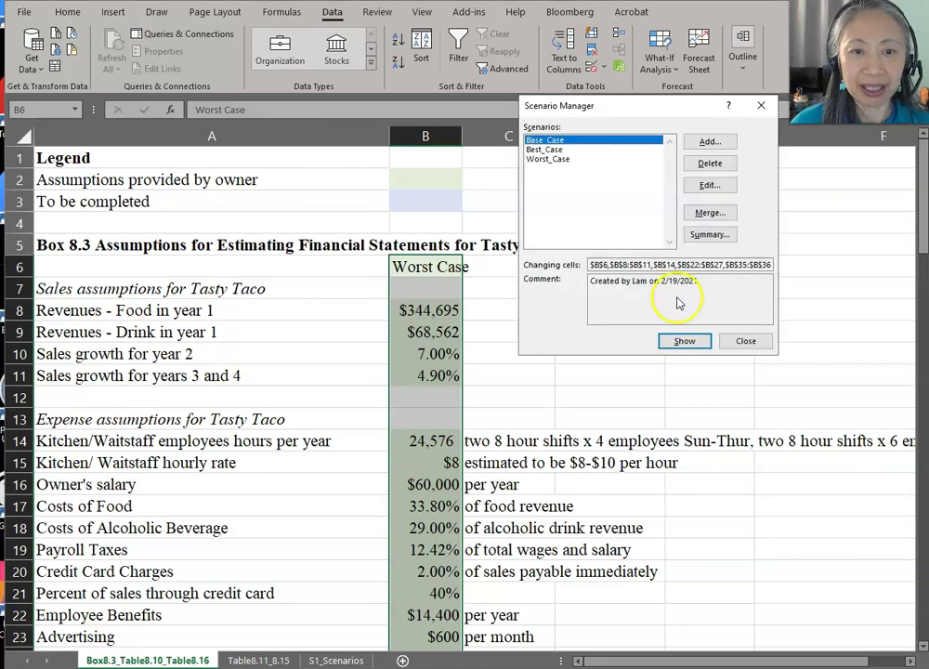
Step: Show the Best_Case scenario, switch the assumptions back to the Base_Case scenario, and close Scenario Manager
click(574, 150)
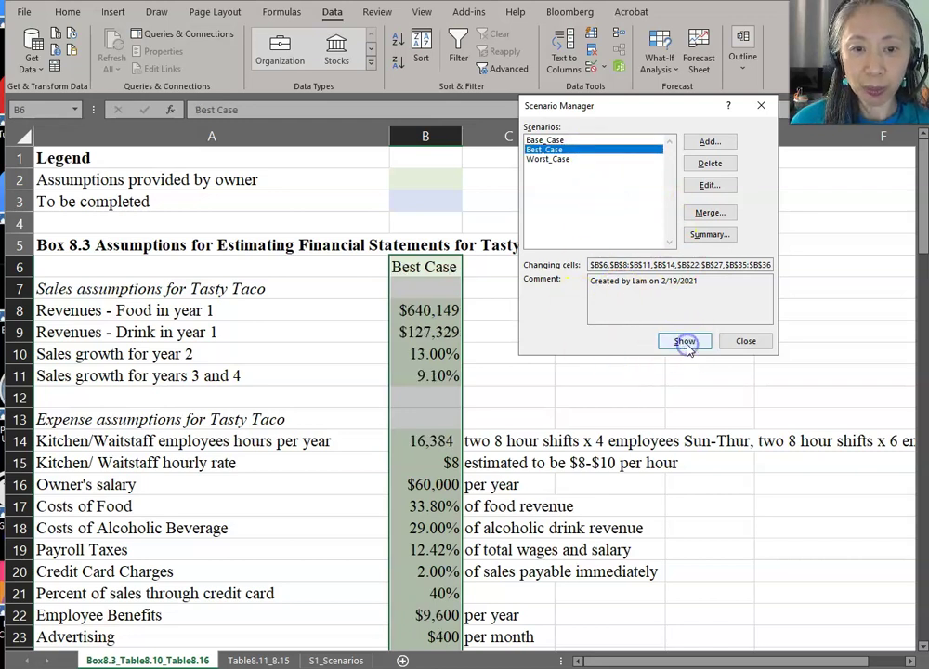
click(580, 140)
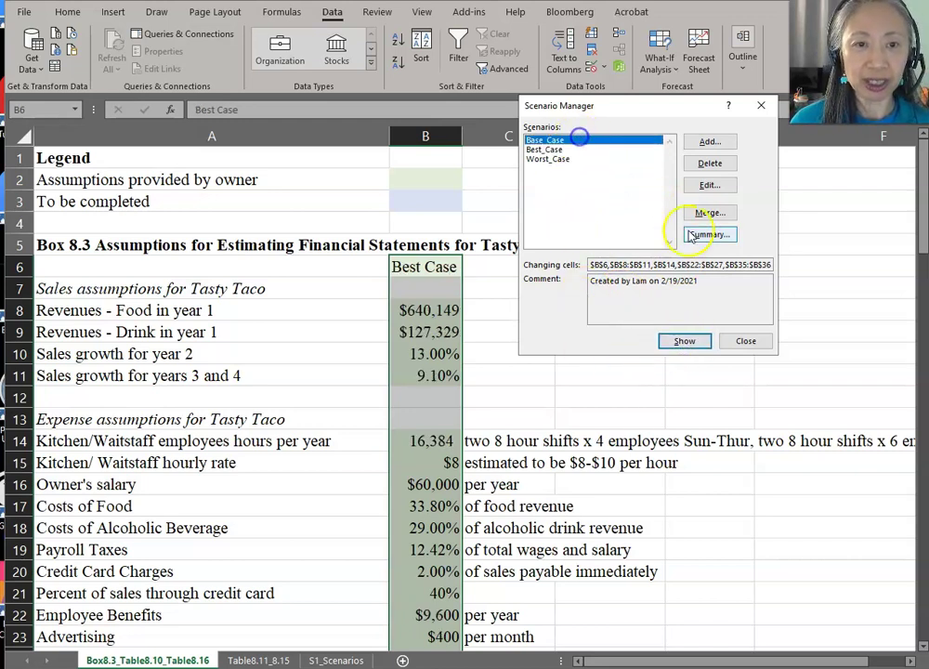
click(686, 341)
click(749, 343)
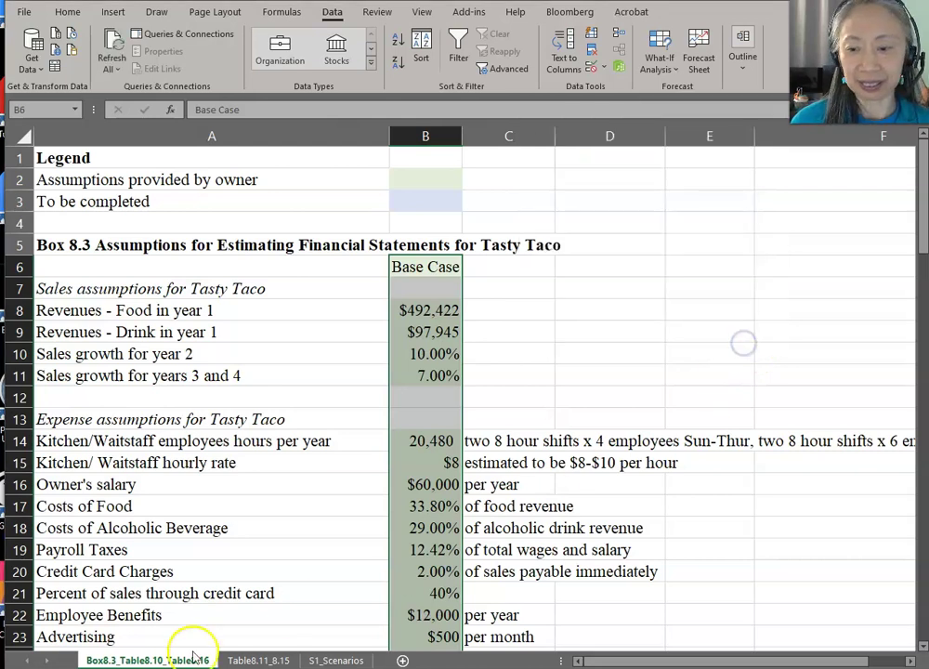
click(212, 158)
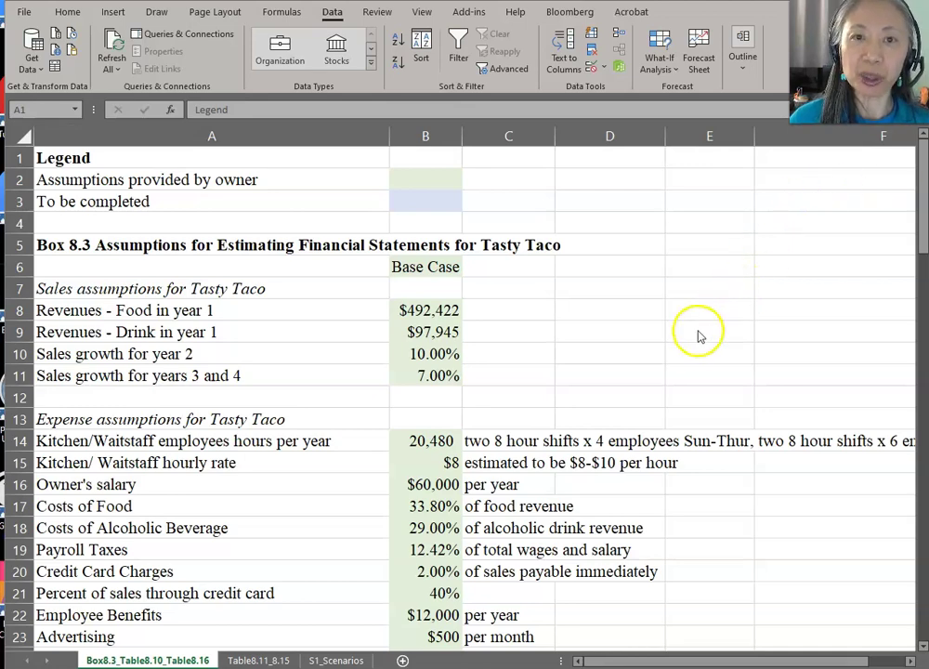
Step: Link the Table 8.16 heading cell F78 to the scenario name in B6 with the formula =B6
scroll(699, 330, down, 20)
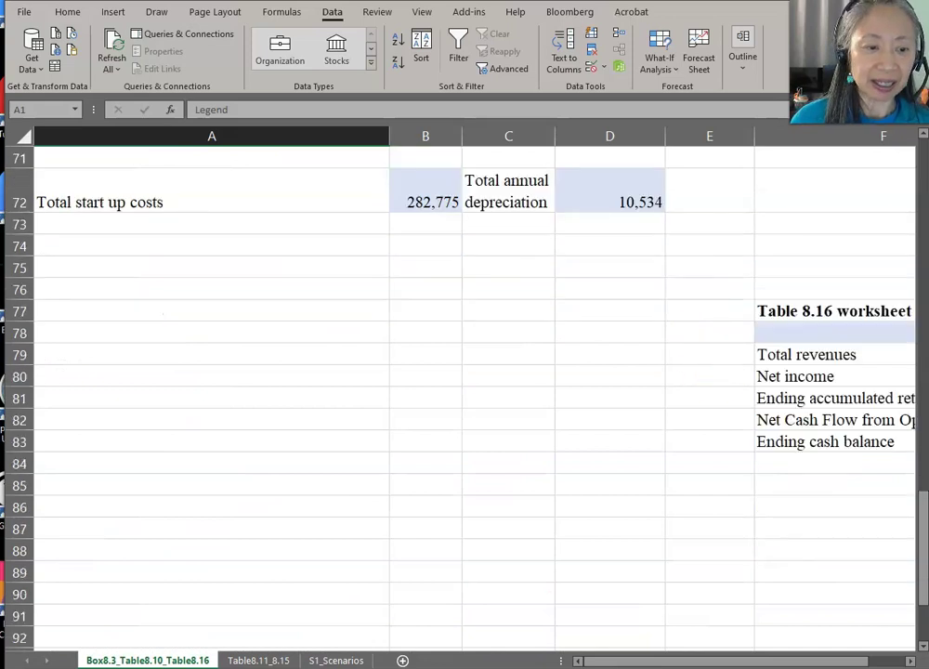
click(914, 661)
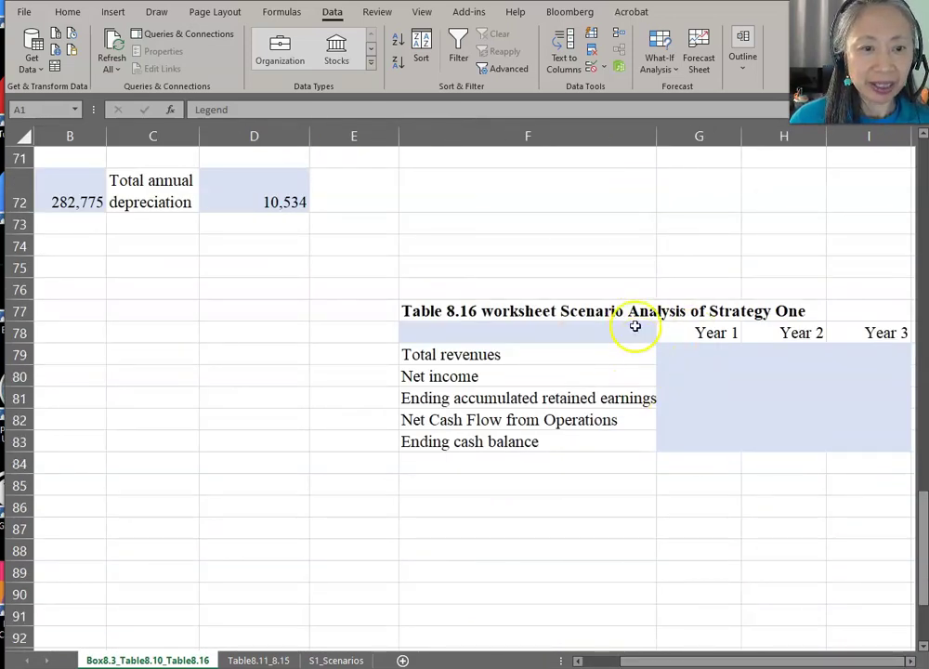
click(501, 332)
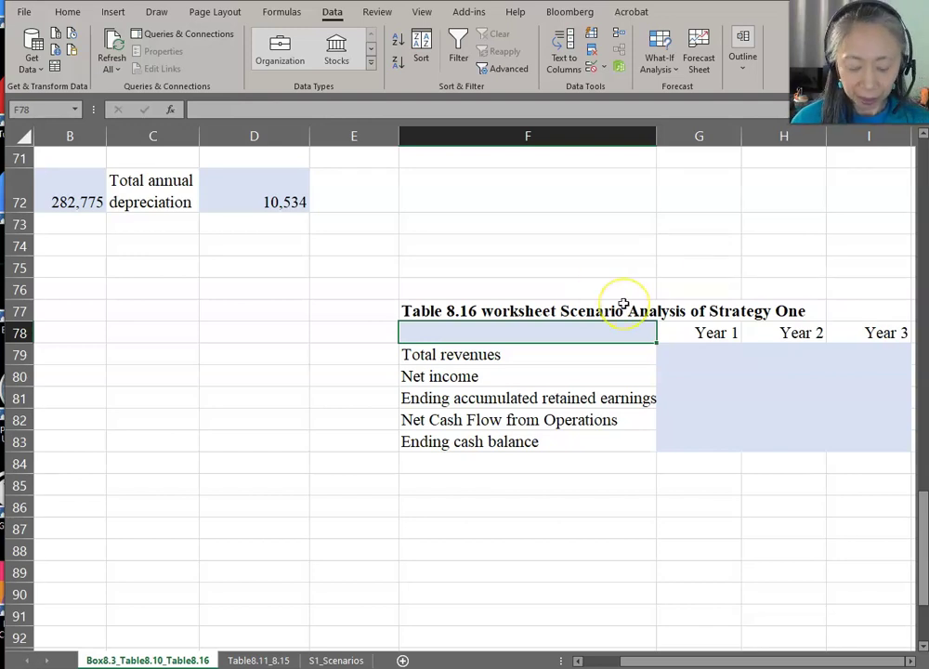
text(=)
key(ctrl+Home)
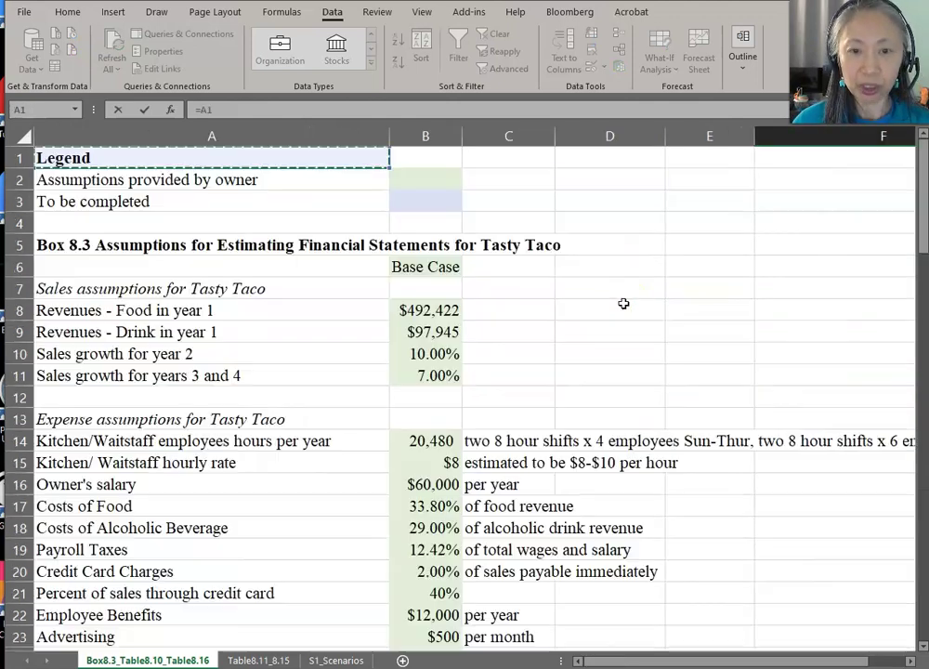
click(444, 267)
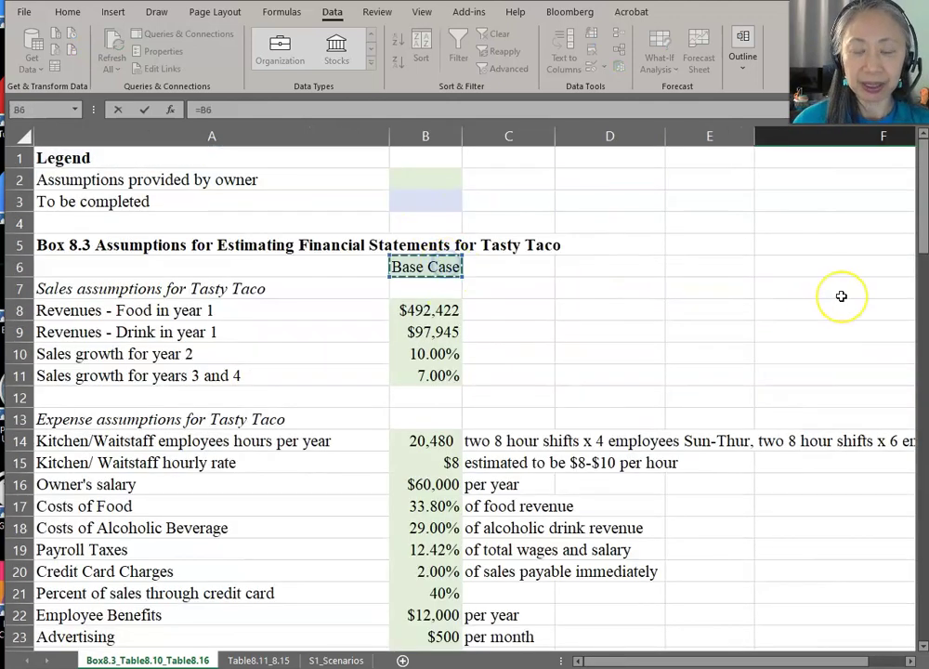
key(Return)
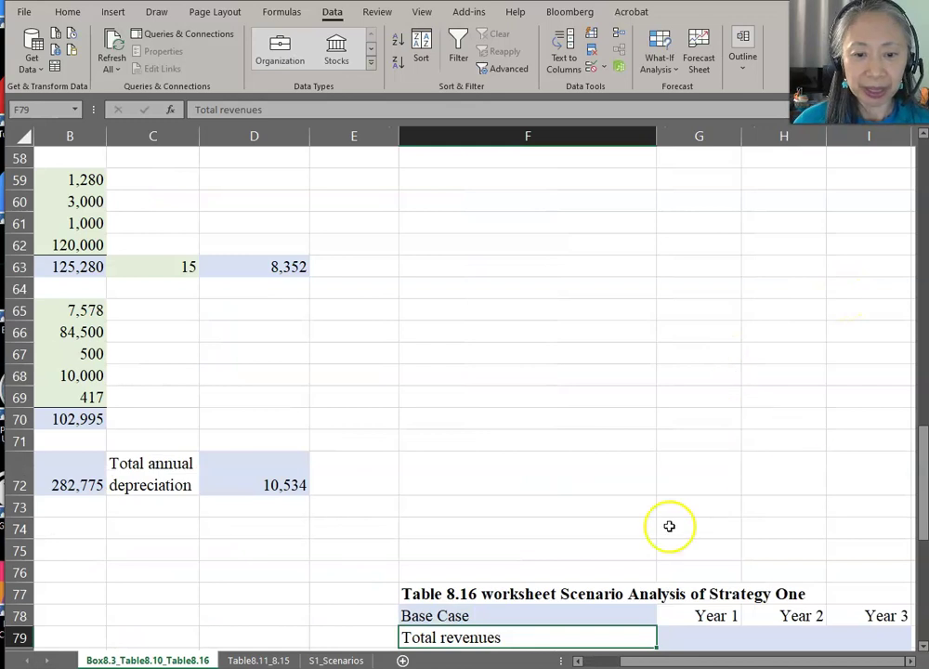
click(571, 617)
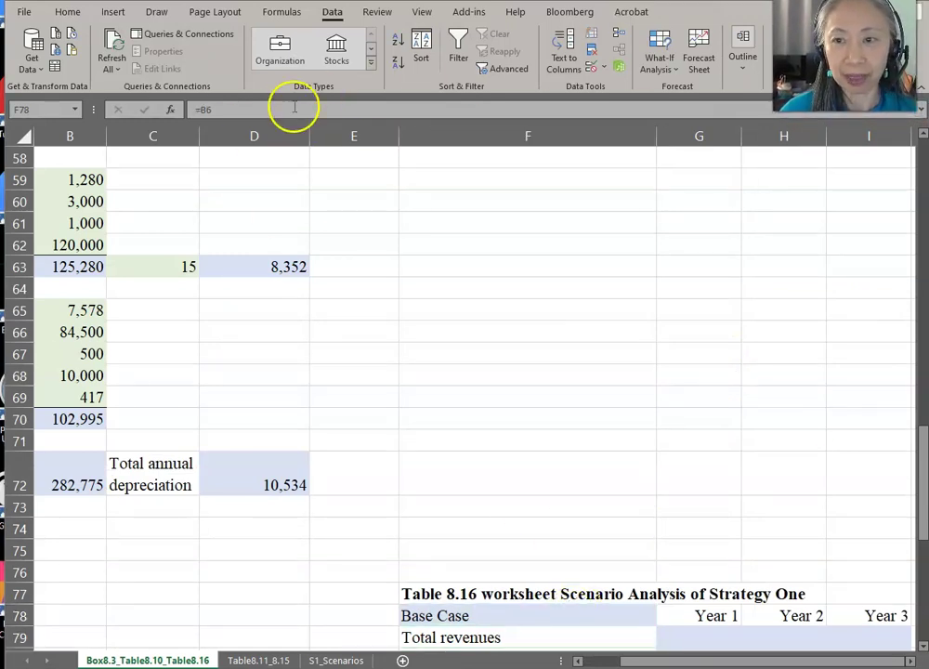
Step: In Table 8.16, link the Year 1 total revenues cell G79 to the Year 1 total revenues (C11) on the Table8.11_8.15 sheet
scroll(695, 341, down, 2)
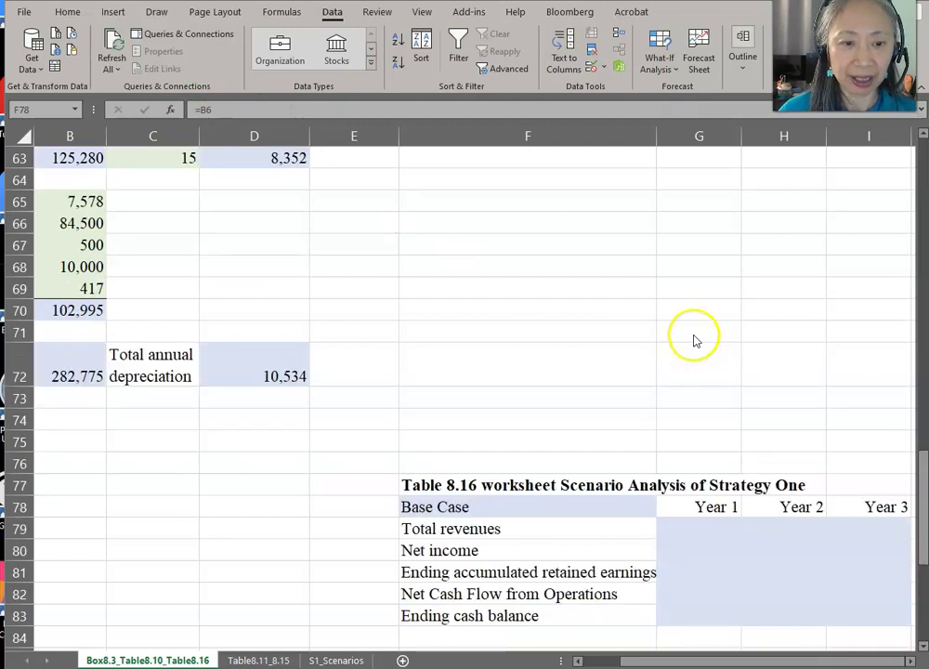
click(706, 534)
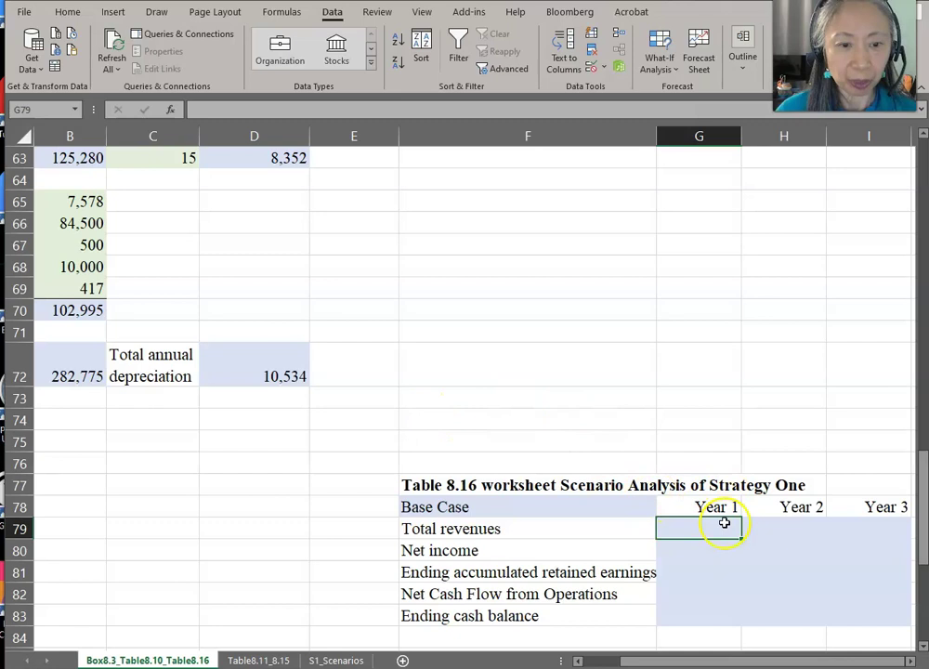
text(=)
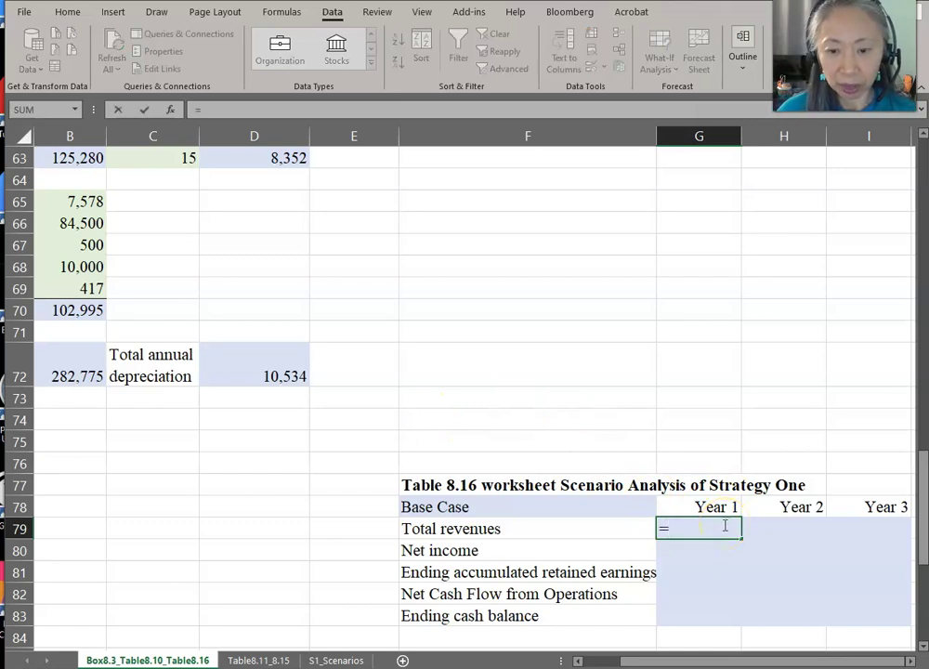
click(269, 661)
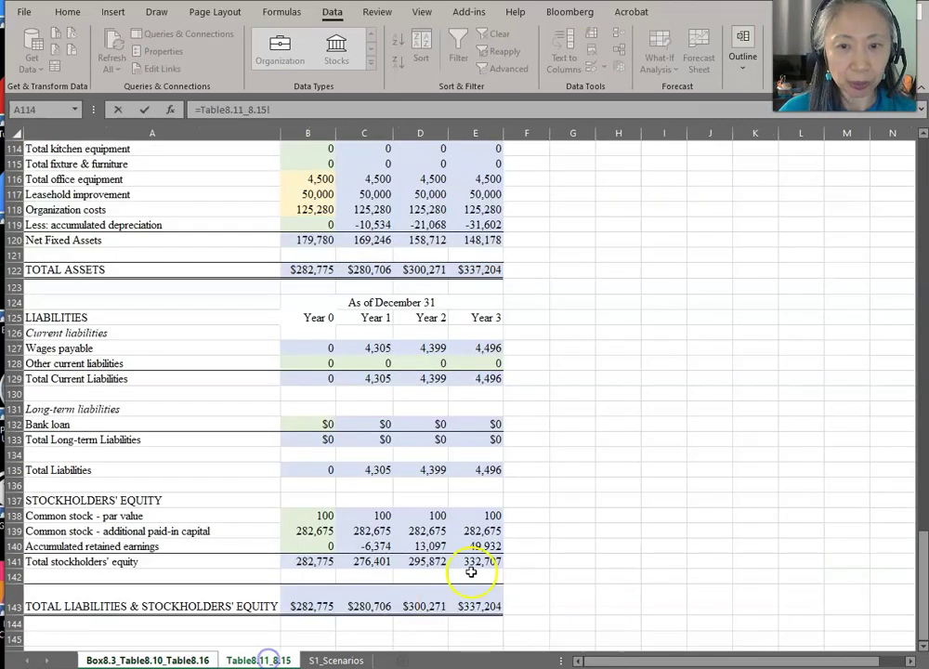
scroll(337, 369, up, 16)
scroll(338, 369, up, 20)
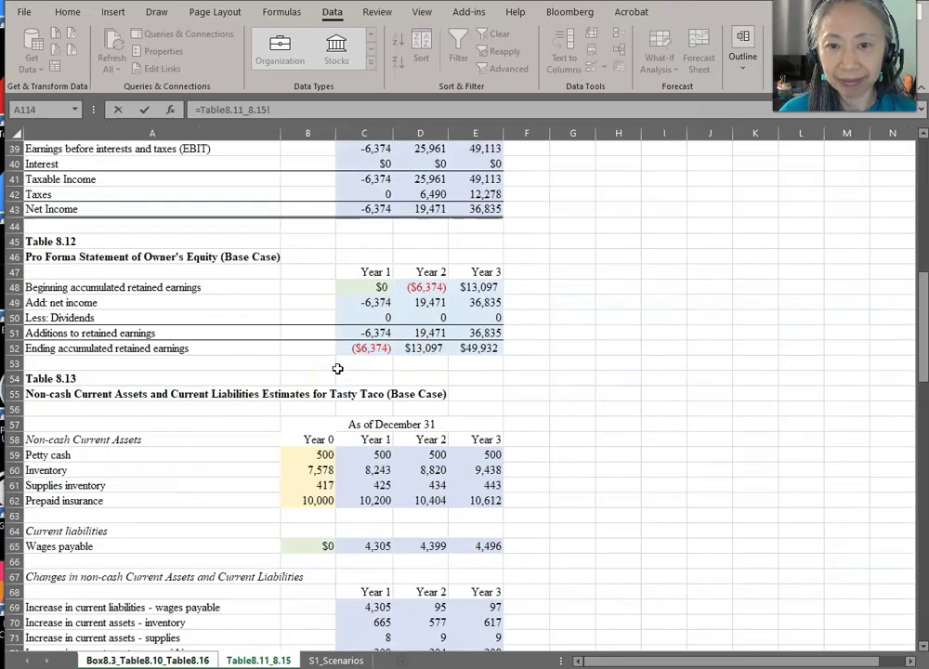
click(371, 307)
key(Return)
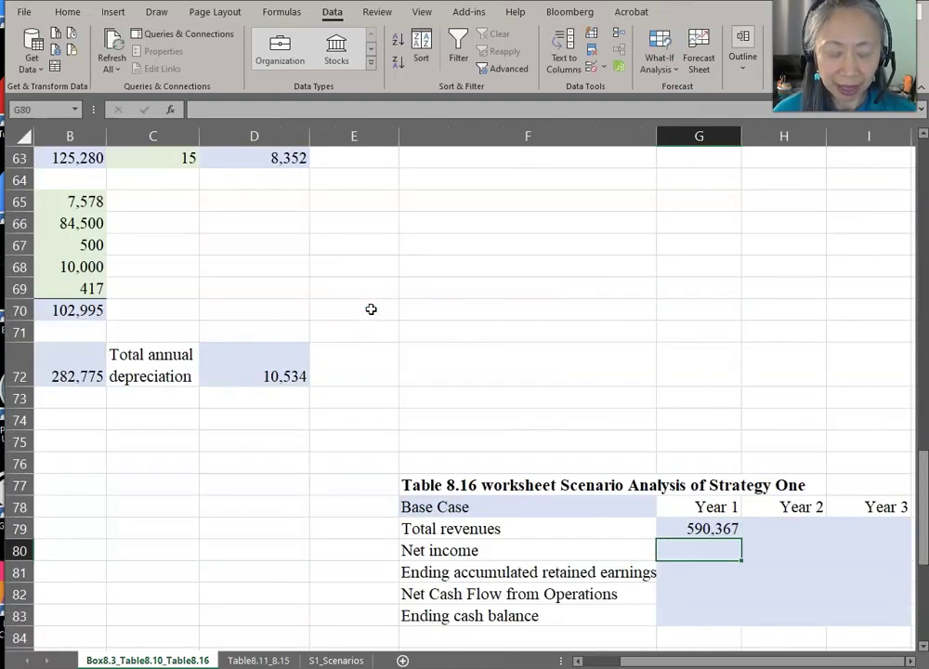
Step: Link the Year 1 net income in G80 to the income statement with =Table8.11_8.15!C43
text(=)
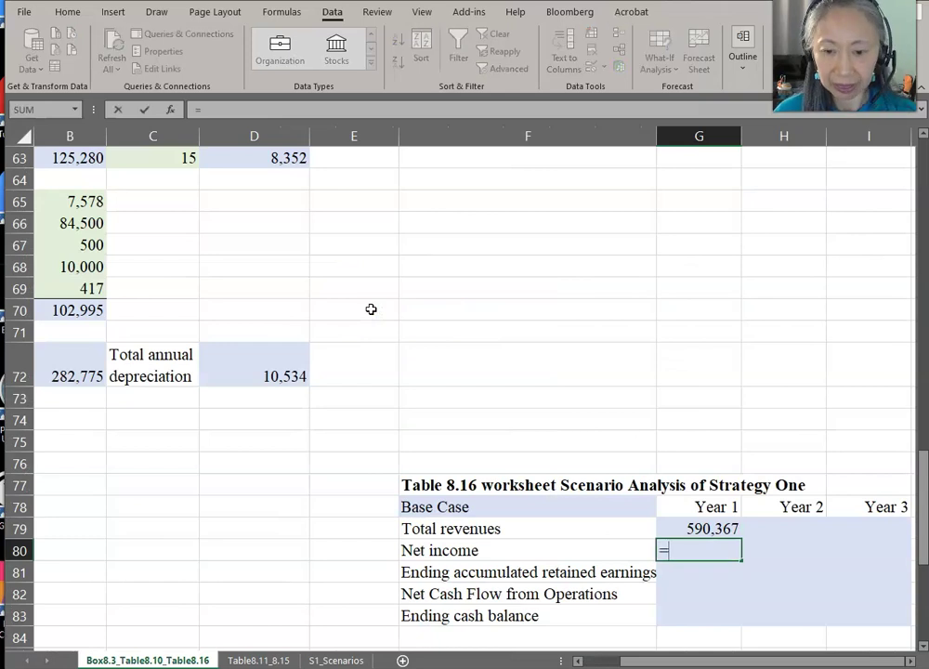
click(240, 661)
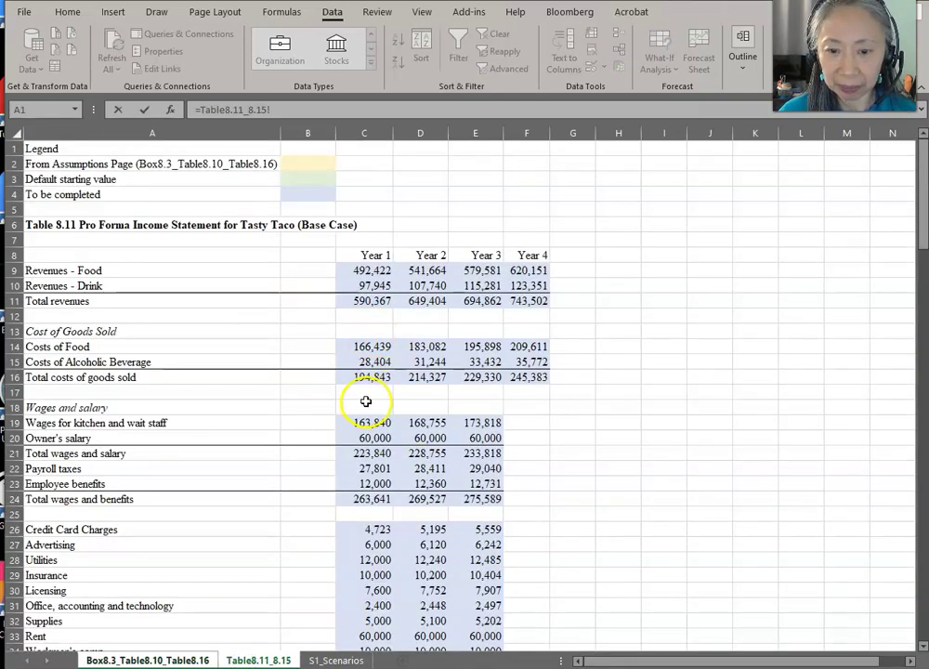
scroll(365, 402, down, 3)
scroll(366, 401, down, 5)
click(379, 422)
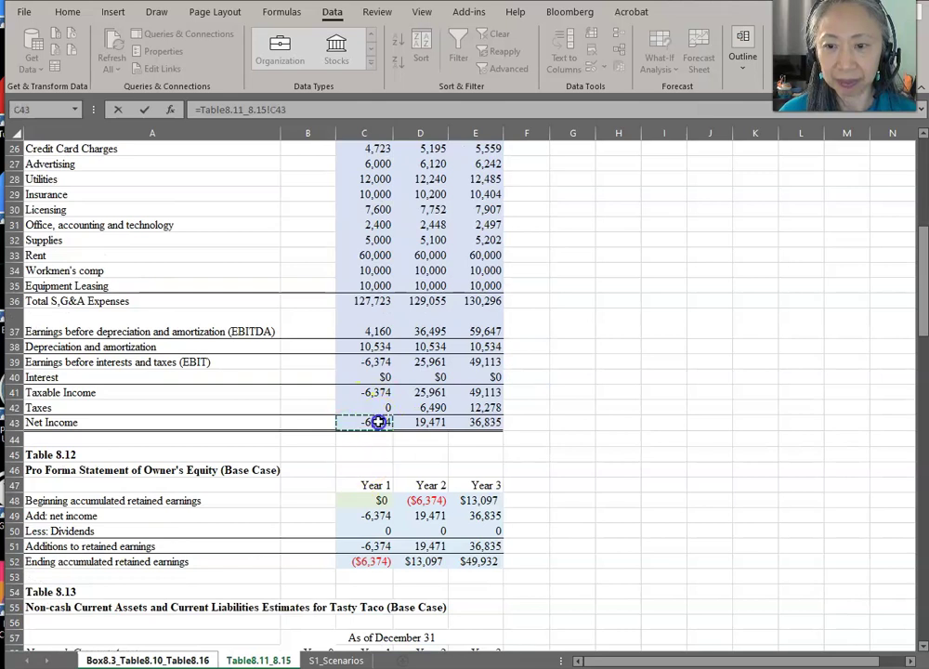
key(Return)
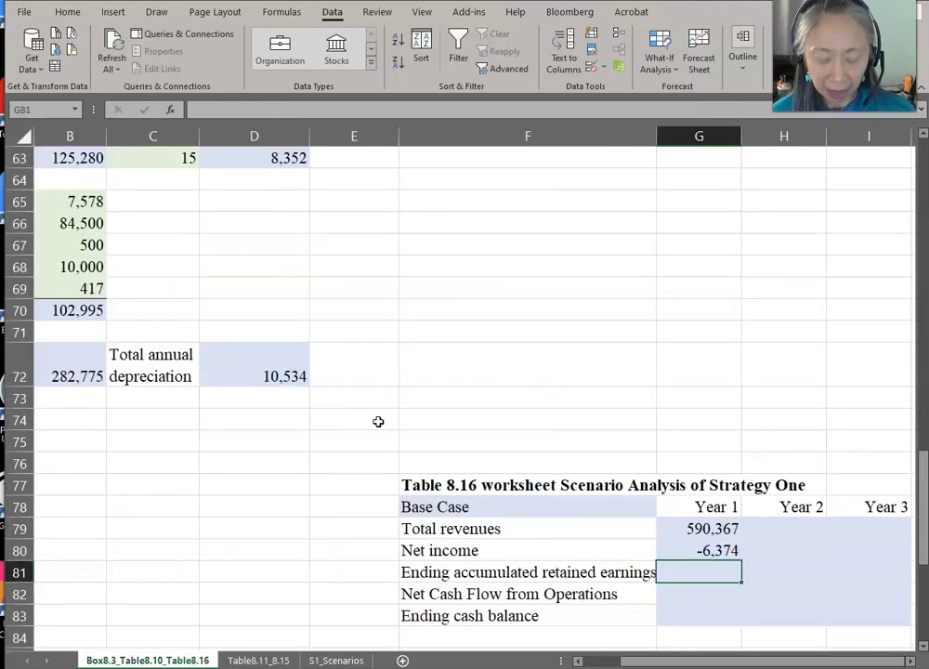
Step: Link the Year 1 ending accumulated retained earnings in G81 to the owner's equity statement with =Table8.11_8.15!C52
text(=)
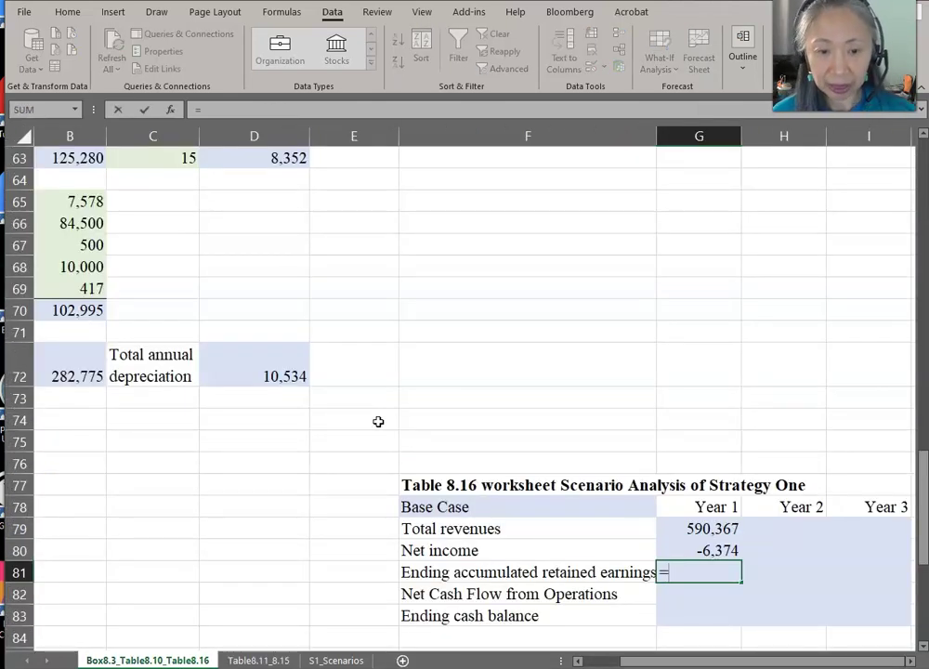
click(251, 662)
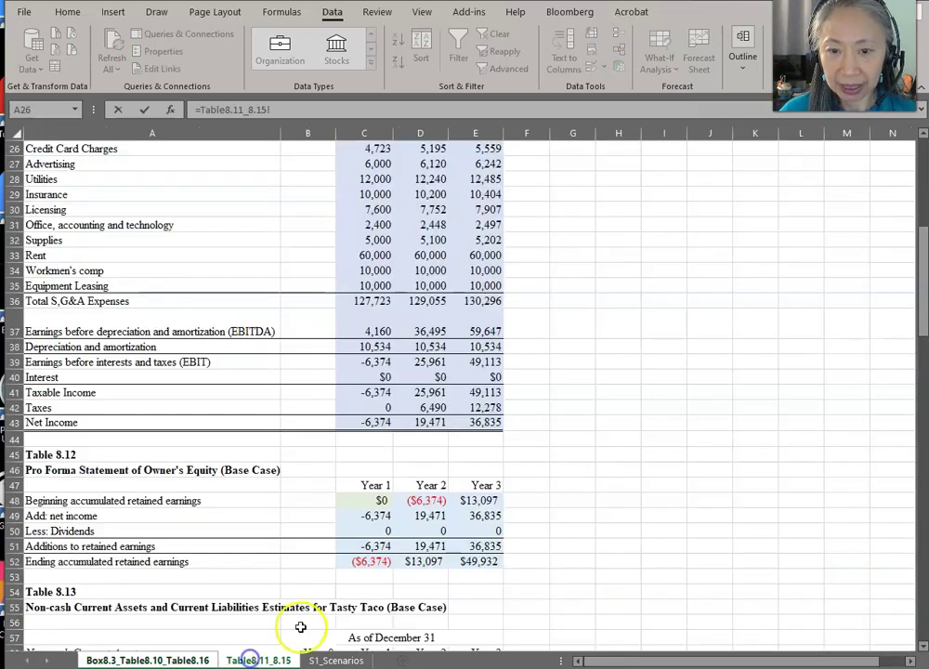
click(376, 562)
key(Return)
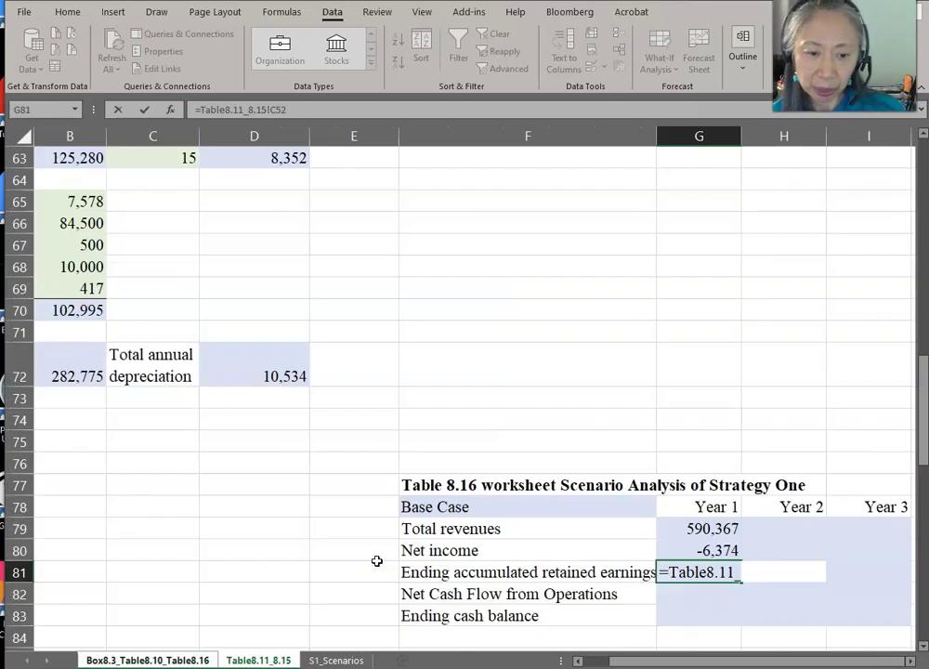
Step: Link the Year 1 net cash flow from operations in G82 to the cash flow statement with =Table8.11_8.15!C83
text(=)
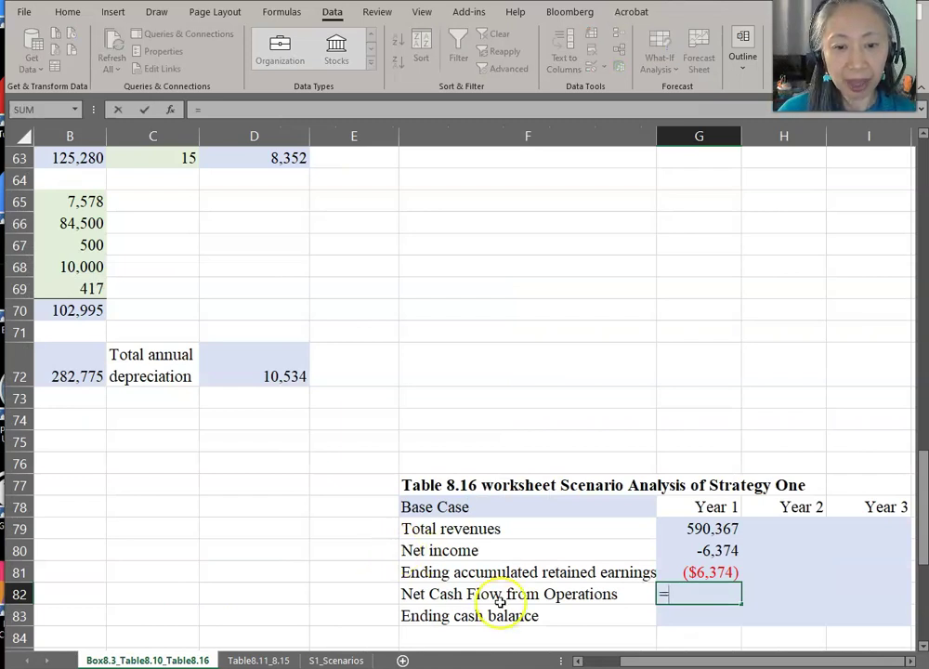
click(253, 660)
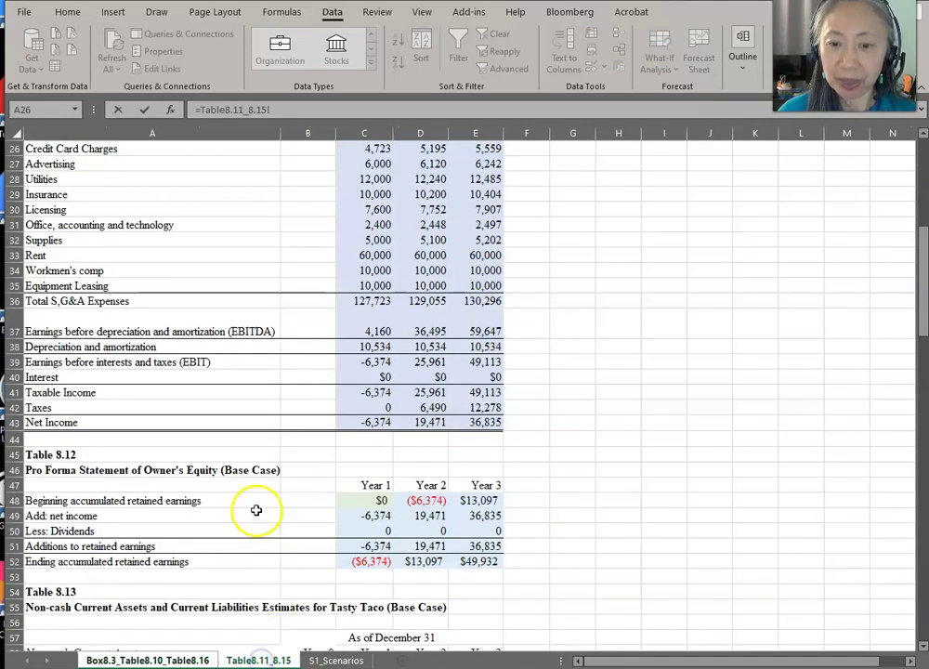
scroll(257, 510, down, 6)
scroll(257, 509, down, 5)
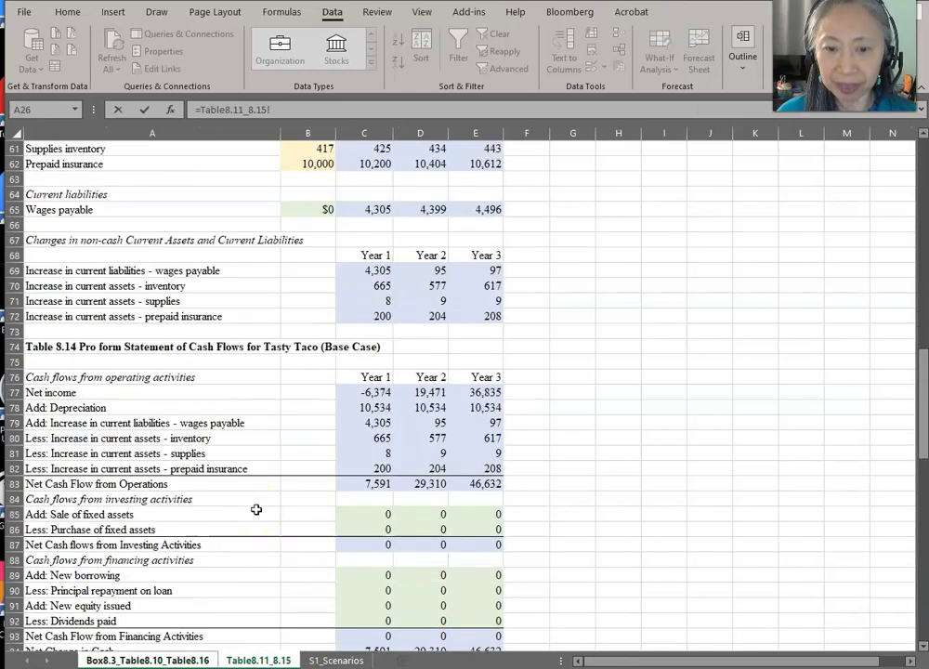
click(365, 484)
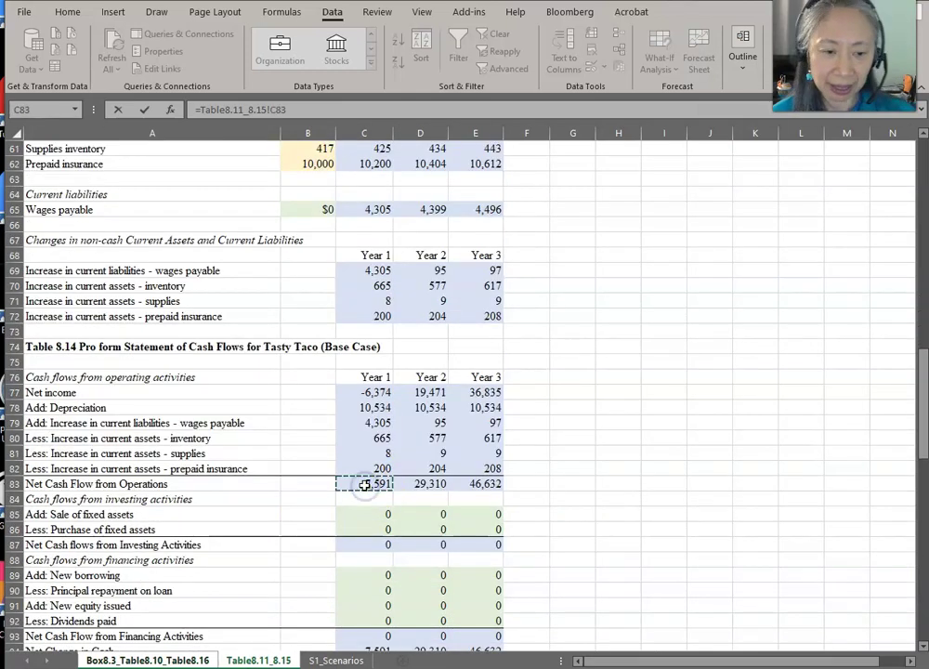
key(Return)
Step: Link the Year 1 ending cash balance in G83 to =Table8.11_8.15!C98 and fill G79:G83 across to the Year 2 and Year 3 columns
text(=)
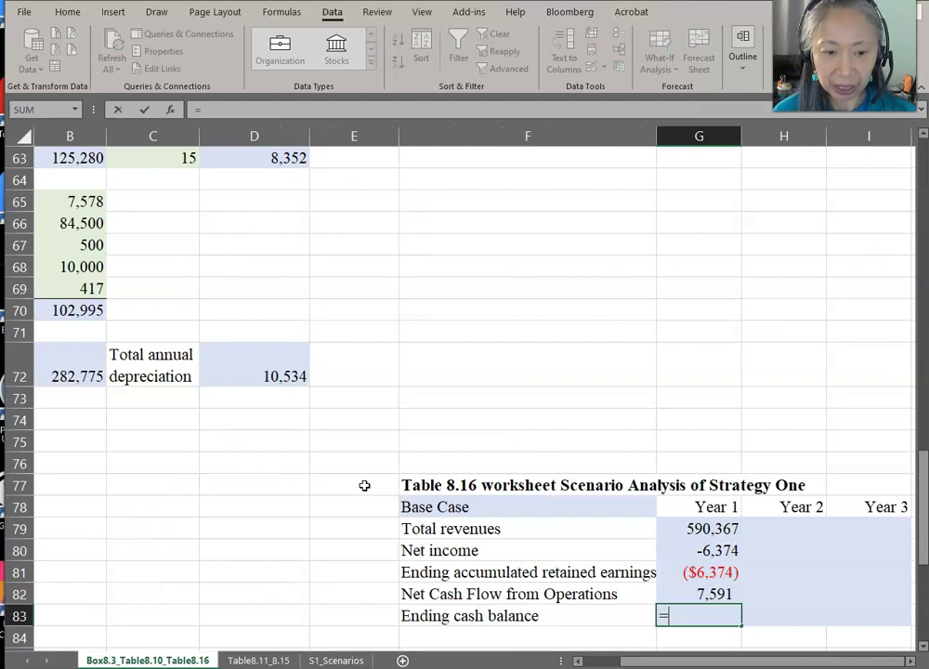
click(253, 660)
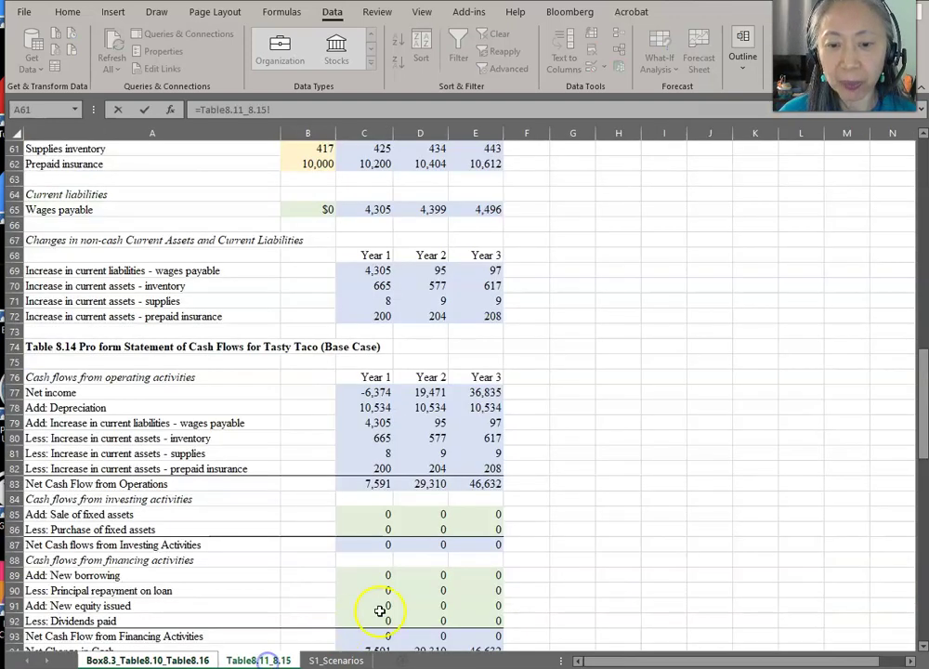
click(363, 486)
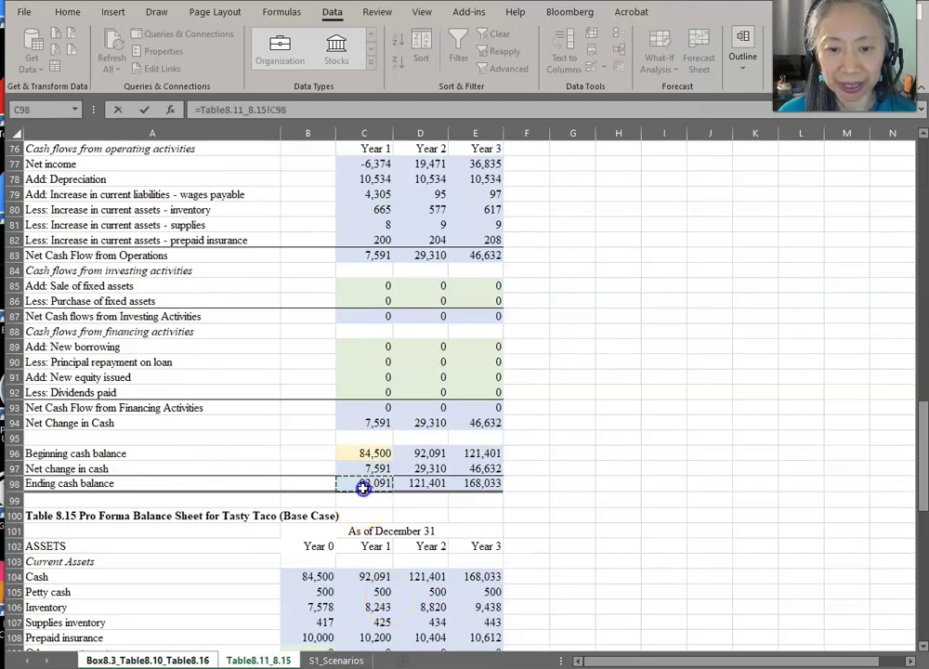
key(Return)
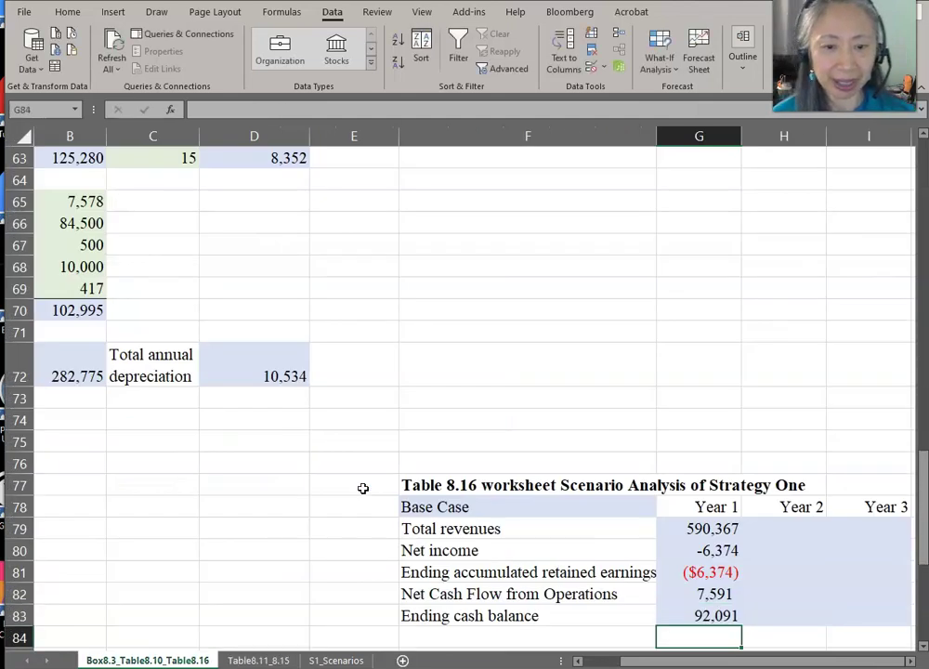
drag(709, 528, 883, 625)
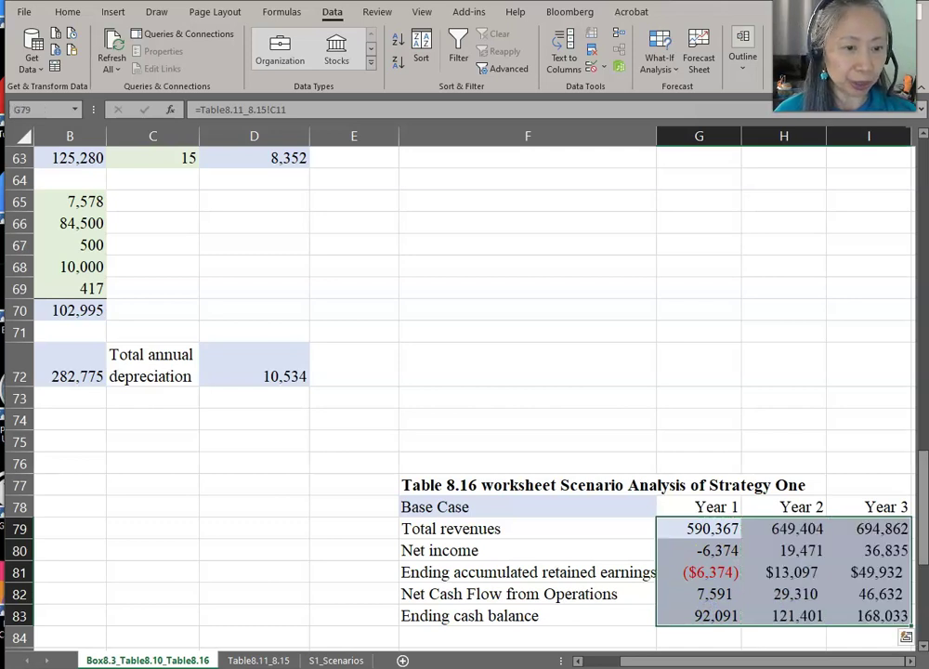
click(758, 455)
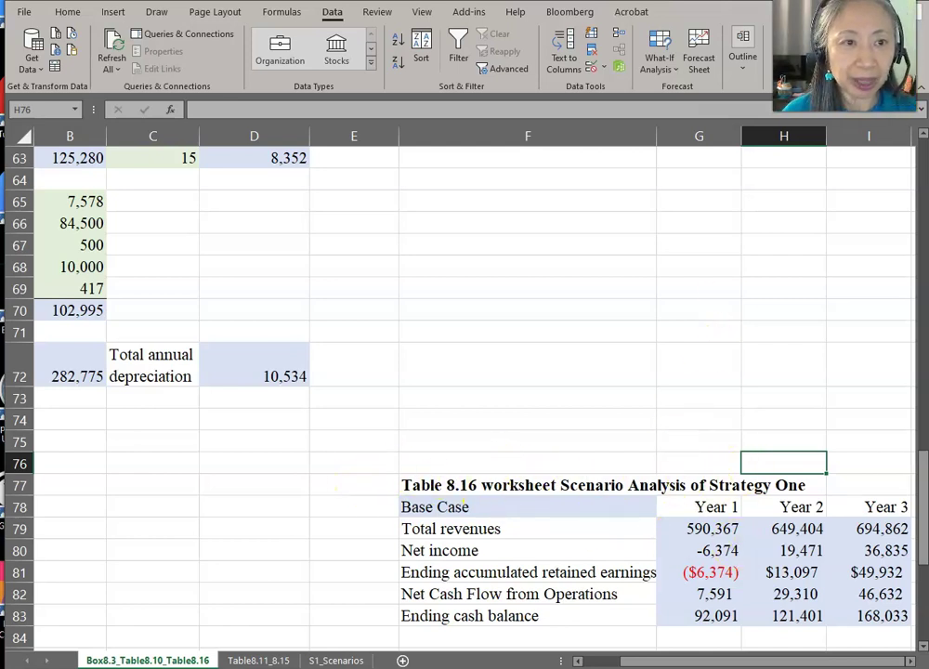
Step: Show the Best_Case scenario from Scenario Manager to view its results in Table 8.16
click(650, 48)
click(657, 59)
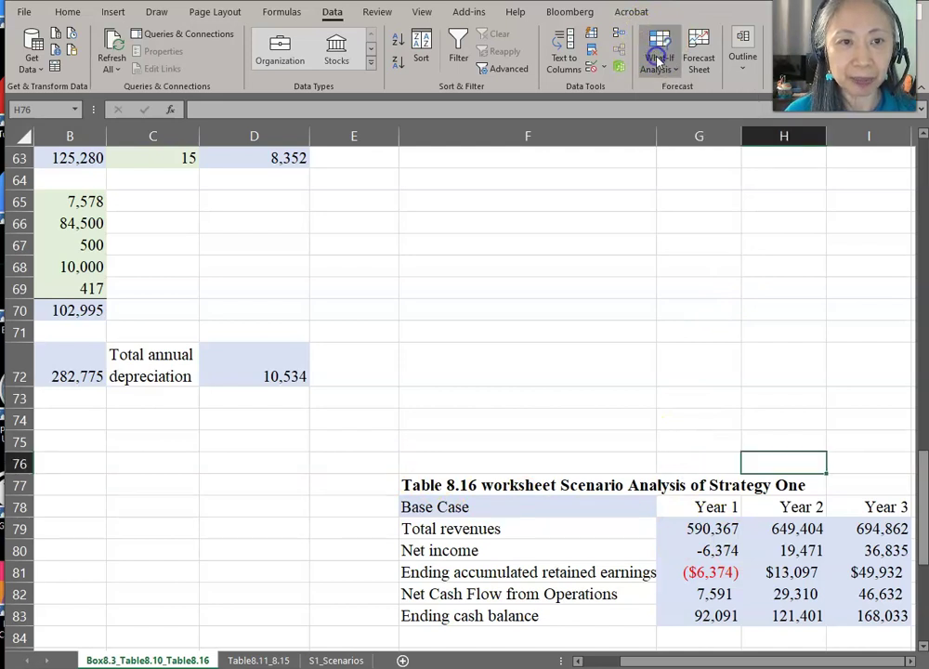
click(654, 70)
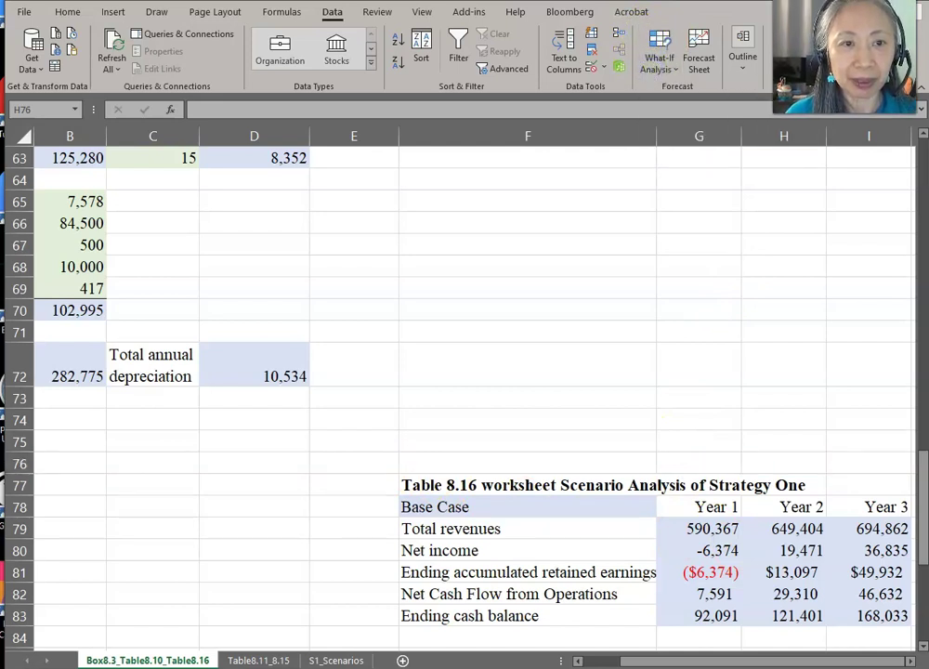
click(661, 59)
click(702, 89)
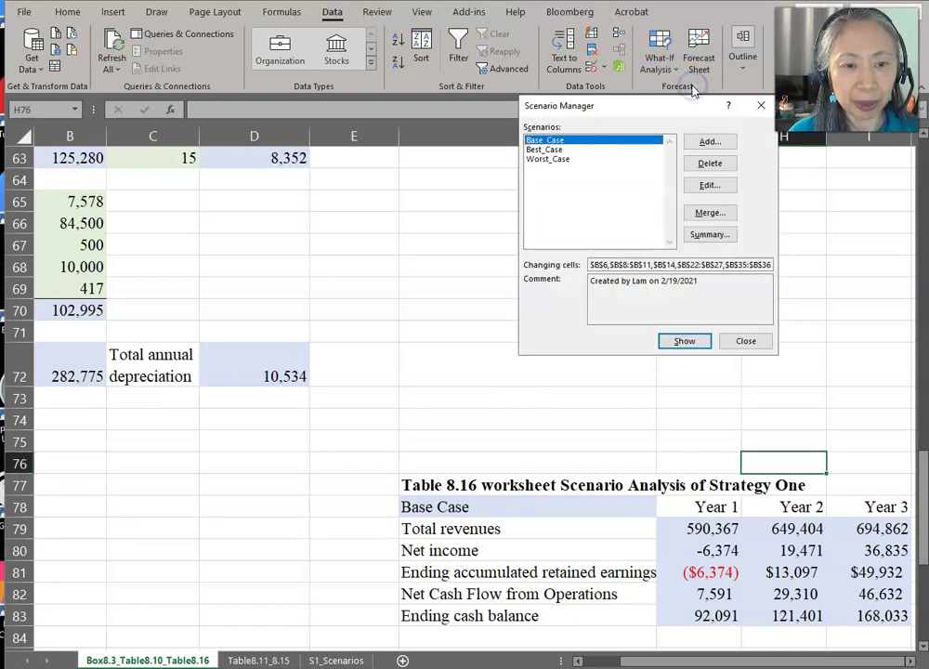
click(585, 150)
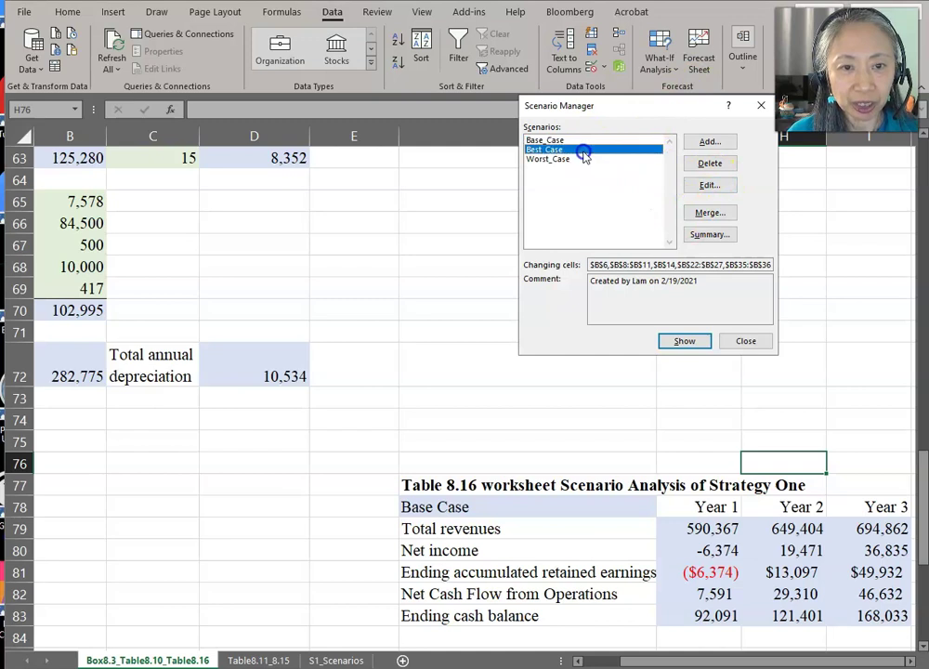
click(685, 341)
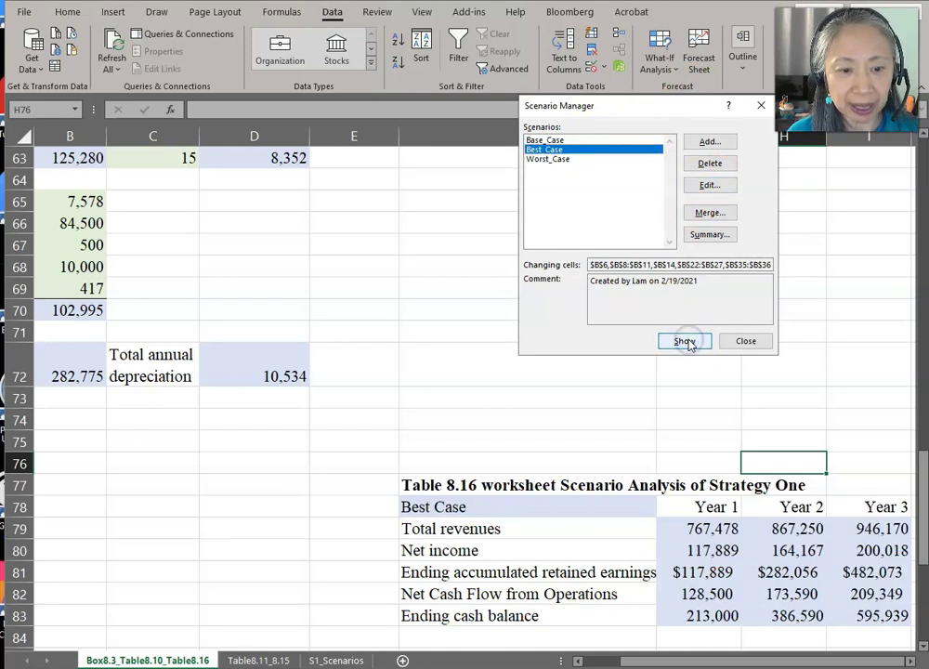
Step: Switch the model to the Worst_Case scenario in Scenario Manager
click(556, 159)
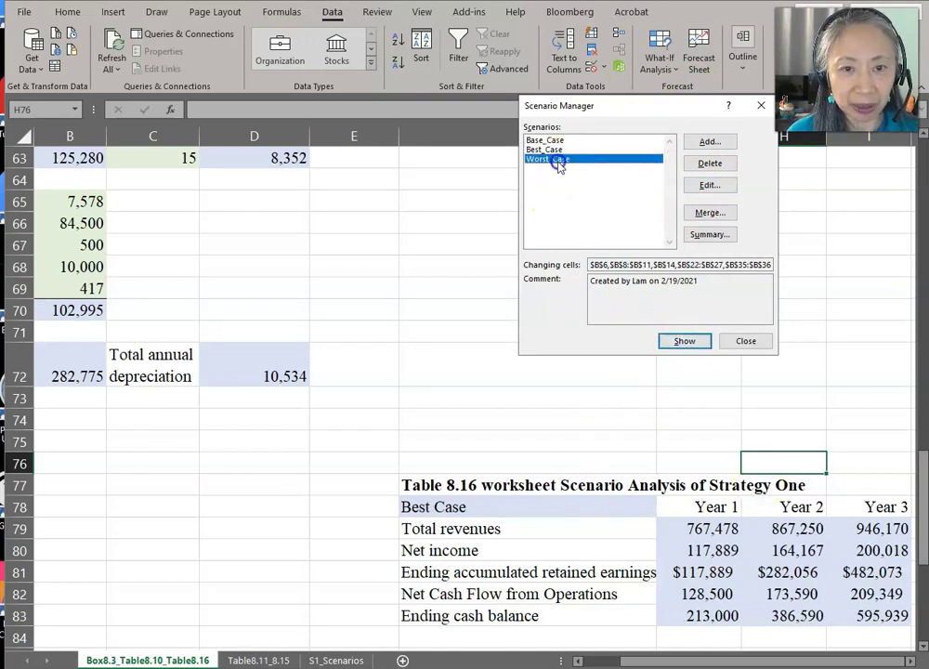
click(669, 342)
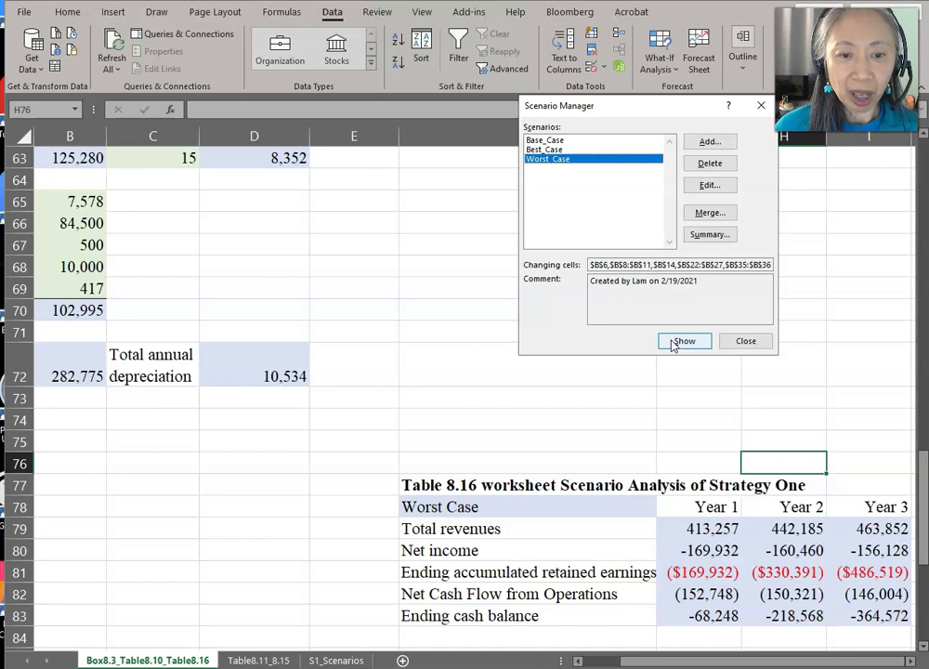
click(668, 366)
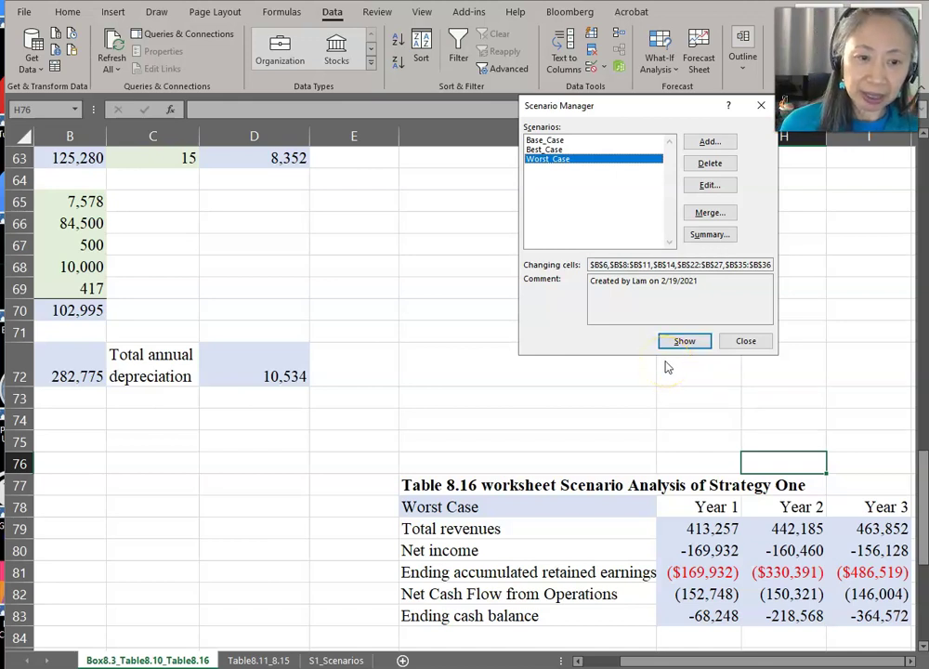
Step: Create a Scenario summary report with G78:I83 of Table 8.16 as the result cells
click(710, 234)
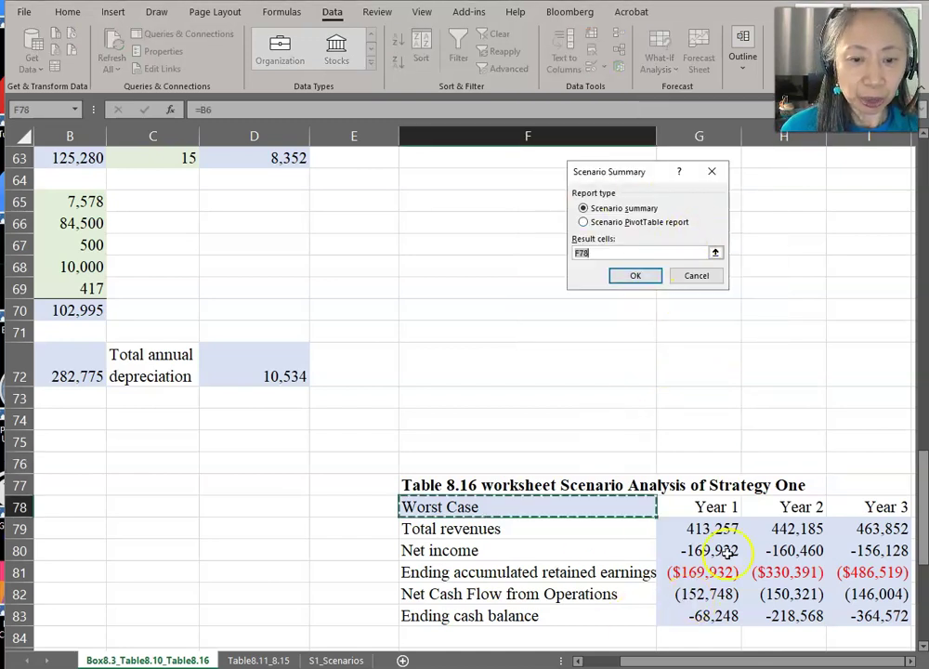
drag(715, 509, 863, 610)
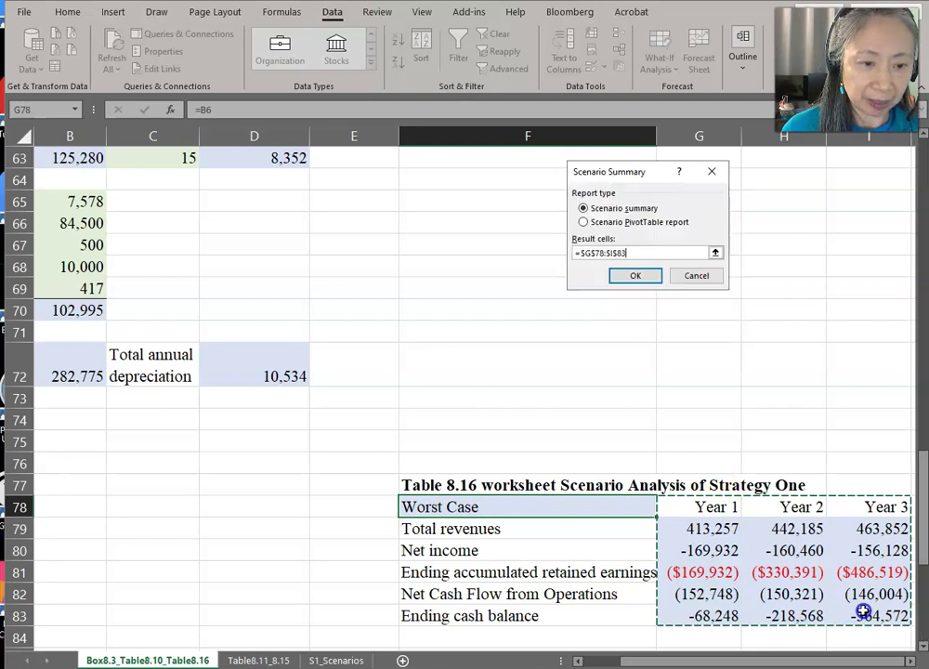
click(646, 277)
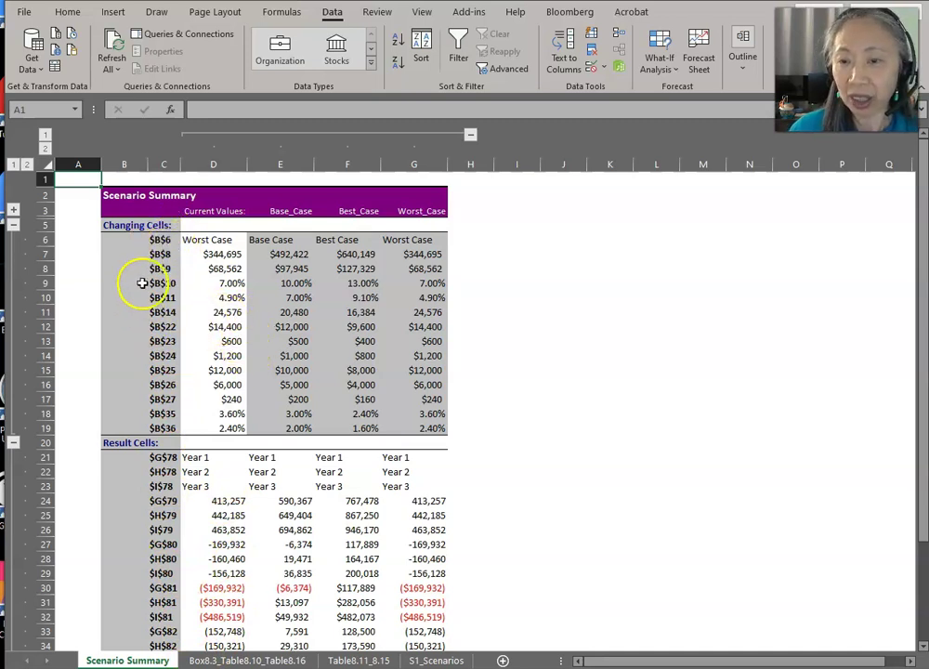
Step: Widen column B of the Scenario Summary sheet and label result row $G$79 in B24 as "Total revenue year 1"
drag(146, 164, 329, 177)
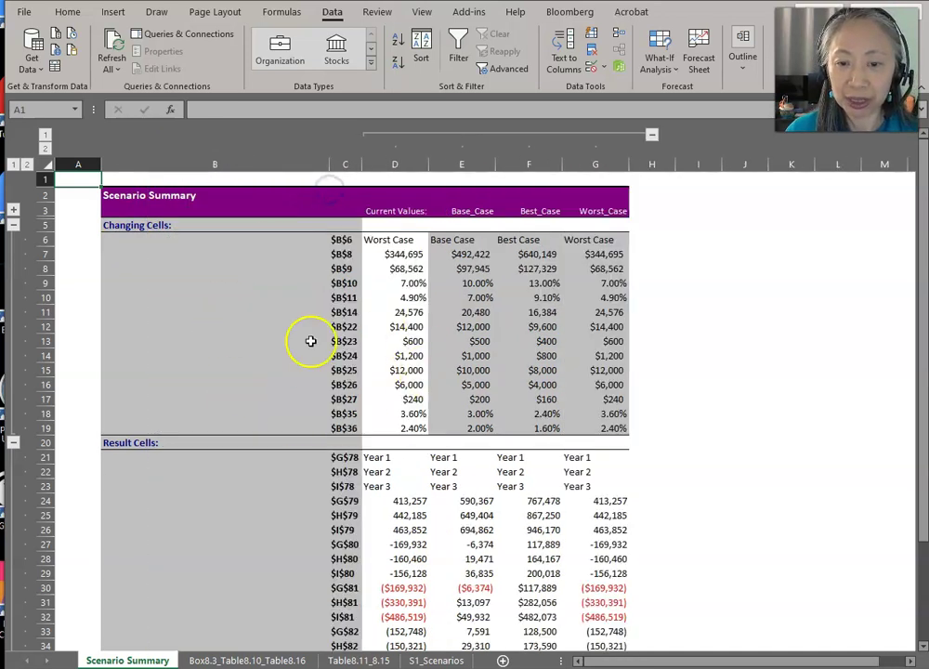
click(404, 505)
click(342, 499)
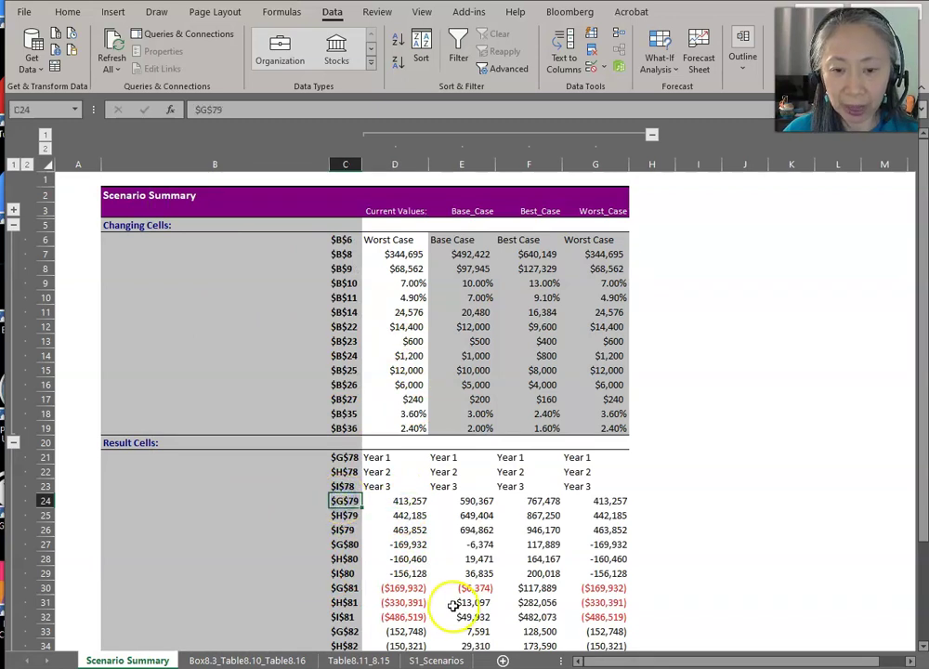
click(223, 500)
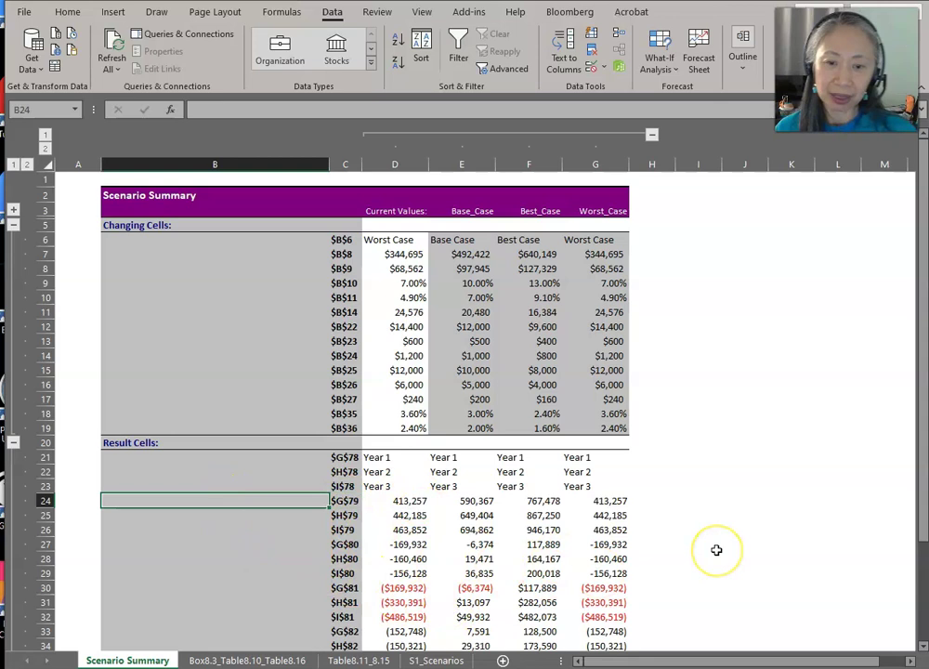
text(Y)
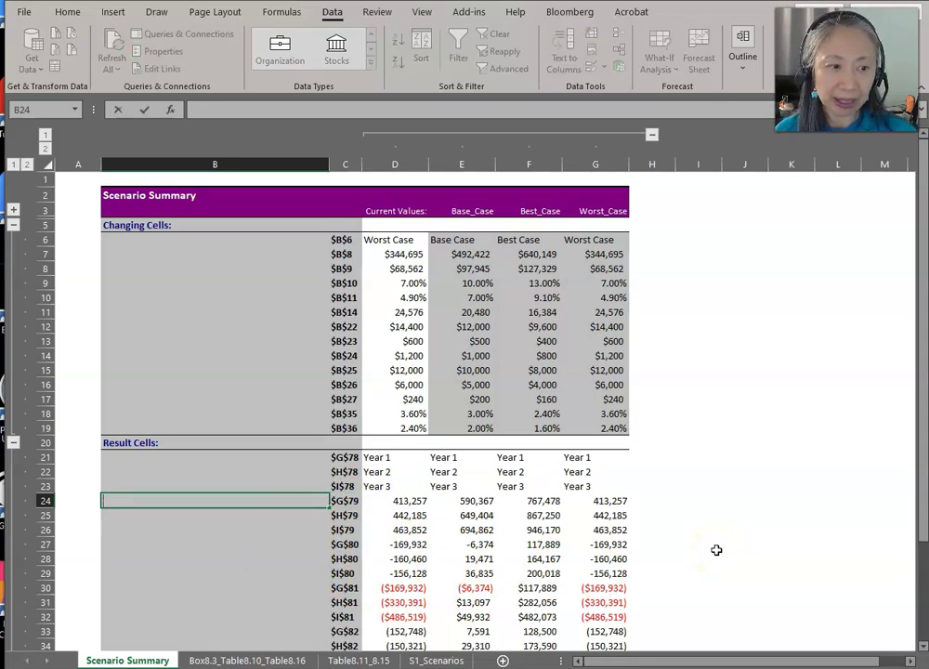
text(To)
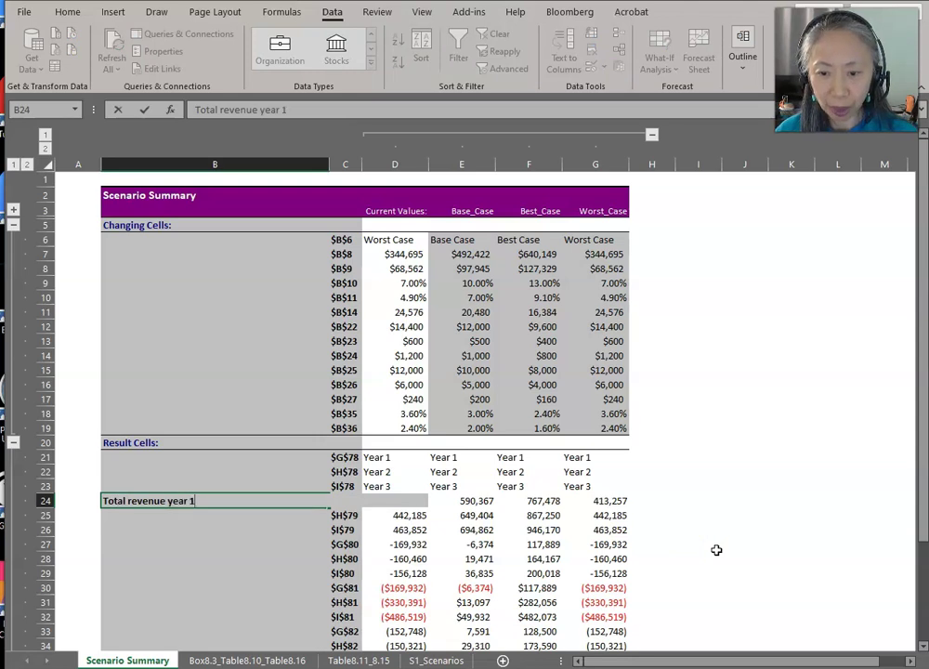
text(tal revenue year 1)
key(Return)
key(ctrl+d)
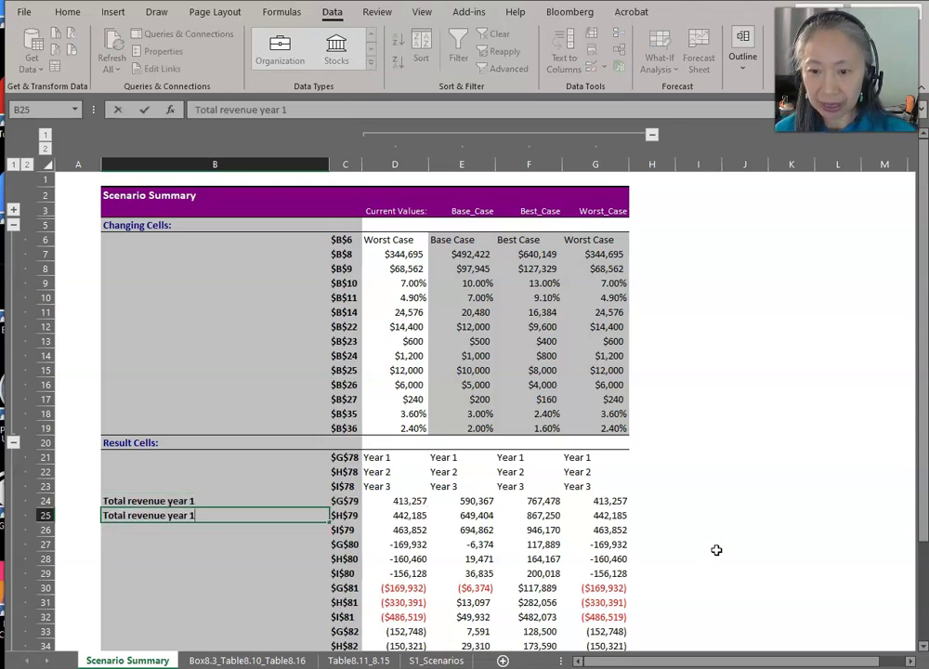
text(Tota)
key(BackSpace)
key(BackSpace)
key(BackSpace)
key(BackSpace)
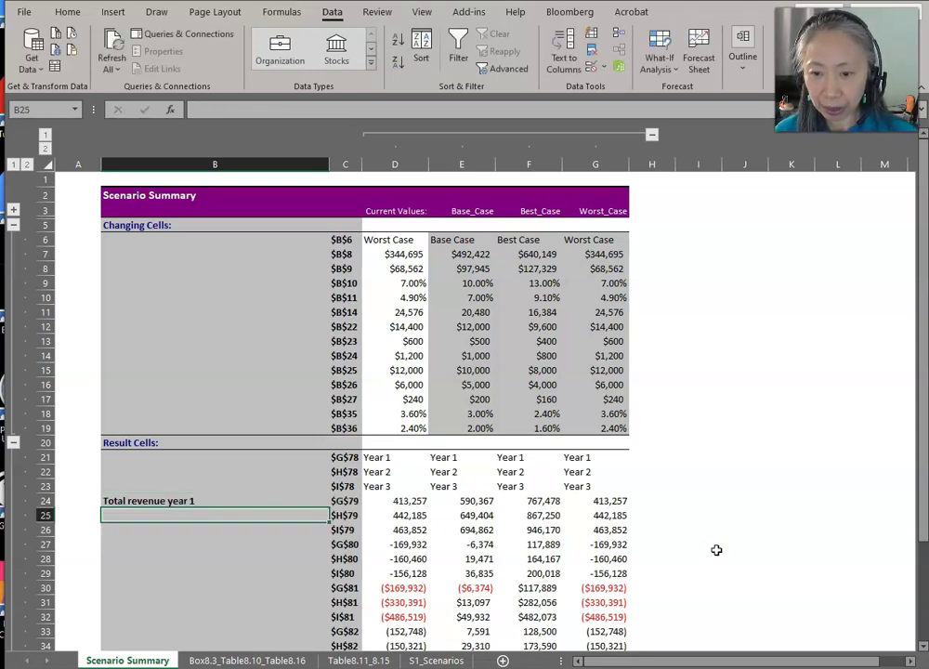
Step: Copy the "Total revenue year 1" label from B24 into the two cells below it, B25 and B26
key(Up)
key(ctrl+c)
key(shift+Down)
key(shift+Down)
key(ctrl+v)
key(shift+Up)
key(shift+Up)
Step: Change the copied labels to "Total revenue year 2" in B25 and "Total revenue year 3" in B26
key(Down)
key(F2)
key(BackSpace)
text(2)
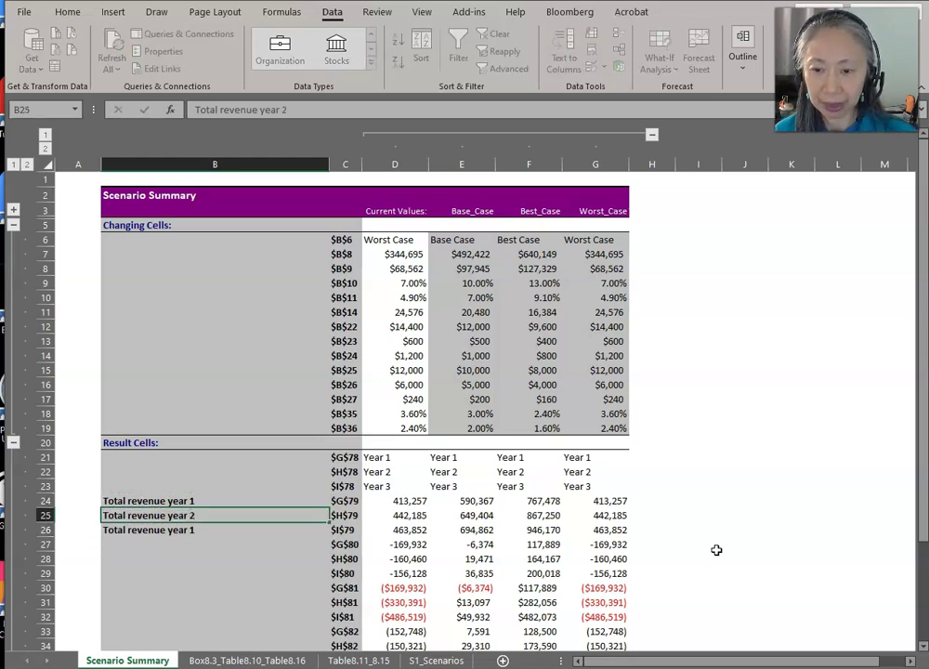
key(Return)
key(F2)
key(BackSpace)
text(3)
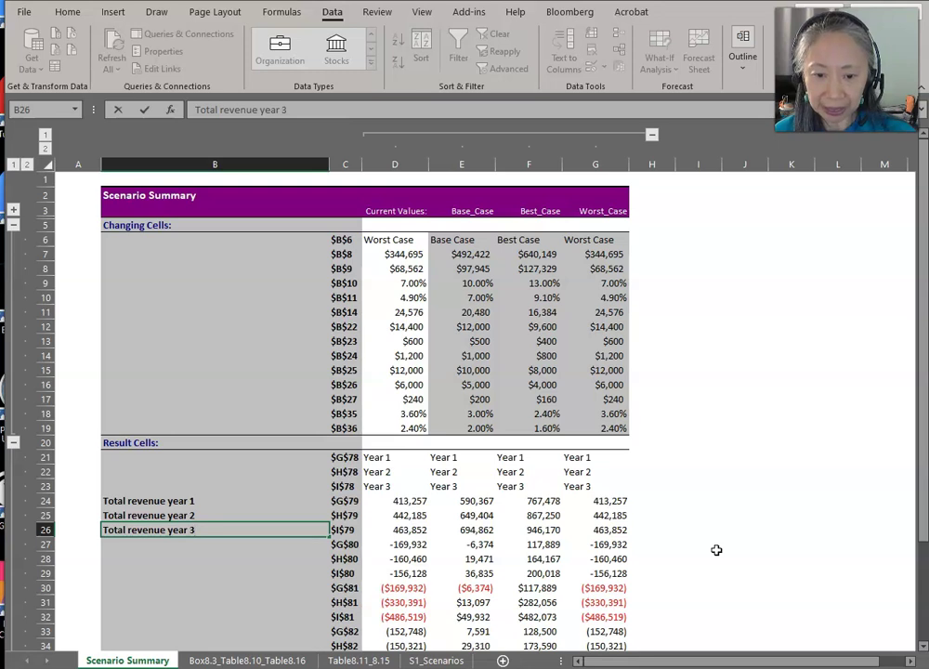
key(Return)
Step: Label result row $G$80 in B27 as "Net Income Year 1"
text(Net Income Year)
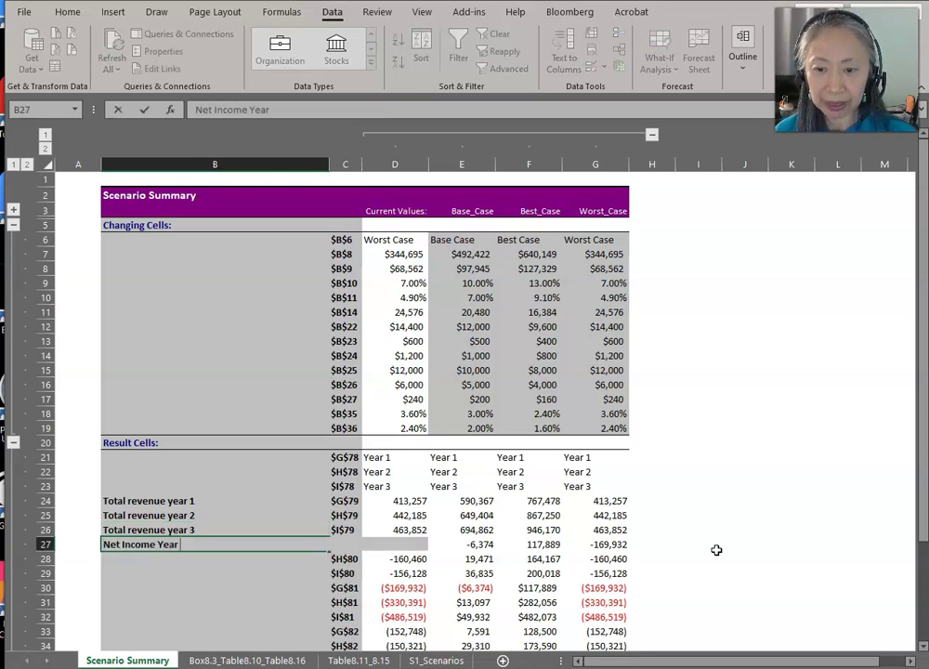
text( 1)
key(Return)
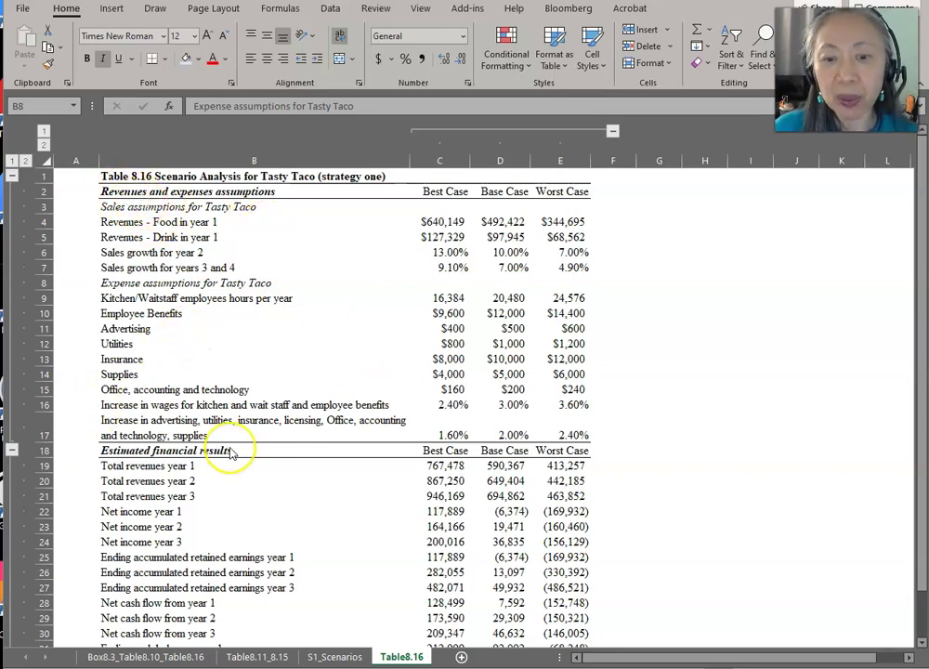
Step: Review the estimated financial results for all three scenarios on the Table8.16 sheet
scroll(231, 453, down, 2)
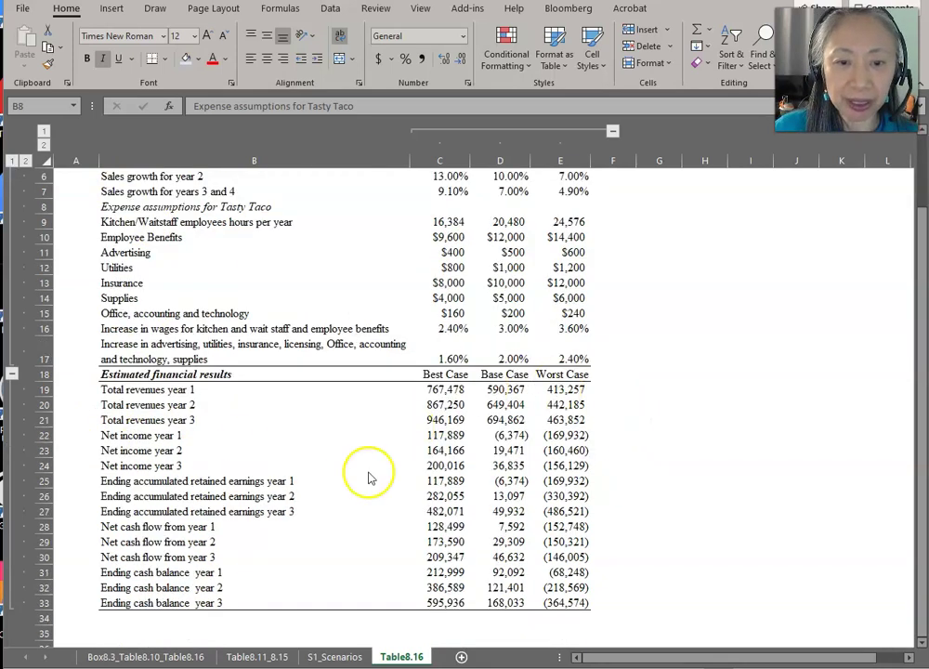